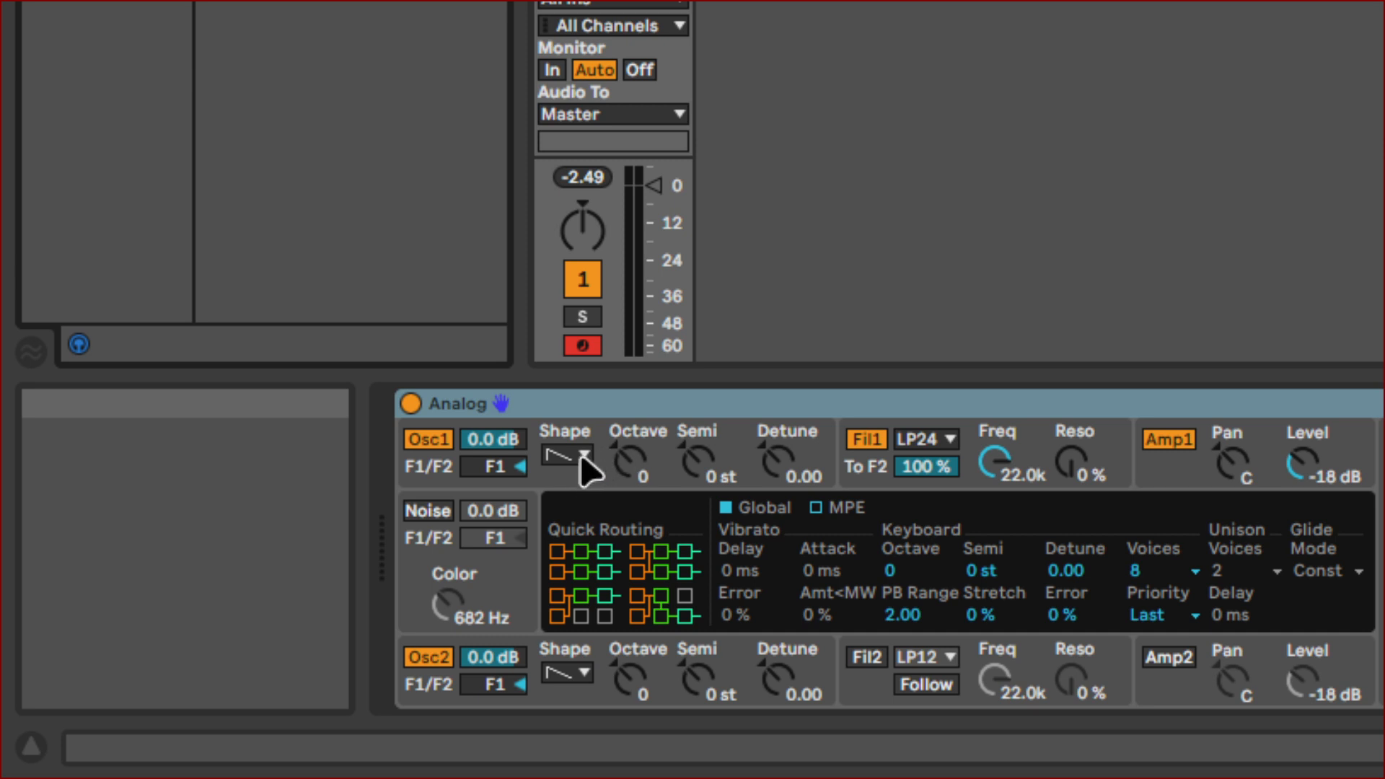
# Step: Set Osc1's shape to rectangle and Osc2's shape to sine with its octave at -1
pyautogui.click(581, 456)
pyautogui.click(572, 530)
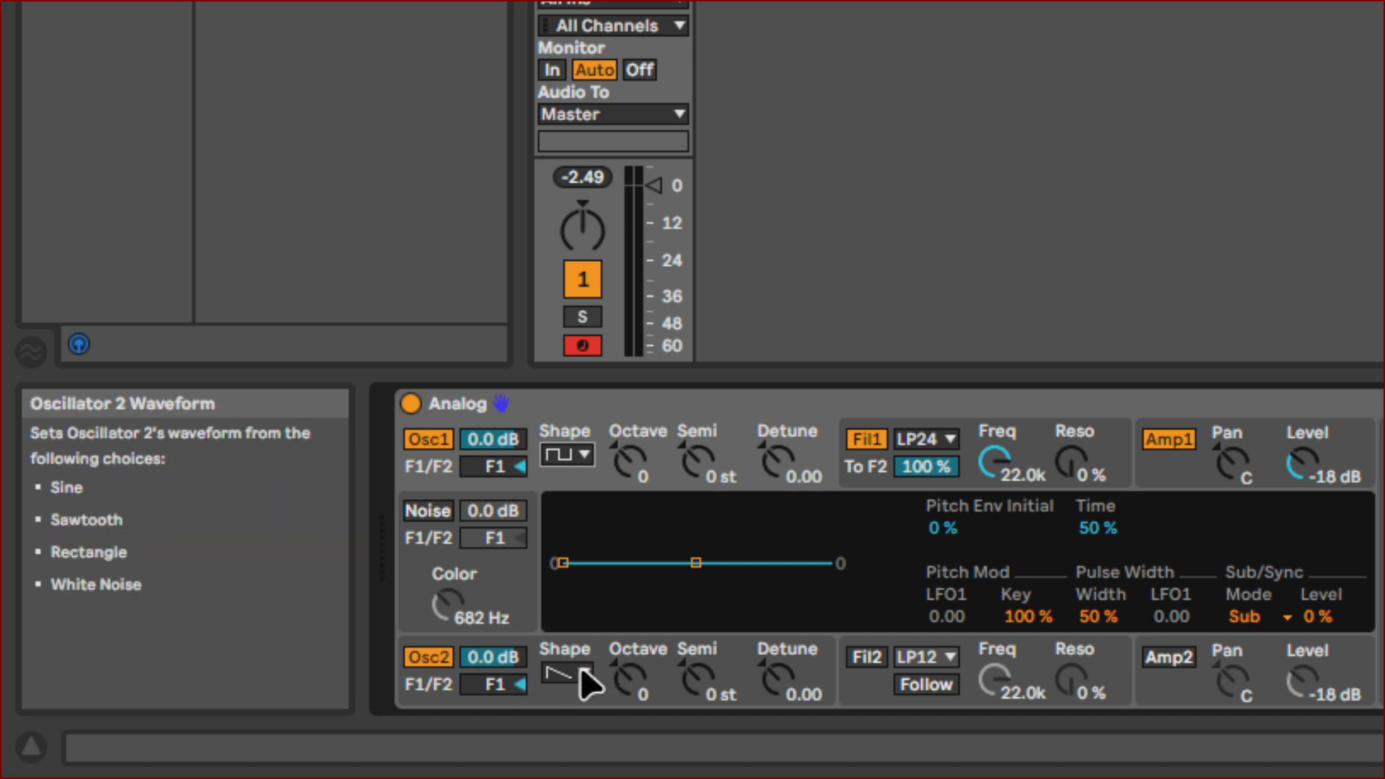
pyautogui.click(588, 682)
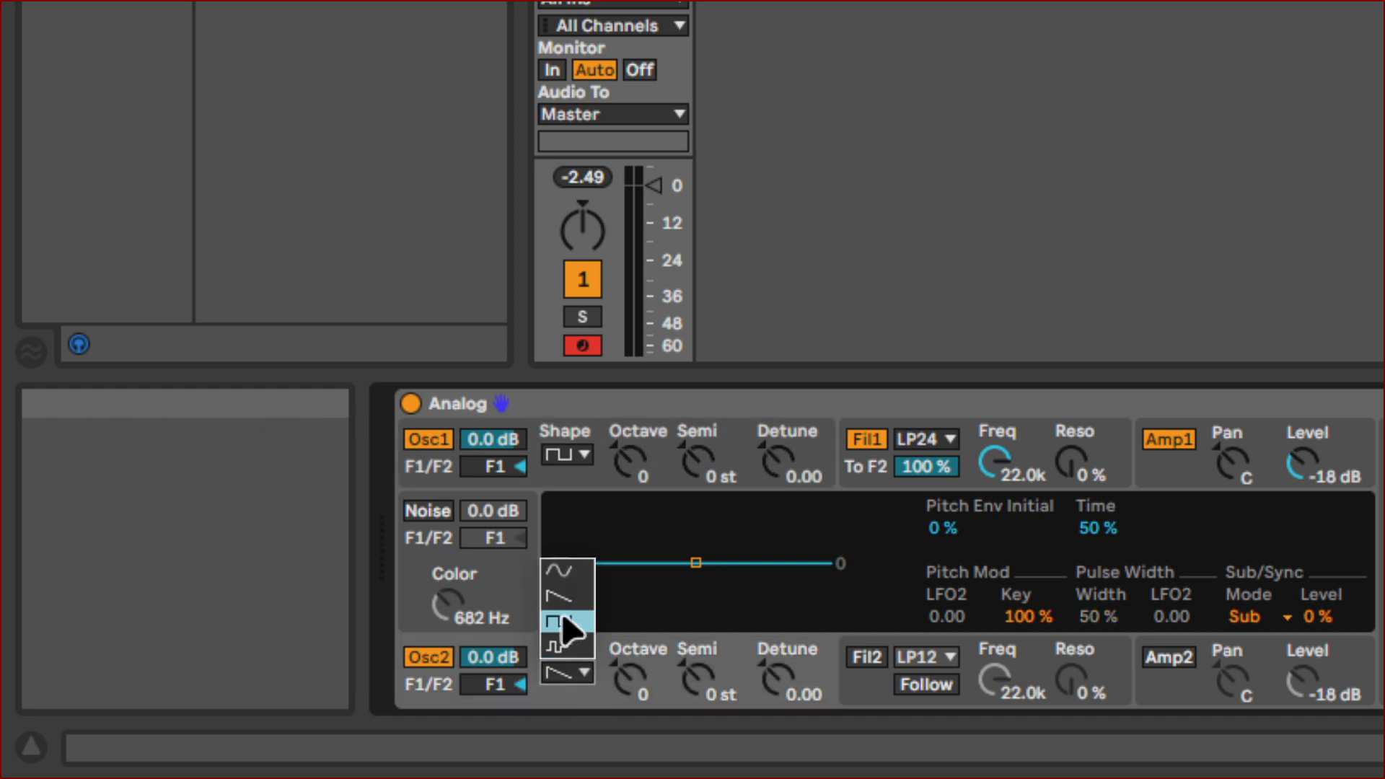
pyautogui.click(552, 571)
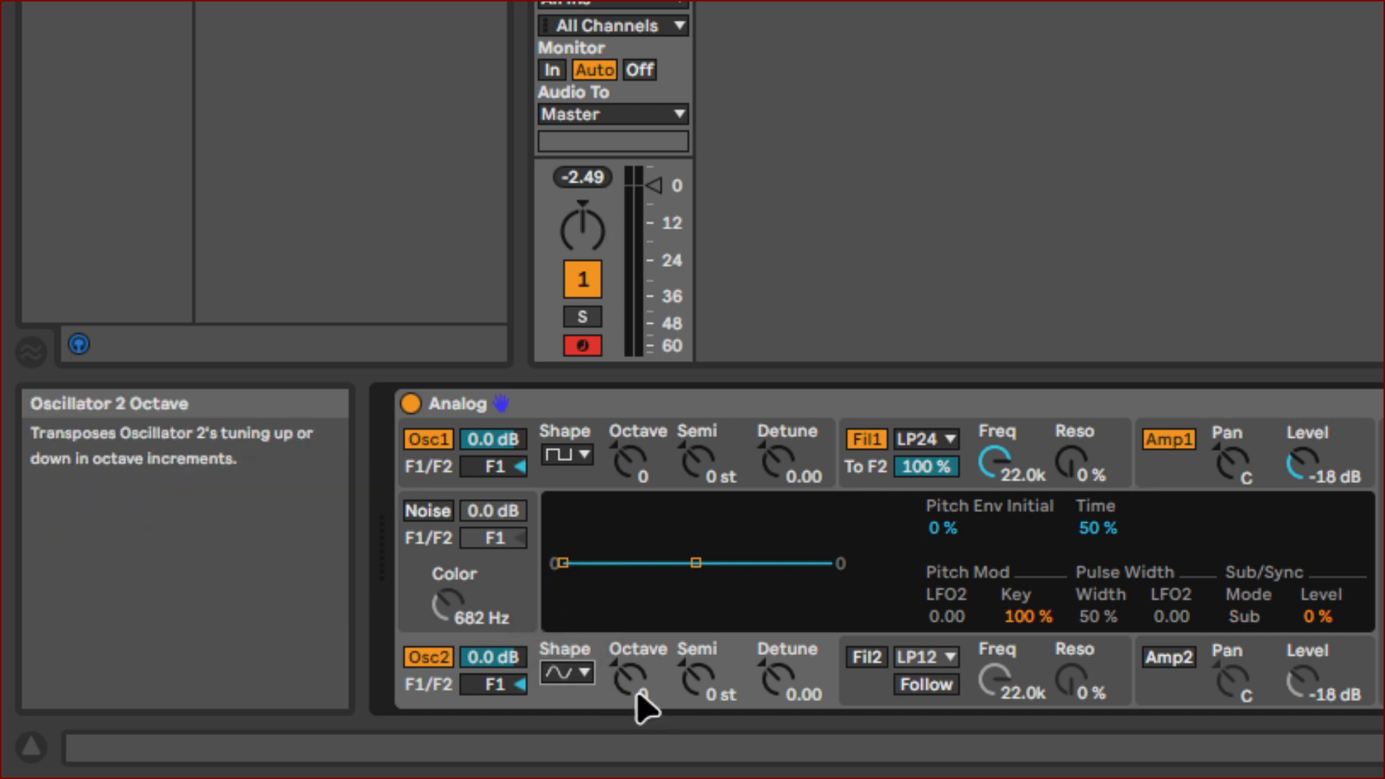
pyautogui.click(643, 694)
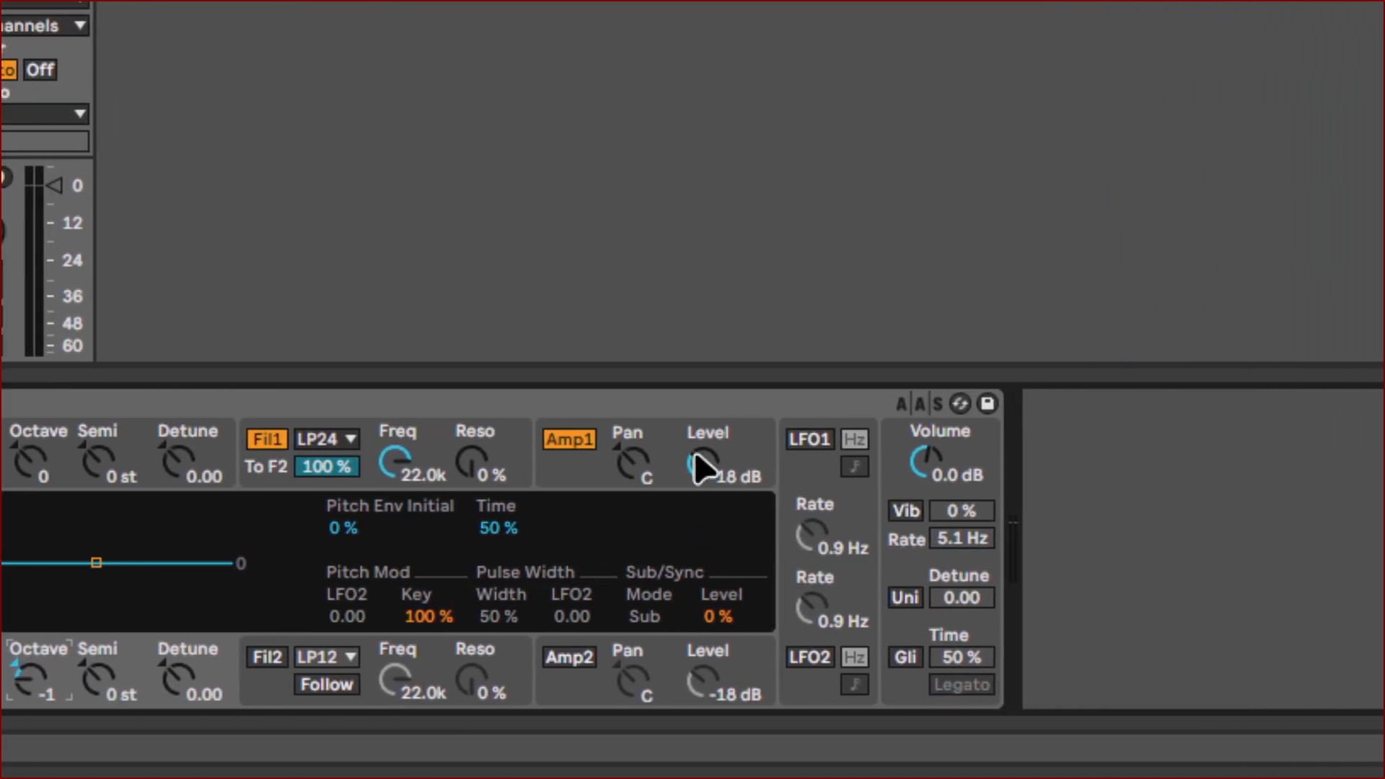
# Step: Shape the Amp1 envelope with sustain at 0.00 and a decay of about 835 ms
pyautogui.click(703, 459)
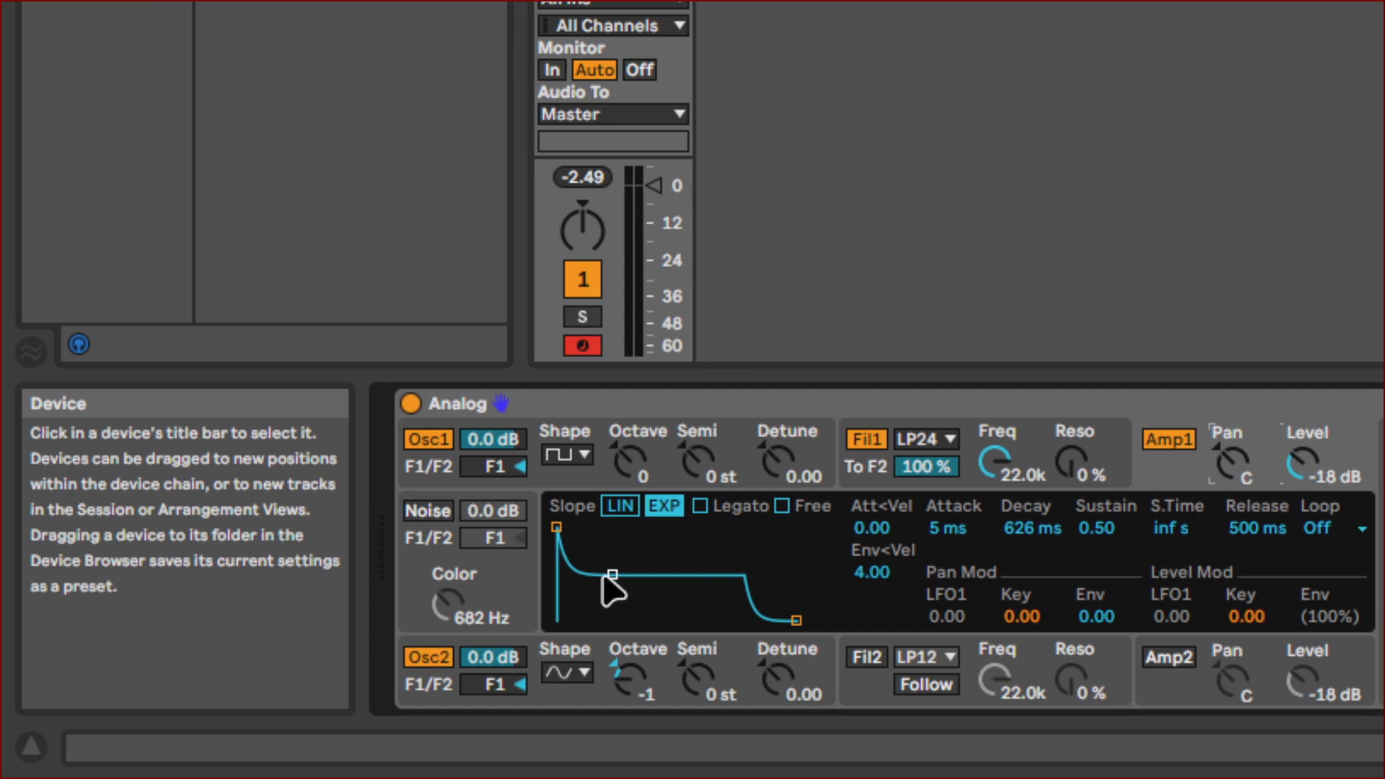
pyautogui.moveTo(610, 577); pyautogui.dragTo(615, 621)
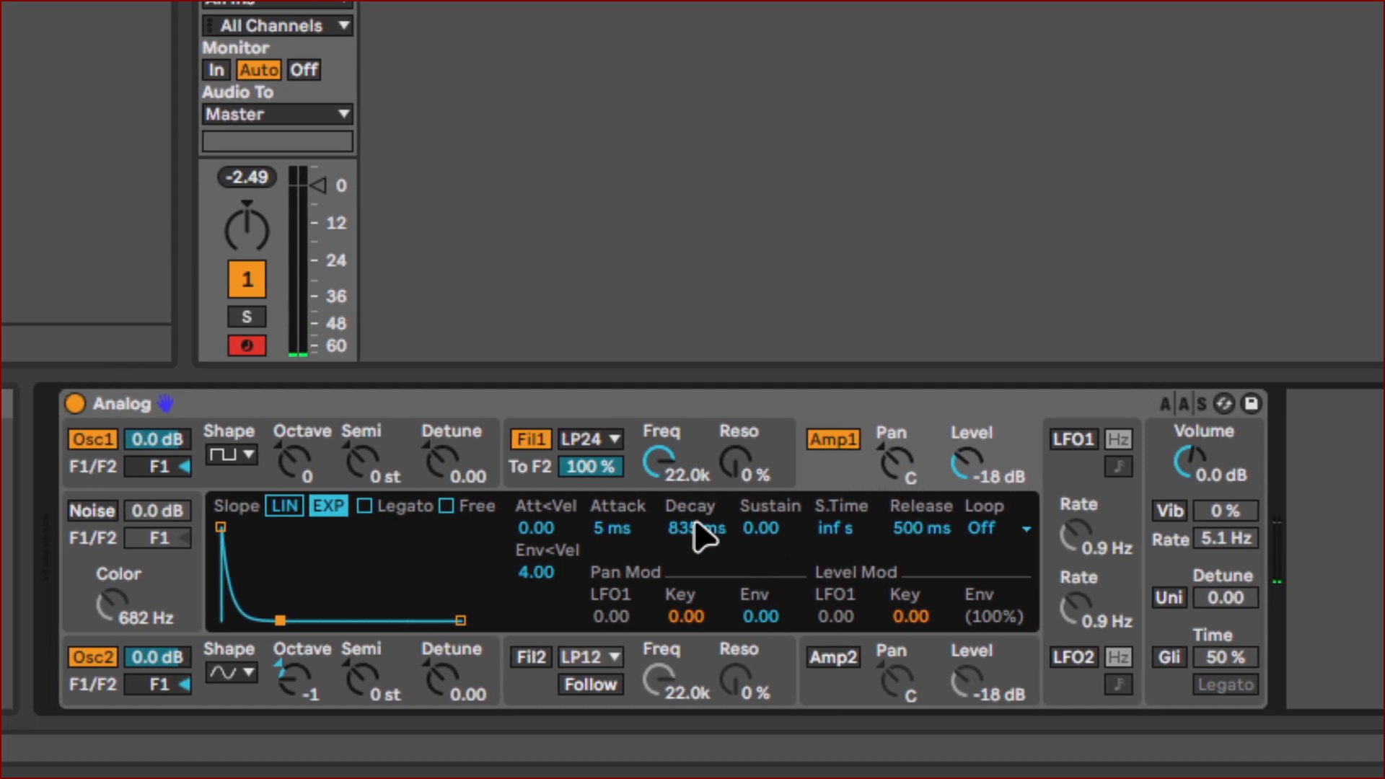
# Step: Lower the Fil1 cutoff frequency to about 640 Hz and set its envelope's sustain to 0.00 with a decay of about 304 ms
pyautogui.click(699, 462)
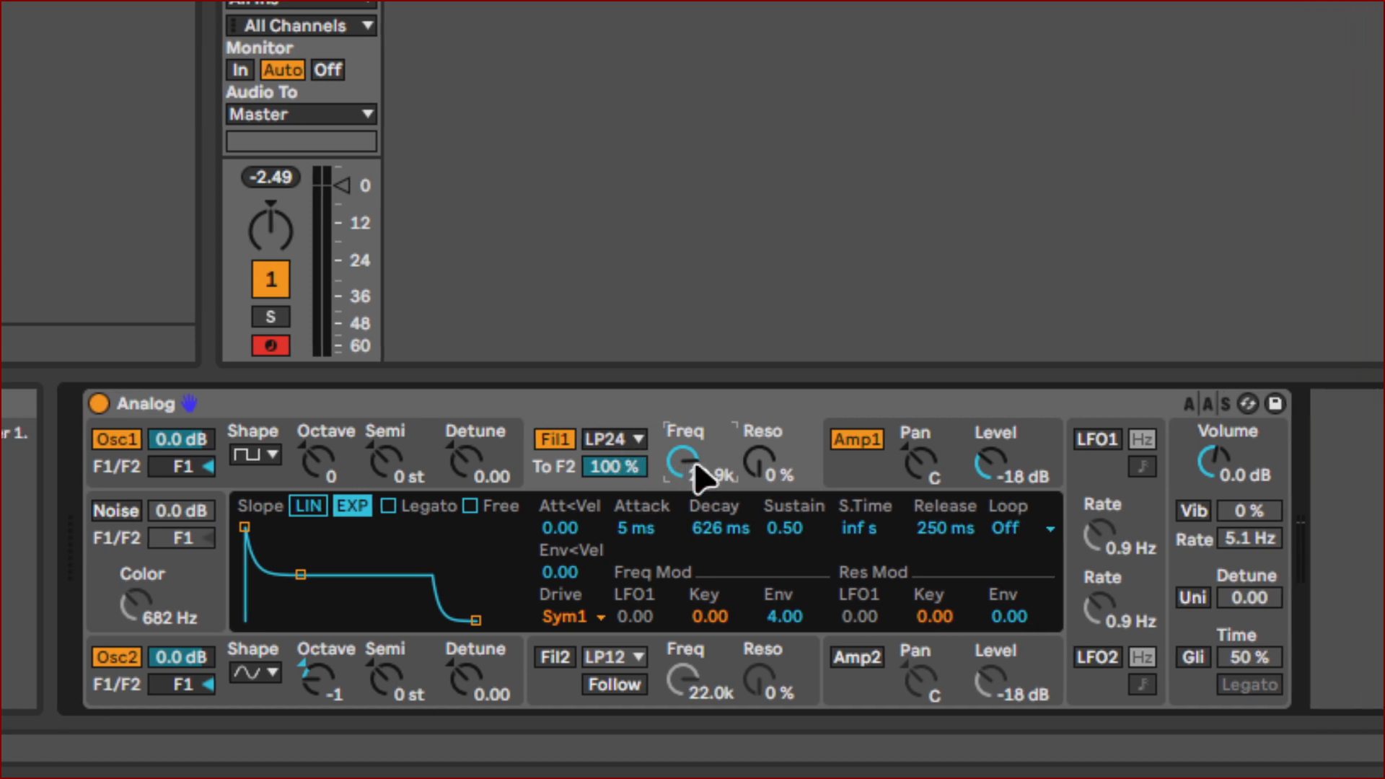
pyautogui.moveTo(703, 473); pyautogui.dragTo(703, 505)
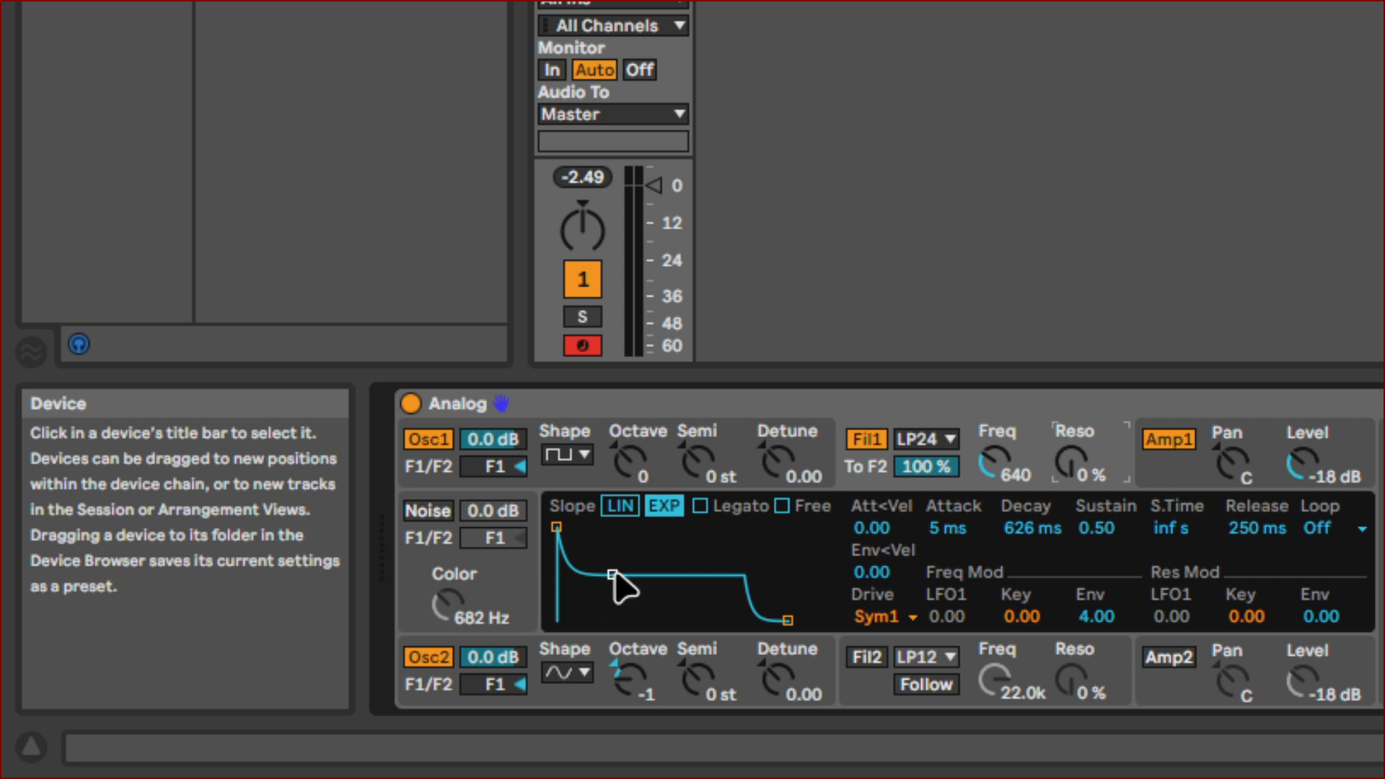
pyautogui.moveTo(612, 575); pyautogui.dragTo(603, 620)
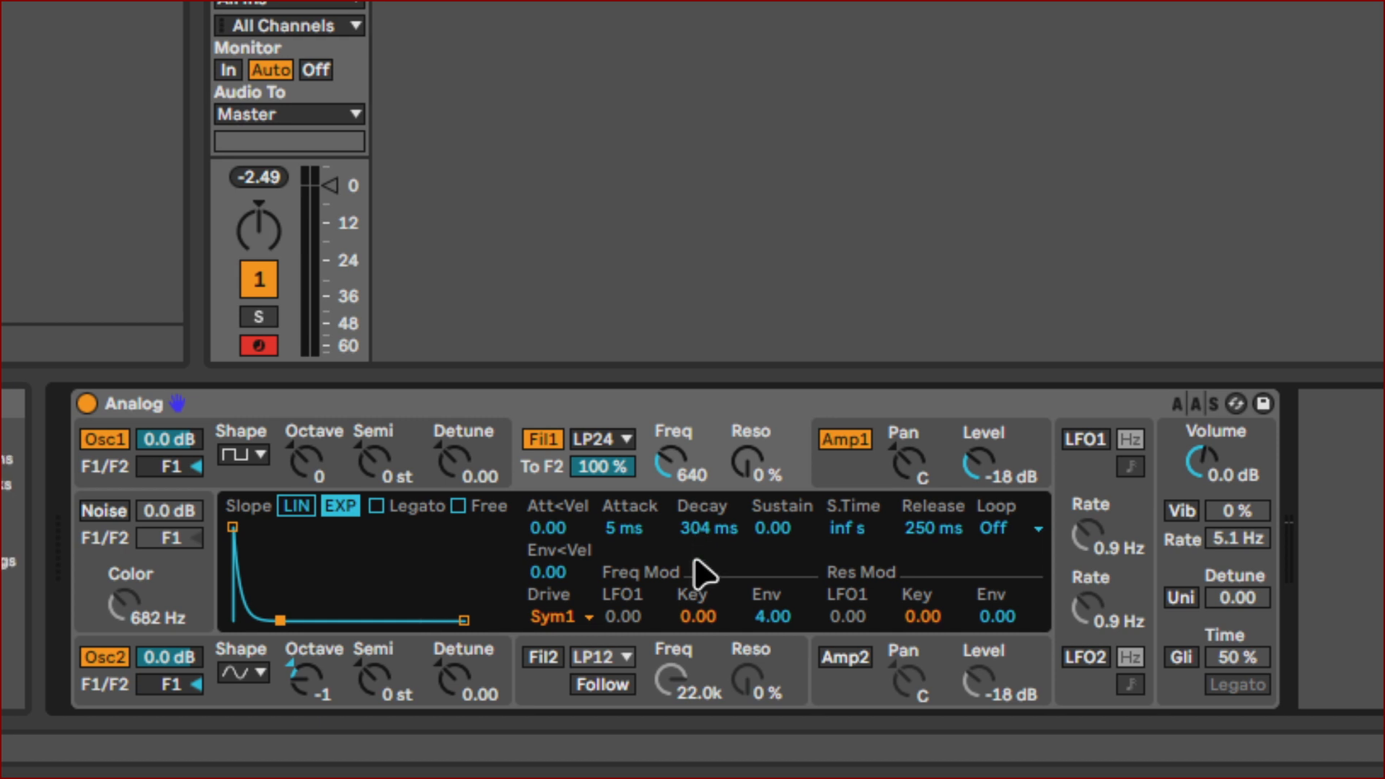
# Step: Try different decay times on the Fil1 envelope, including 200 ms, and end at 150 ms
pyautogui.click(695, 532)
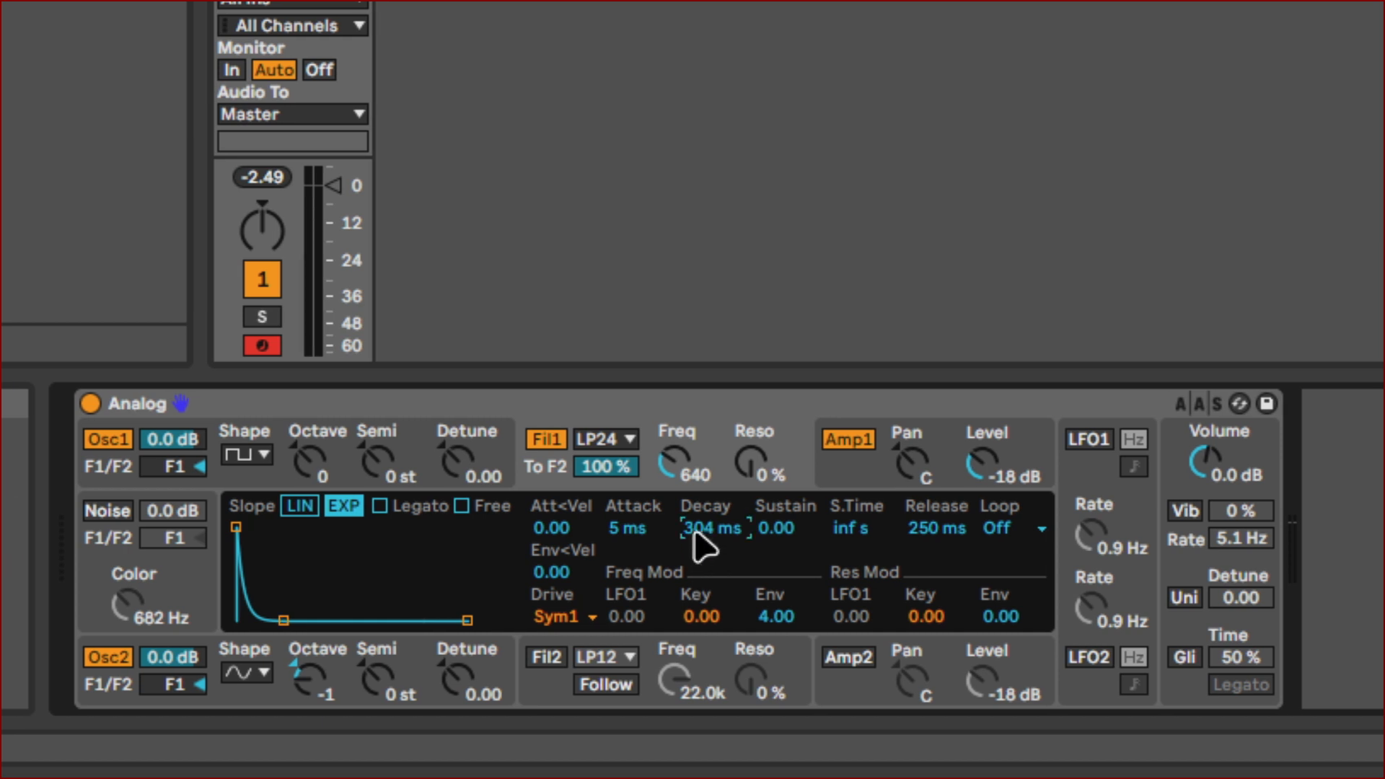
pyautogui.write('20')
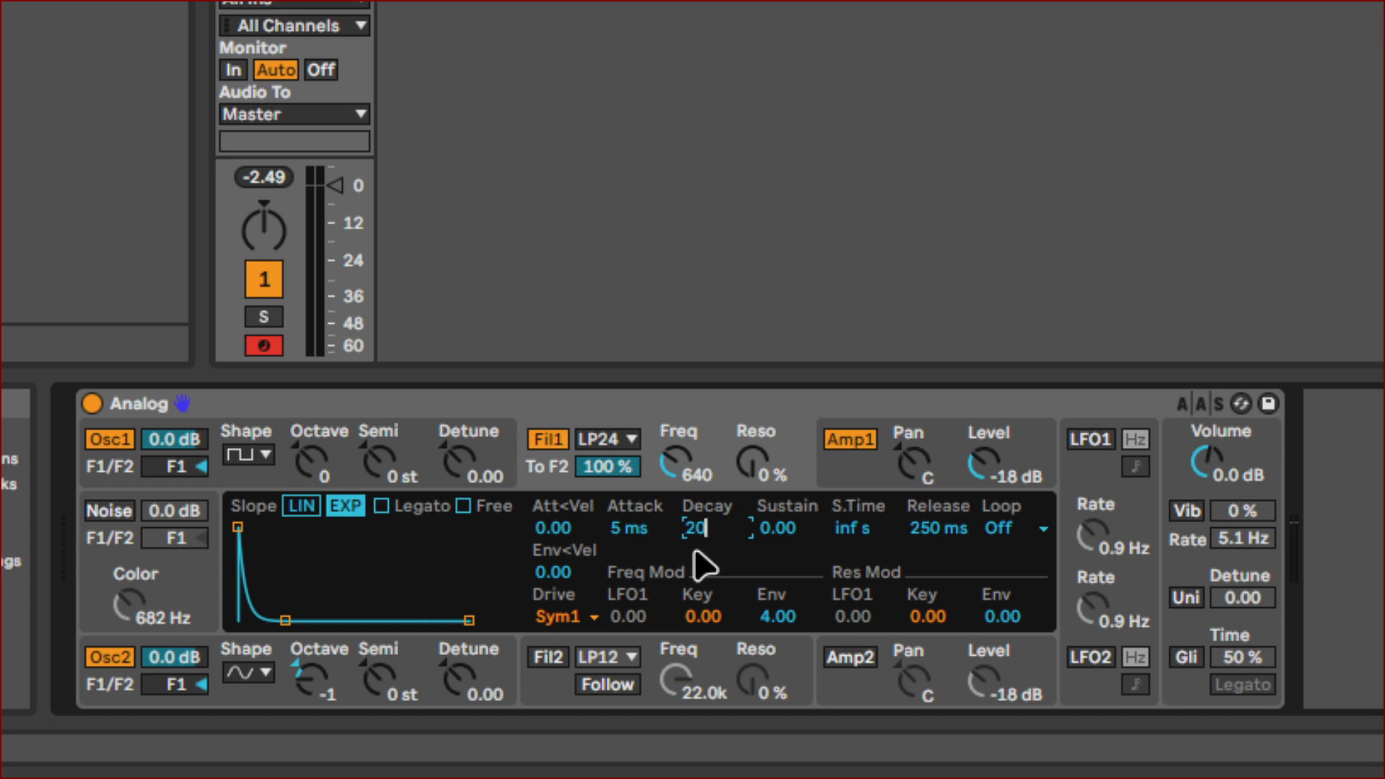
pyautogui.write('0')
pyautogui.press('Return')
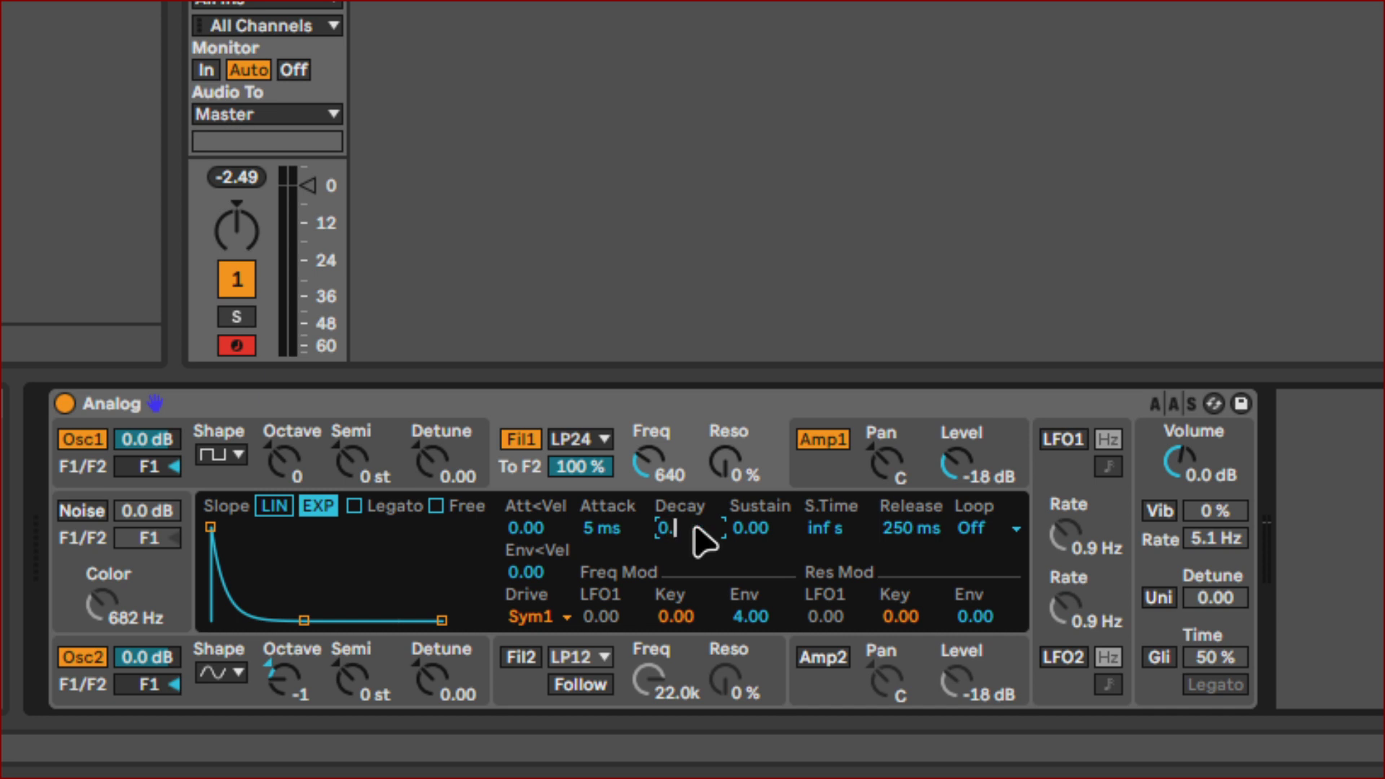
pyautogui.press('Return')
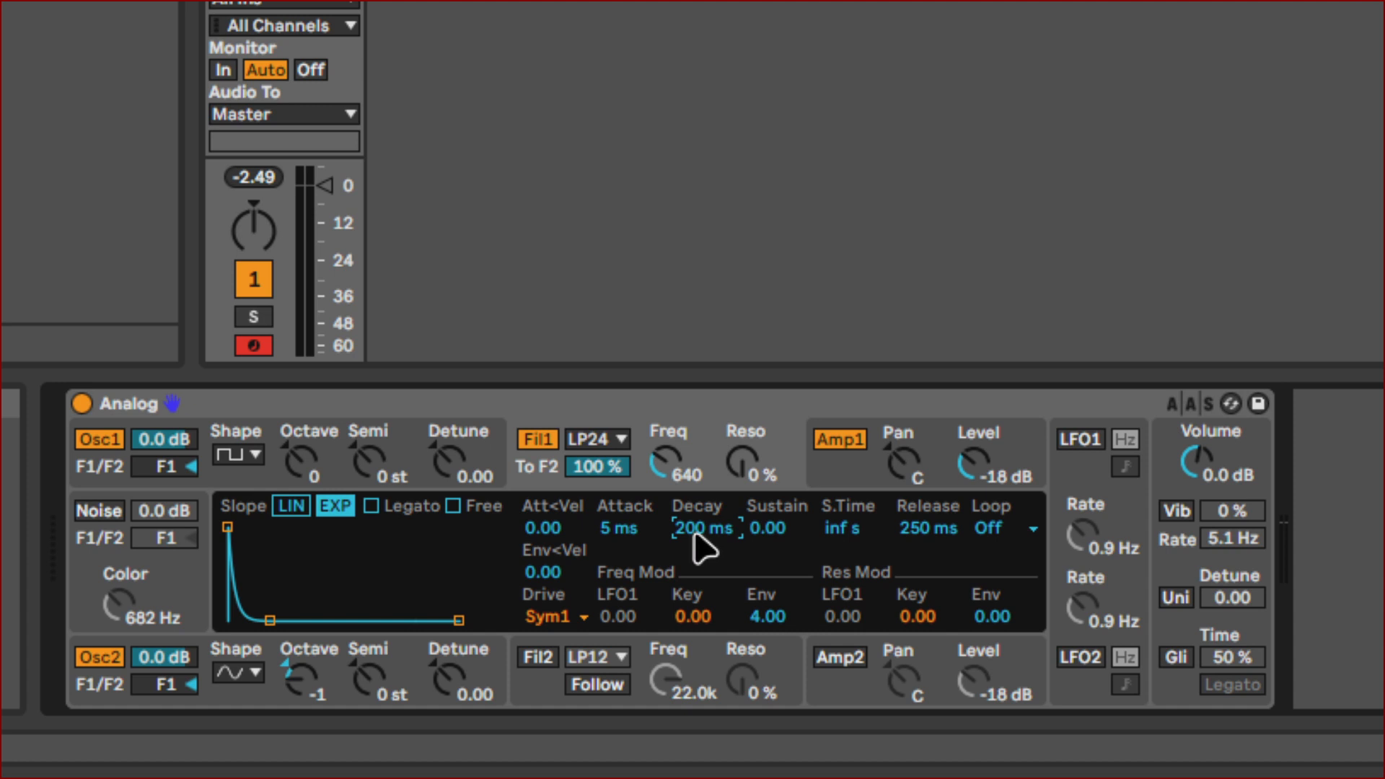
pyautogui.write('0.')
pyautogui.press('Return')
pyautogui.write('0')
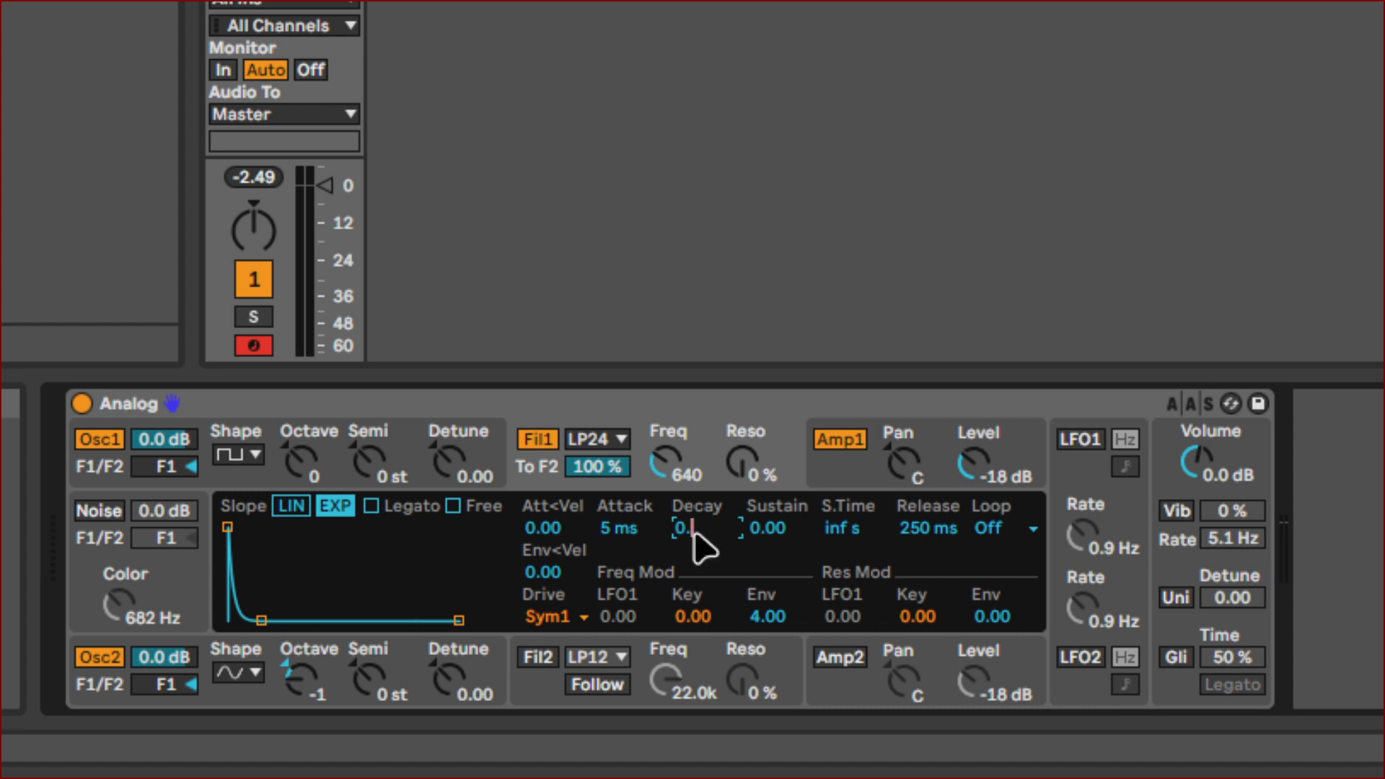
pyautogui.press('Return')
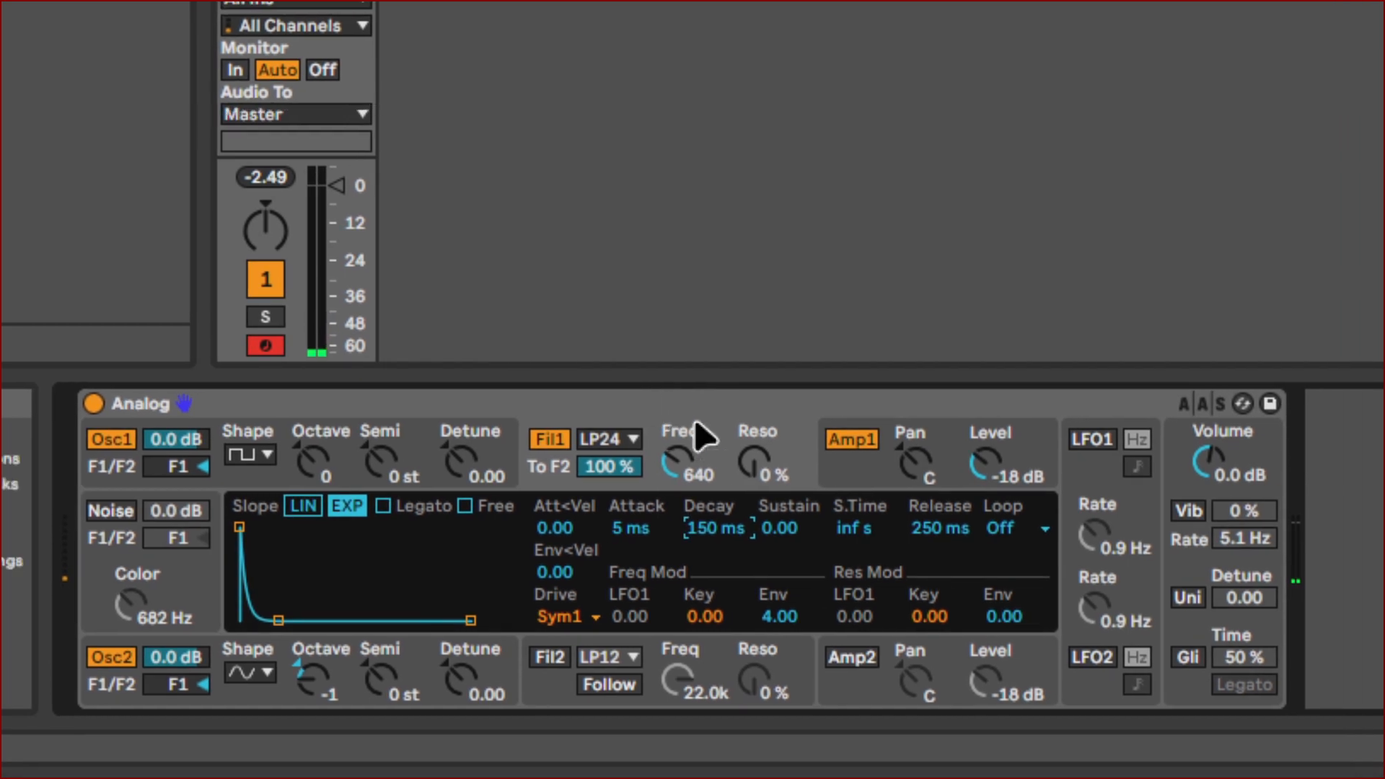
# Step: Raise the Fil1 cutoff frequency to about 2.9k and shorten its envelope's decay to about 70 ms
pyautogui.moveTo(679, 459); pyautogui.dragTo(698, 439)
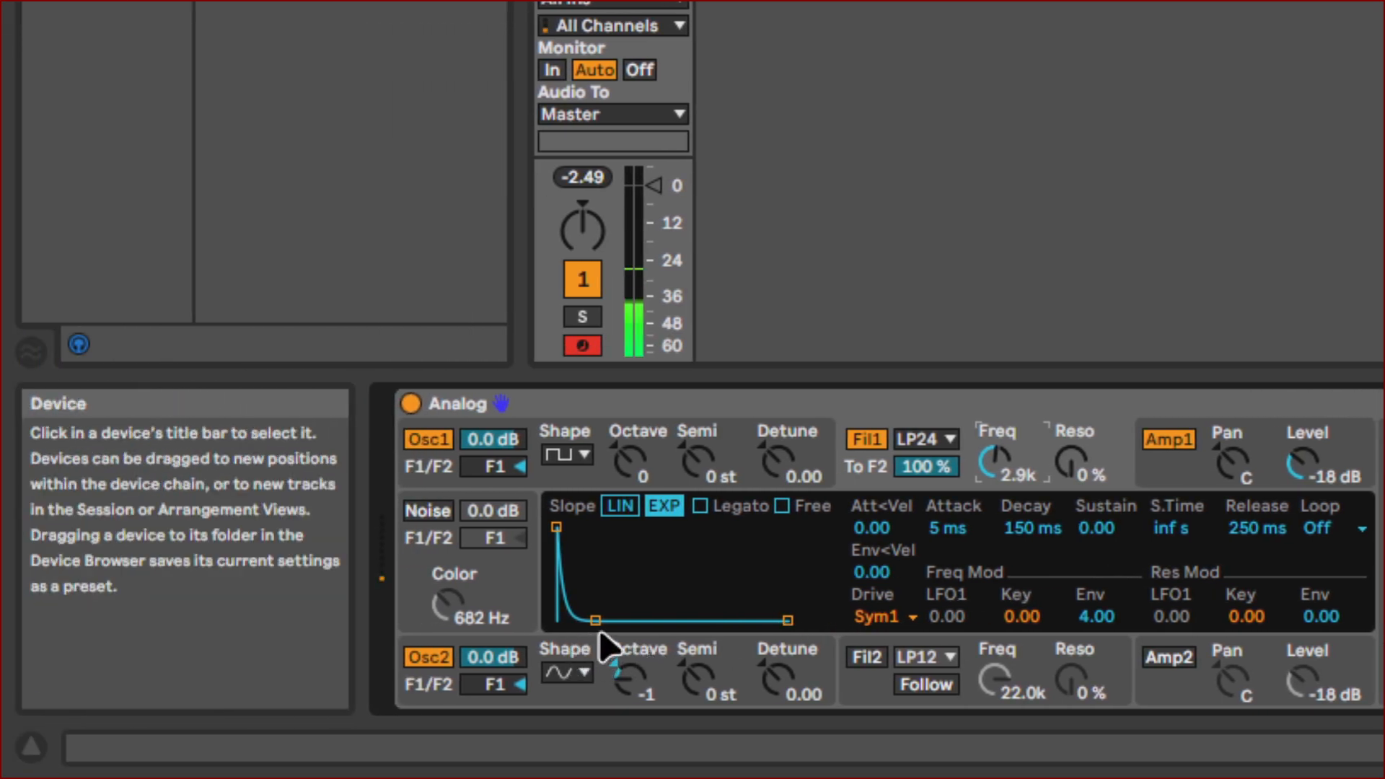
pyautogui.moveTo(595, 620); pyautogui.dragTo(586, 621)
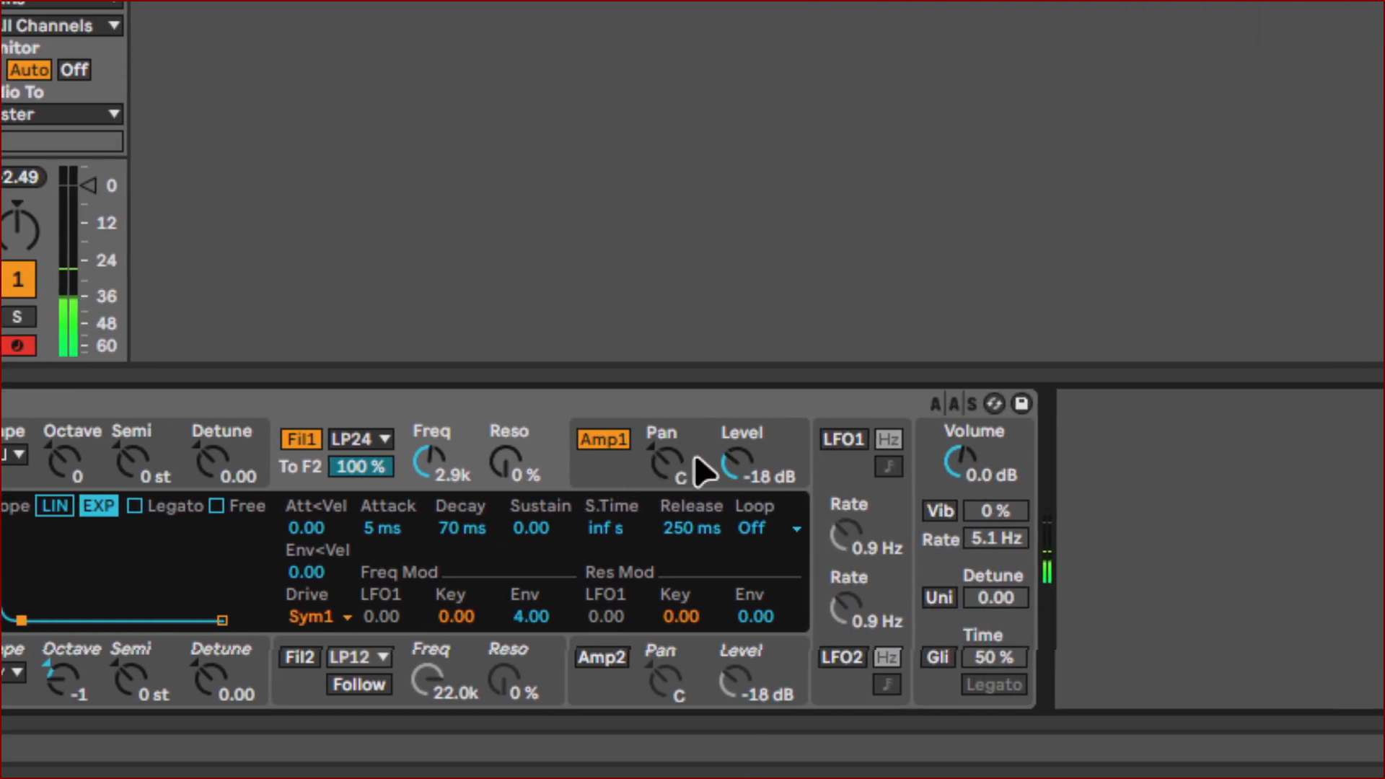
# Step: Lengthen the Amp1 envelope's decay to about 1.11 s
pyautogui.click(786, 474)
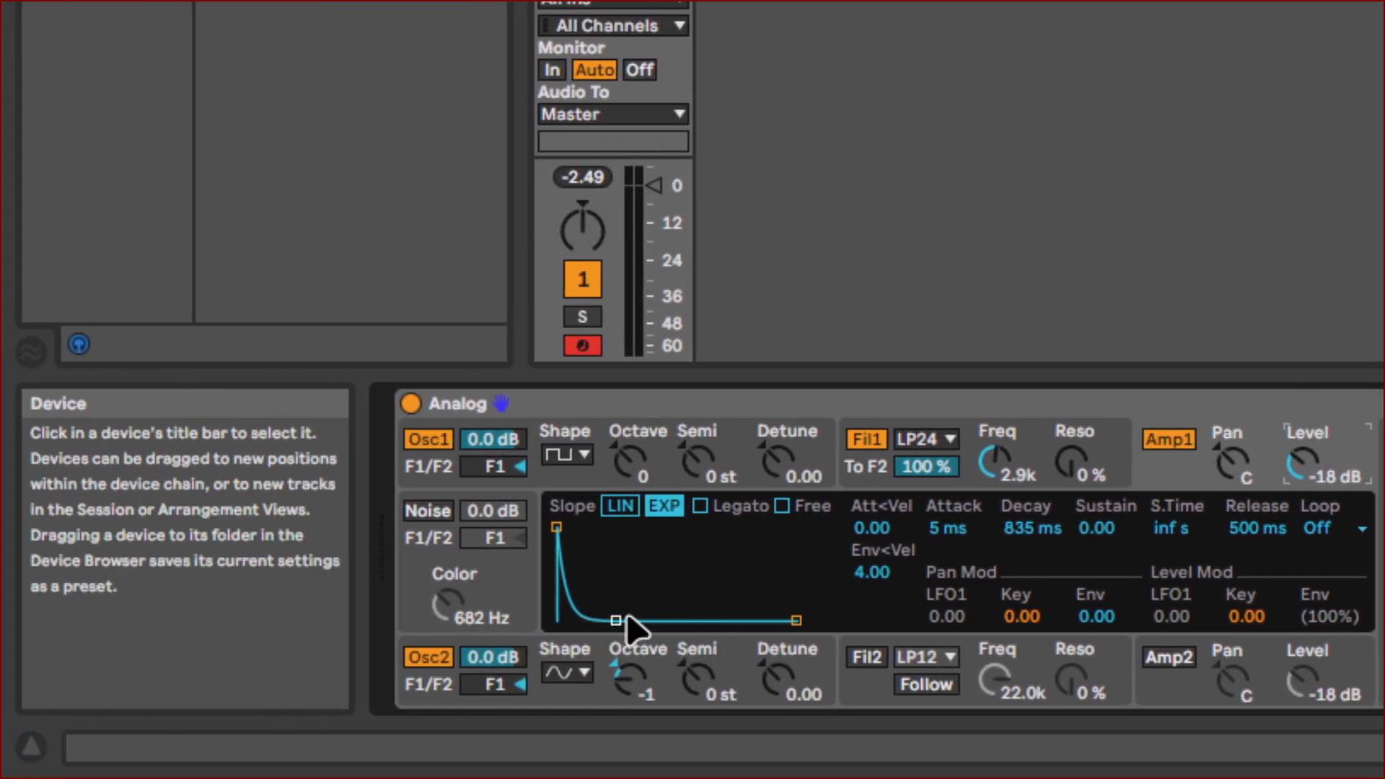
pyautogui.moveTo(616, 620)
pyautogui.mouseDown()
pyautogui.moveTo(600, 620)
pyautogui.moveTo(619, 620)
pyautogui.mouseUp()
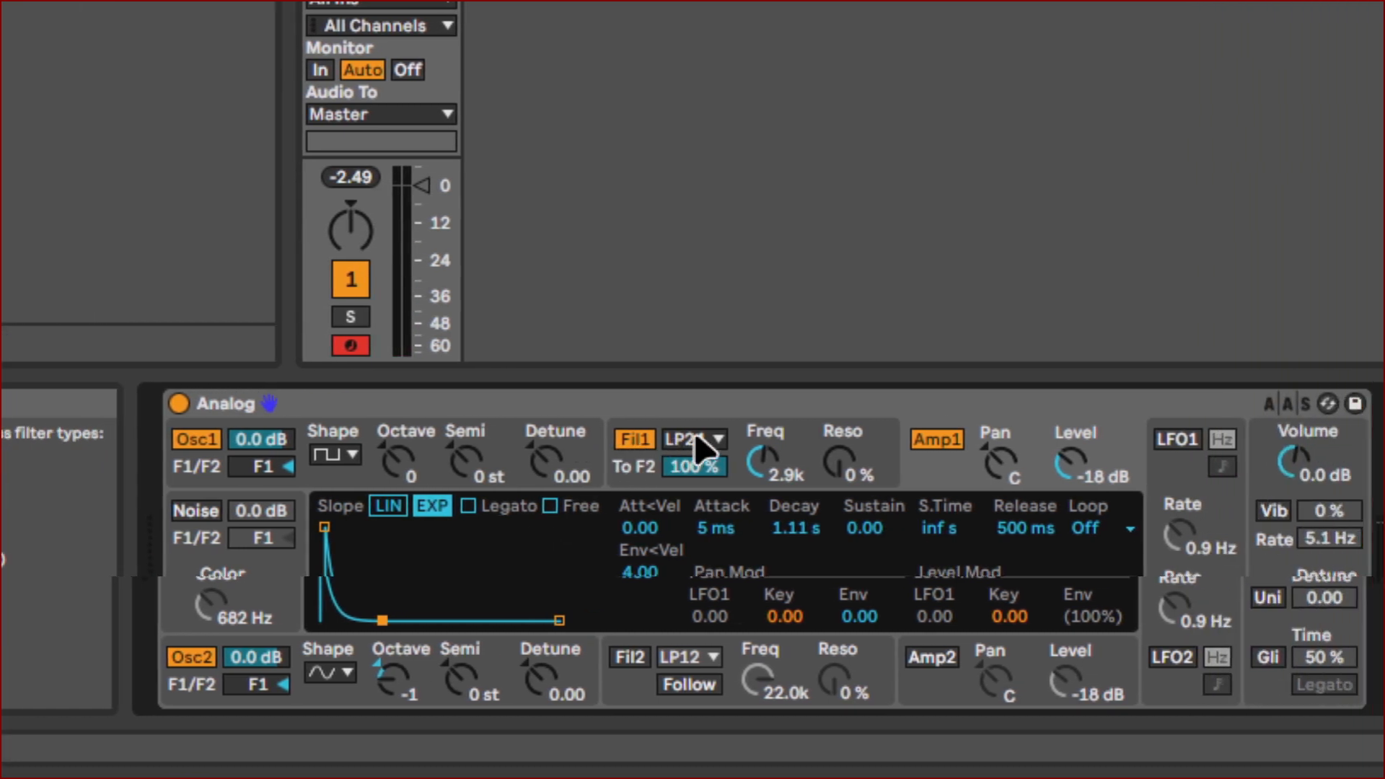
pyautogui.click(841, 410)
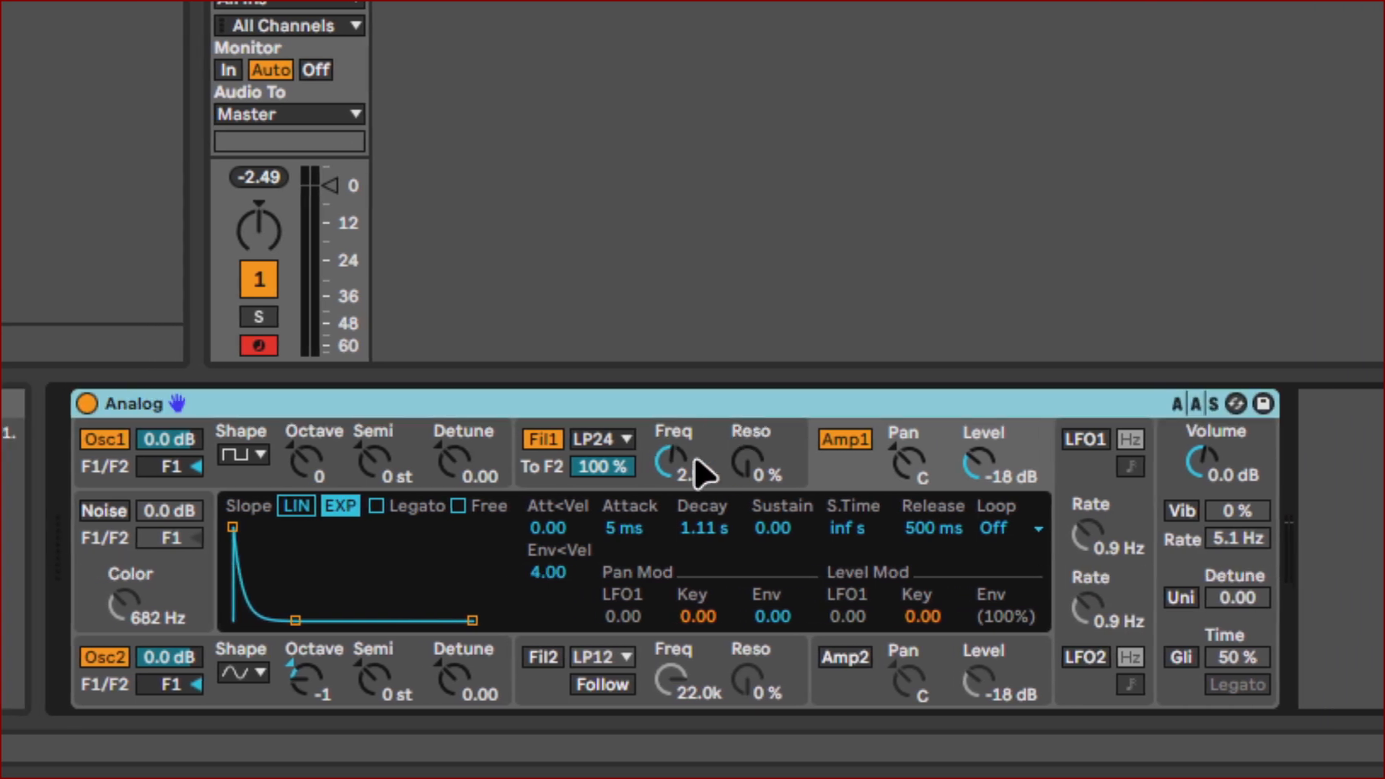
# Step: Try Fil1 resonance amounts around 20 % and bring it down to 11 %
pyautogui.click(710, 442)
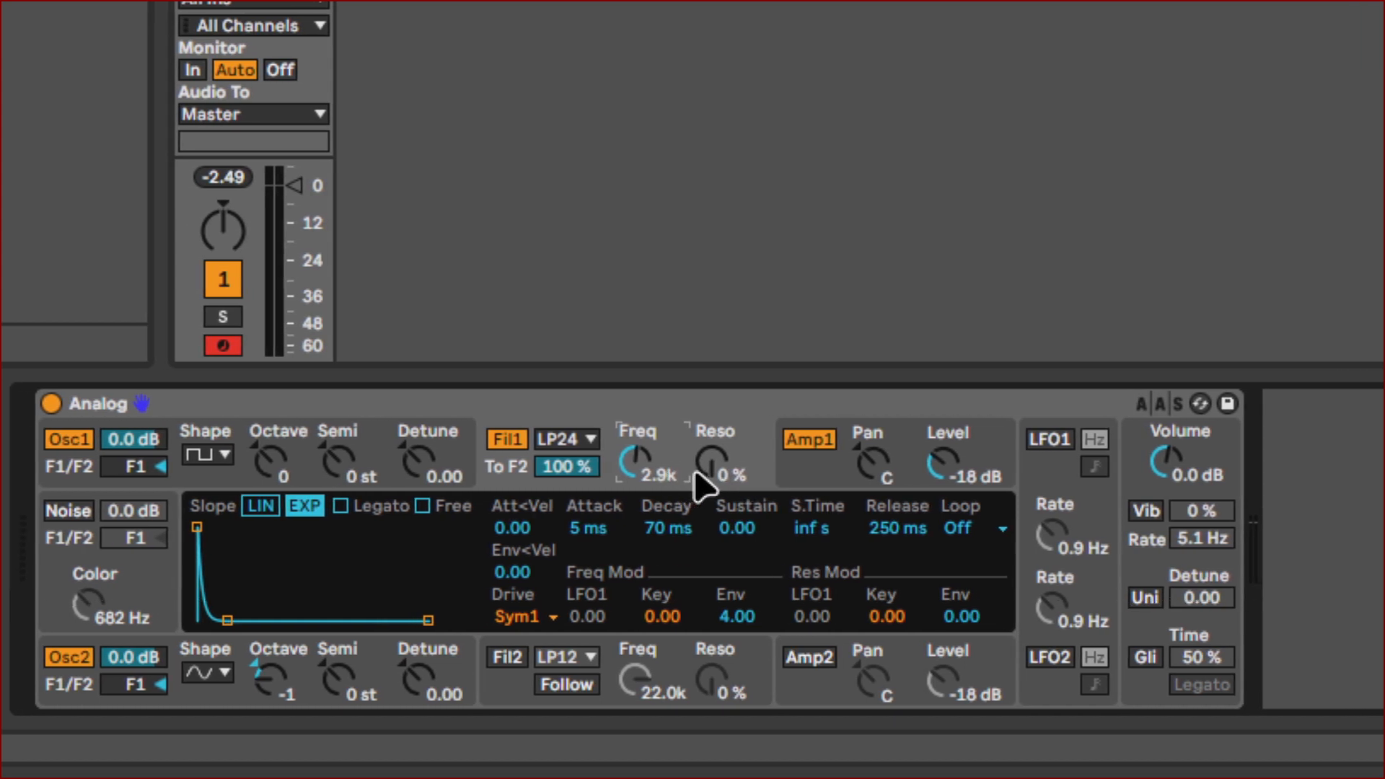
pyautogui.moveTo(711, 462); pyautogui.dragTo(711, 431)
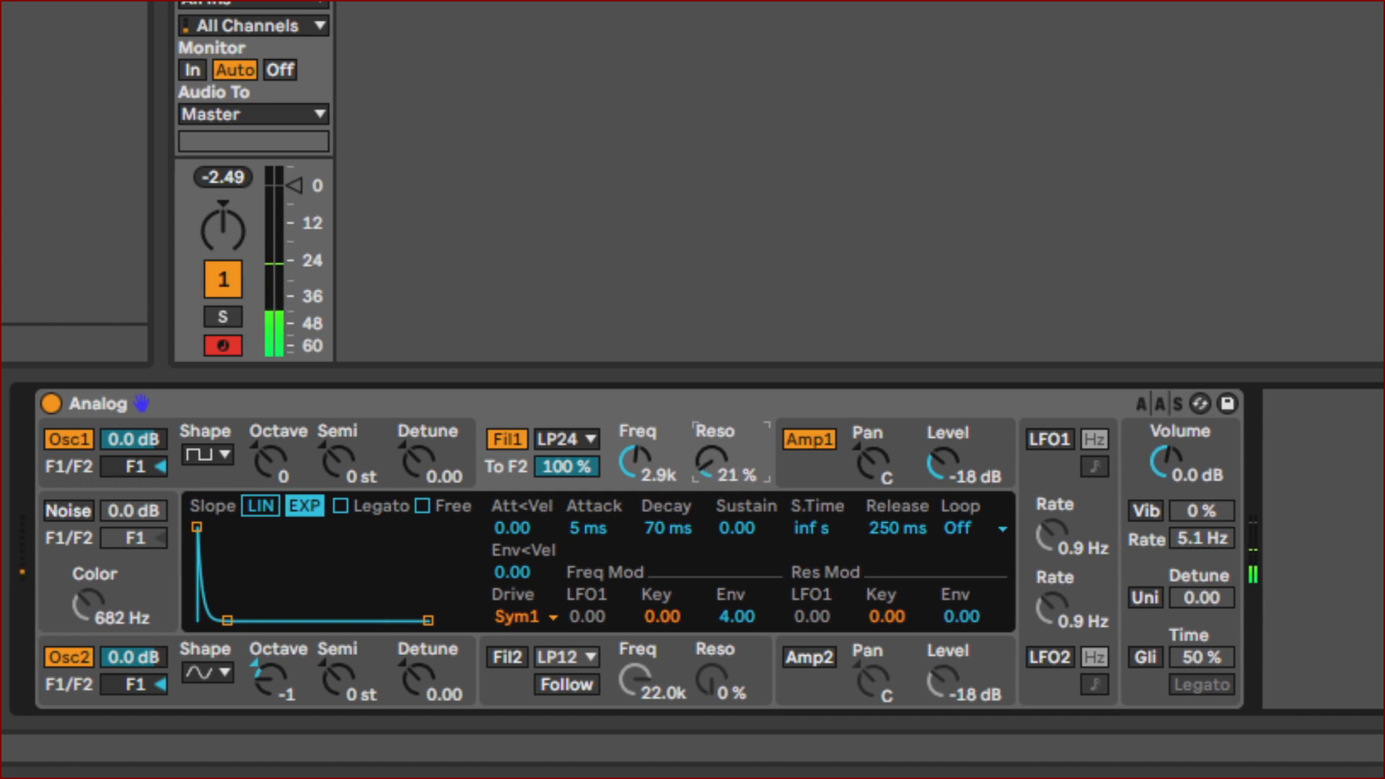
pyautogui.moveTo(711, 431); pyautogui.dragTo(711, 434)
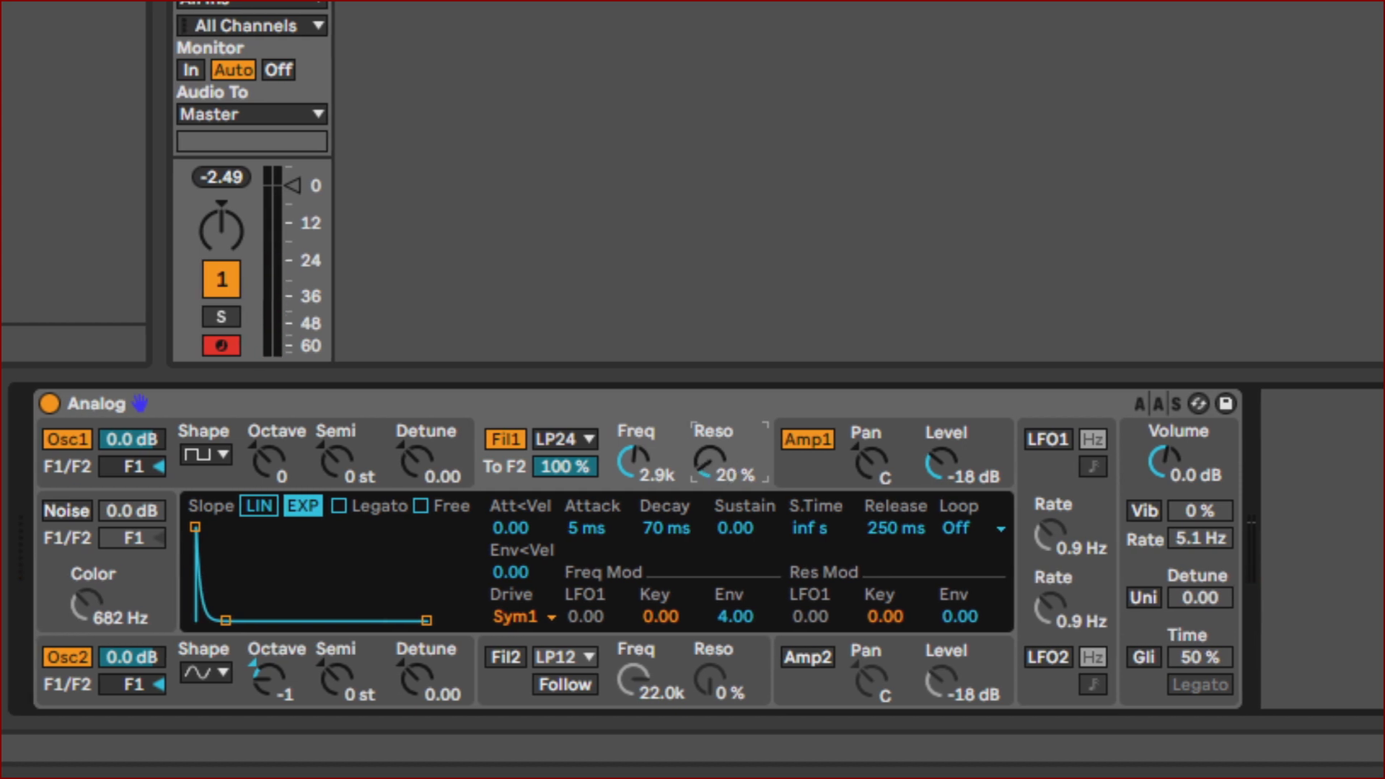
pyautogui.moveTo(711, 433); pyautogui.dragTo(711, 448)
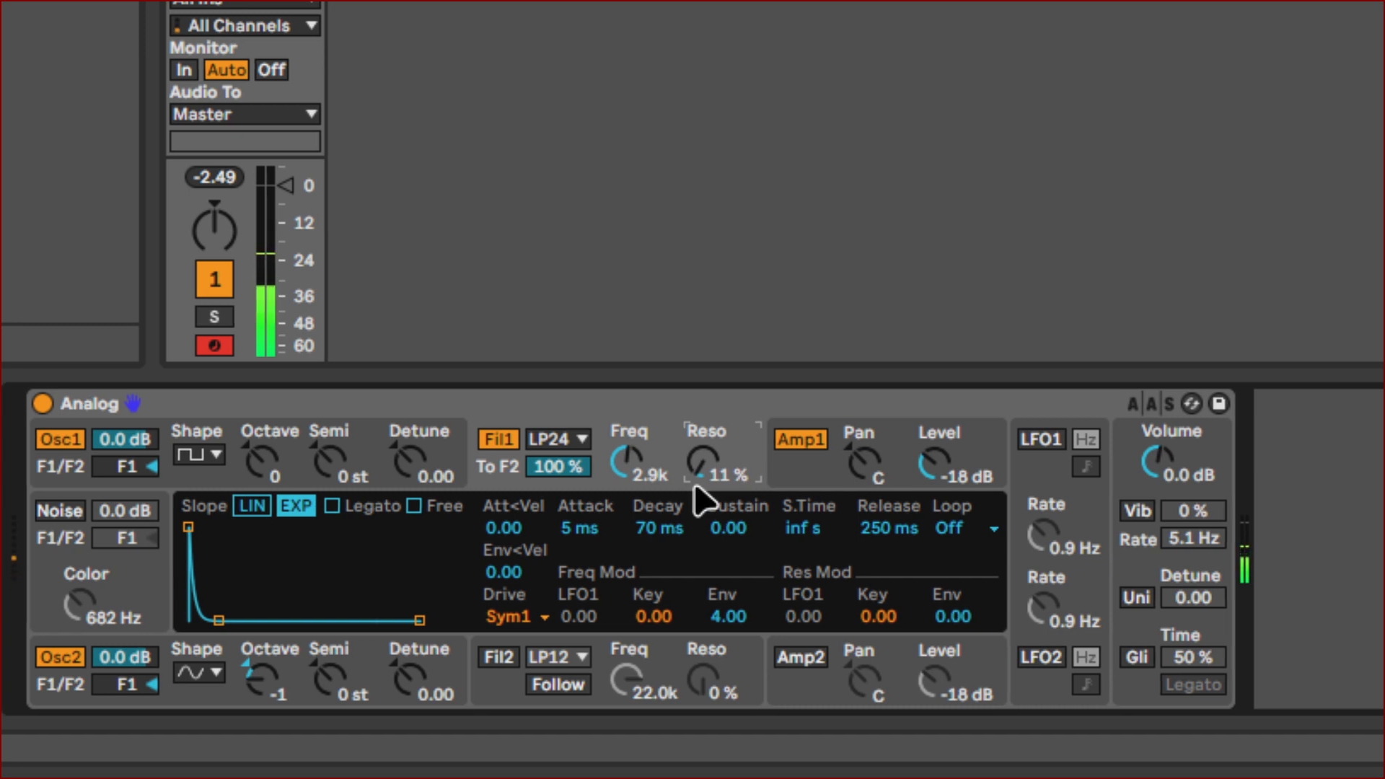
# Step: Set the Amp1 envelope's decay to 800 ms
pyautogui.click(695, 482)
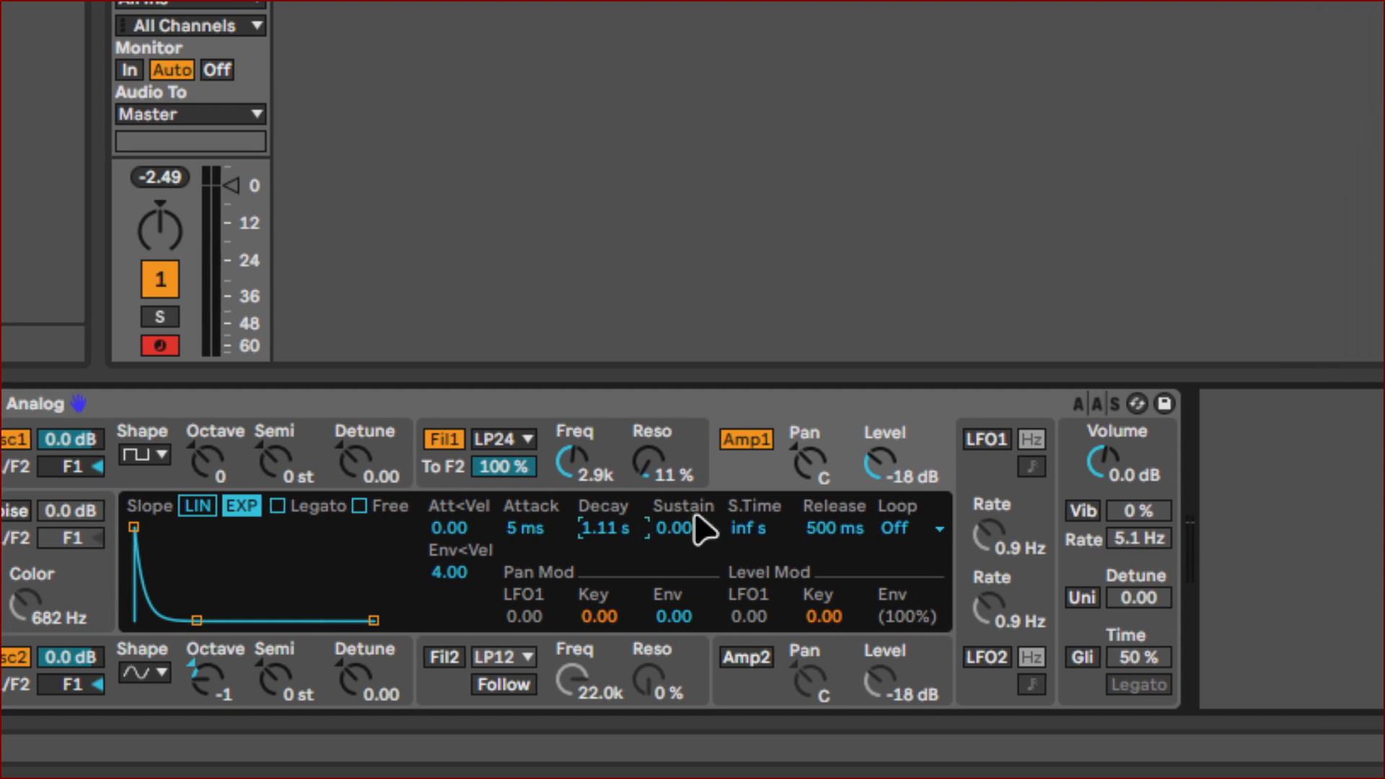
pyautogui.write('0.')
pyautogui.write('8')
pyautogui.press('Return')
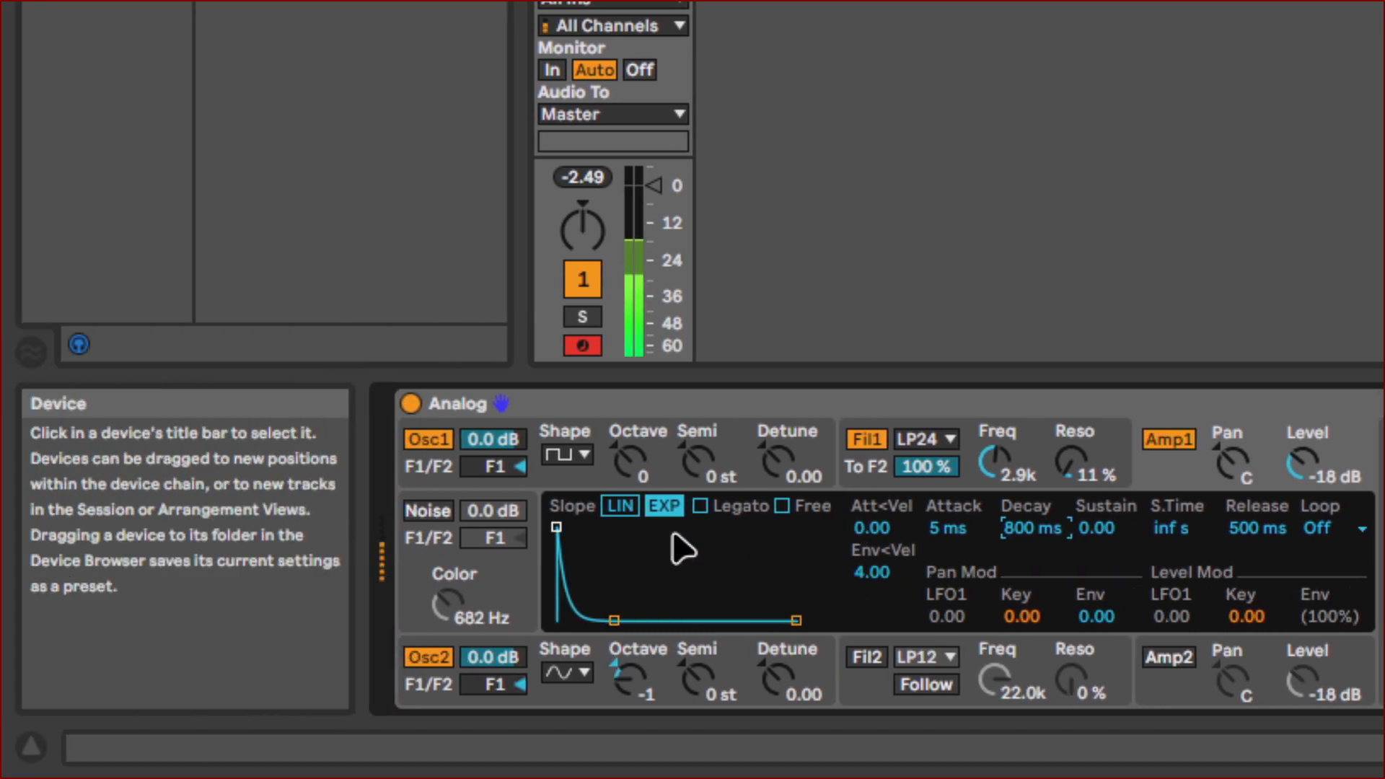
# Step: Change Osc1's shape to sawtooth and switch Osc2 off
pyautogui.click(585, 456)
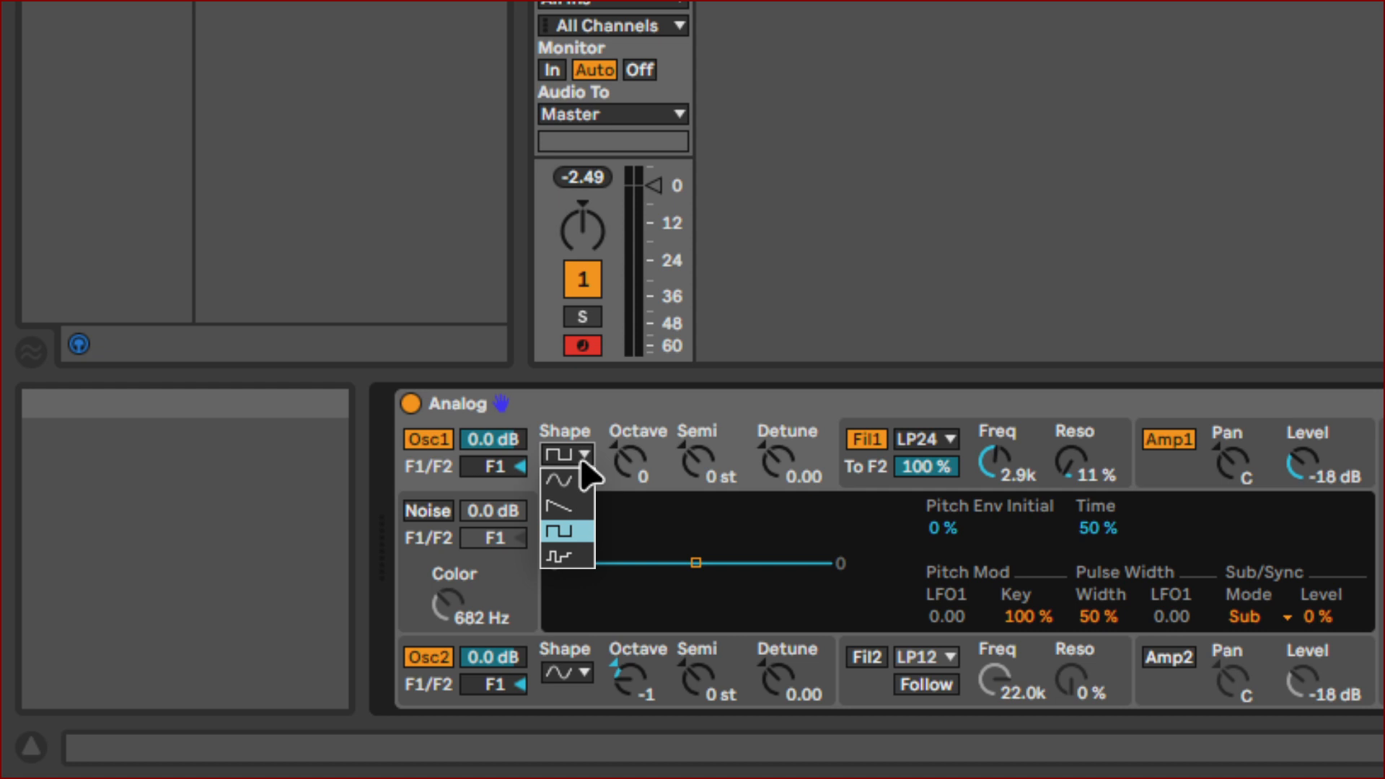
pyautogui.click(562, 507)
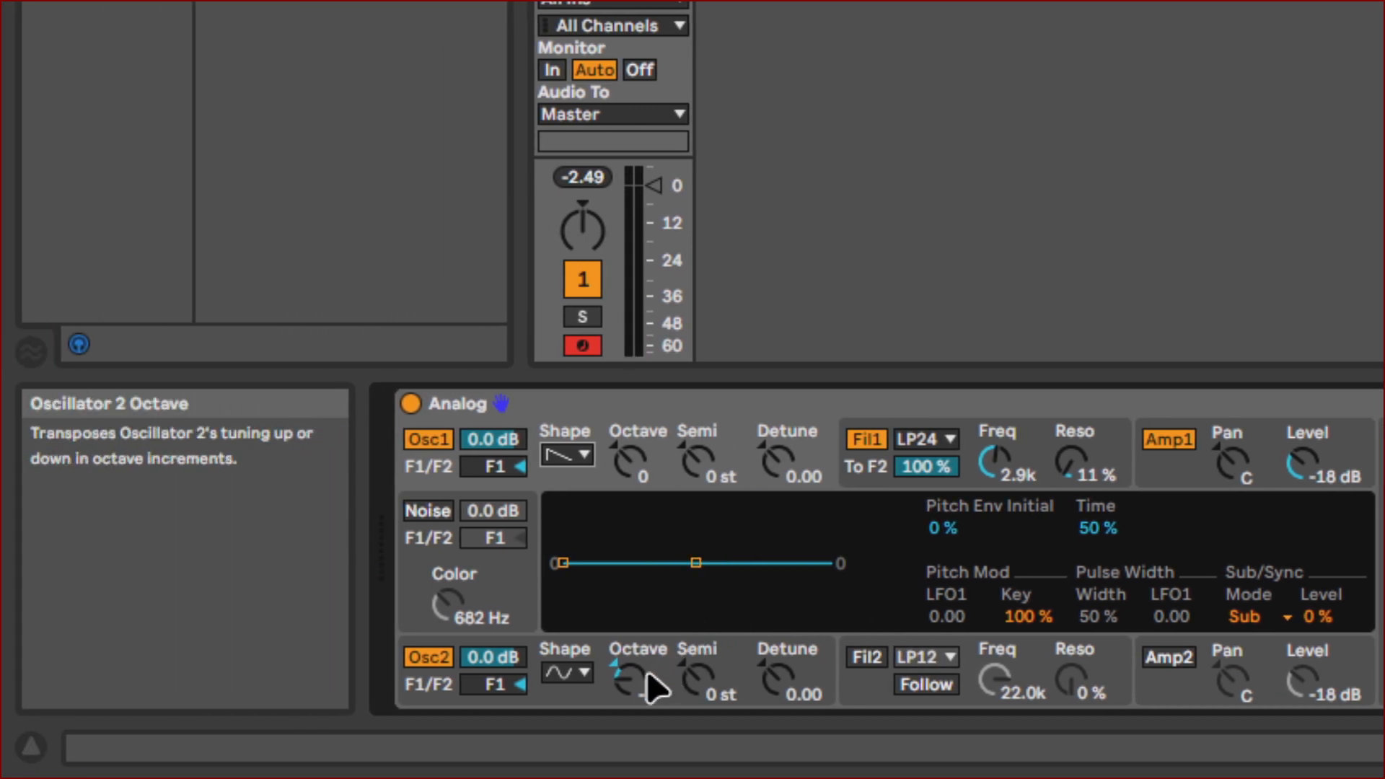
pyautogui.click(432, 657)
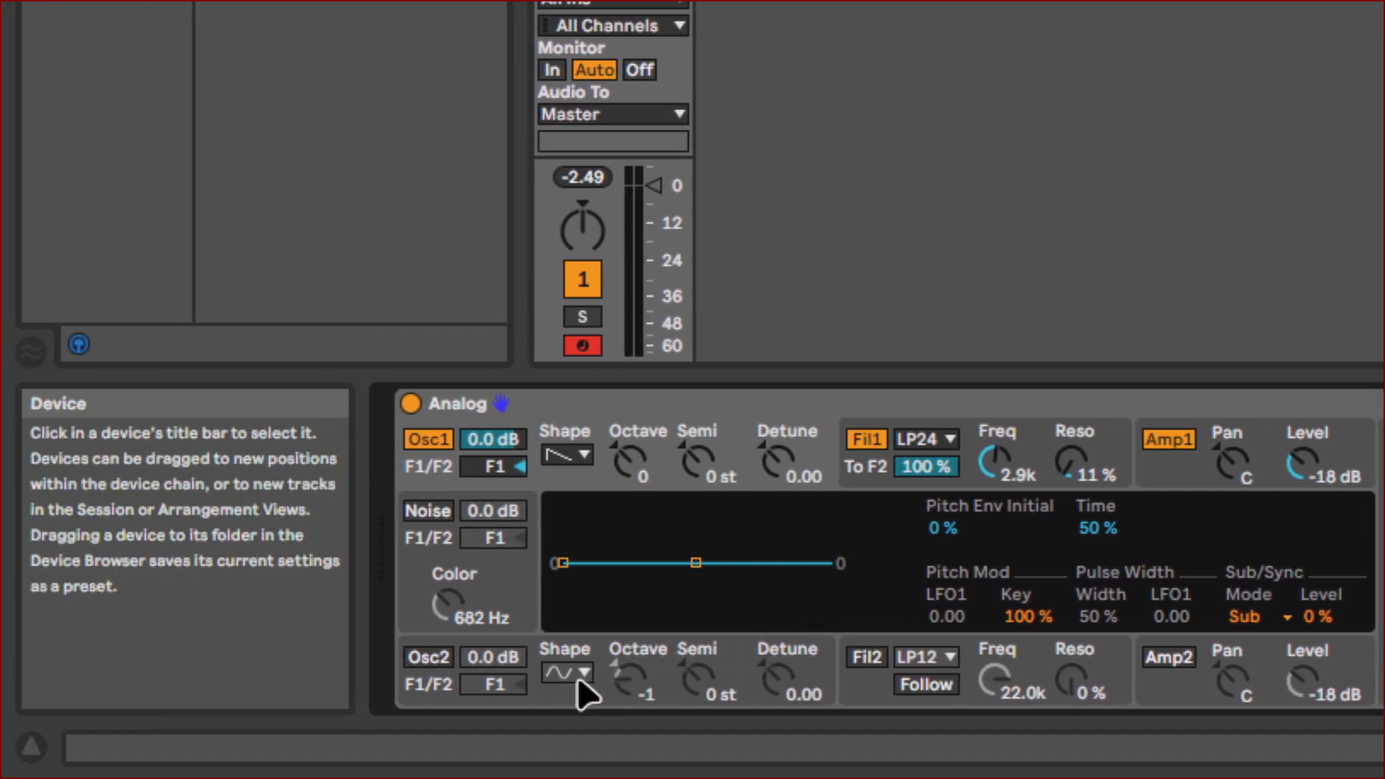
# Step: Change Osc2's shape to rectangle and set its octave to 0
pyautogui.click(582, 673)
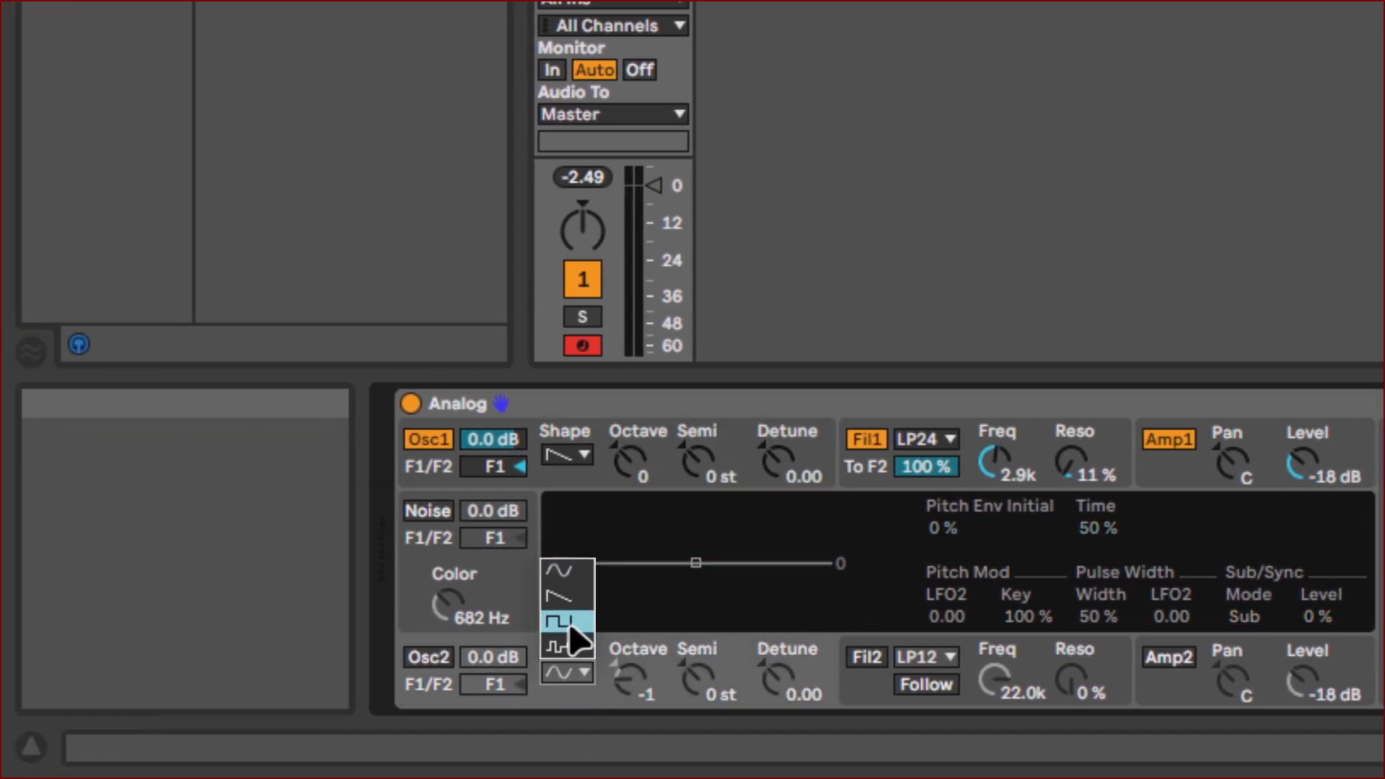
pyautogui.click(574, 637)
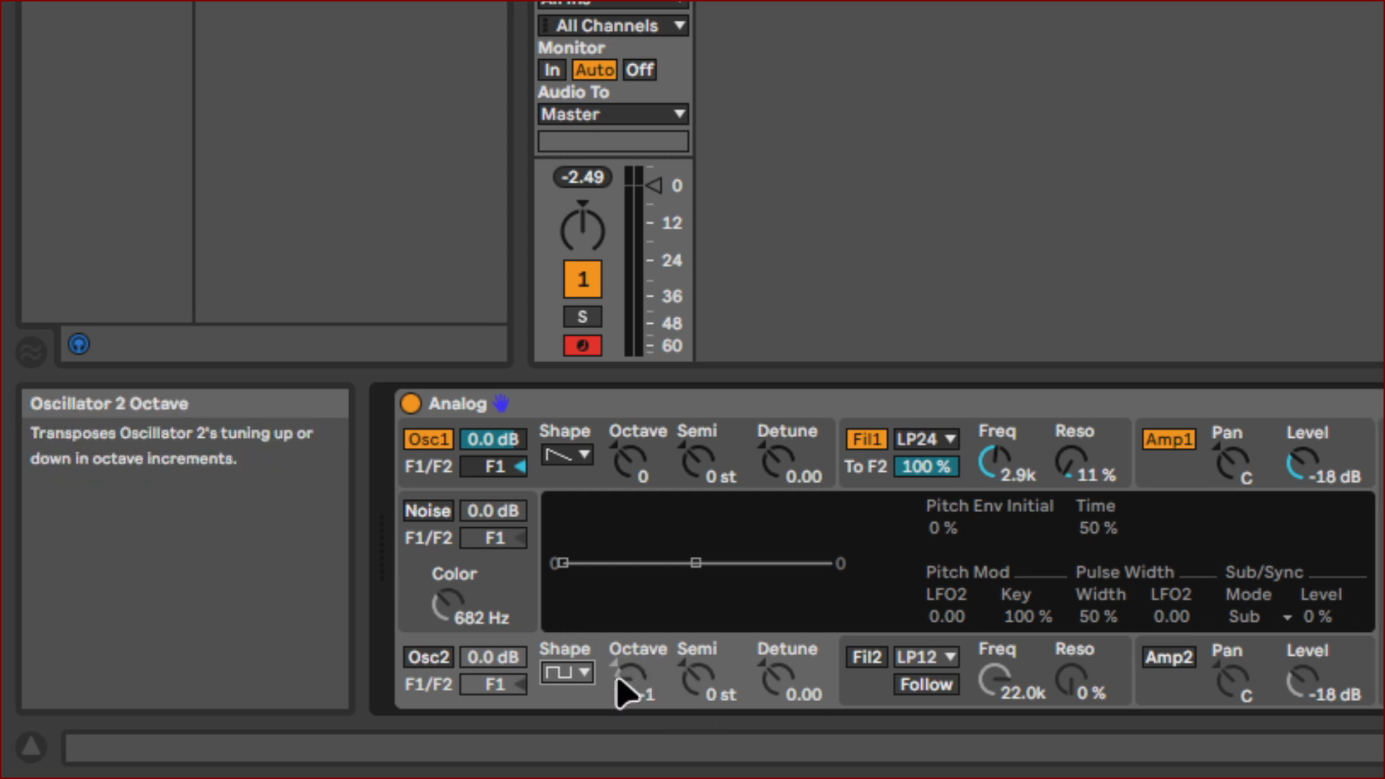
pyautogui.click(650, 691)
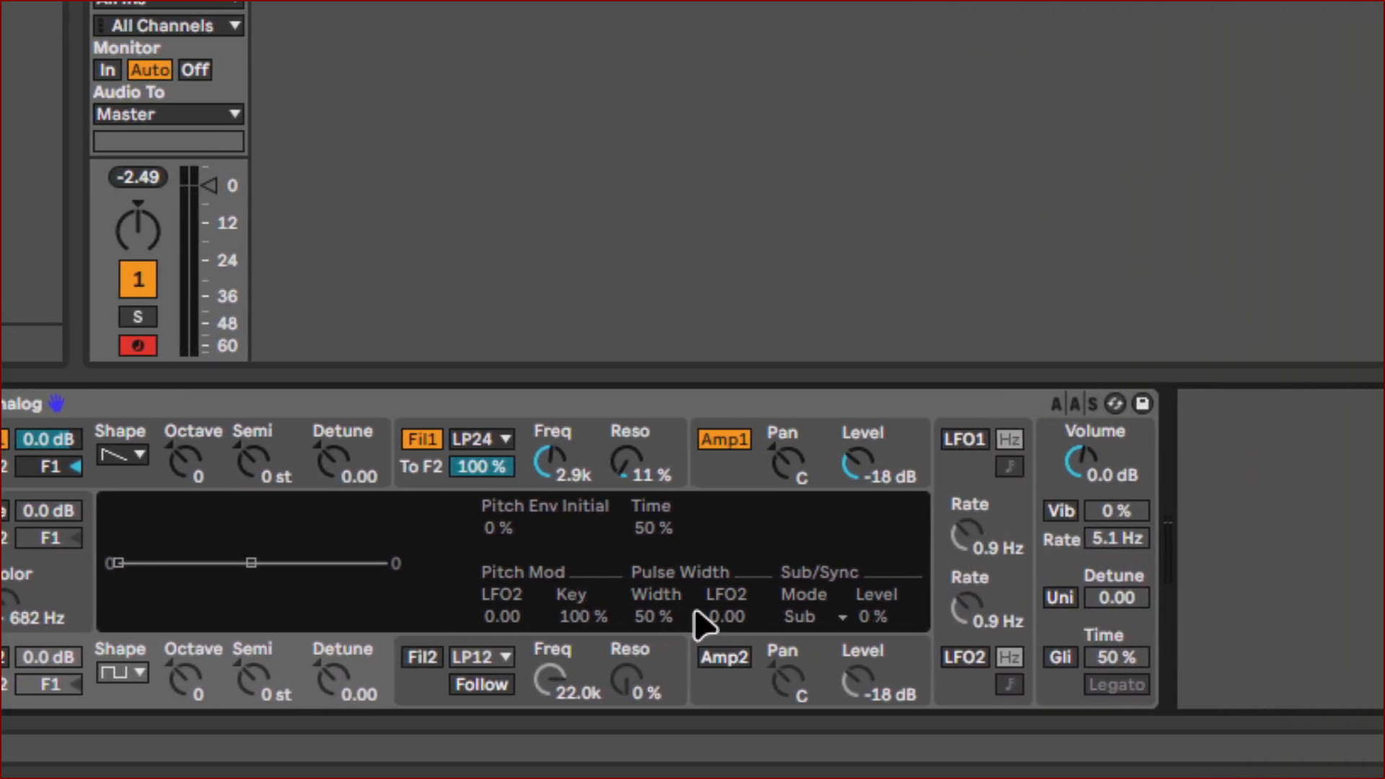
# Step: Try Osc2's pulse width at 0 % and raise it to 93 %
pyautogui.moveTo(681, 628); pyautogui.dragTo(681, 700)
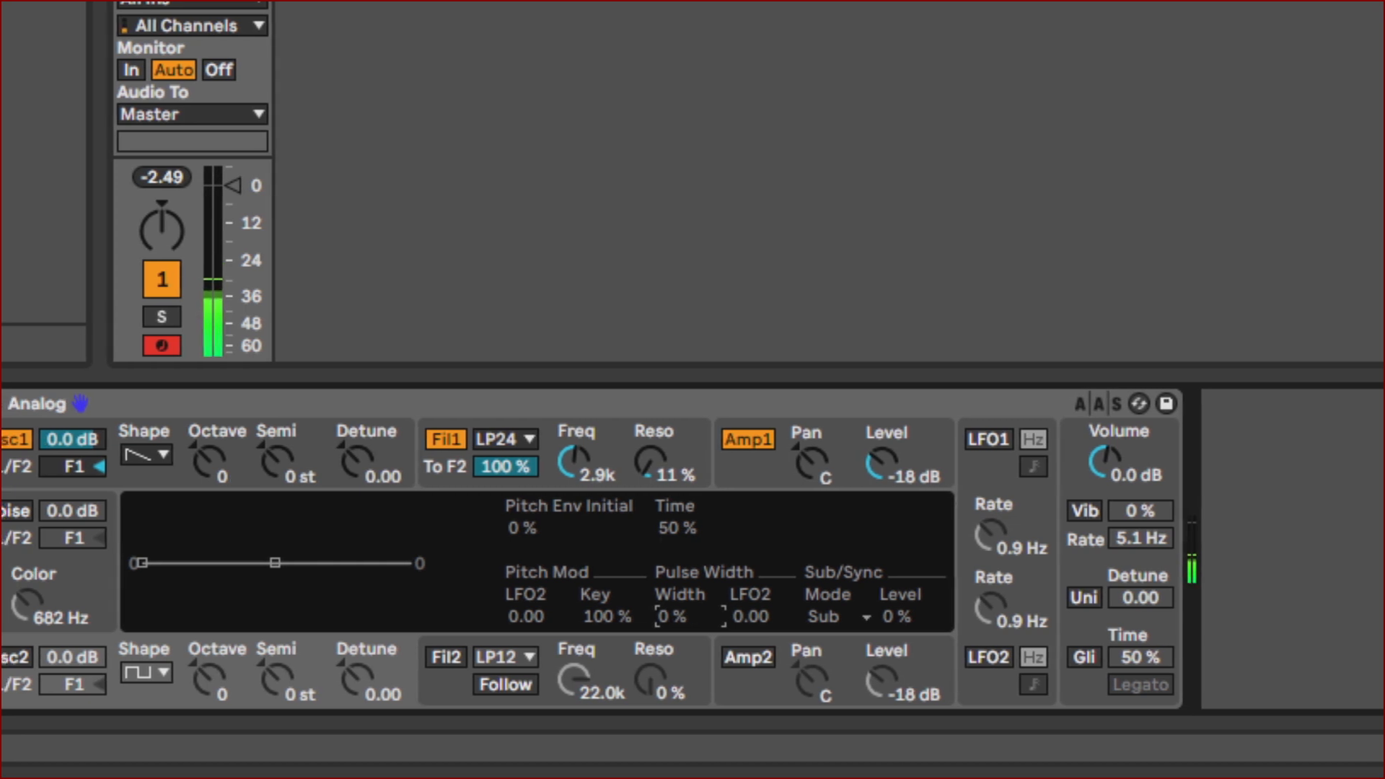
pyautogui.moveTo(671, 616); pyautogui.dragTo(671, 546)
pyautogui.moveTo(681, 617); pyautogui.dragTo(681, 619)
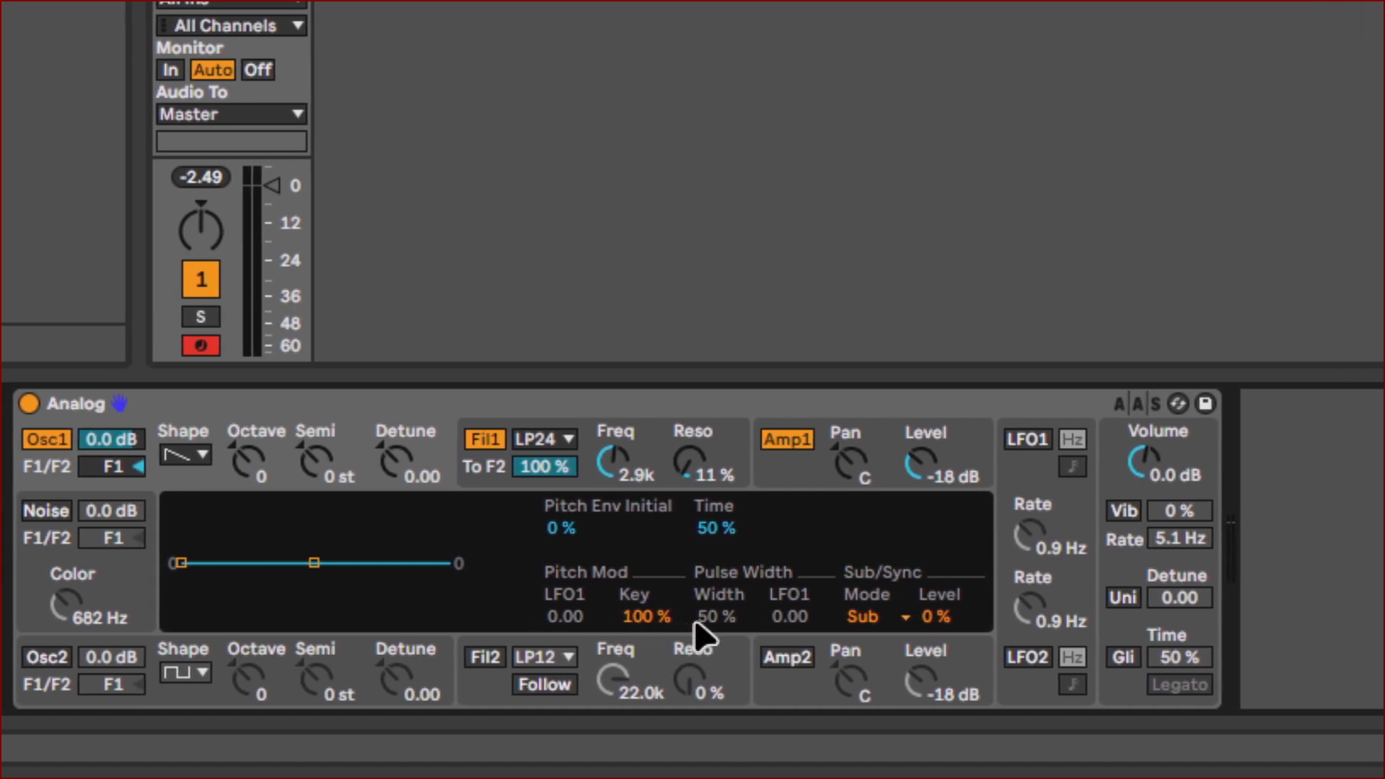
# Step: Vary Osc1's pulse width, return it to 50 % and set its LFO1 pulse width modulation to 1.00
pyautogui.moveTo(694, 621); pyautogui.dragTo(694, 583)
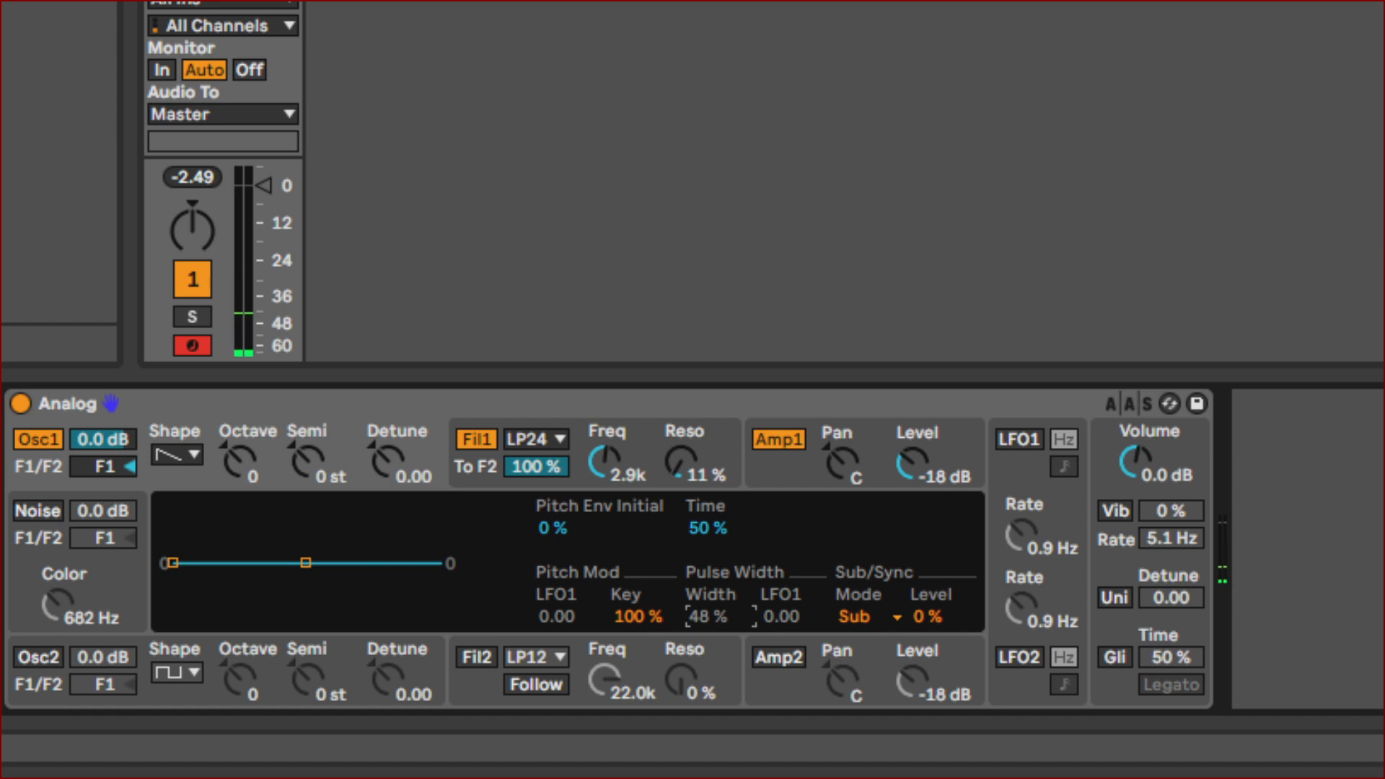
pyautogui.moveTo(694, 617); pyautogui.dragTo(694, 615)
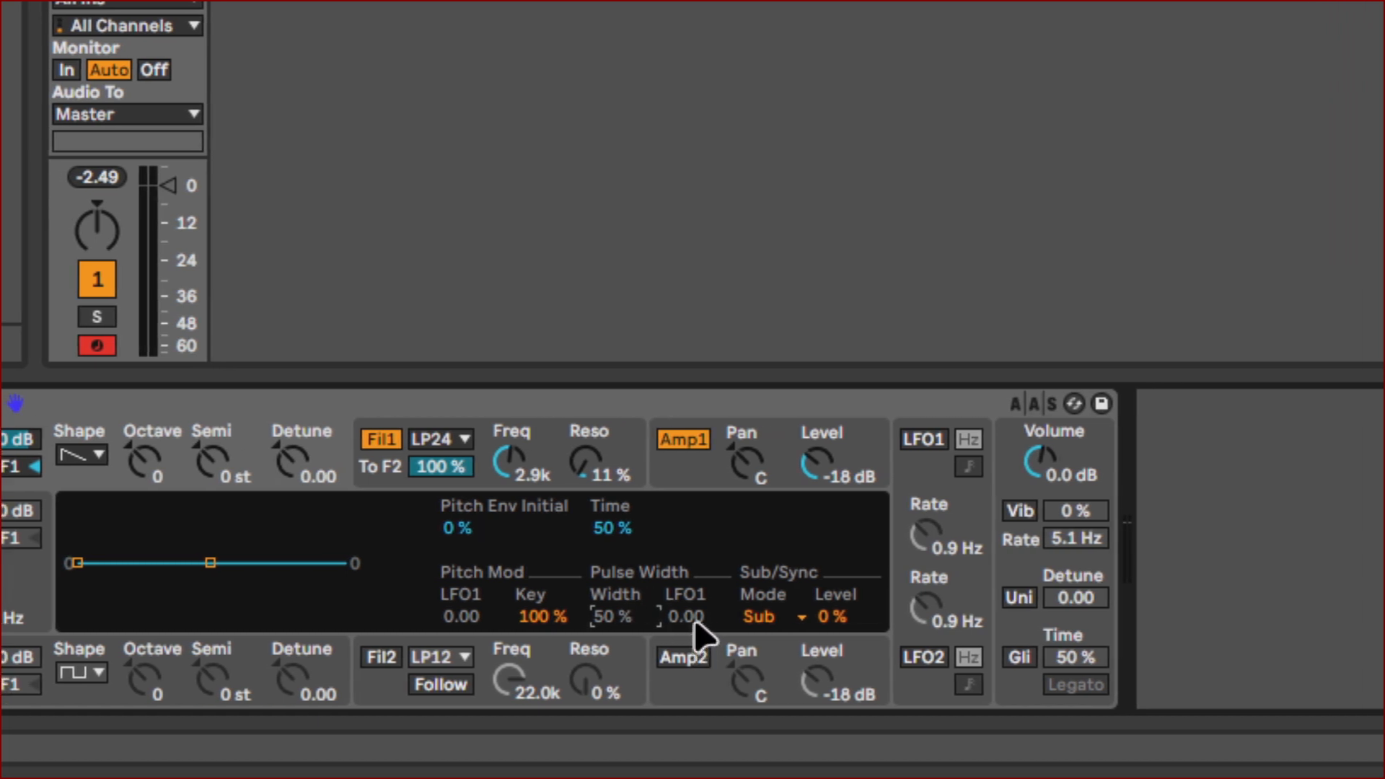
pyautogui.moveTo(695, 622); pyautogui.dragTo(694, 602)
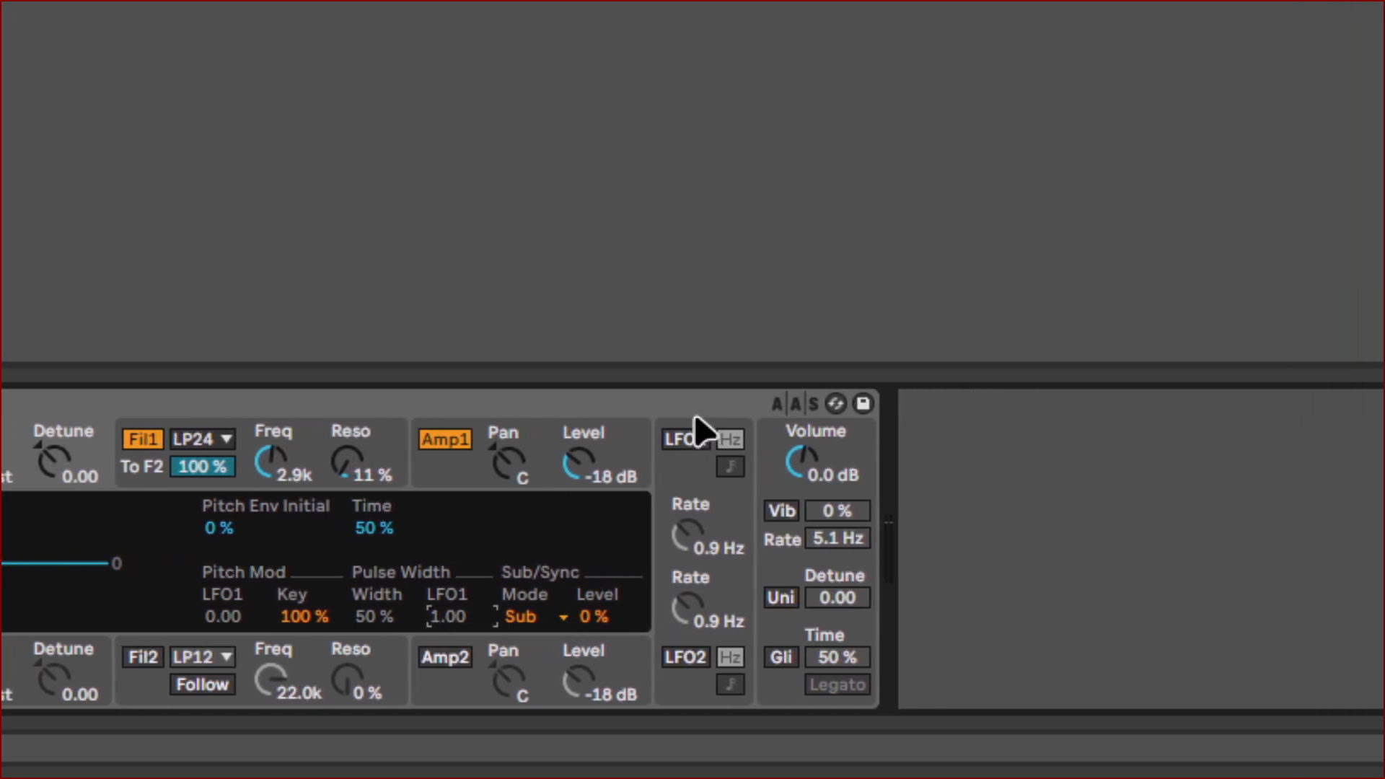
# Step: Switch LFO1 on and raise its rate to 2.3 Hz
pyautogui.click(700, 442)
pyautogui.click(699, 441)
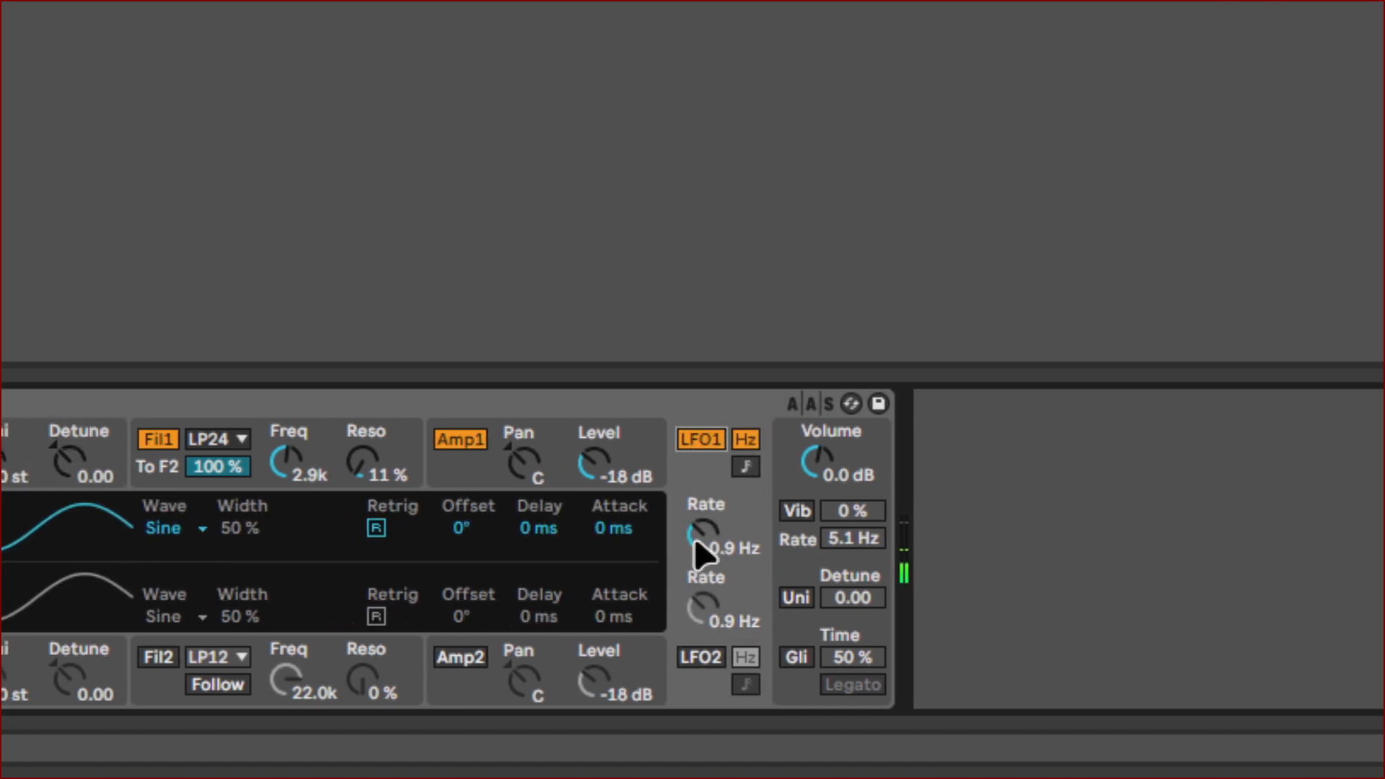
pyautogui.moveTo(714, 544); pyautogui.dragTo(714, 509)
pyautogui.moveTo(698, 534); pyautogui.dragTo(697, 460)
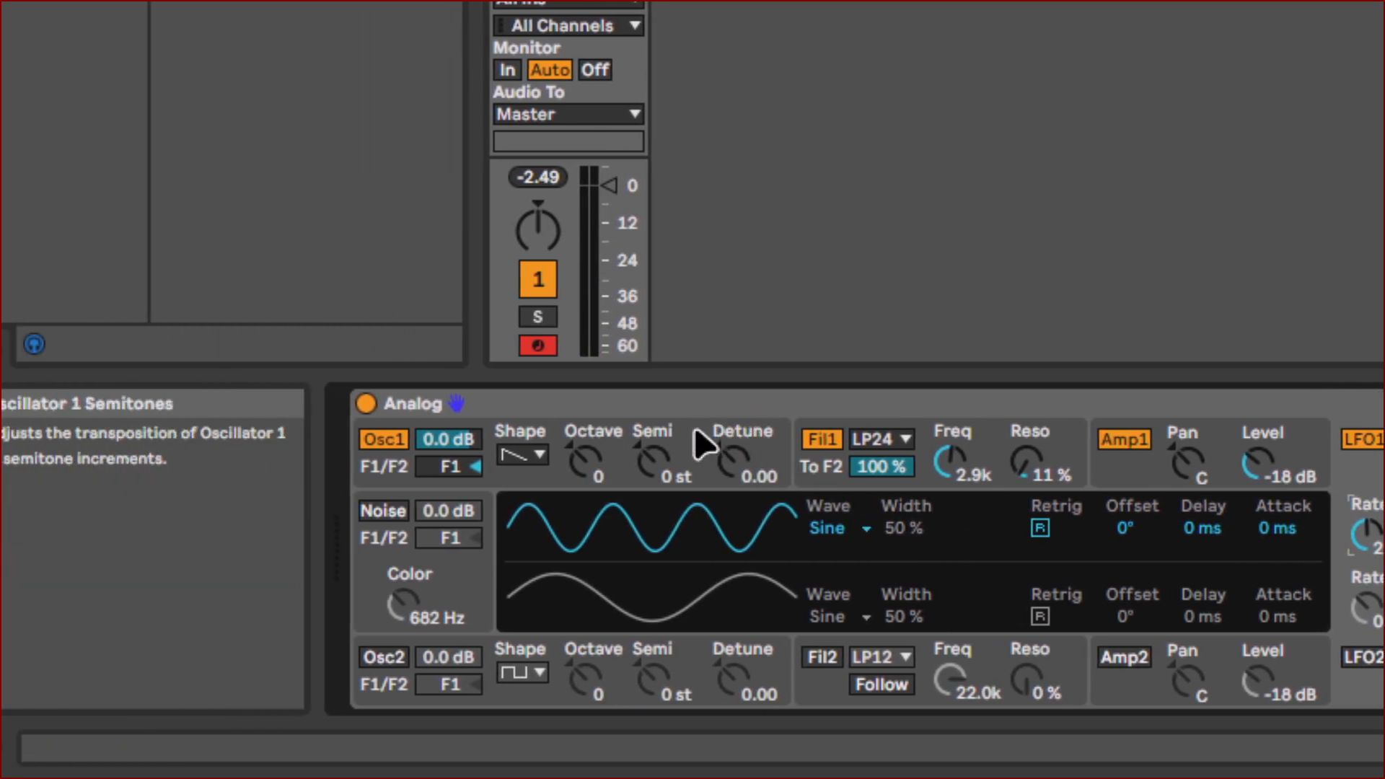
# Step: Set Osc1's pulse width to 63 % and slow LFO1's rate to 0.9 Hz
pyautogui.click(660, 441)
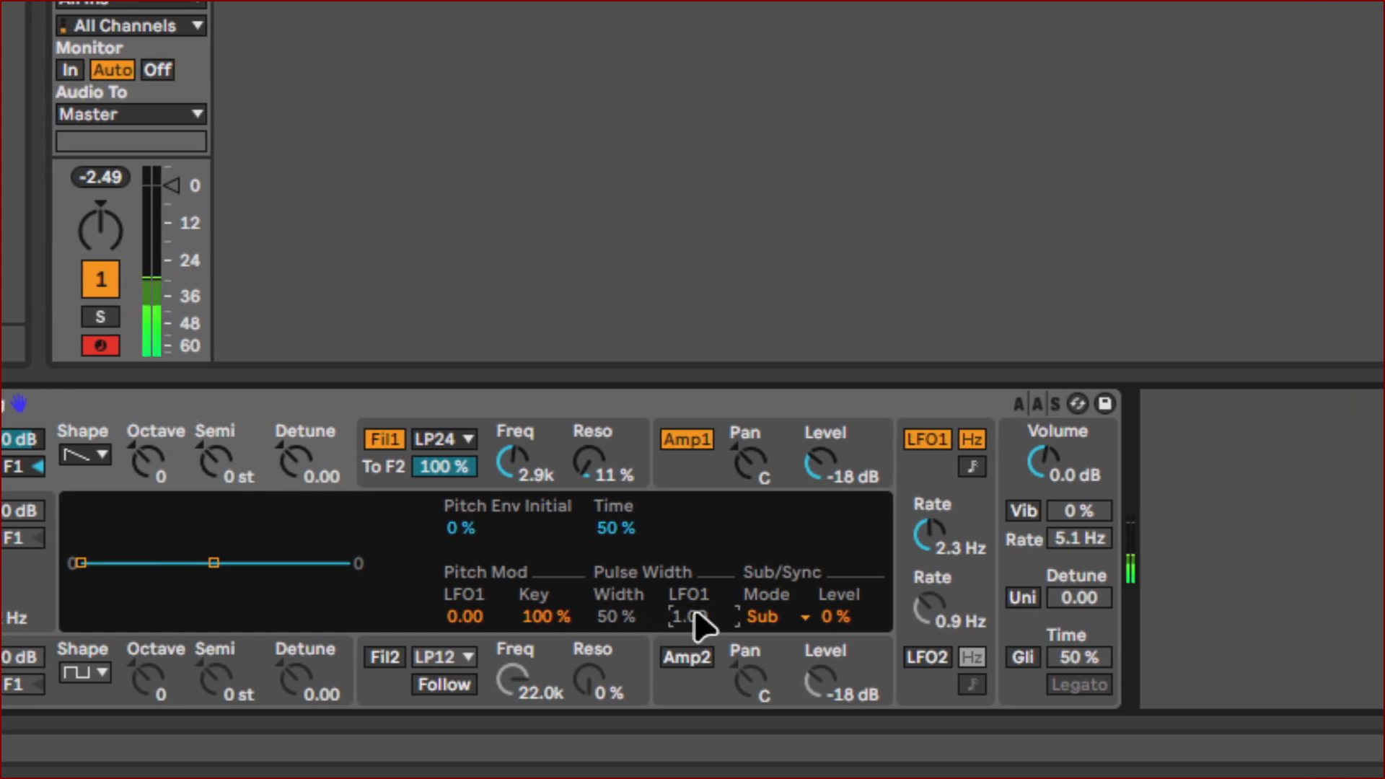
pyautogui.moveTo(701, 617)
pyautogui.mouseDown()
pyautogui.moveTo(701, 631)
pyautogui.moveTo(701, 581)
pyautogui.moveTo(699, 664)
pyautogui.moveTo(699, 644)
pyautogui.mouseUp()
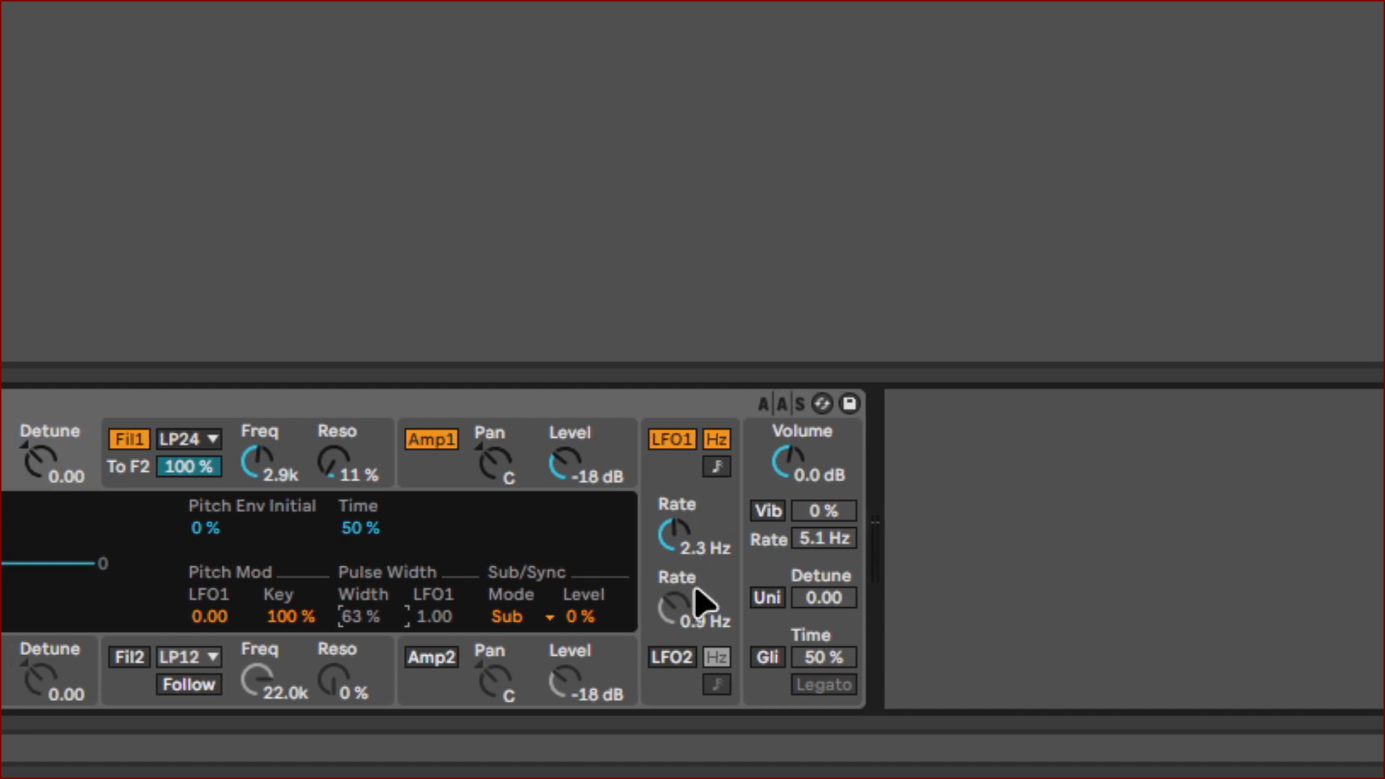
pyautogui.moveTo(668, 540); pyautogui.dragTo(698, 557)
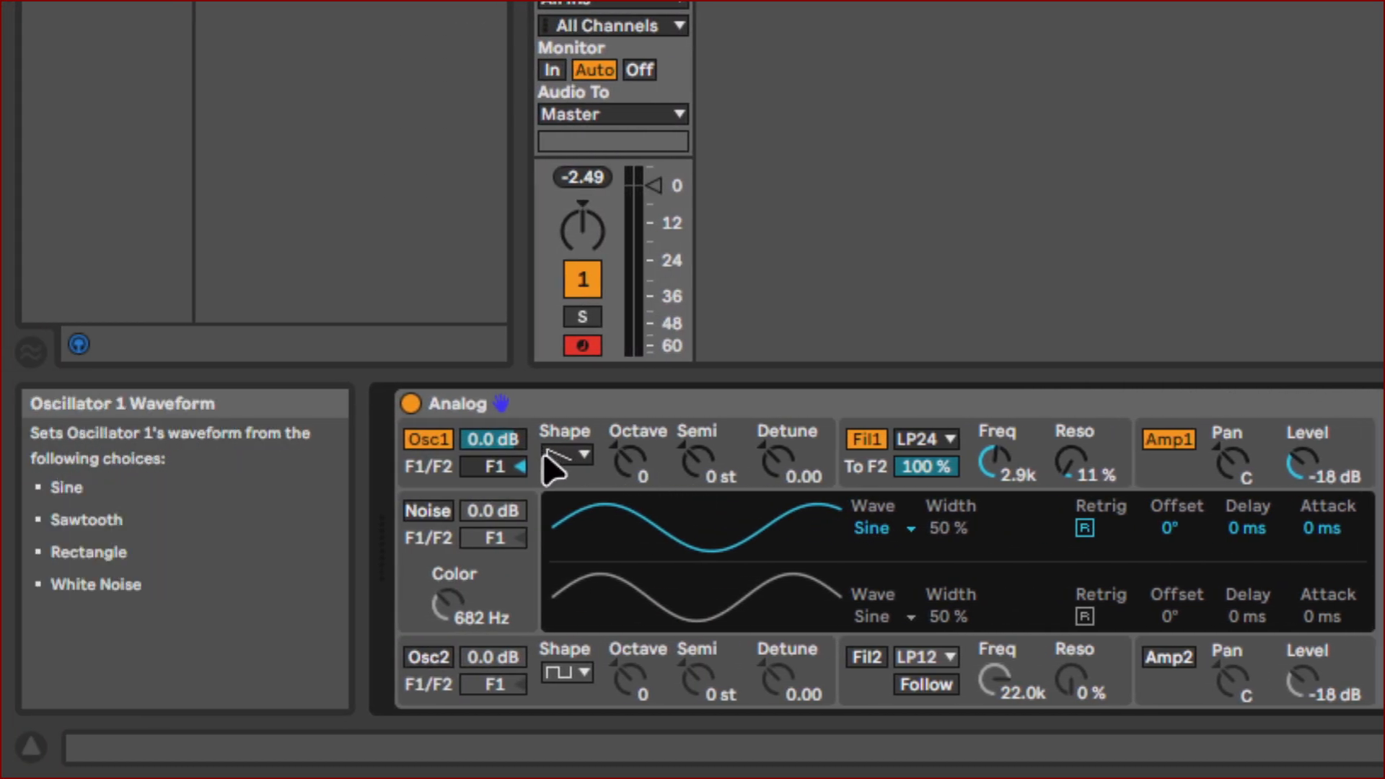
# Step: Change Osc1's shape to rectangle and display the LFO1 settings
pyautogui.click(556, 456)
pyautogui.click(568, 531)
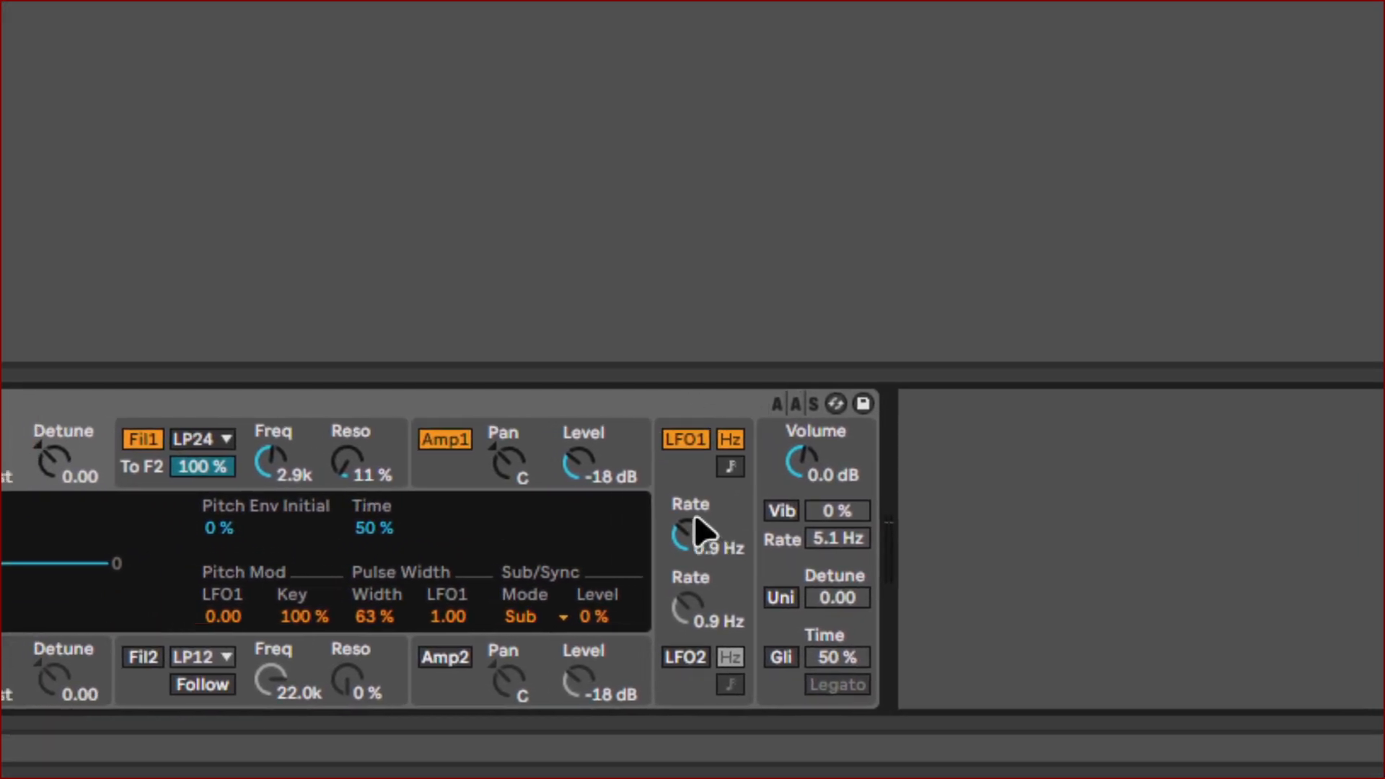
pyautogui.click(681, 533)
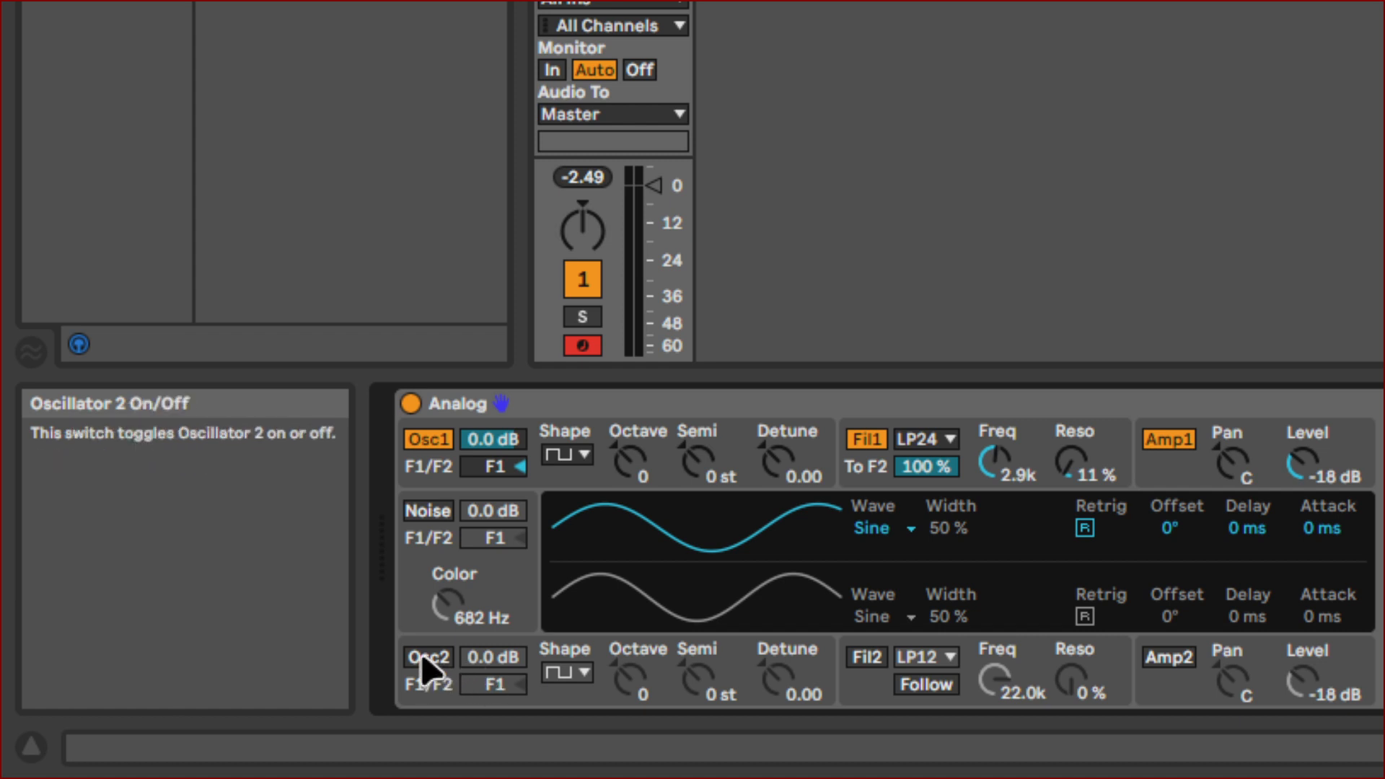
# Step: Switch Osc2 on and set its pulse width to 42 %
pyautogui.click(428, 658)
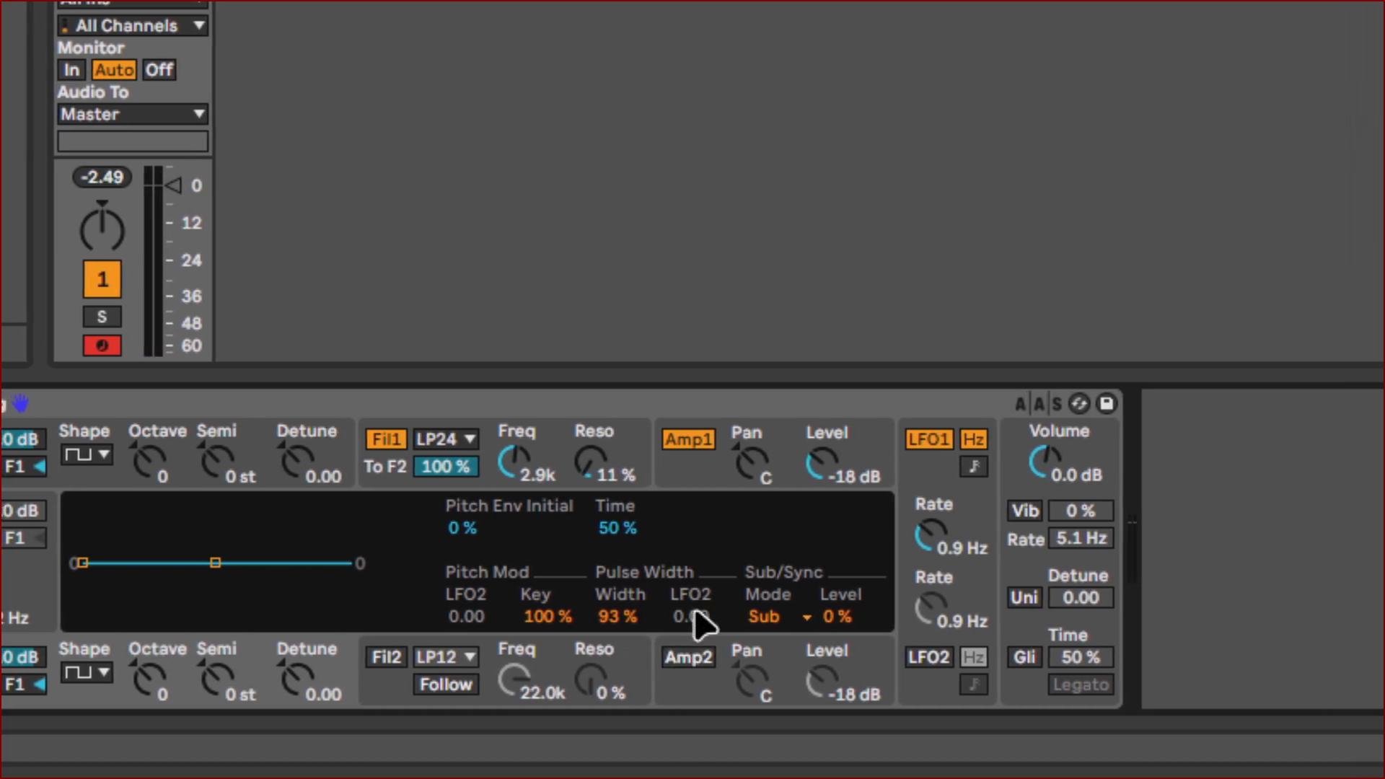
pyautogui.click(695, 625)
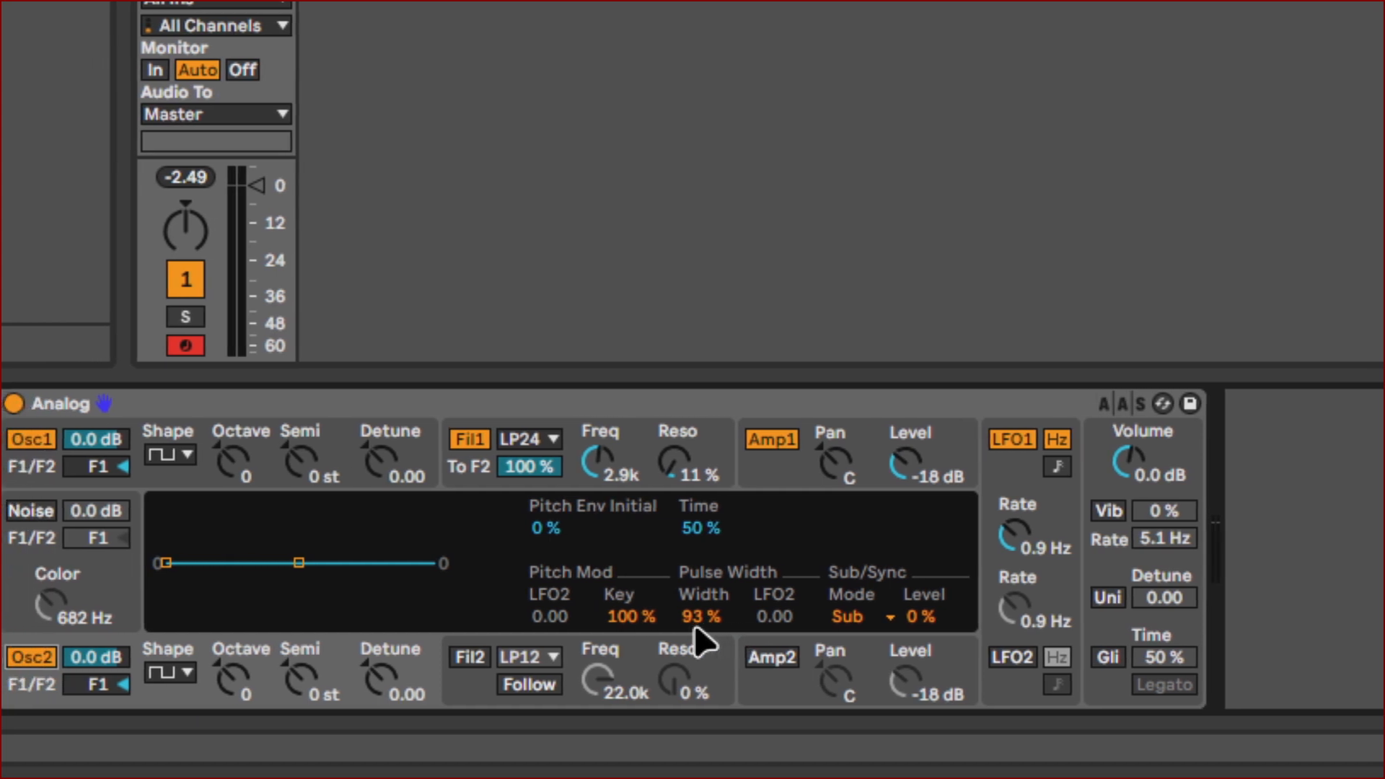
pyautogui.moveTo(695, 625); pyautogui.dragTo(694, 591)
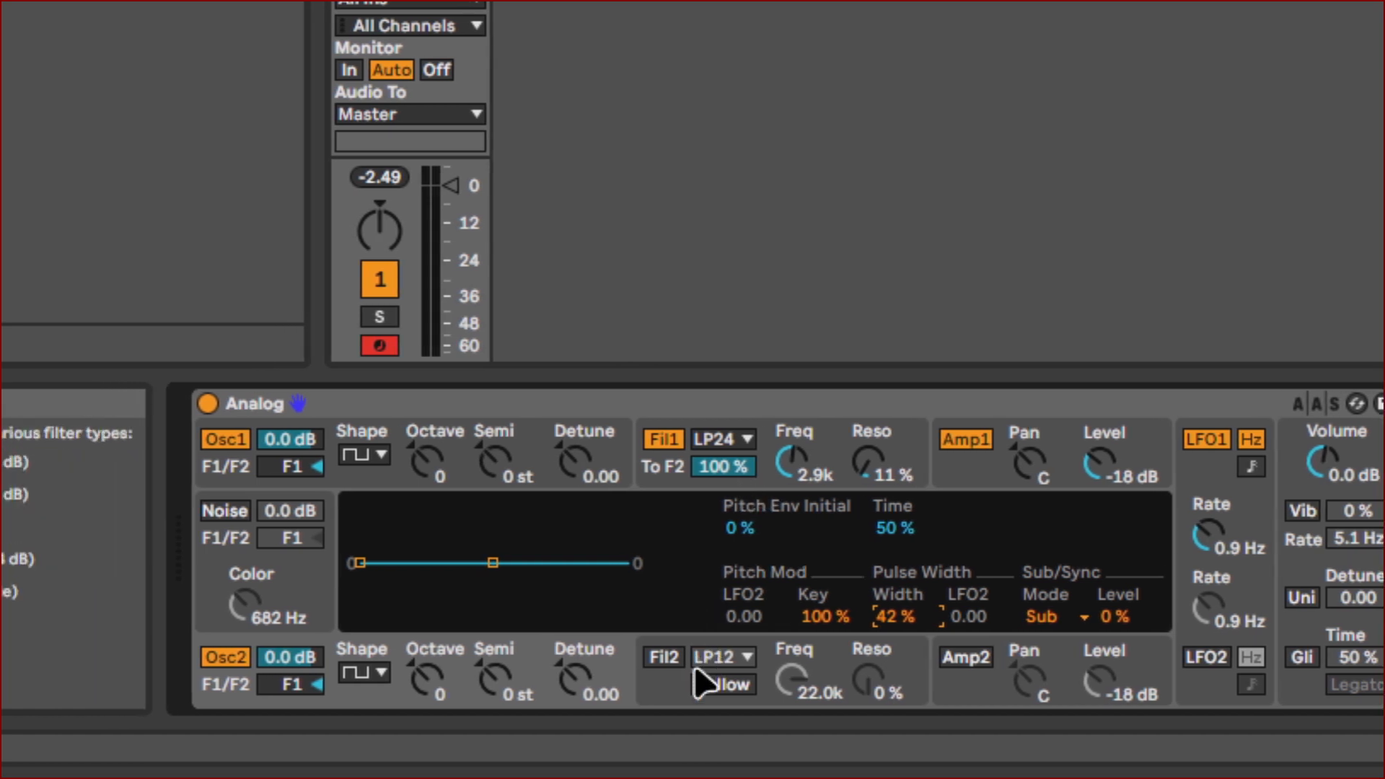
# Step: Switch Fil2 on with a 4.7k cutoff frequency and 88 % resonance, and make it follow Fil1's cutoff
pyautogui.click(700, 658)
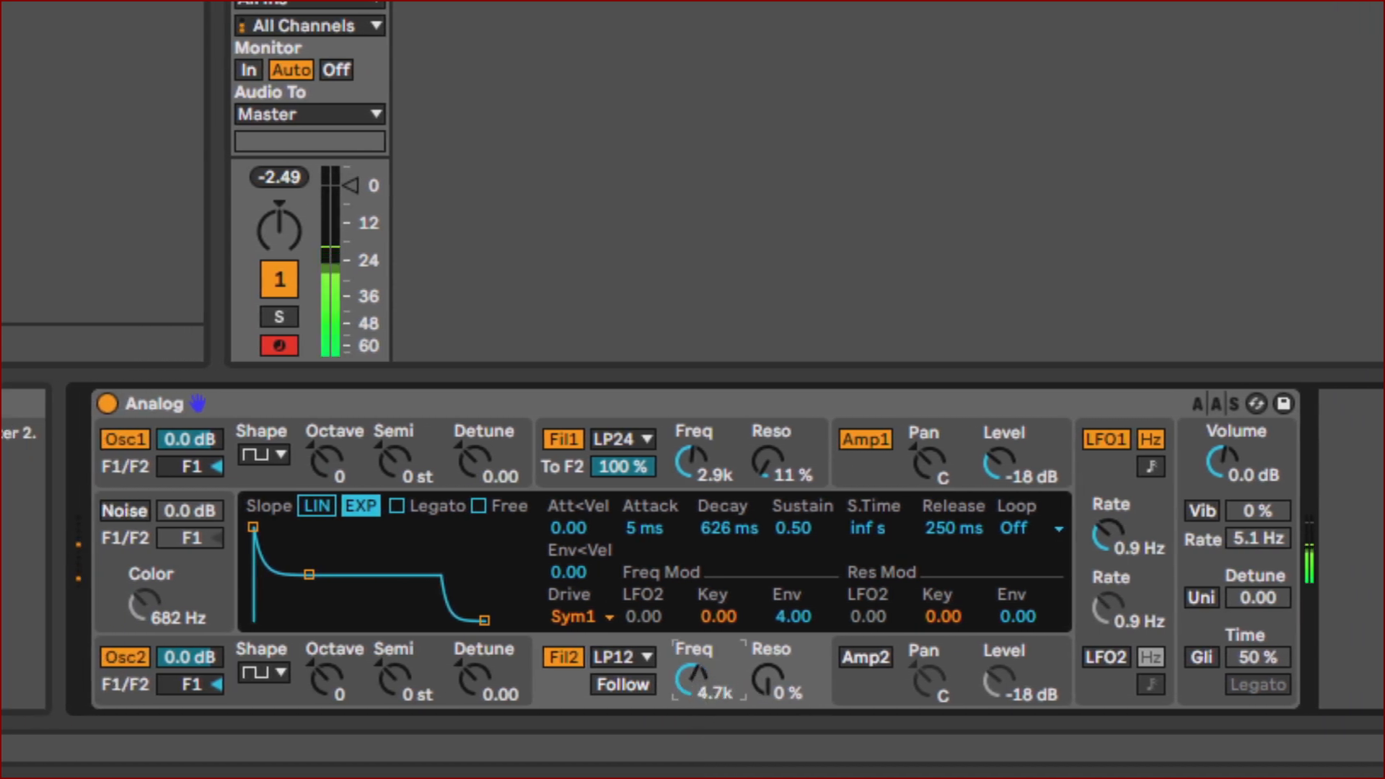
pyautogui.moveTo(700, 696); pyautogui.dragTo(700, 668)
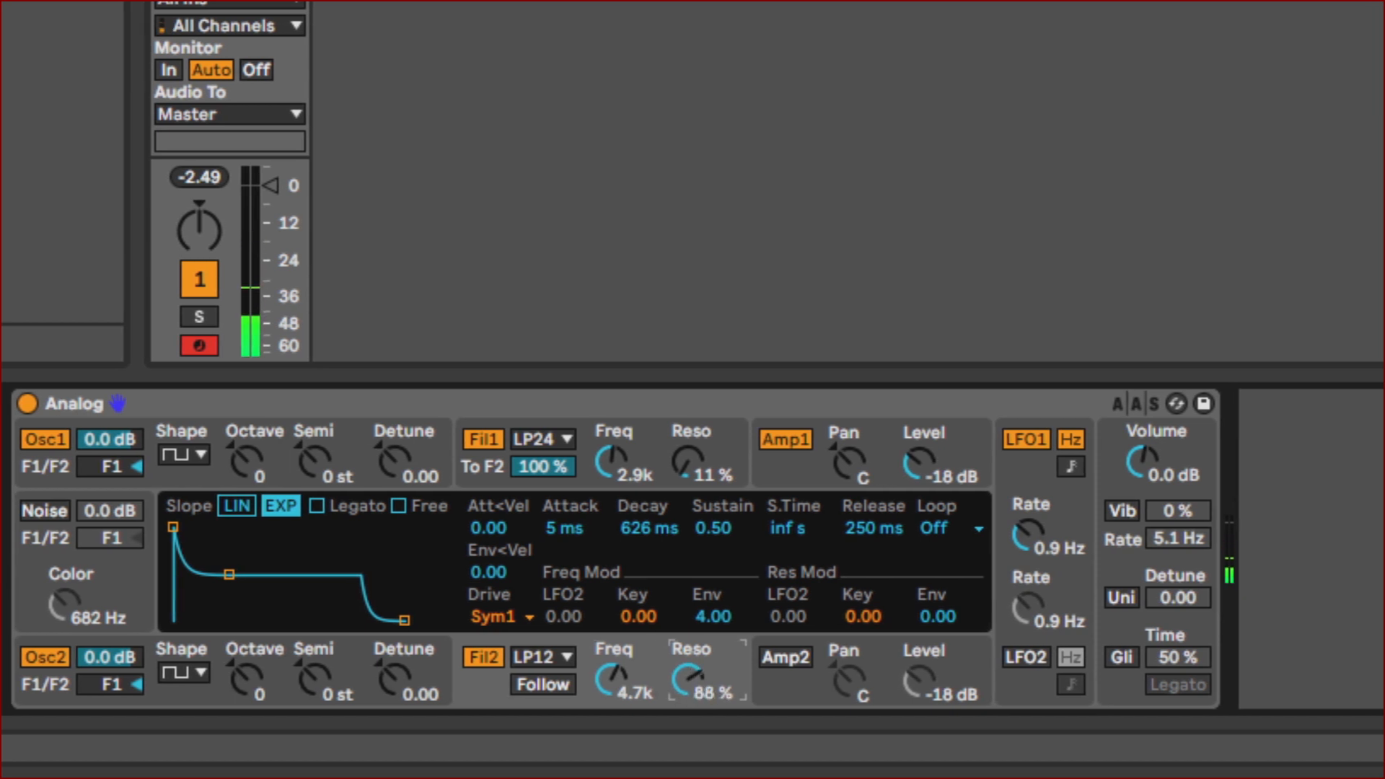
pyautogui.moveTo(689, 680); pyautogui.dragTo(689, 681)
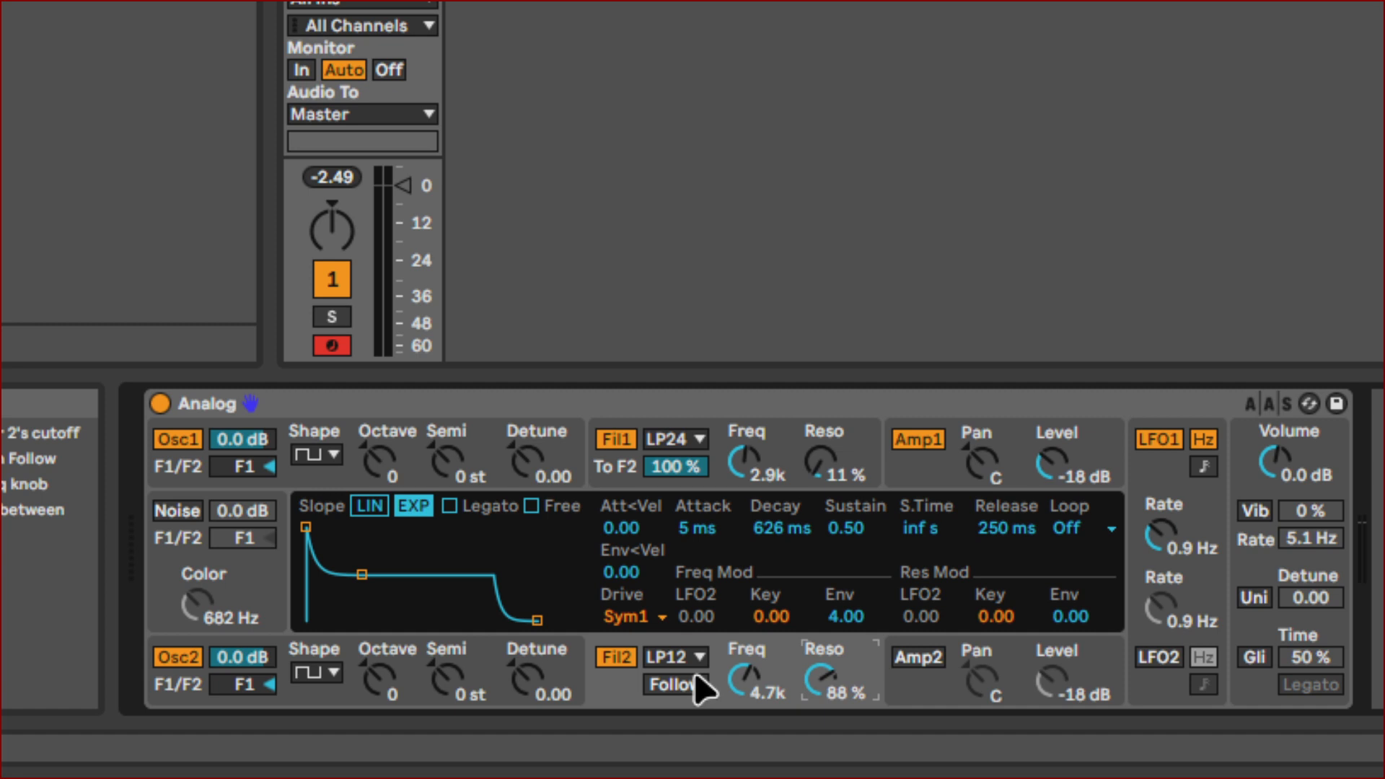
pyautogui.click(696, 682)
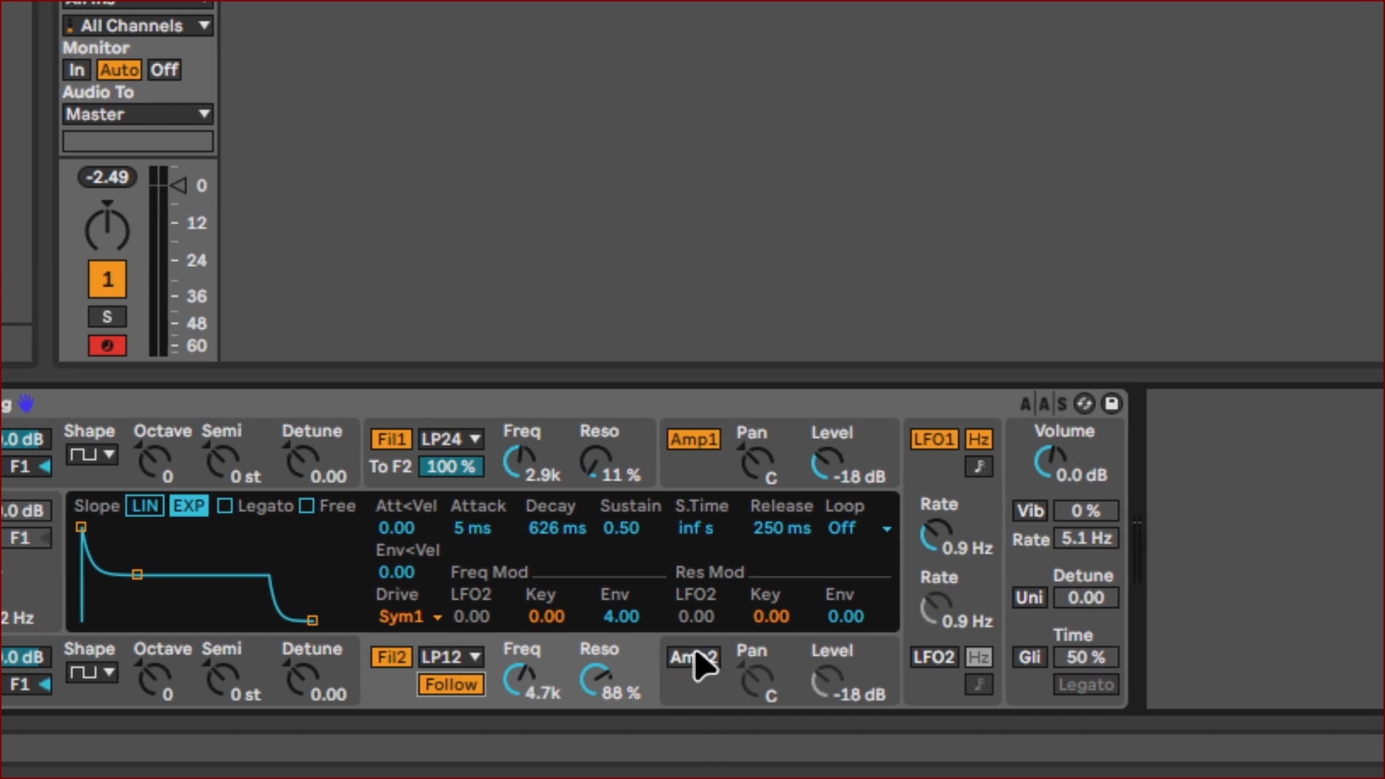
# Step: Switch Amp2 on and set its envelope to 0.00 sustain and 800 ms decay
pyautogui.click(697, 653)
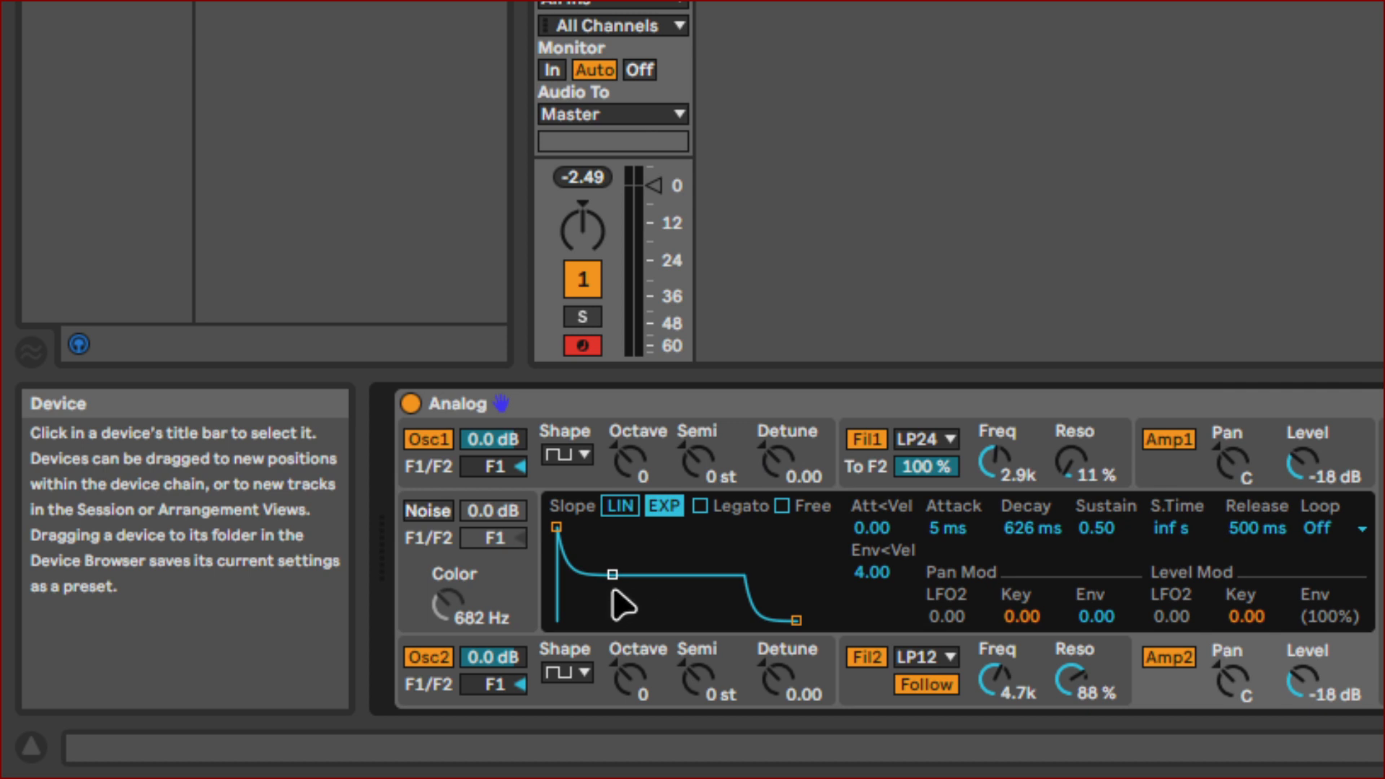
pyautogui.moveTo(614, 588); pyautogui.dragTo(642, 629)
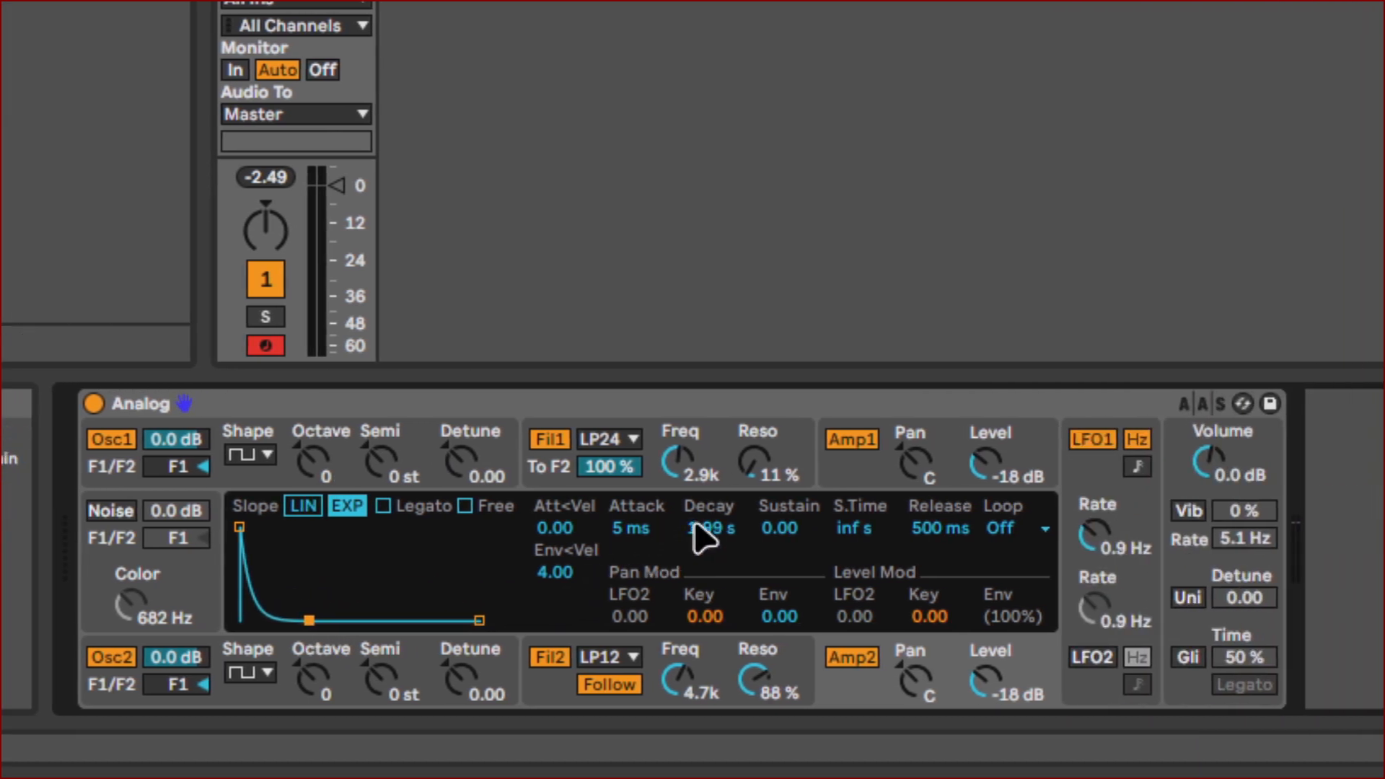
pyautogui.scroll(-4, 700, 534)
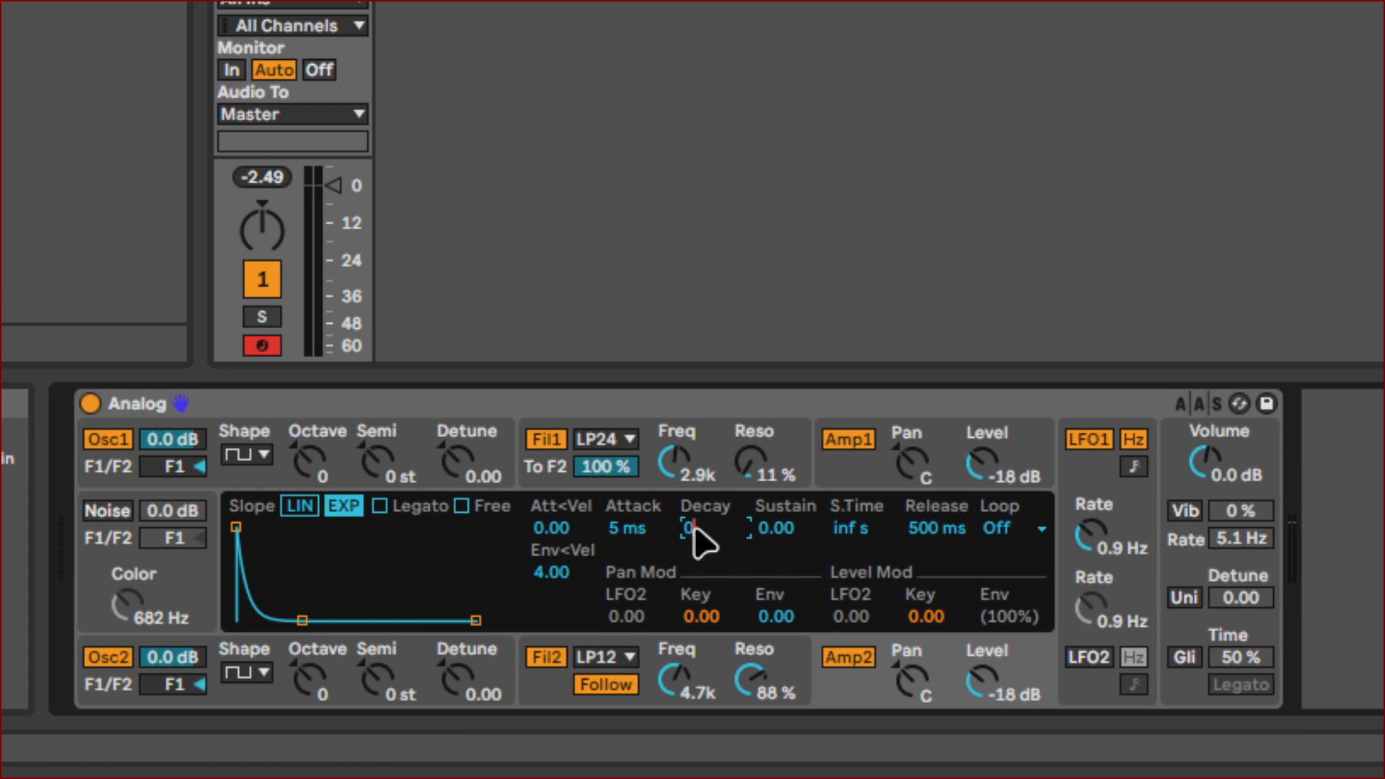
pyautogui.press('Return')
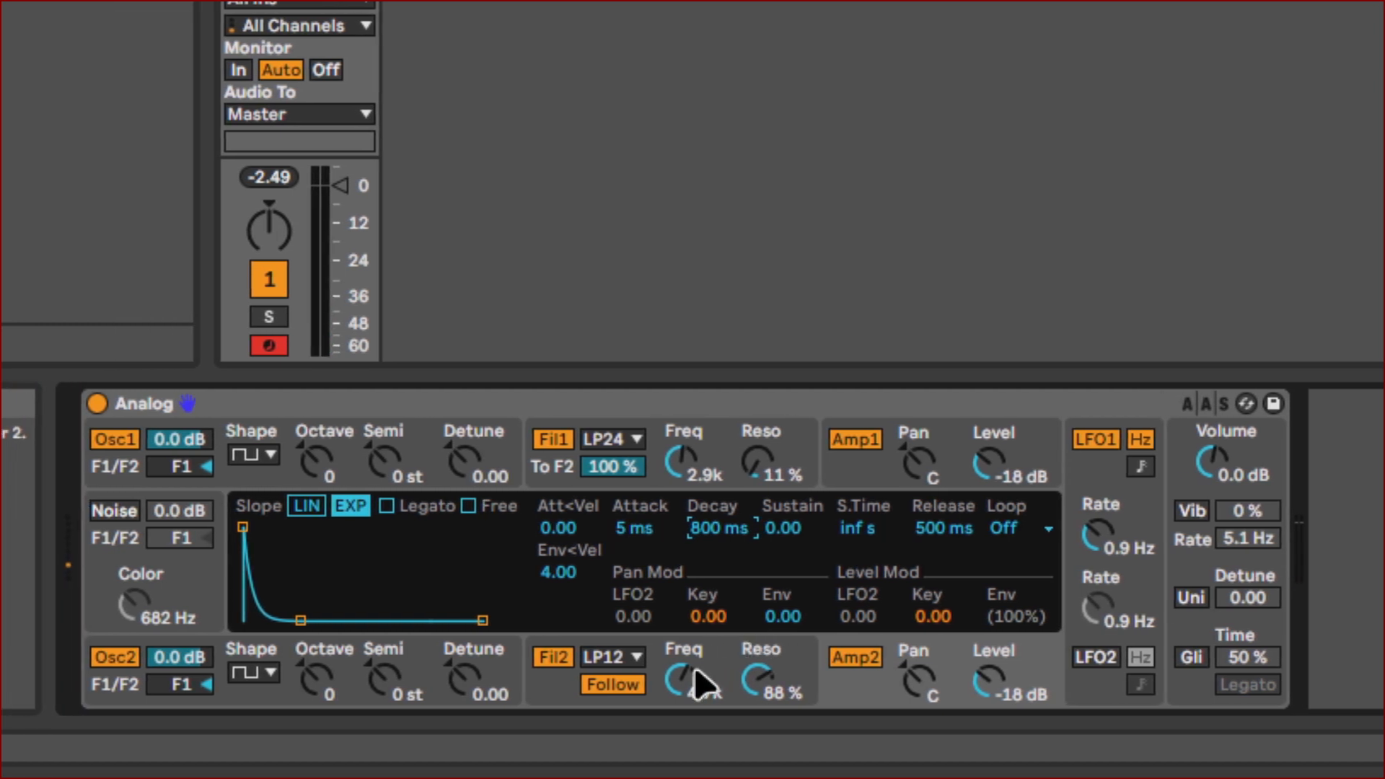
# Step: Try Fil2 cutoffs between 443 and 974, raise its resonance to 100 % and set the cutoff to 7.8k
pyautogui.click(696, 670)
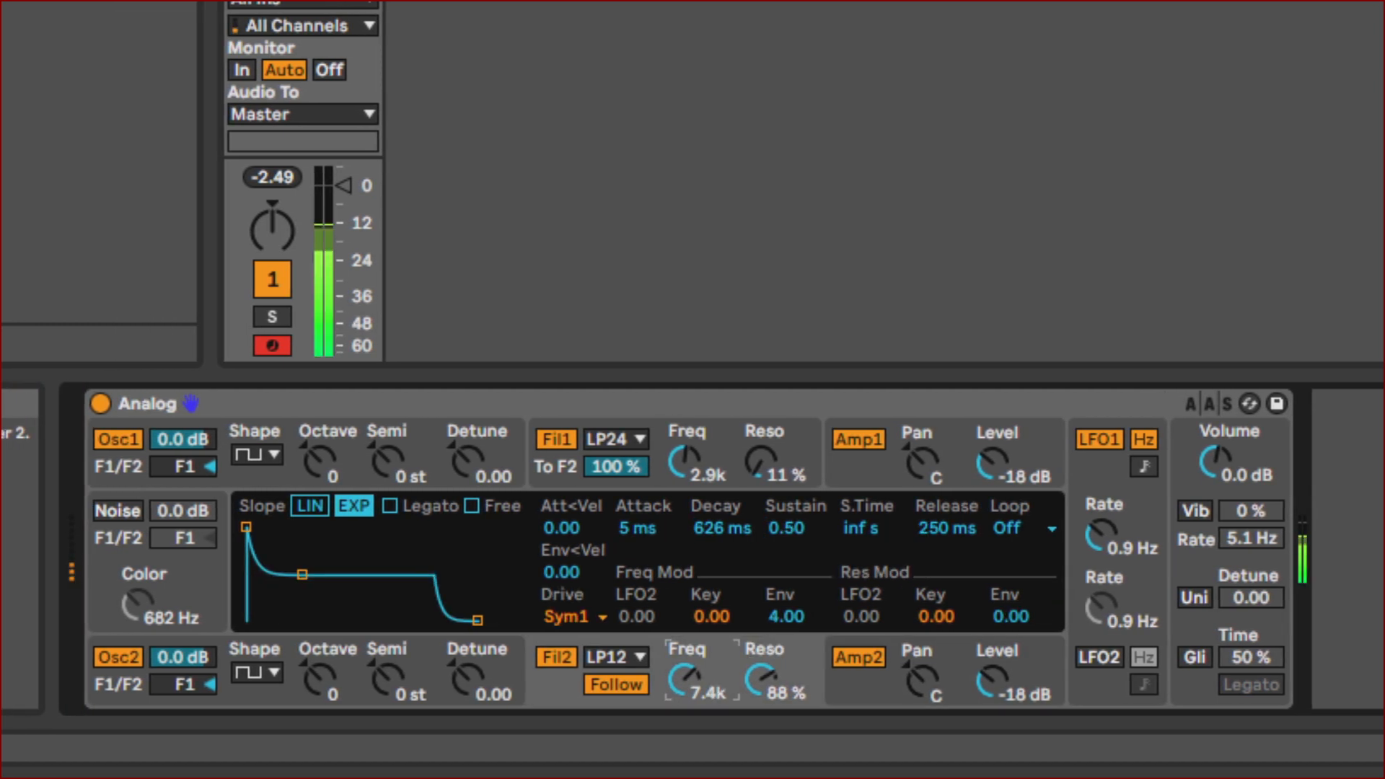
pyautogui.moveTo(682, 678); pyautogui.dragTo(682, 631)
pyautogui.moveTo(682, 678); pyautogui.dragTo(683, 647)
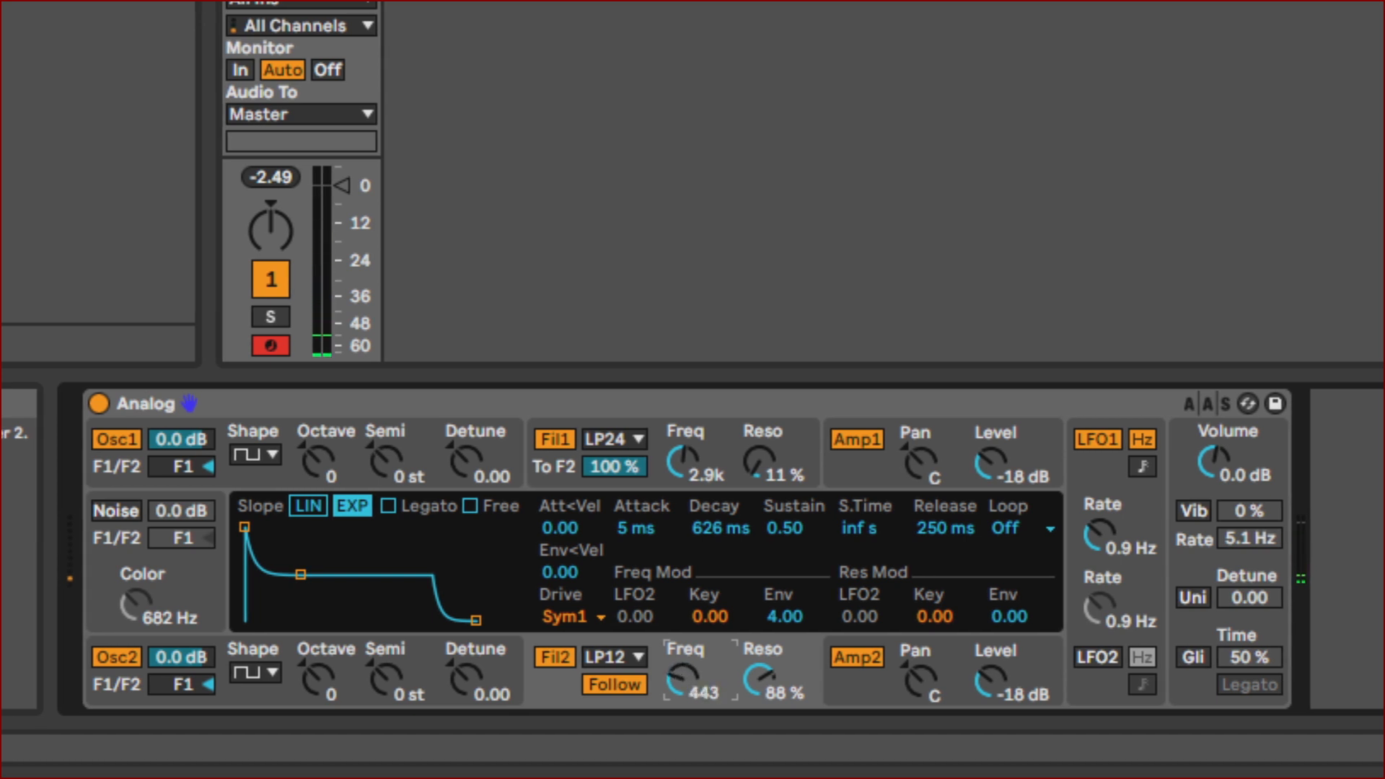
pyautogui.moveTo(682, 678); pyautogui.dragTo(682, 564)
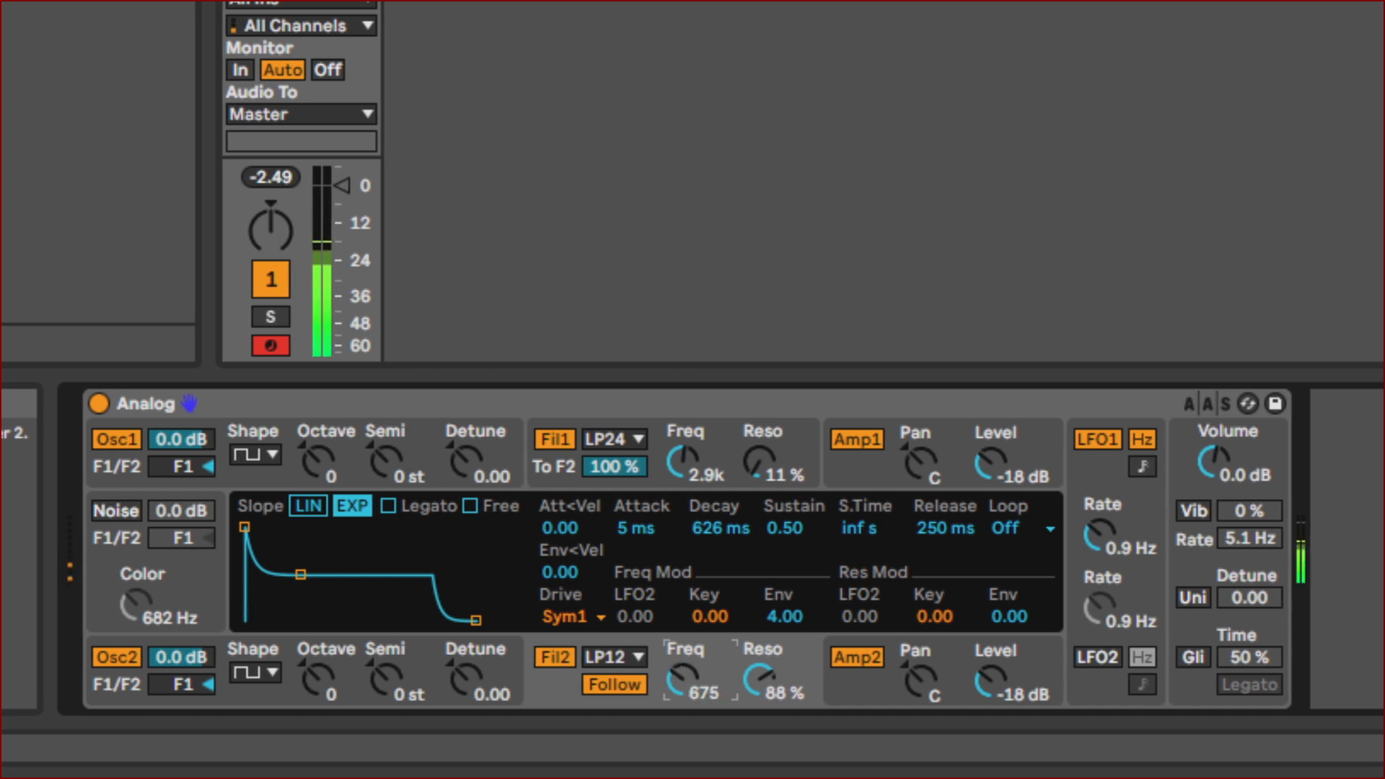
pyautogui.moveTo(683, 678); pyautogui.dragTo(683, 667)
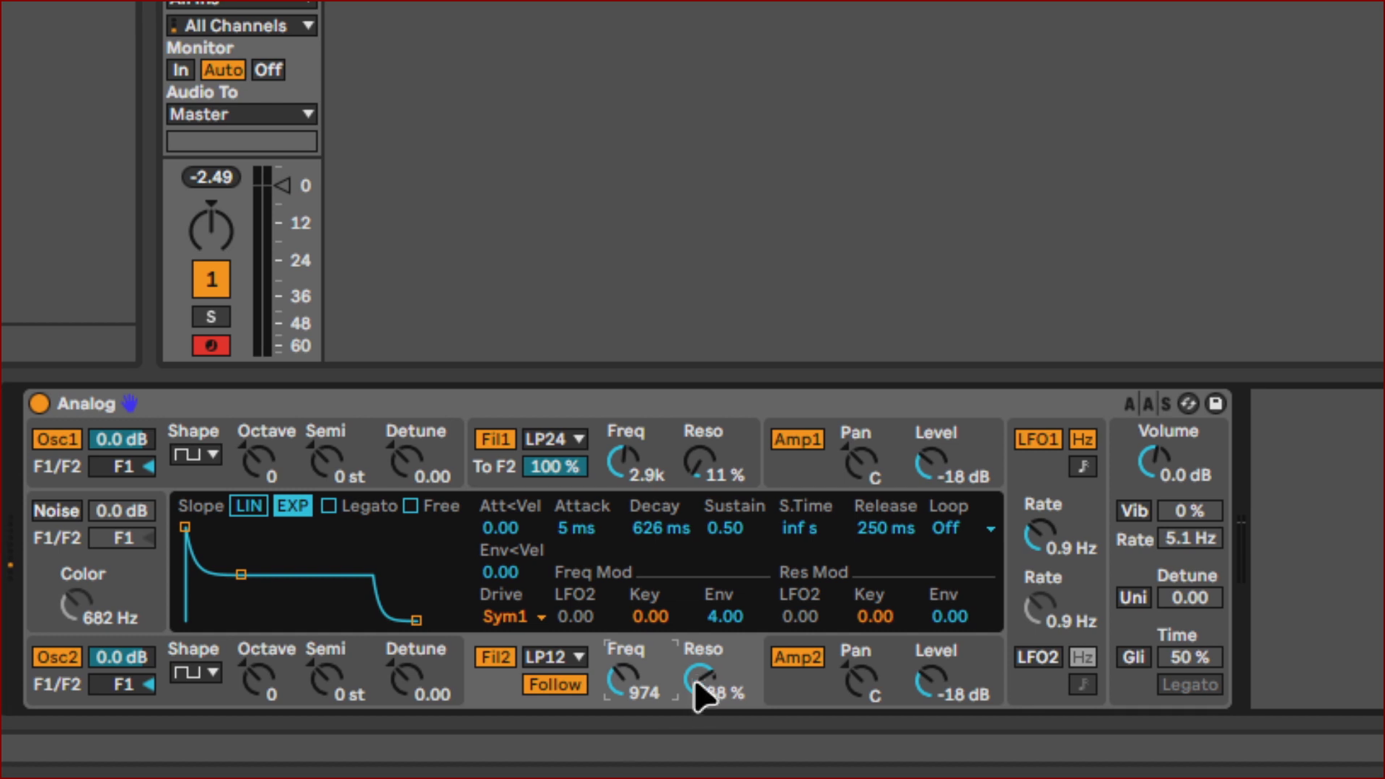
pyautogui.moveTo(698, 687)
pyautogui.mouseDown()
pyautogui.moveTo(698, 739)
pyautogui.moveTo(698, 667)
pyautogui.mouseUp()
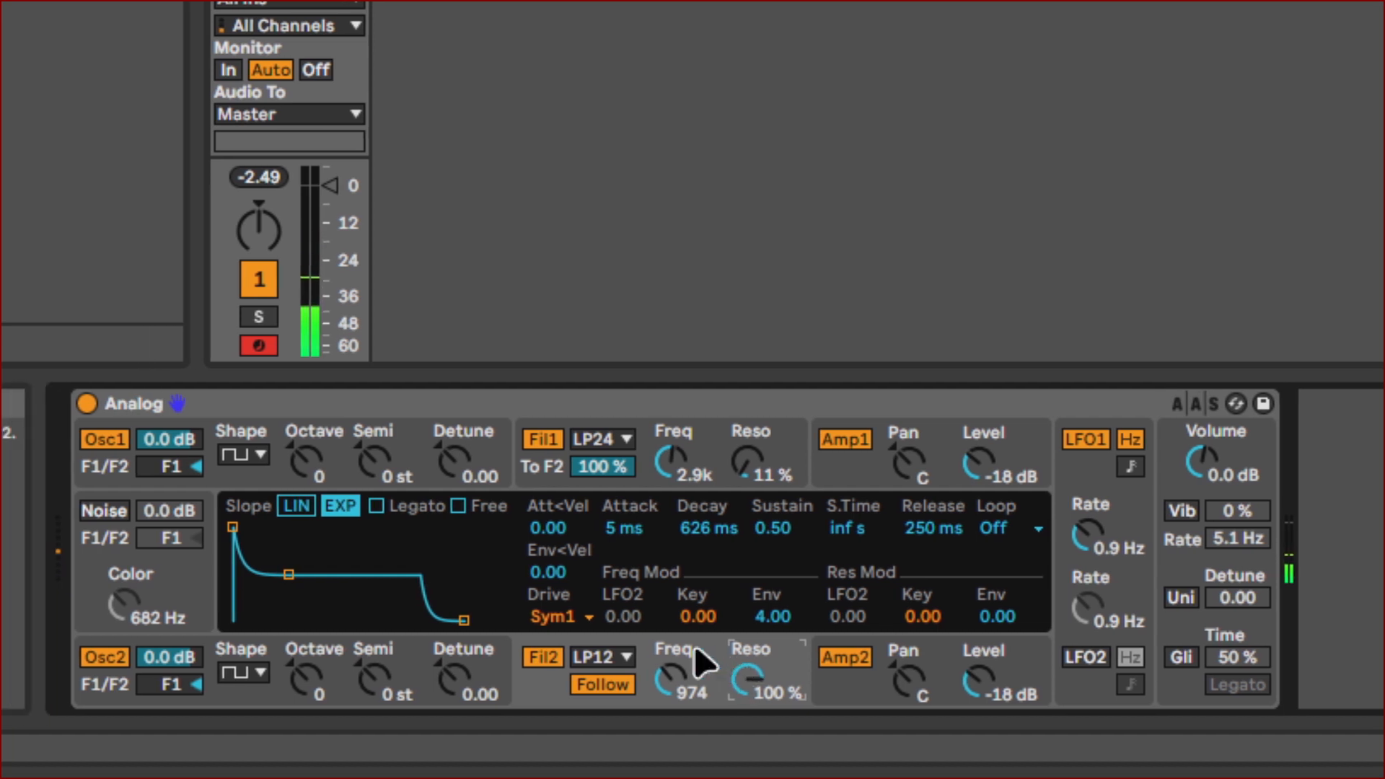
pyautogui.moveTo(696, 661)
pyautogui.mouseDown()
pyautogui.moveTo(687, 635)
pyautogui.moveTo(687, 671)
pyautogui.moveTo(693, 653)
pyautogui.mouseUp()
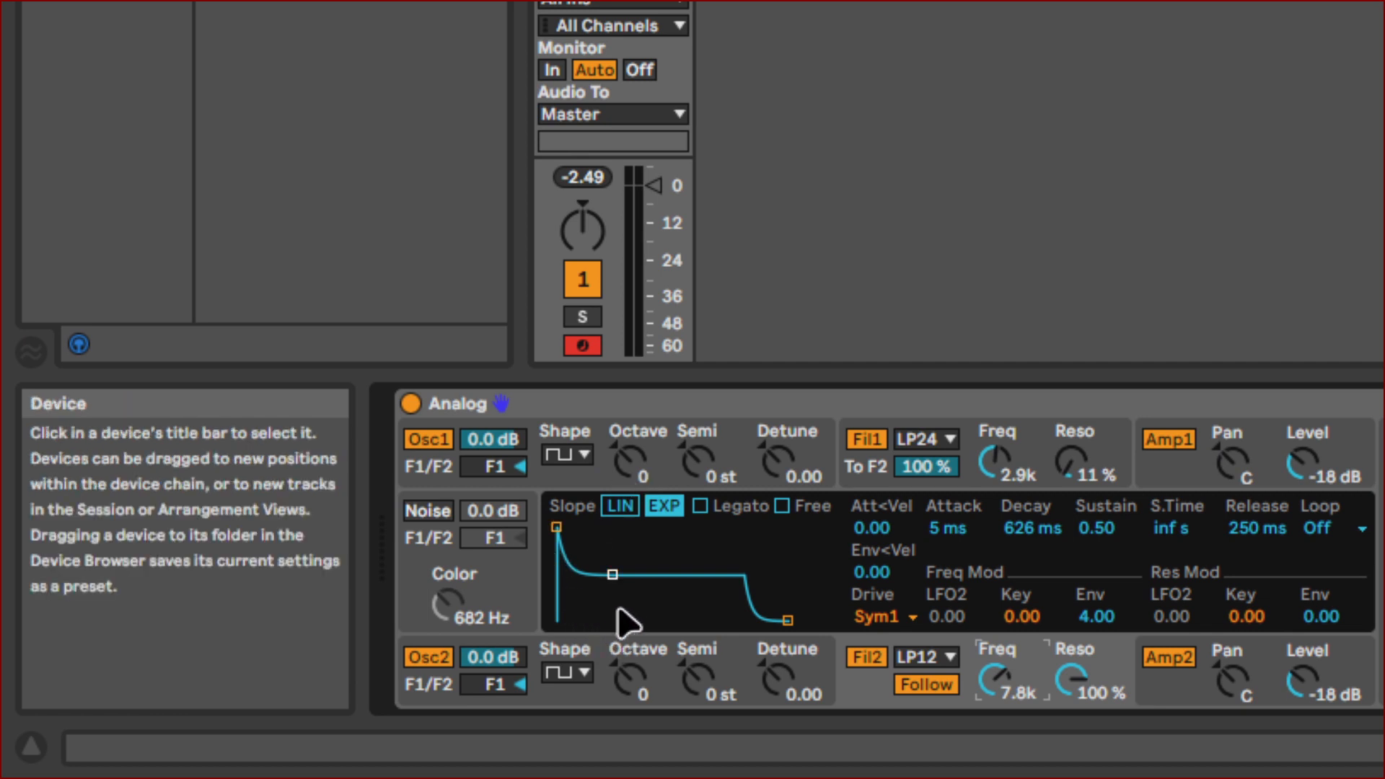
# Step: Set the Fil2 envelope's sustain to 0.00 and its decay to 150 ms
pyautogui.moveTo(613, 575); pyautogui.dragTo(607, 621)
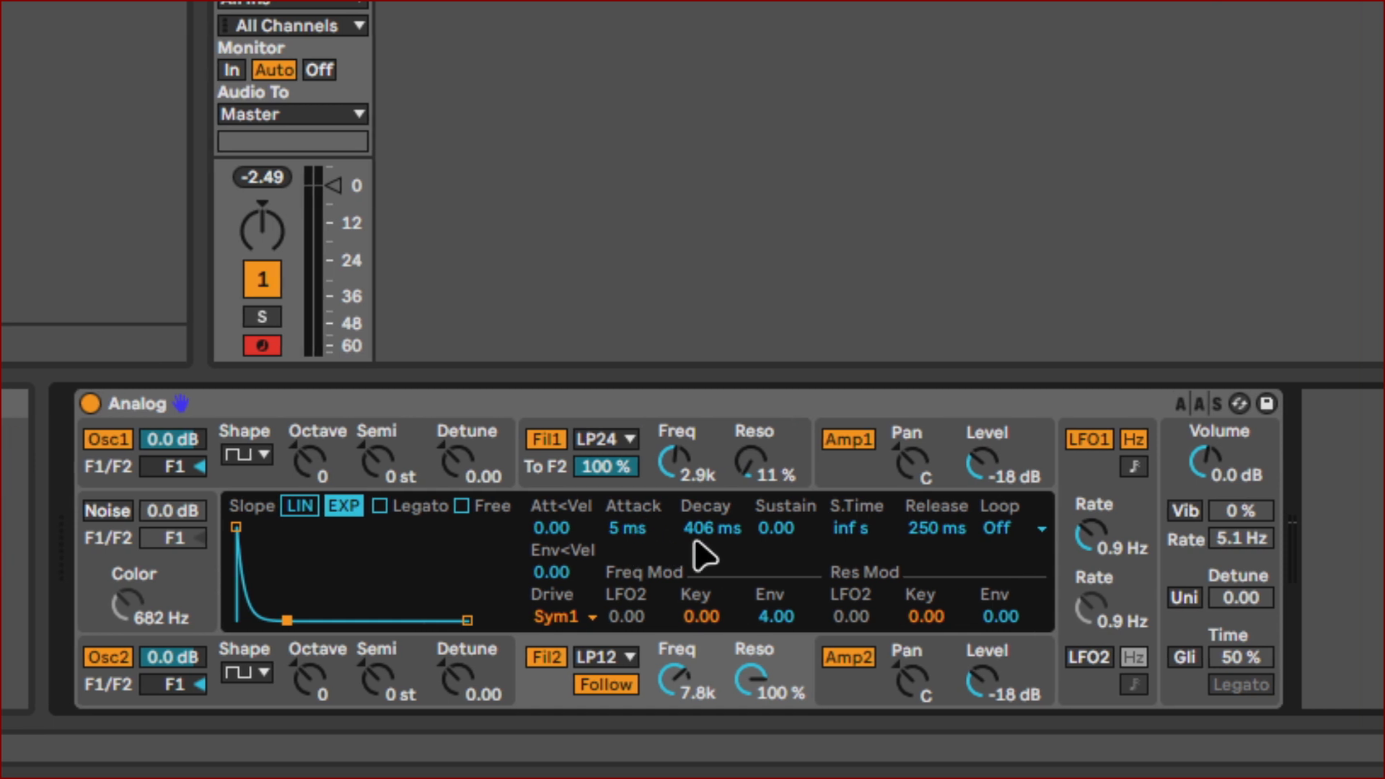
pyautogui.click(694, 533)
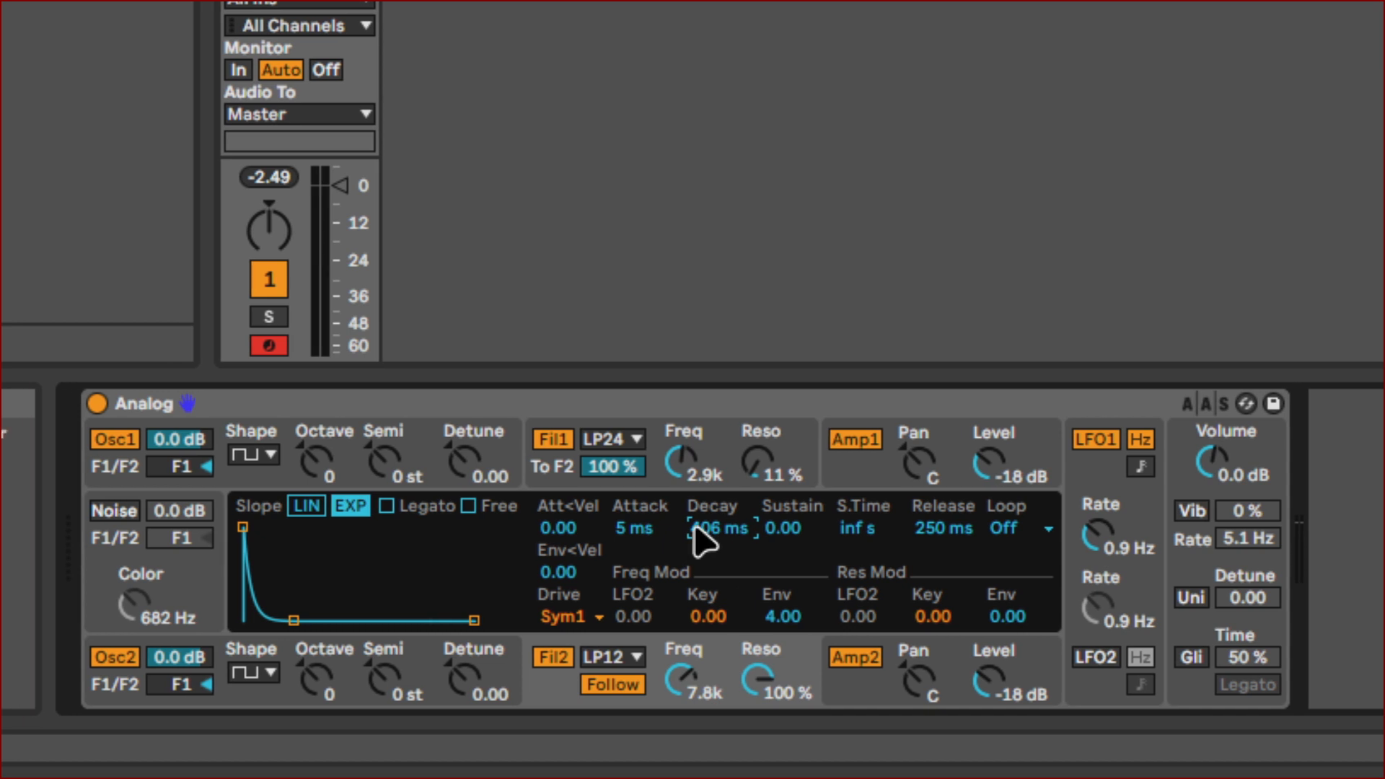
pyautogui.write('150')
pyautogui.press('Return')
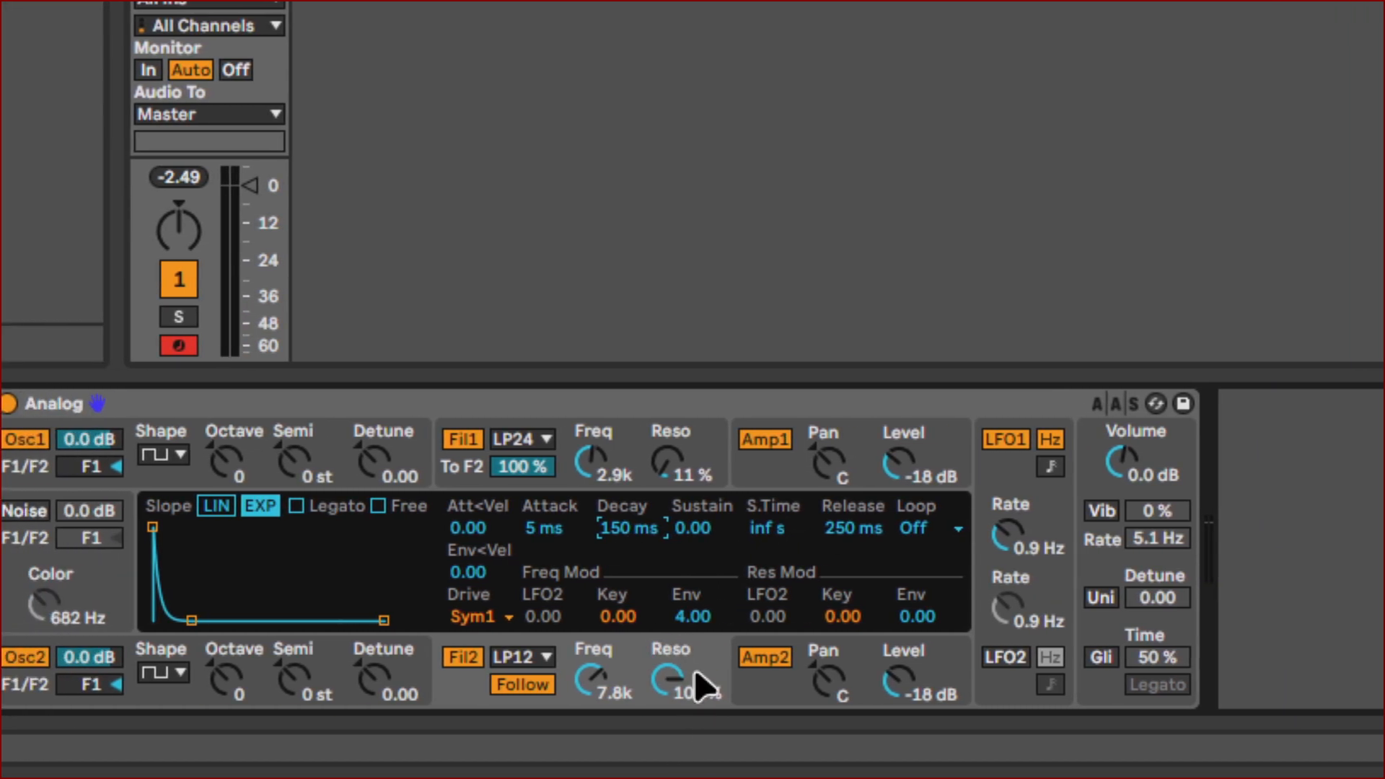
# Step: Lower Fil2's resonance to 36 % and select the Analog device
pyautogui.moveTo(684, 687); pyautogui.dragTo(684, 691)
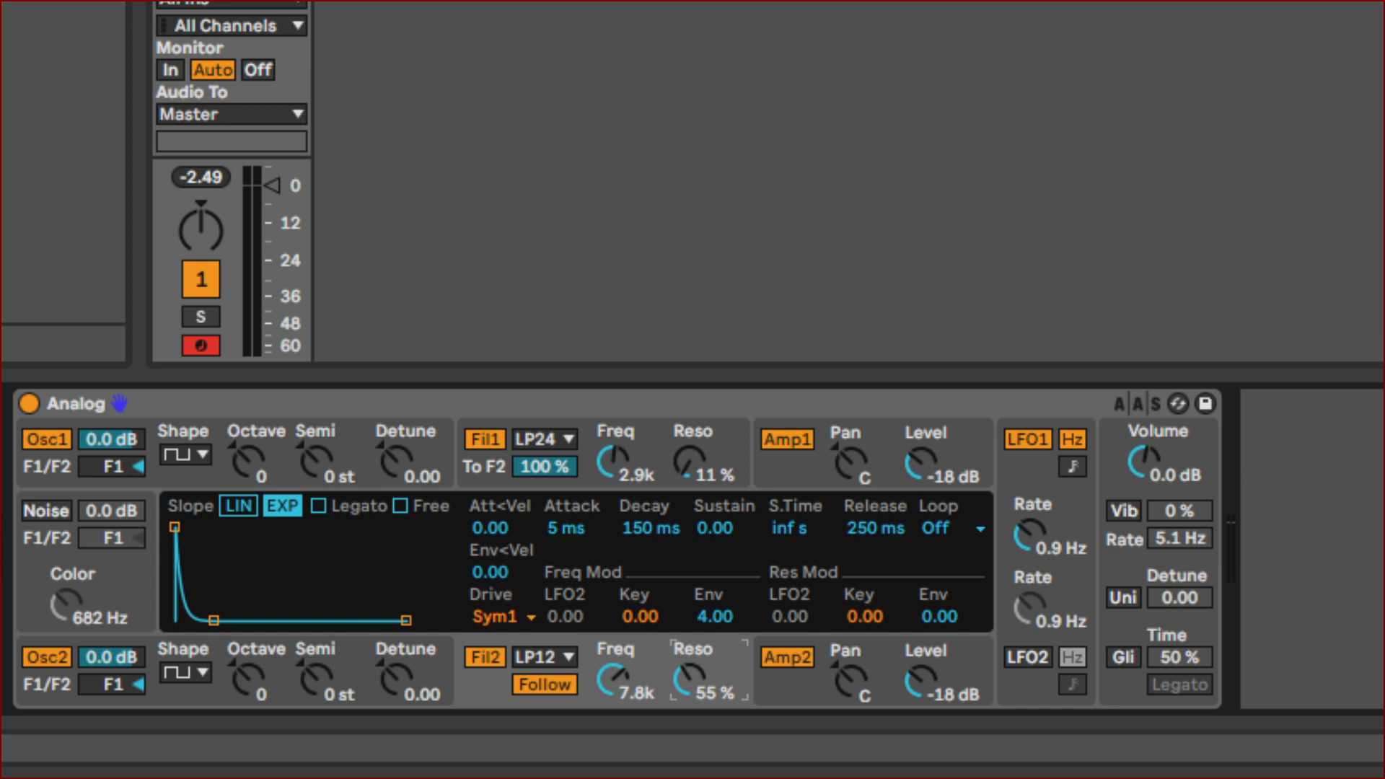
pyautogui.moveTo(684, 686); pyautogui.dragTo(684, 693)
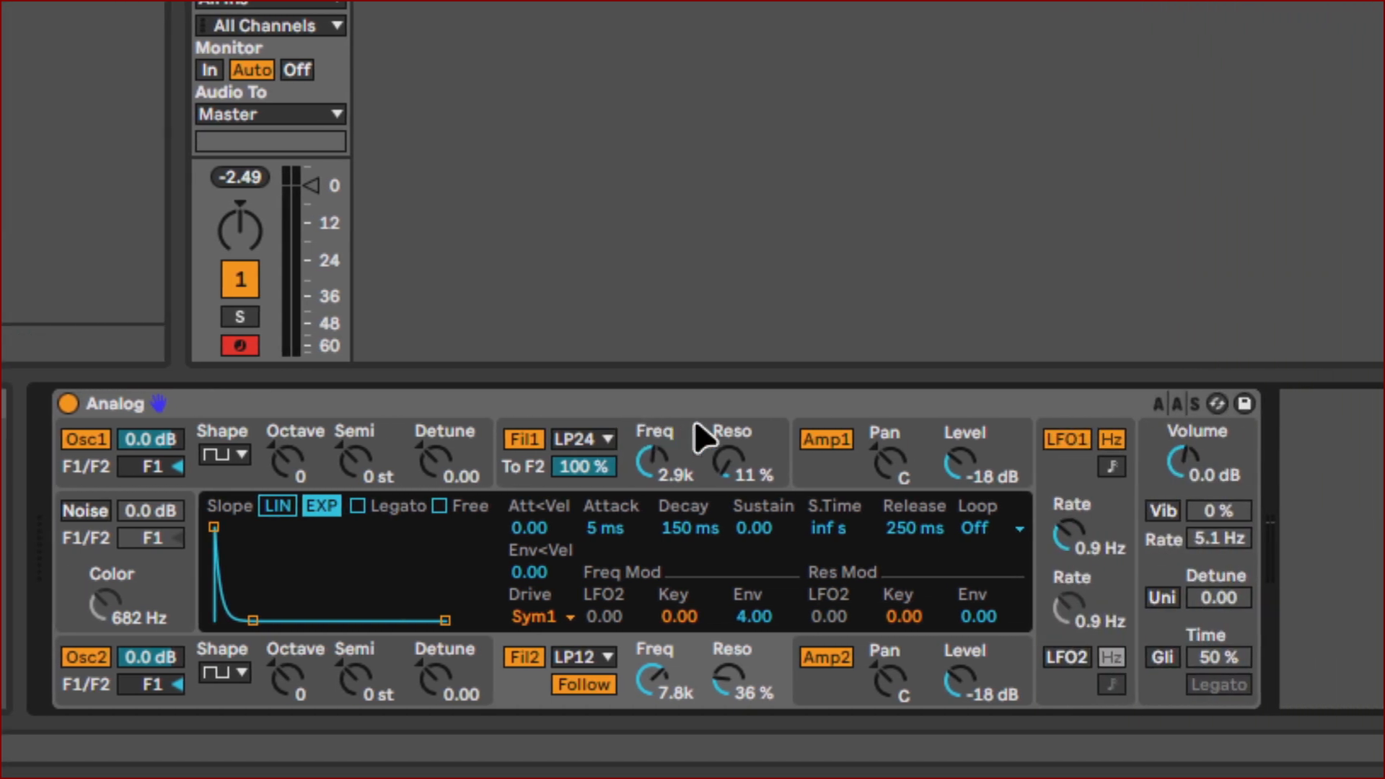
pyautogui.click(1058, 410)
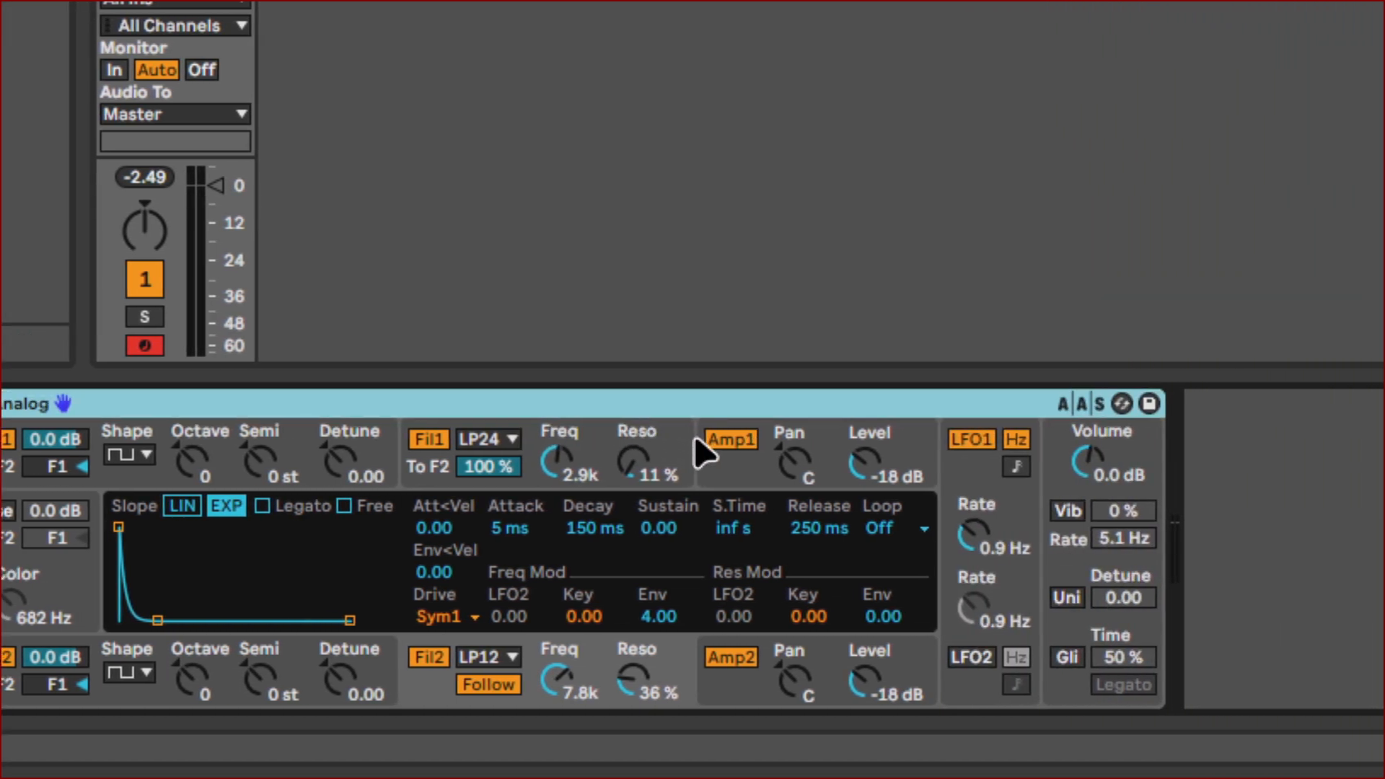
# Step: Lower Fil1's cutoff frequency to 1.2k
pyautogui.click(747, 442)
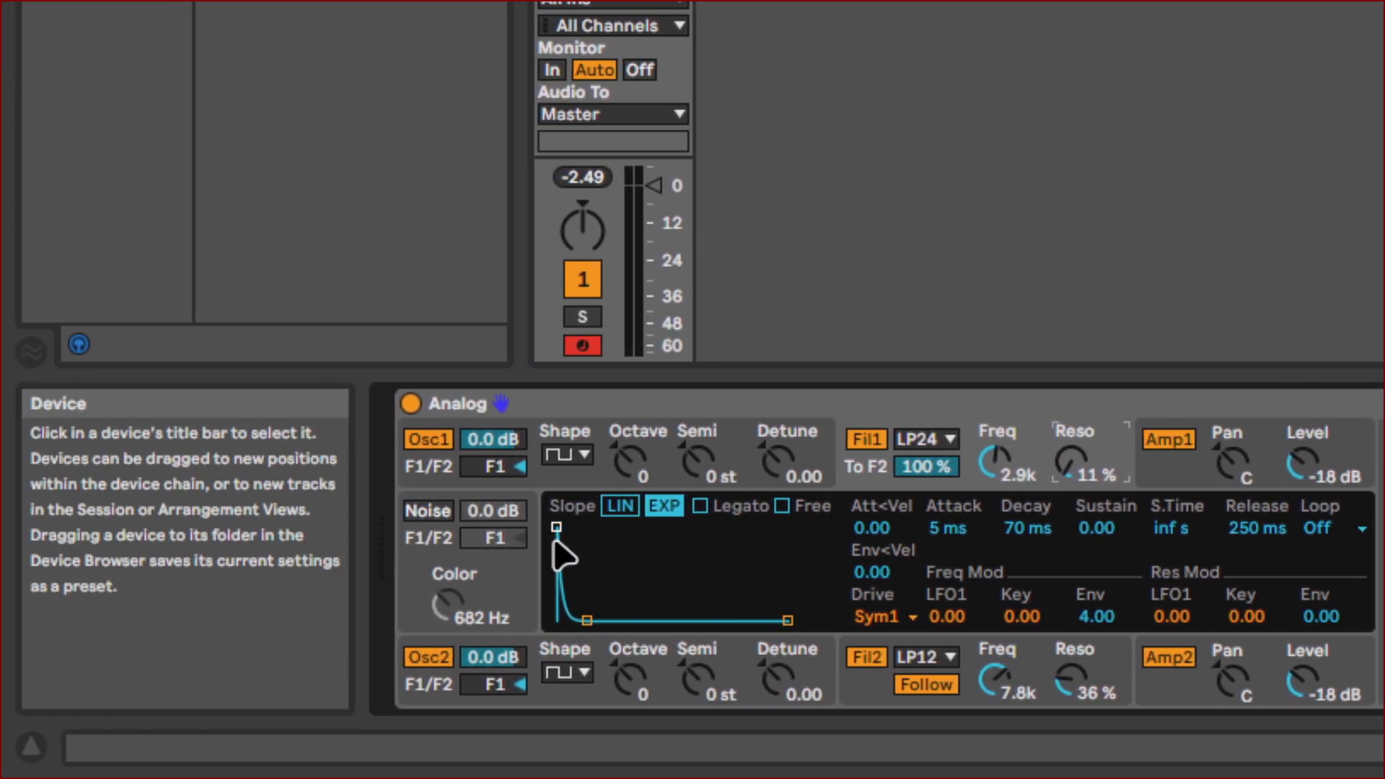
pyautogui.moveTo(555, 542)
pyautogui.mouseDown()
pyautogui.moveTo(568, 526)
pyautogui.moveTo(556, 527)
pyautogui.mouseUp()
pyautogui.moveTo(556, 528)
pyautogui.mouseDown()
pyautogui.moveTo(572, 527)
pyautogui.moveTo(556, 528)
pyautogui.mouseUp()
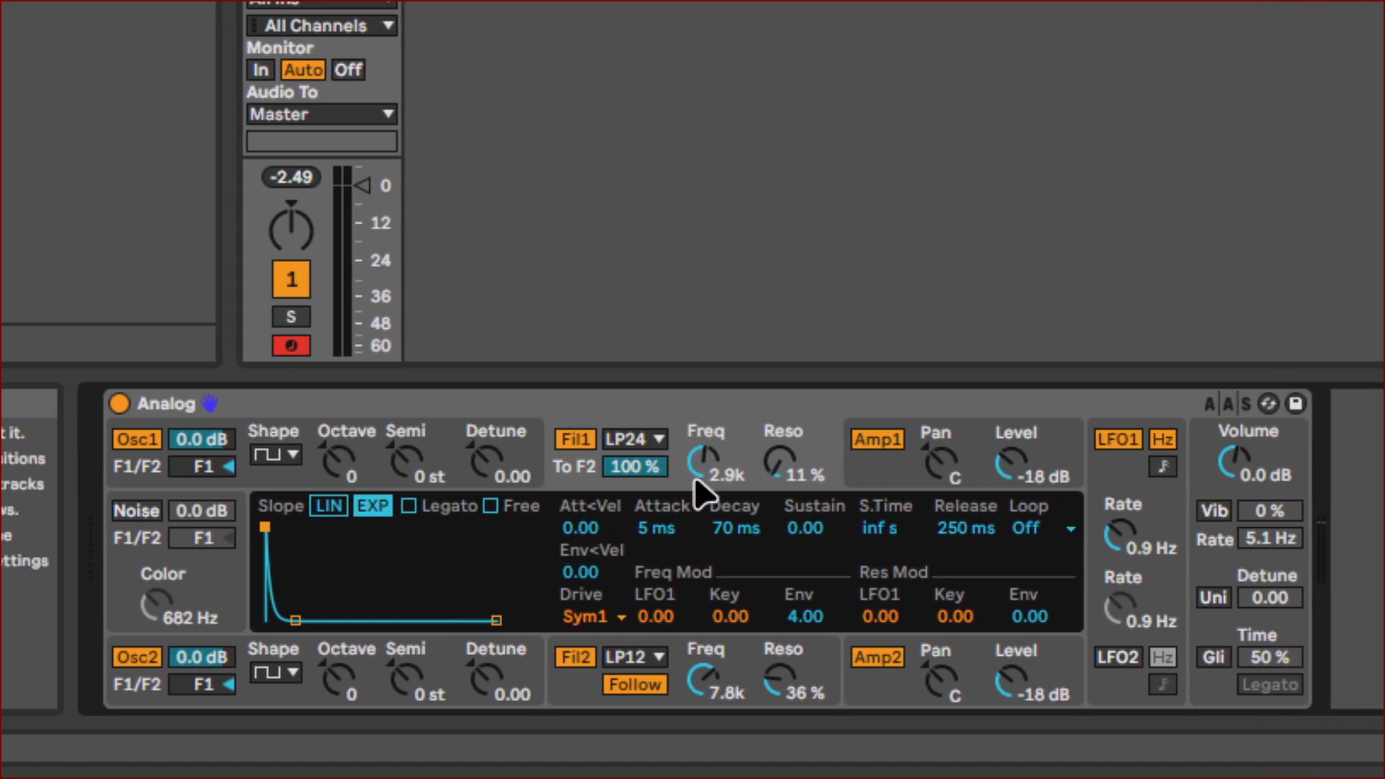
pyautogui.click(703, 469)
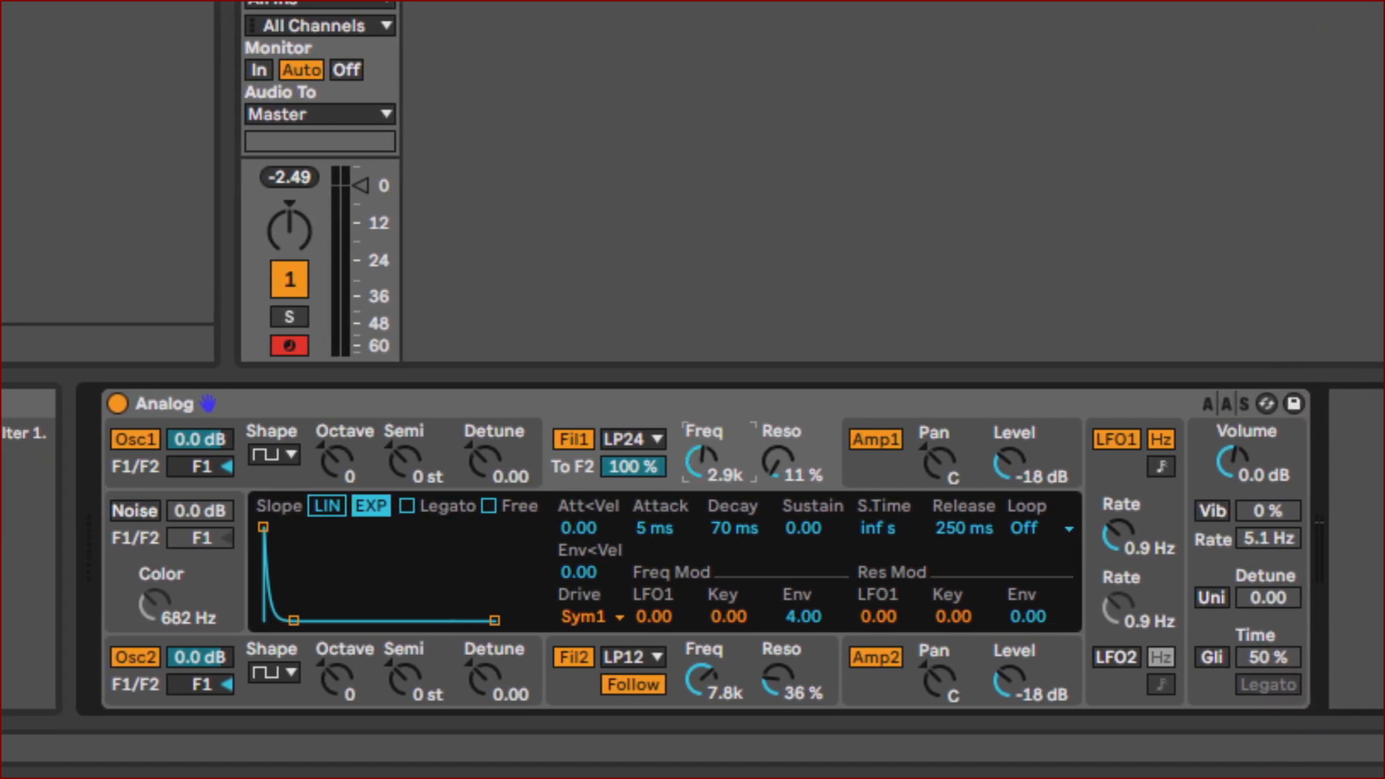
pyautogui.moveTo(704, 469); pyautogui.dragTo(703, 485)
pyautogui.moveTo(704, 485); pyautogui.dragTo(704, 493)
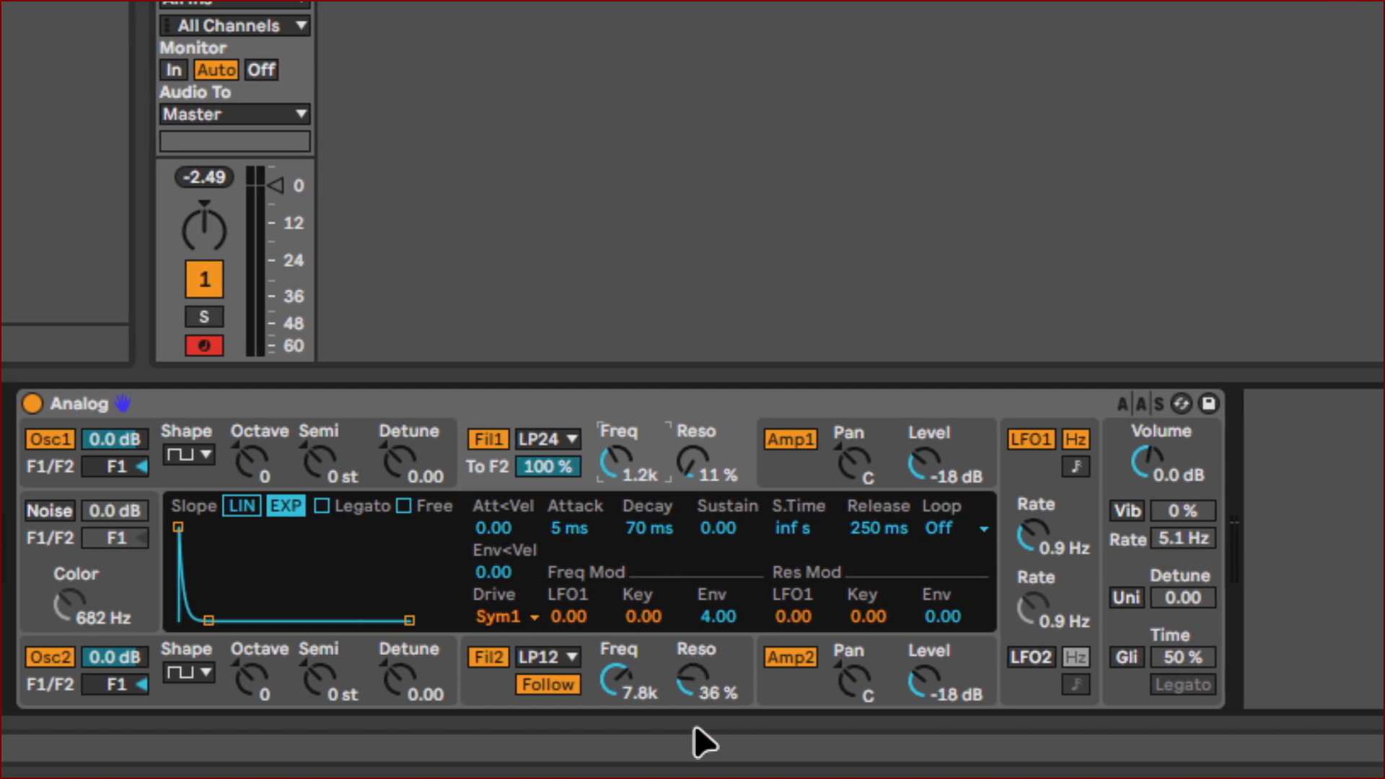
# Step: Set the decay of the Fil2 envelope to 70 ms
pyautogui.click(749, 698)
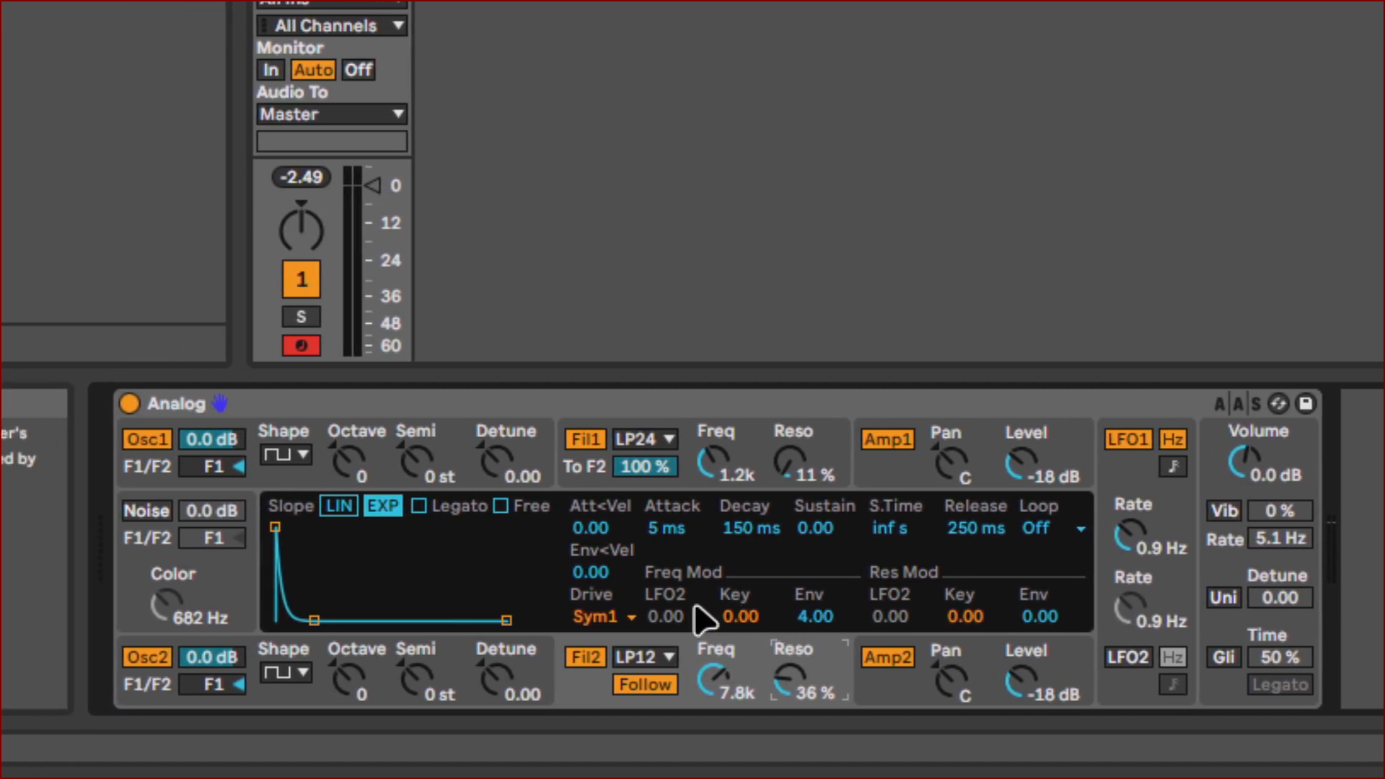
pyautogui.click(694, 526)
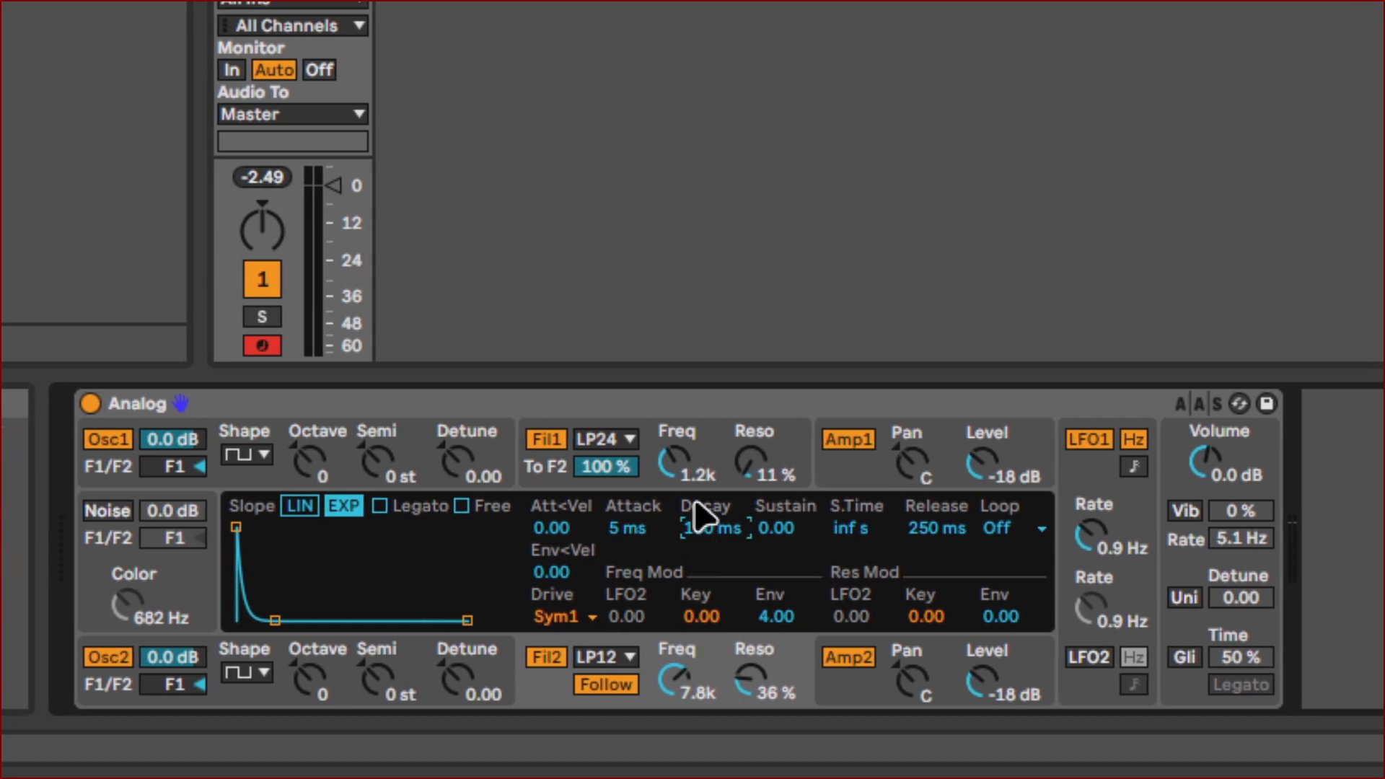
pyautogui.write('0.07')
pyautogui.press('Return')
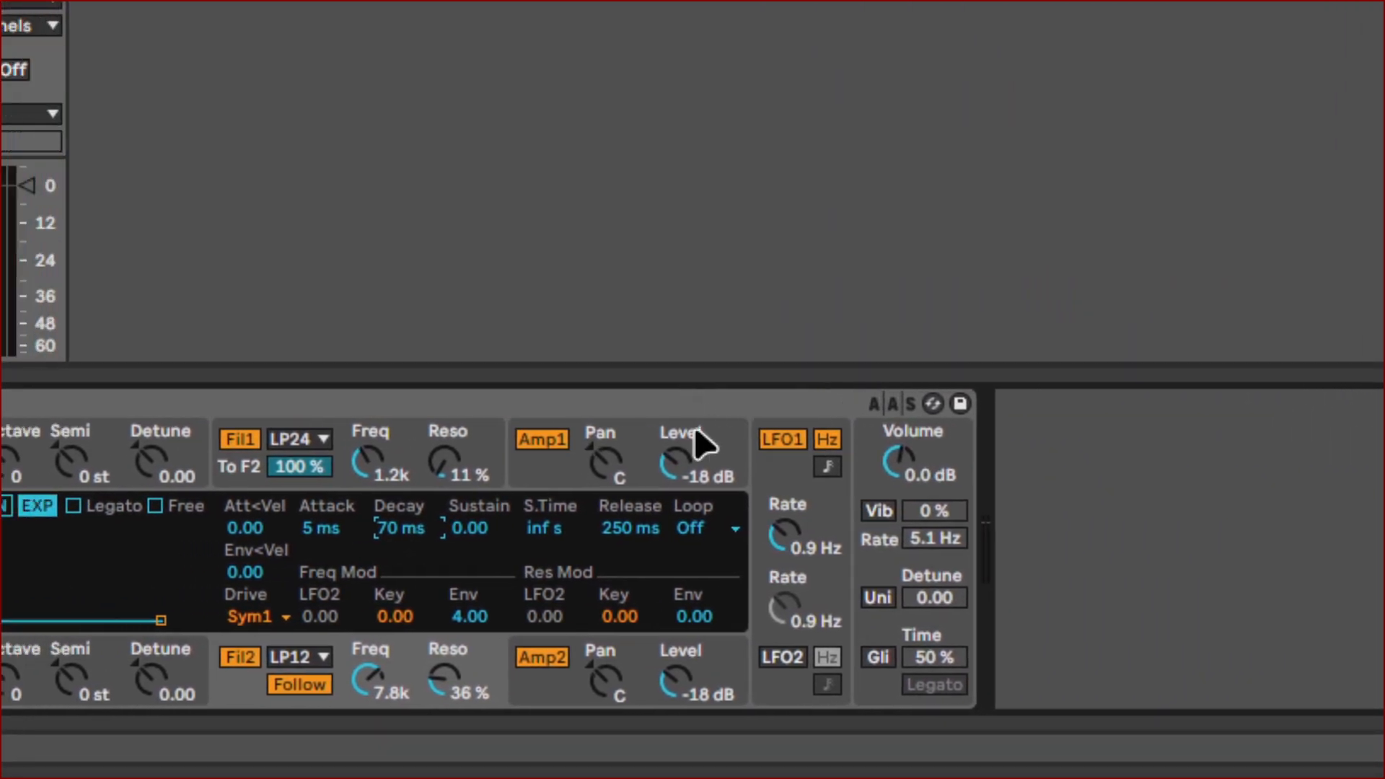
# Step: Set the envelope decay of both Amp1 and Amp2 to 500 ms
pyautogui.click(618, 444)
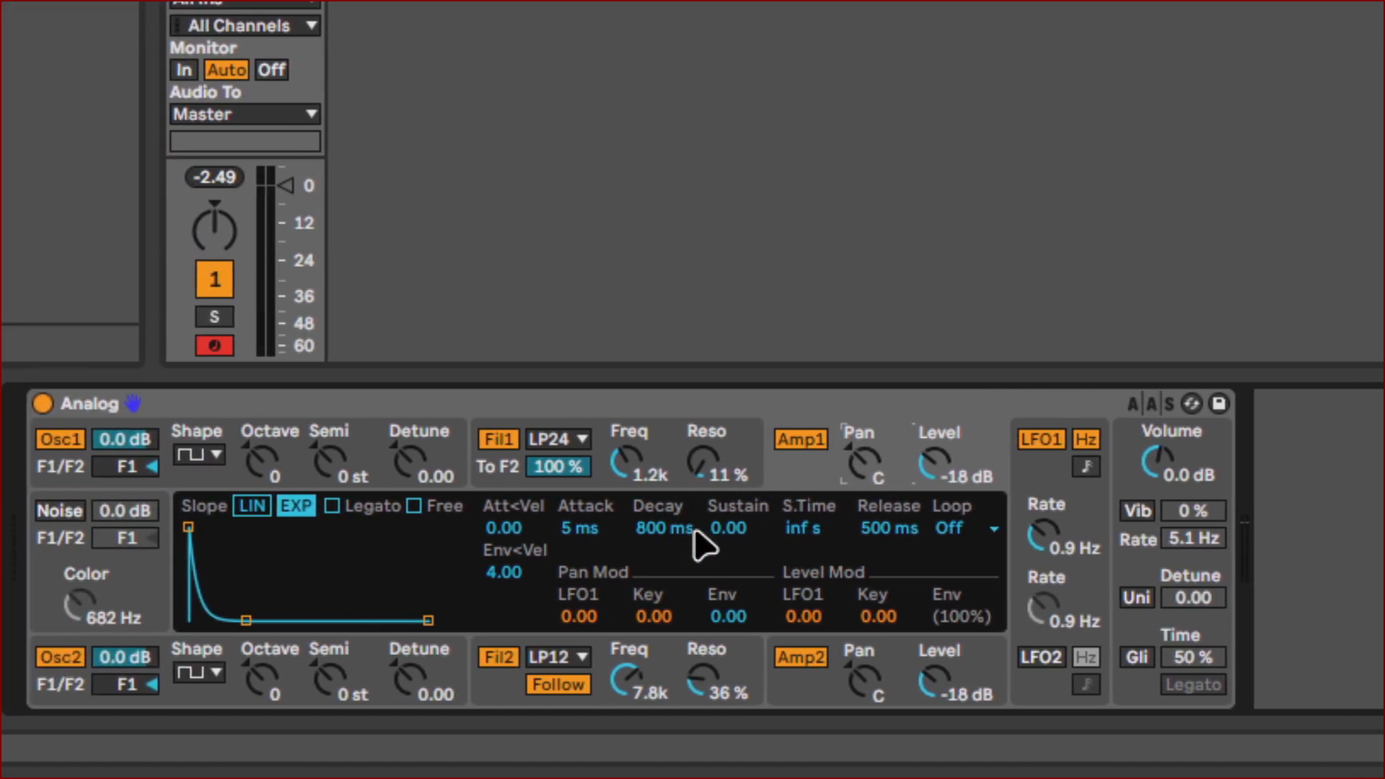
pyautogui.click(689, 527)
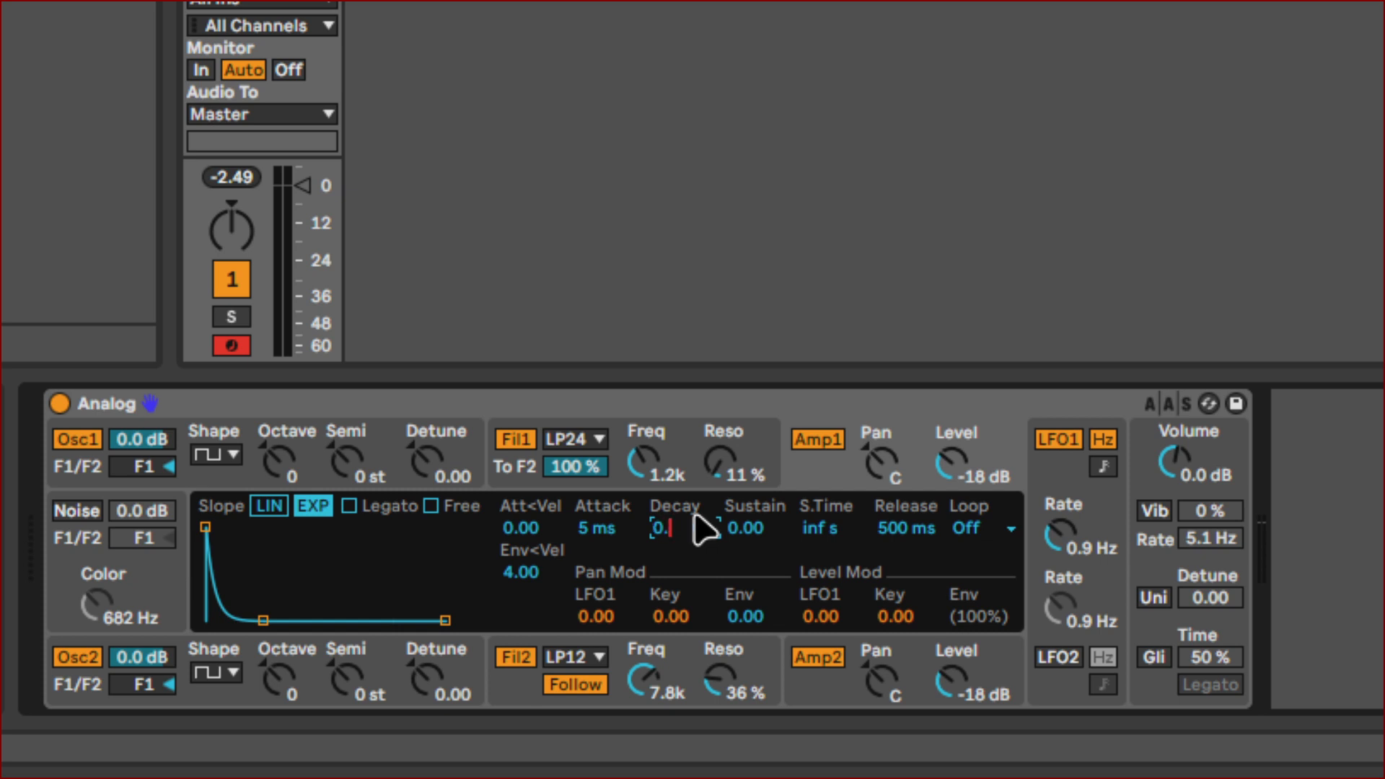
pyautogui.press('Return')
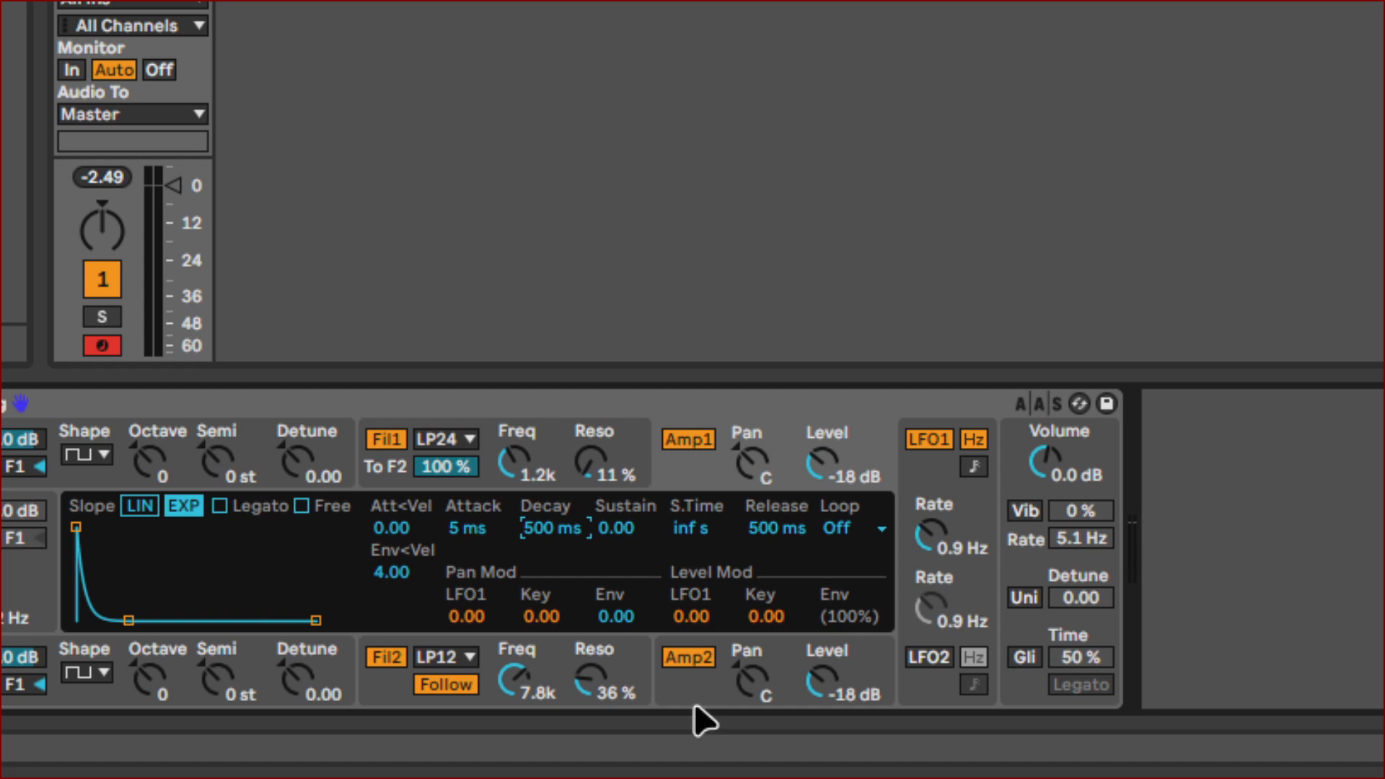
pyautogui.click(701, 704)
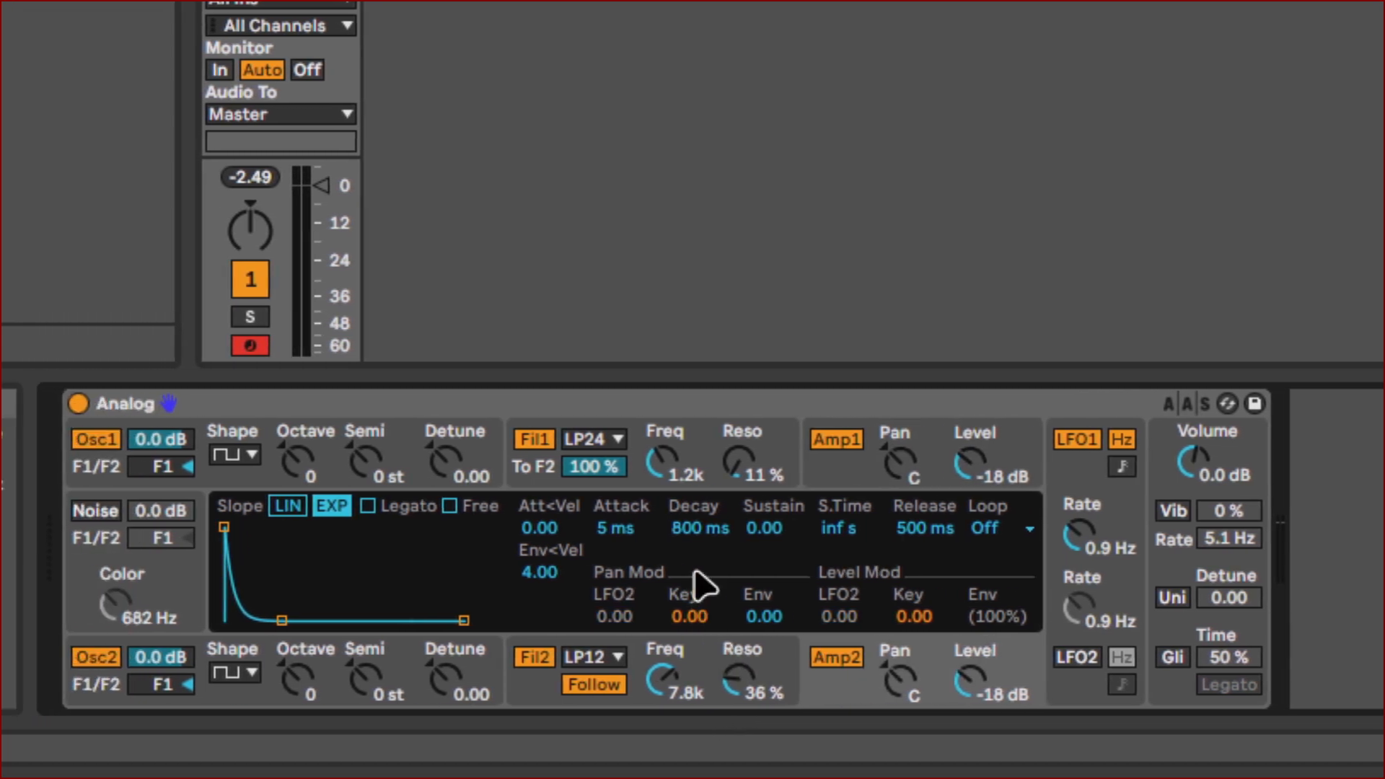
pyautogui.write('0.5')
pyautogui.press('Return')
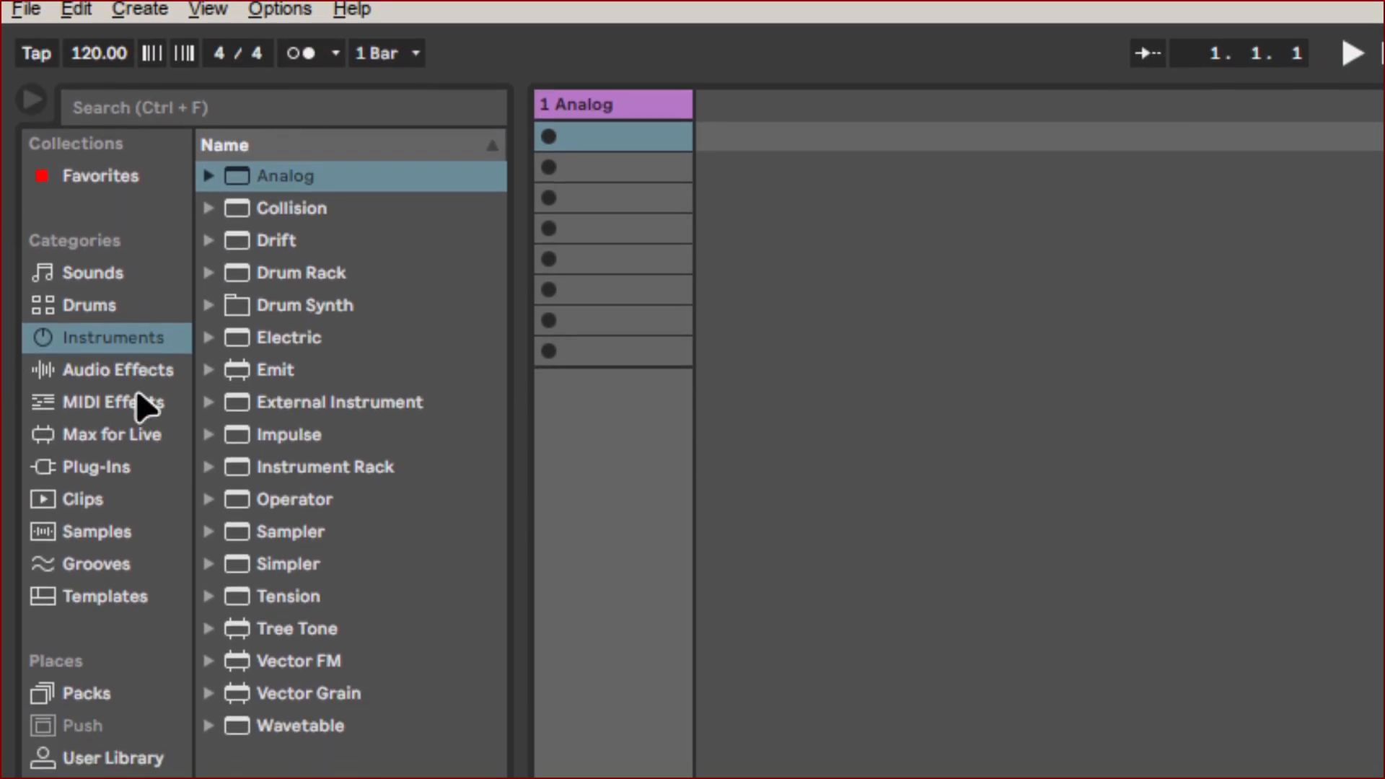
# Step: Find the Reverb audio effect, add it after Analog and set its input filter to 50.0 Hz with a bandwidth of 2.52
pyautogui.click(137, 383)
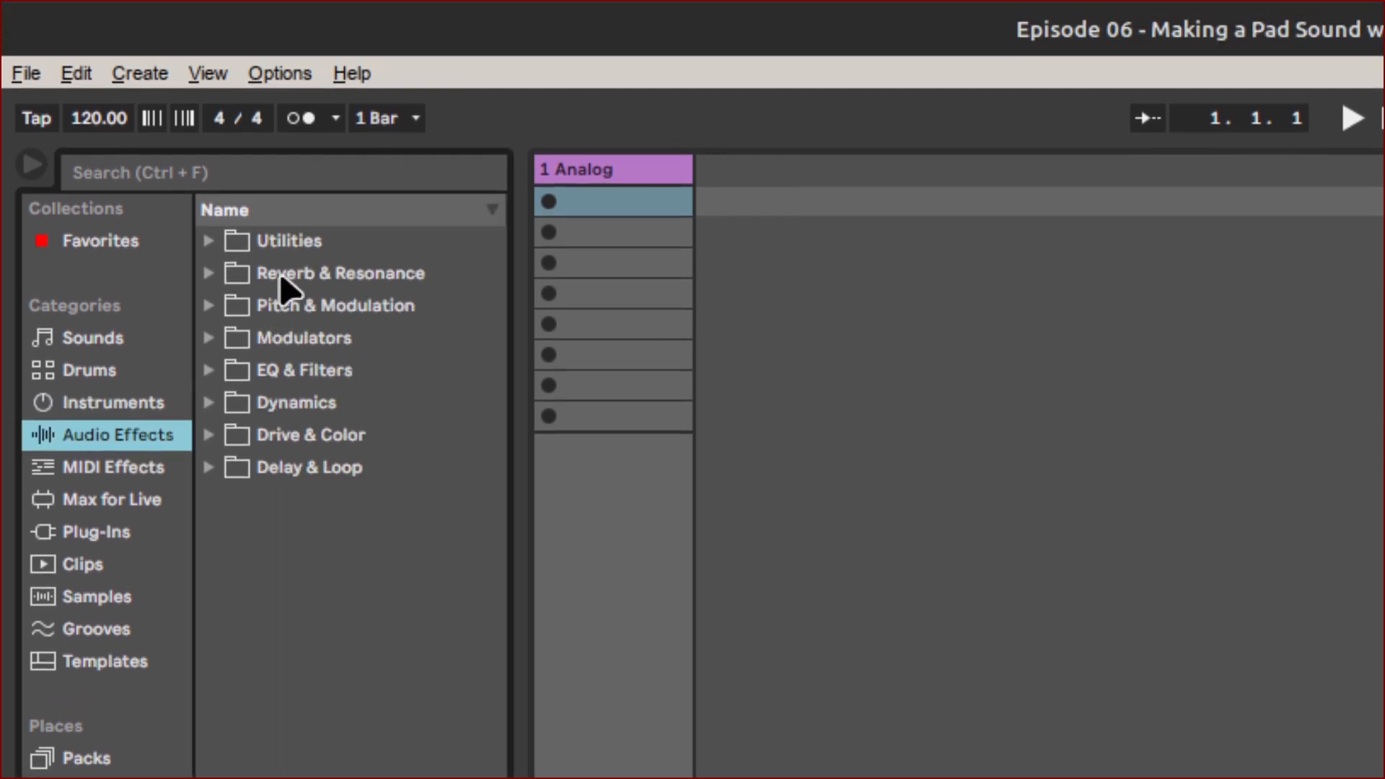
pyautogui.click(312, 176)
pyautogui.write('rev')
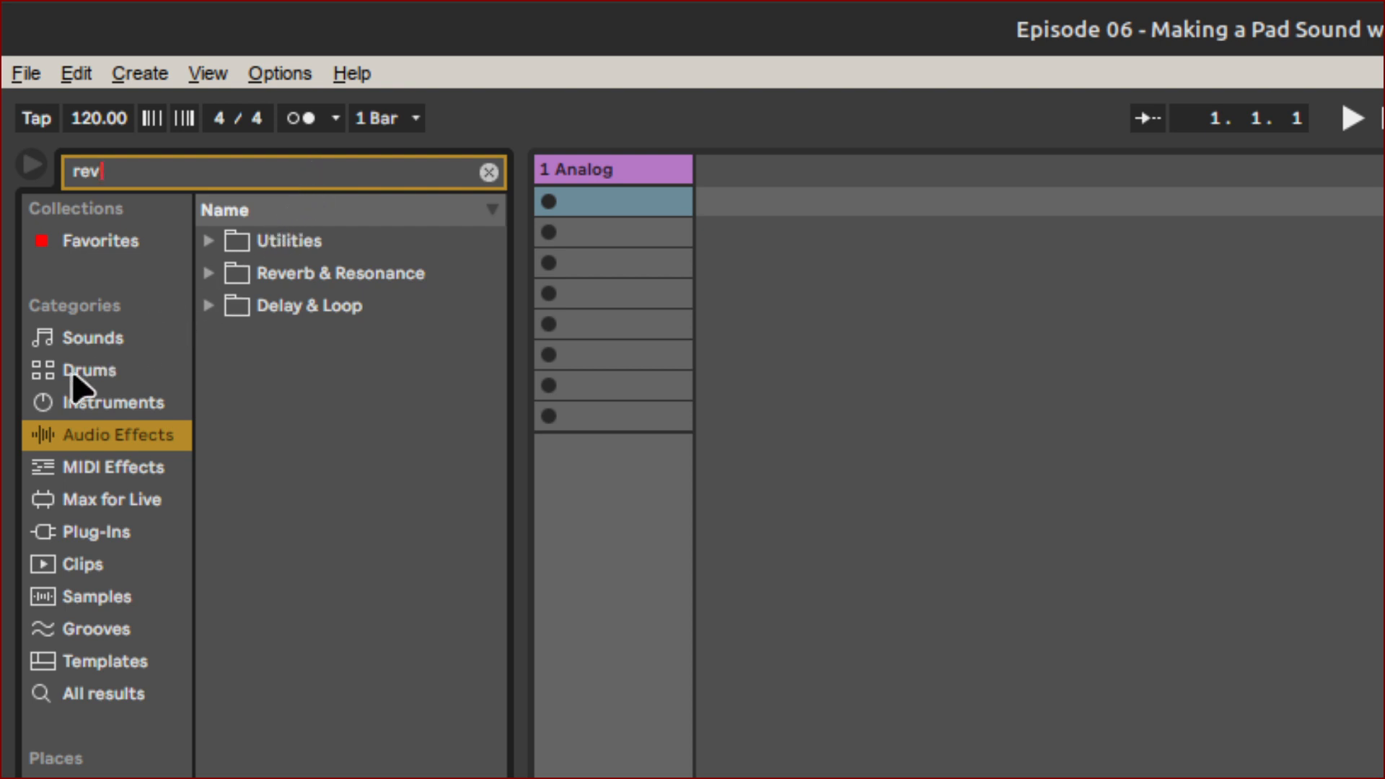
pyautogui.click(209, 276)
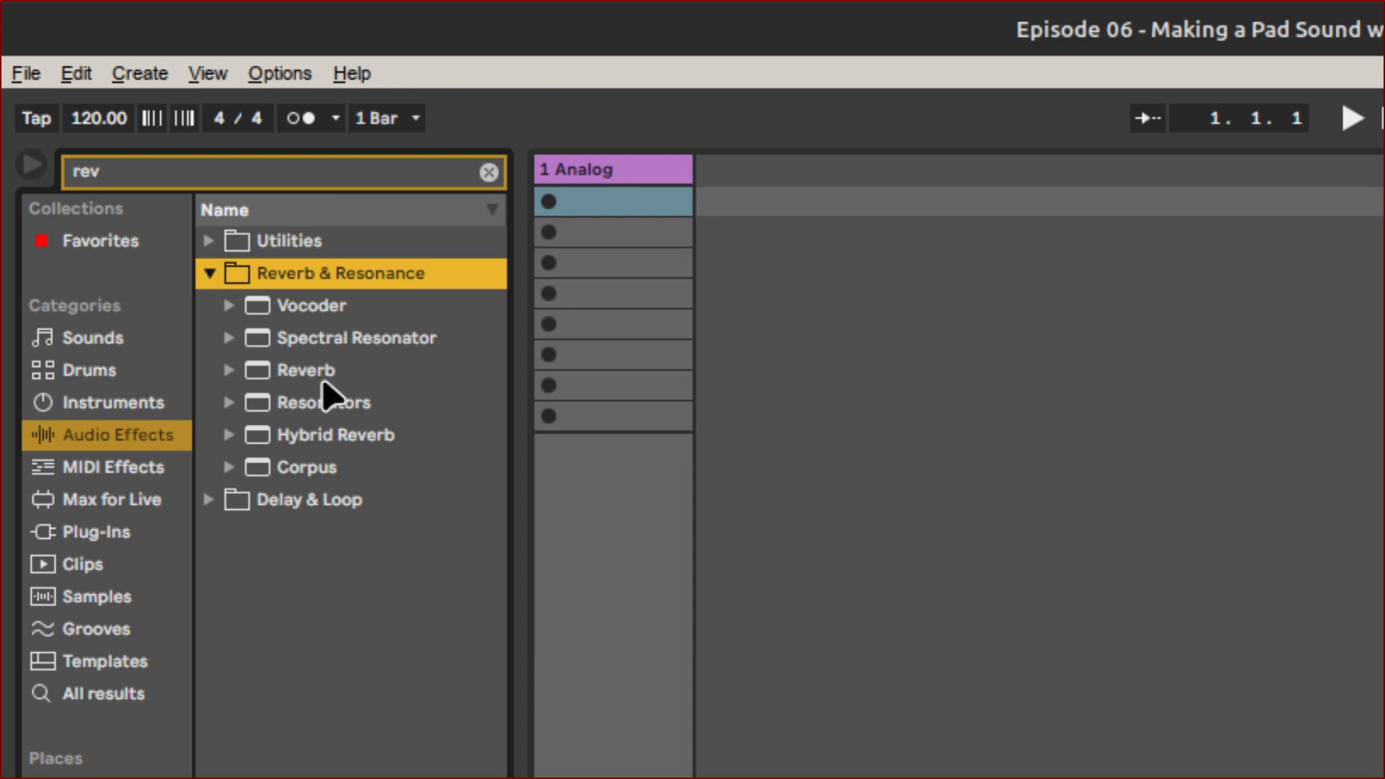
pyautogui.doubleClick(324, 381)
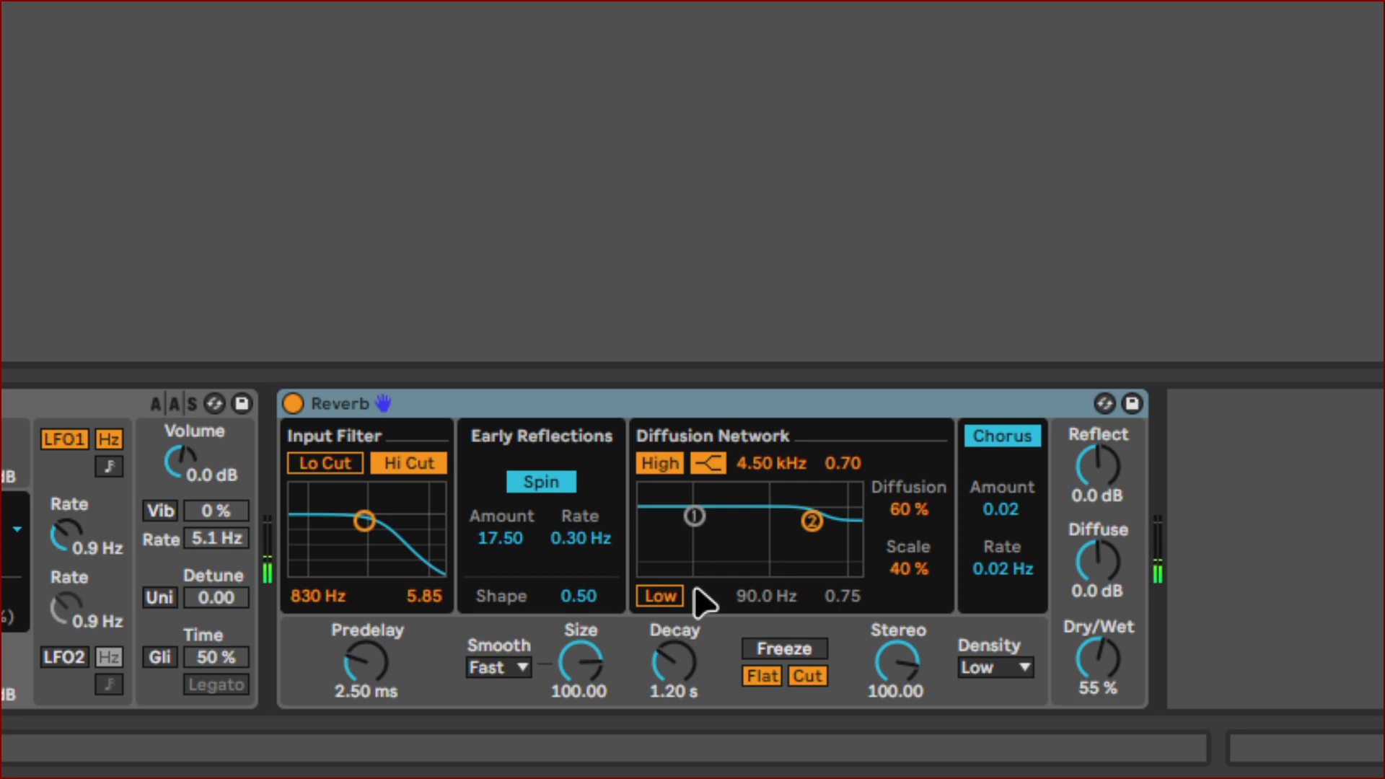
pyautogui.hscroll(-5, 704, 602)
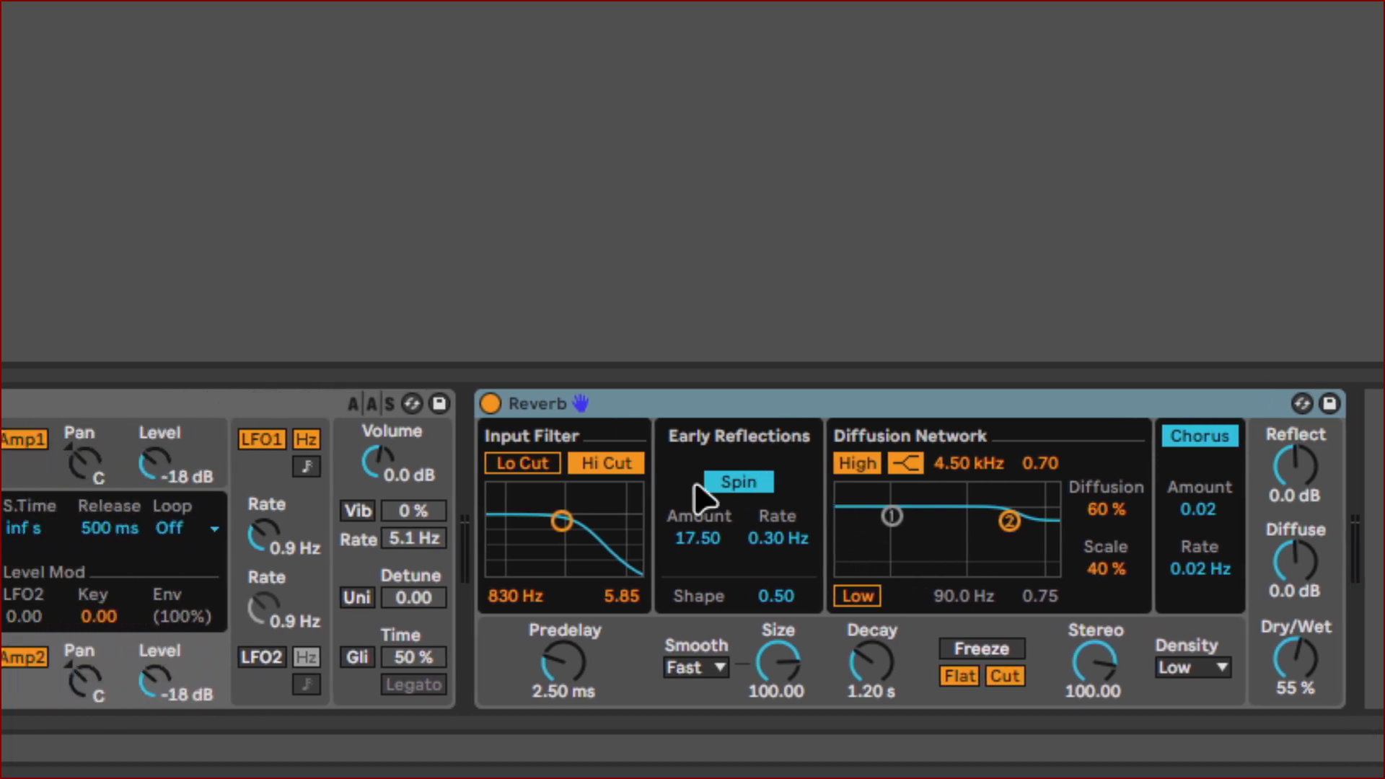
pyautogui.moveTo(682, 521); pyautogui.dragTo(674, 548)
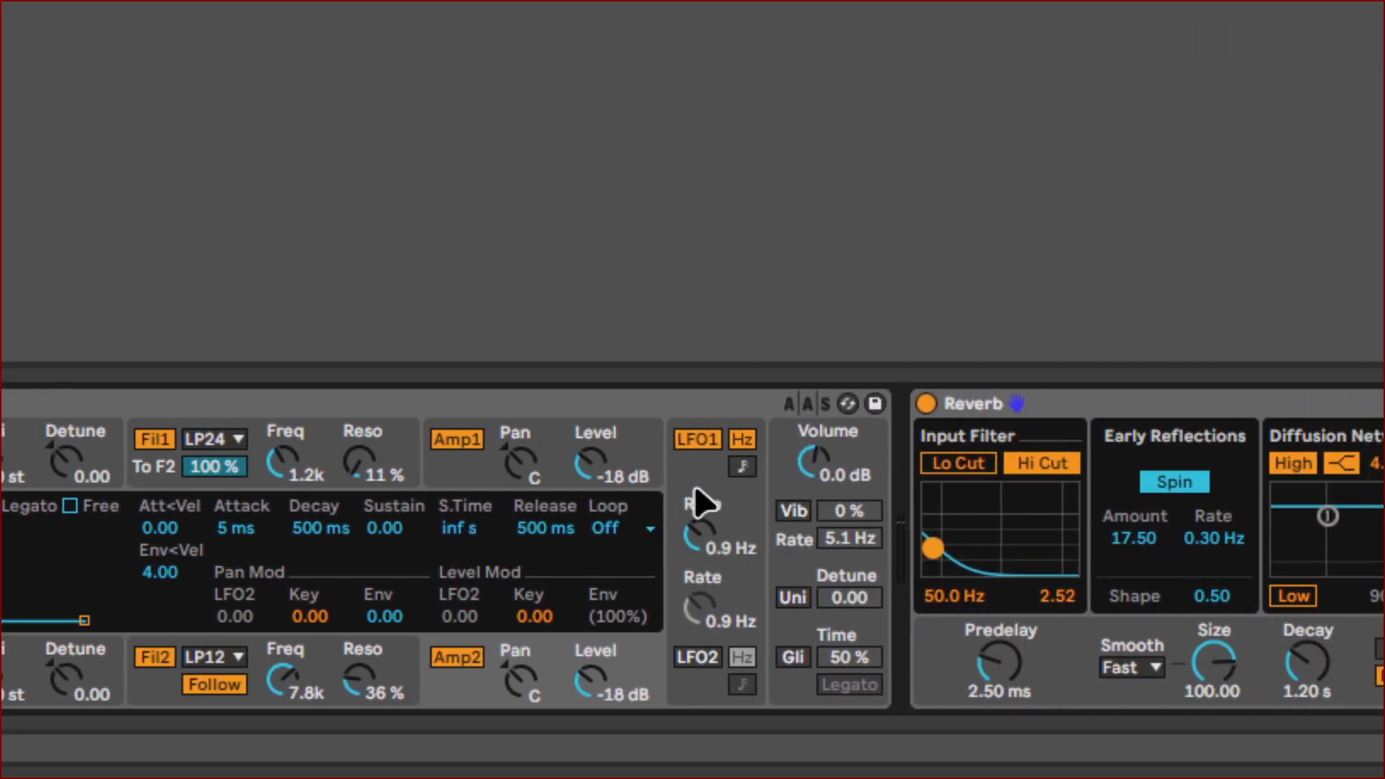
# Step: Switch LFO1 off and set the pulse width of Osc2 and Osc1 to 50 %
pyautogui.click(727, 439)
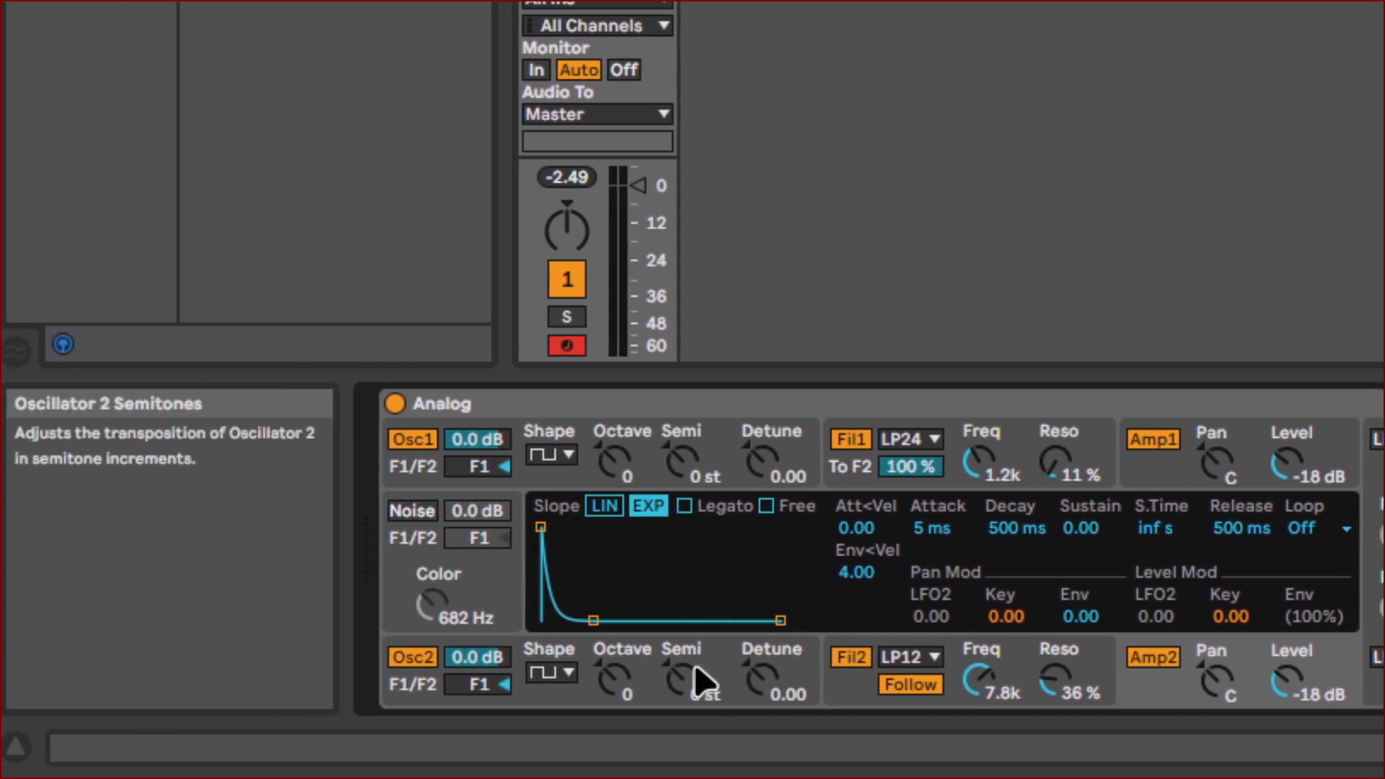
pyautogui.click(591, 694)
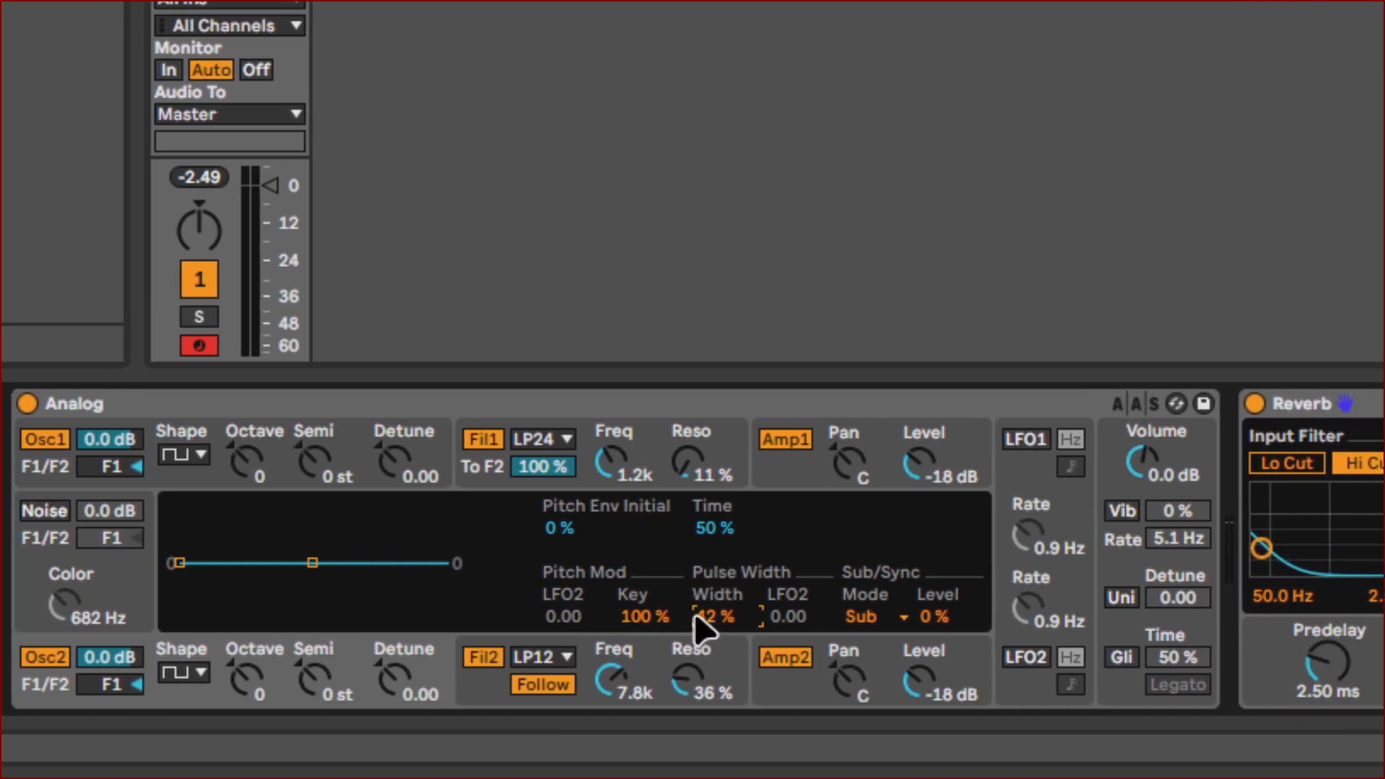
pyautogui.write('50')
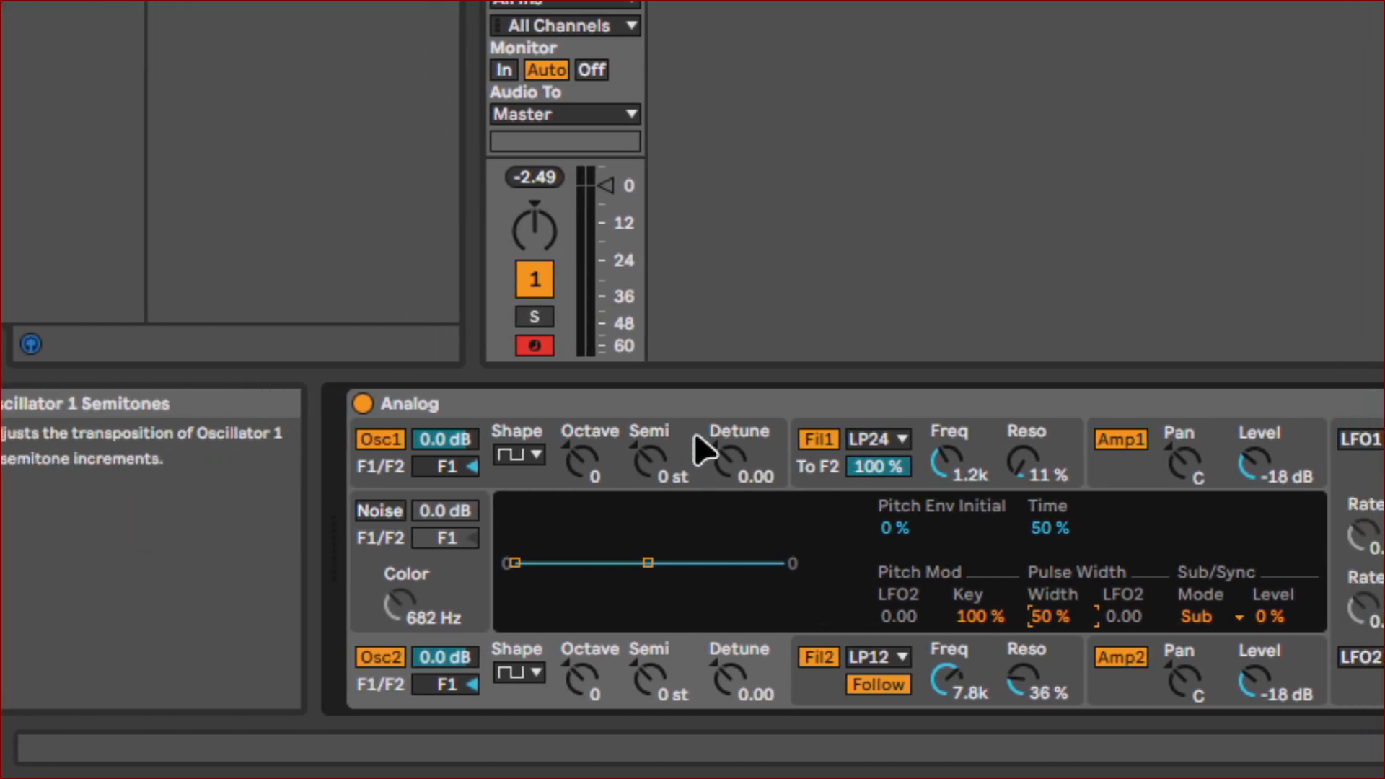
pyautogui.click(696, 450)
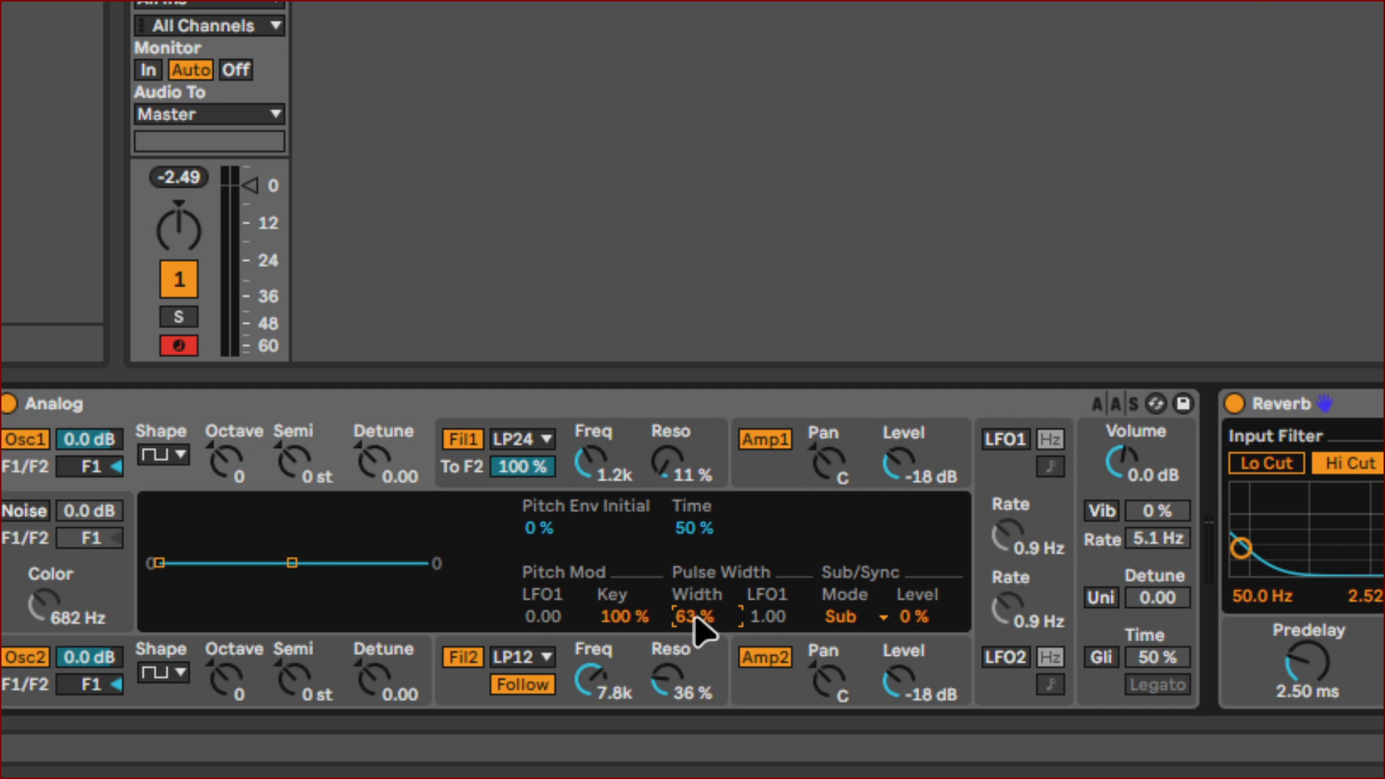
pyautogui.write('50')
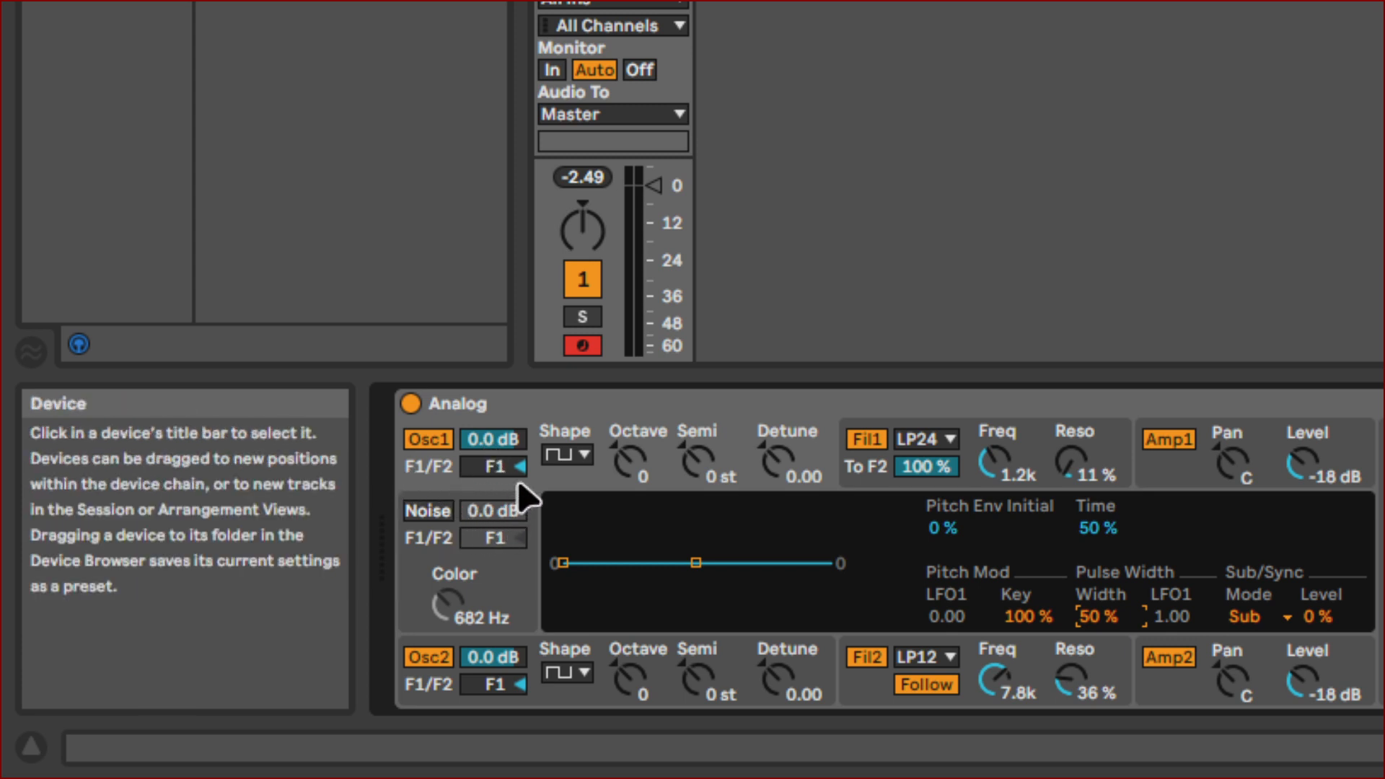
# Step: Change the waveform of both Osc1 and Osc2 to sawtooth
pyautogui.click(579, 456)
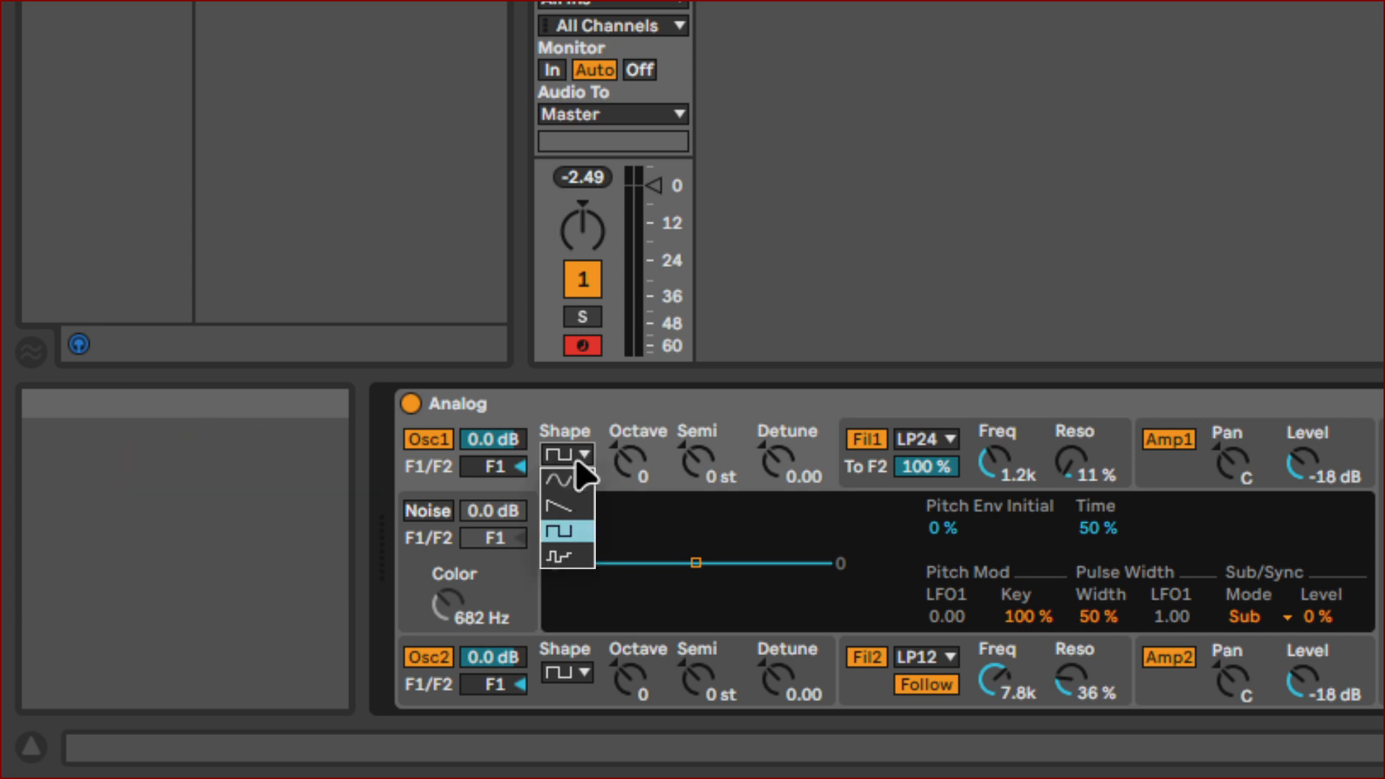
pyautogui.click(570, 507)
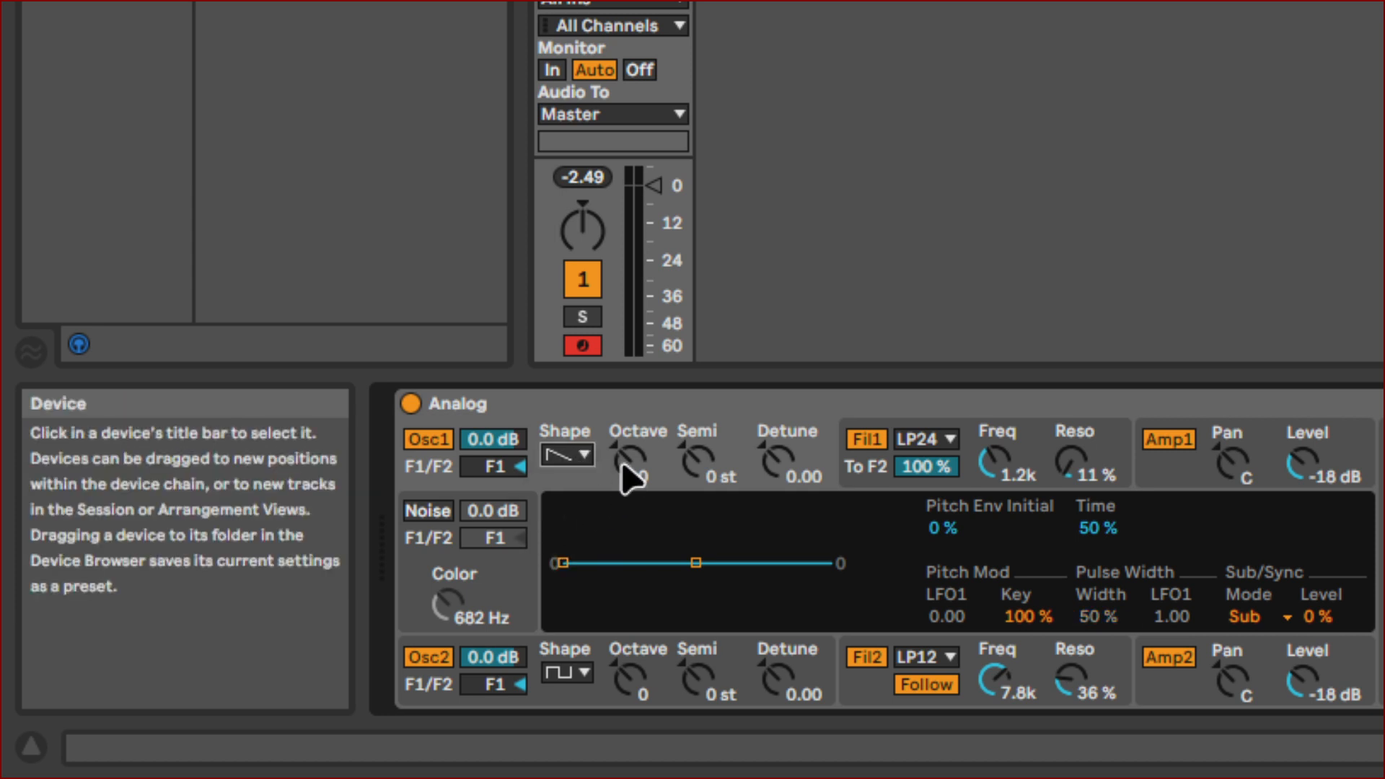
pyautogui.click(583, 673)
pyautogui.click(566, 606)
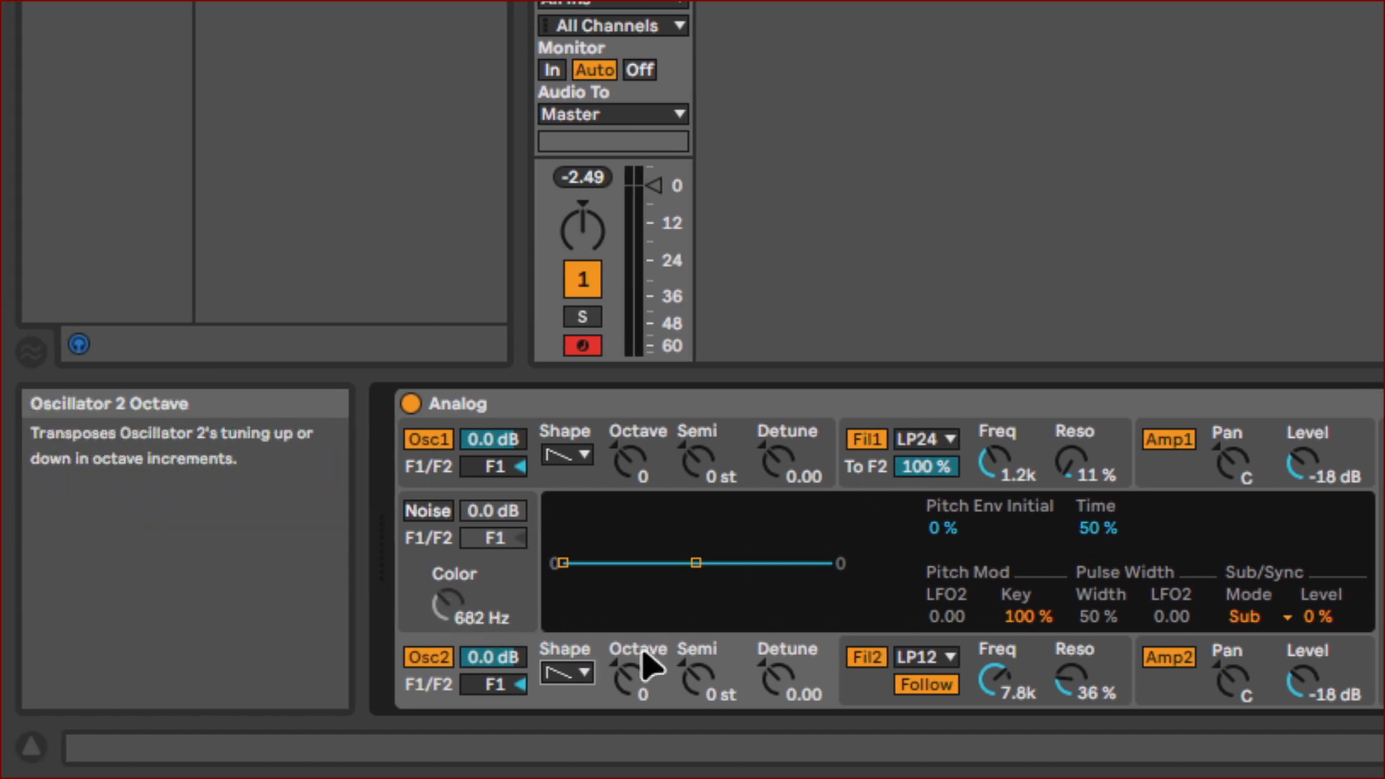
# Step: Change Osc2's waveform to sine and transpose it to octave -1
pyautogui.click(585, 677)
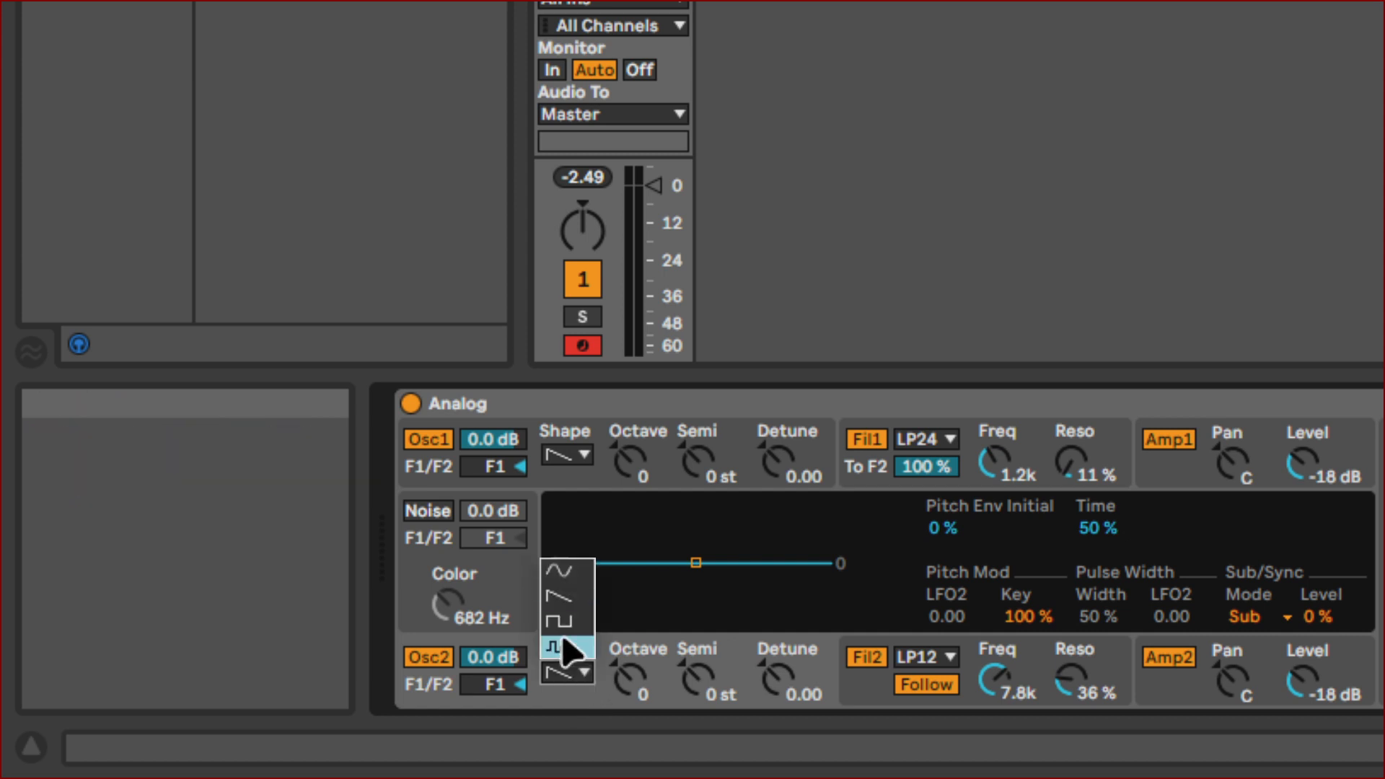
pyautogui.click(574, 572)
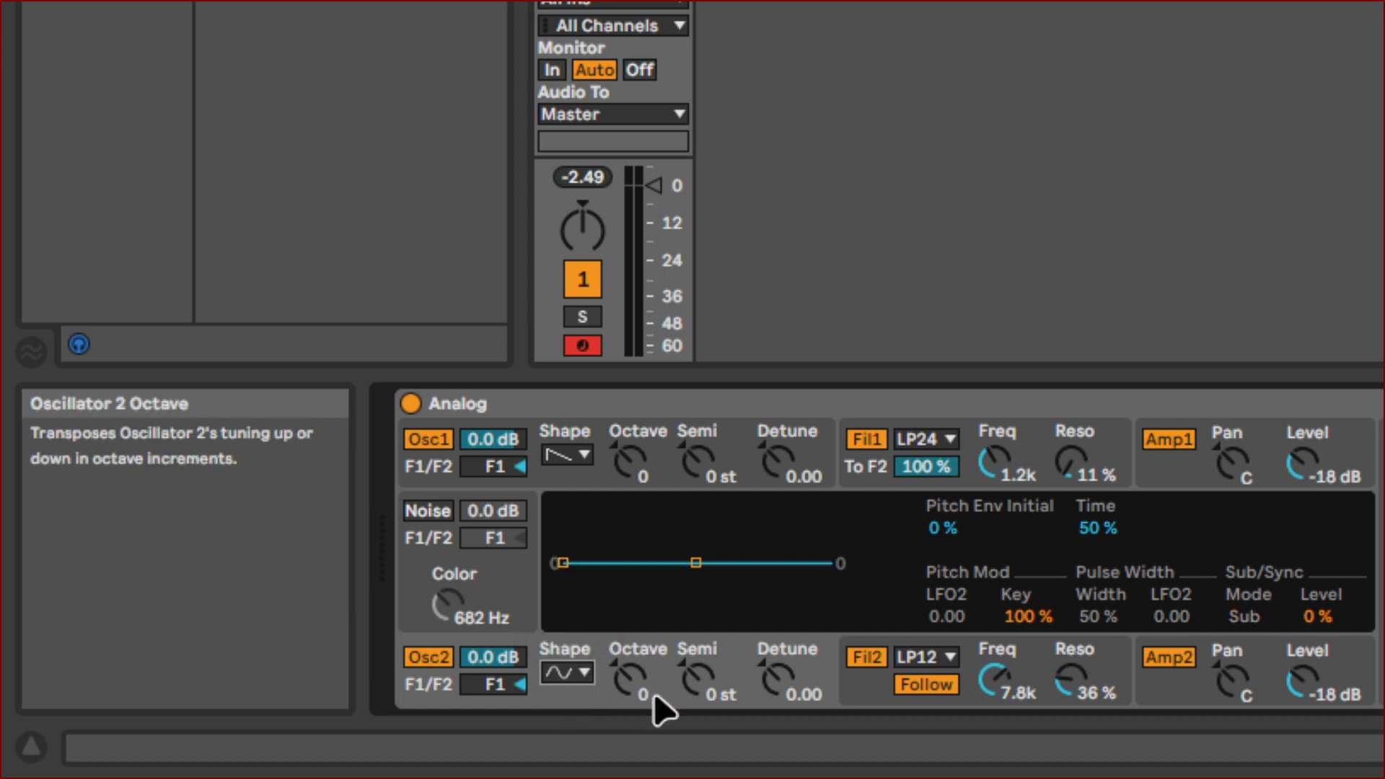
pyautogui.click(633, 689)
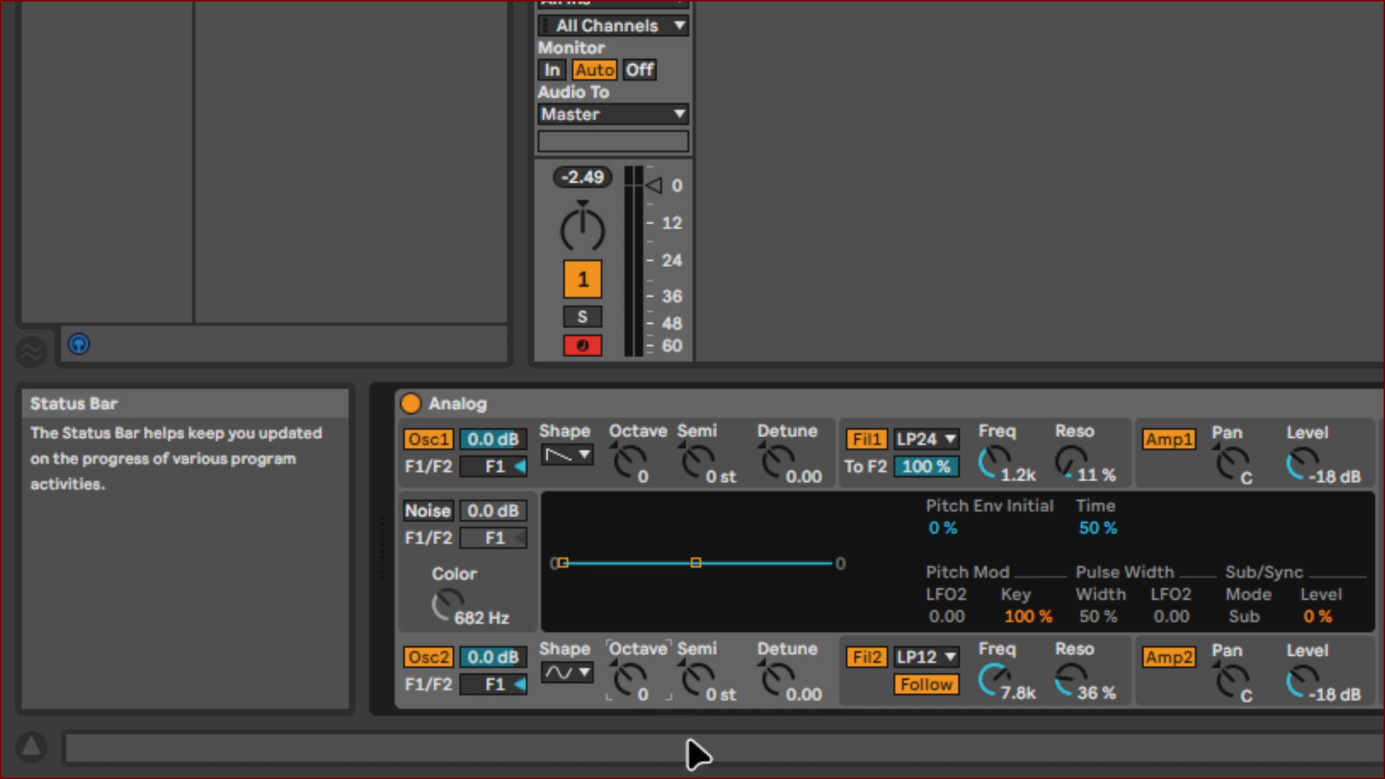
pyautogui.write('-1')
pyautogui.press('Return')
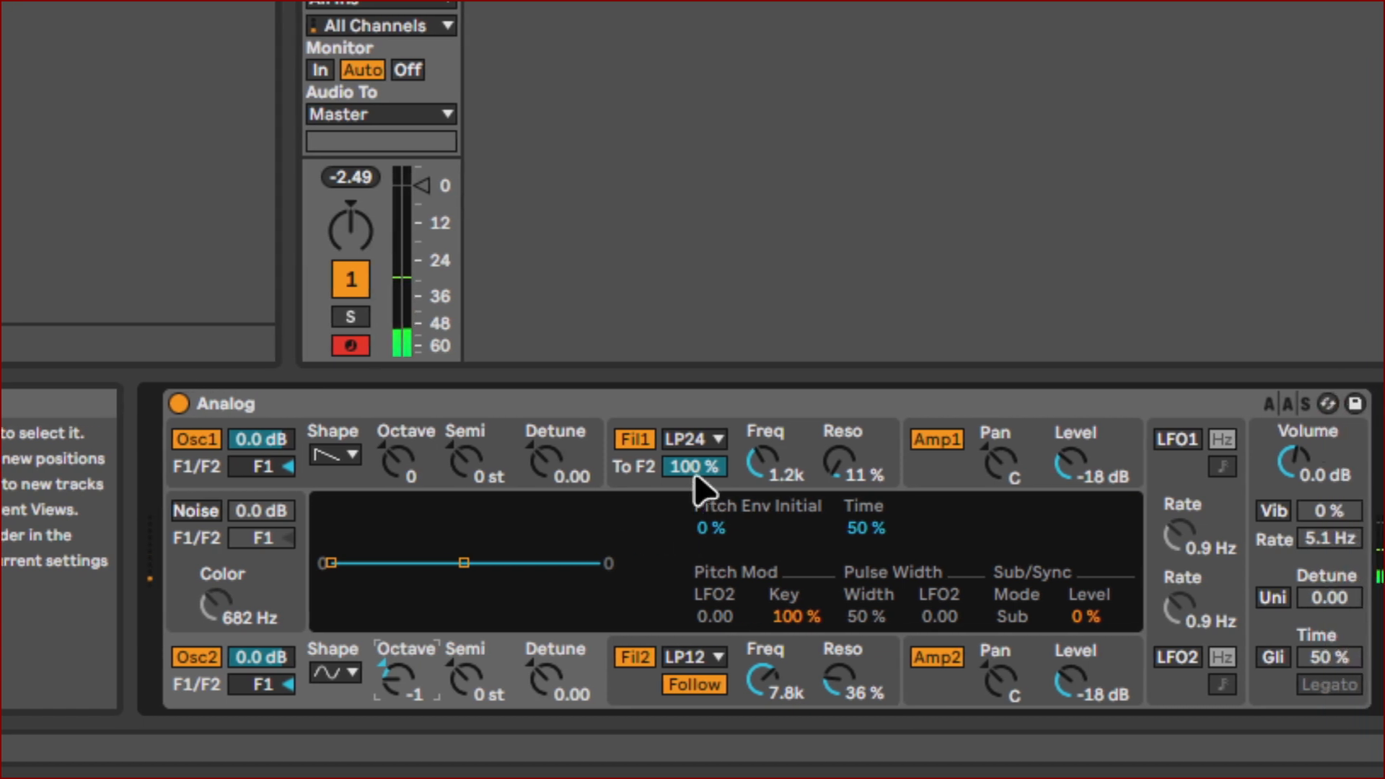
# Step: Lower Fil1's cutoff frequency to 608 and Fil2's to 443, and select the Fil1 cutoff again
pyautogui.click(691, 463)
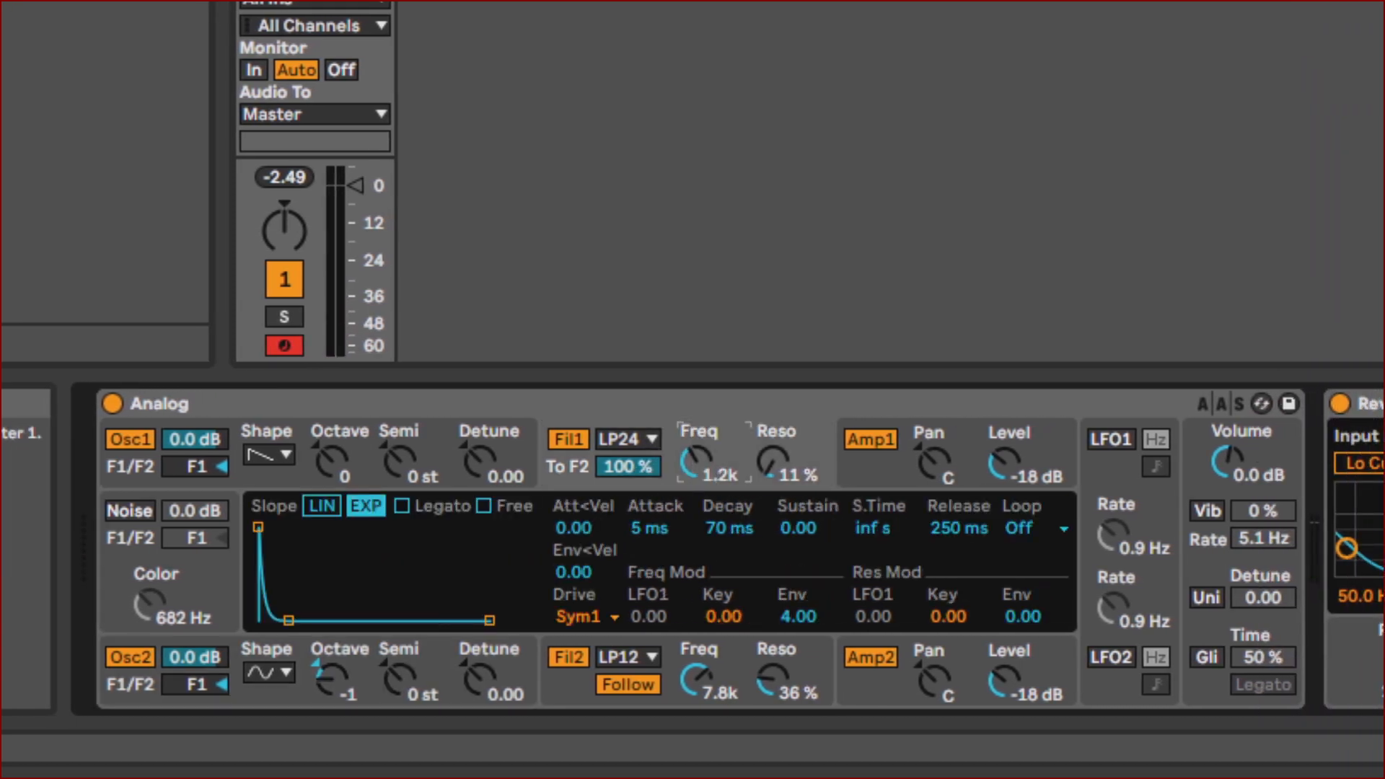
pyautogui.moveTo(694, 461)
pyautogui.mouseDown()
pyautogui.moveTo(694, 418)
pyautogui.moveTo(694, 472)
pyautogui.mouseUp()
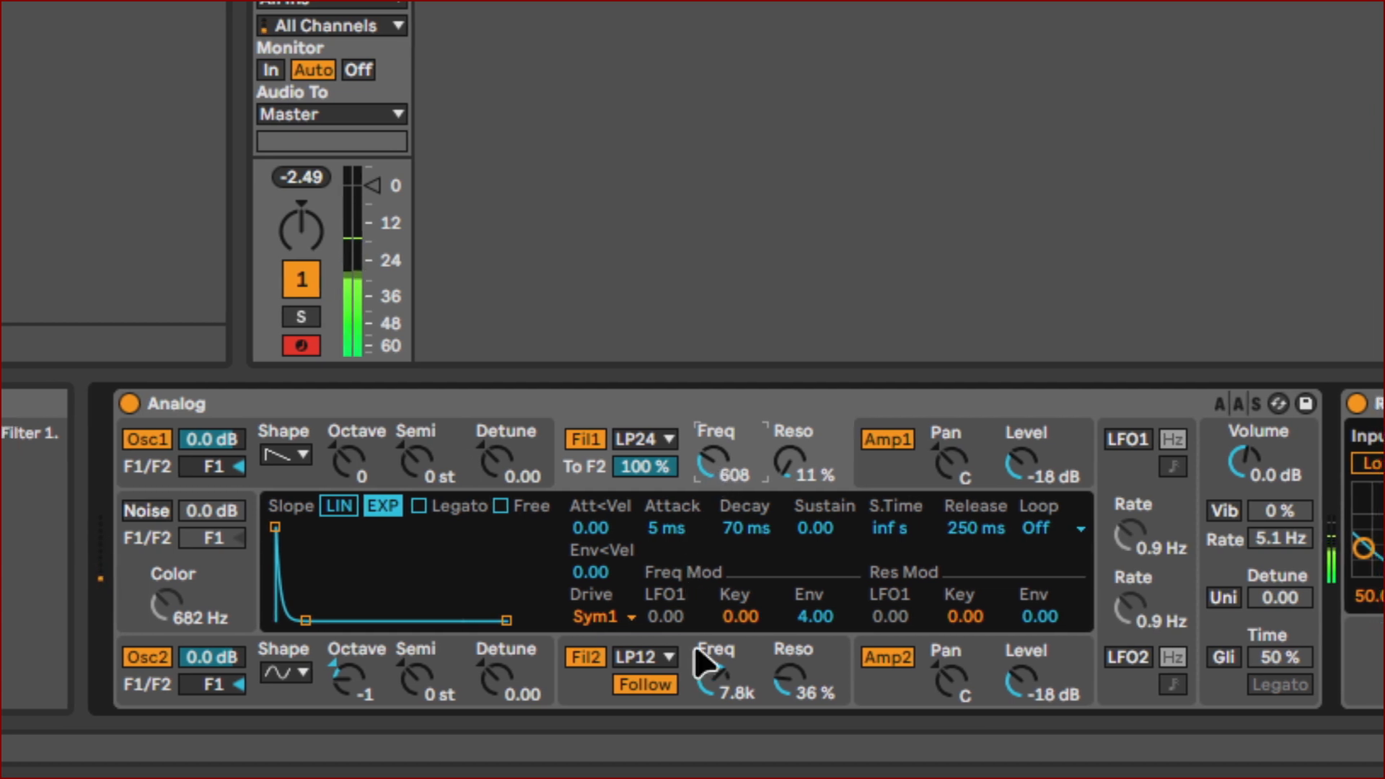
pyautogui.click(695, 692)
pyautogui.moveTo(695, 682); pyautogui.dragTo(695, 718)
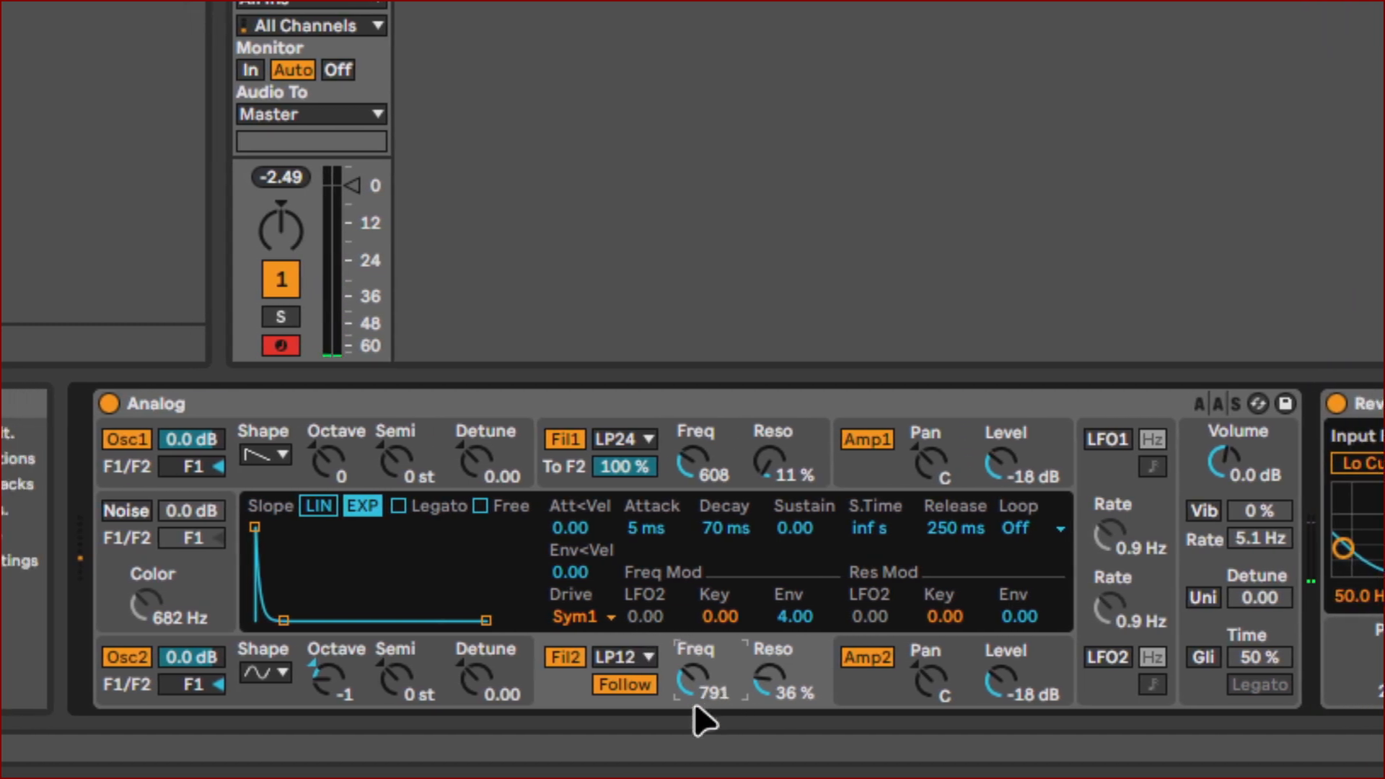
pyautogui.moveTo(694, 707)
pyautogui.mouseDown()
pyautogui.moveTo(694, 721)
pyautogui.moveTo(705, 700)
pyautogui.mouseUp()
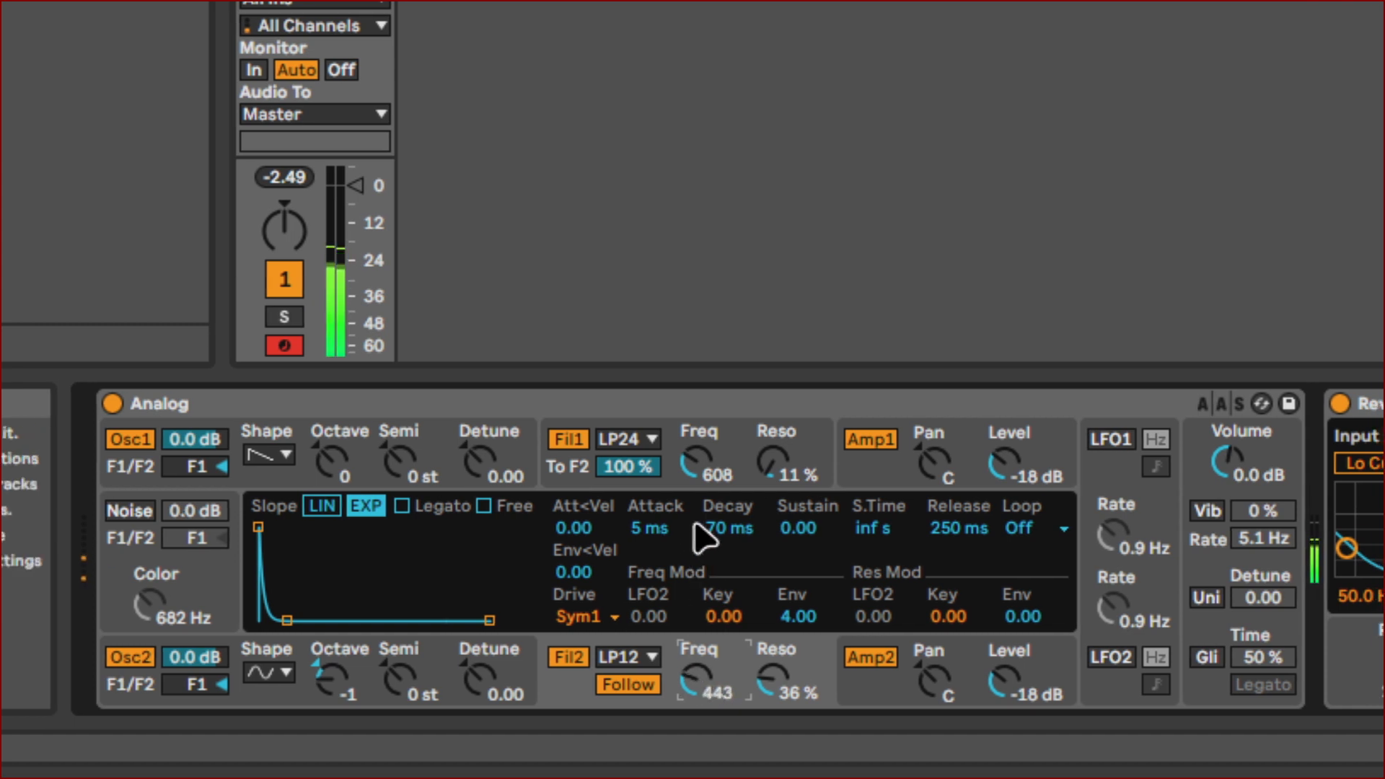
pyautogui.click(700, 438)
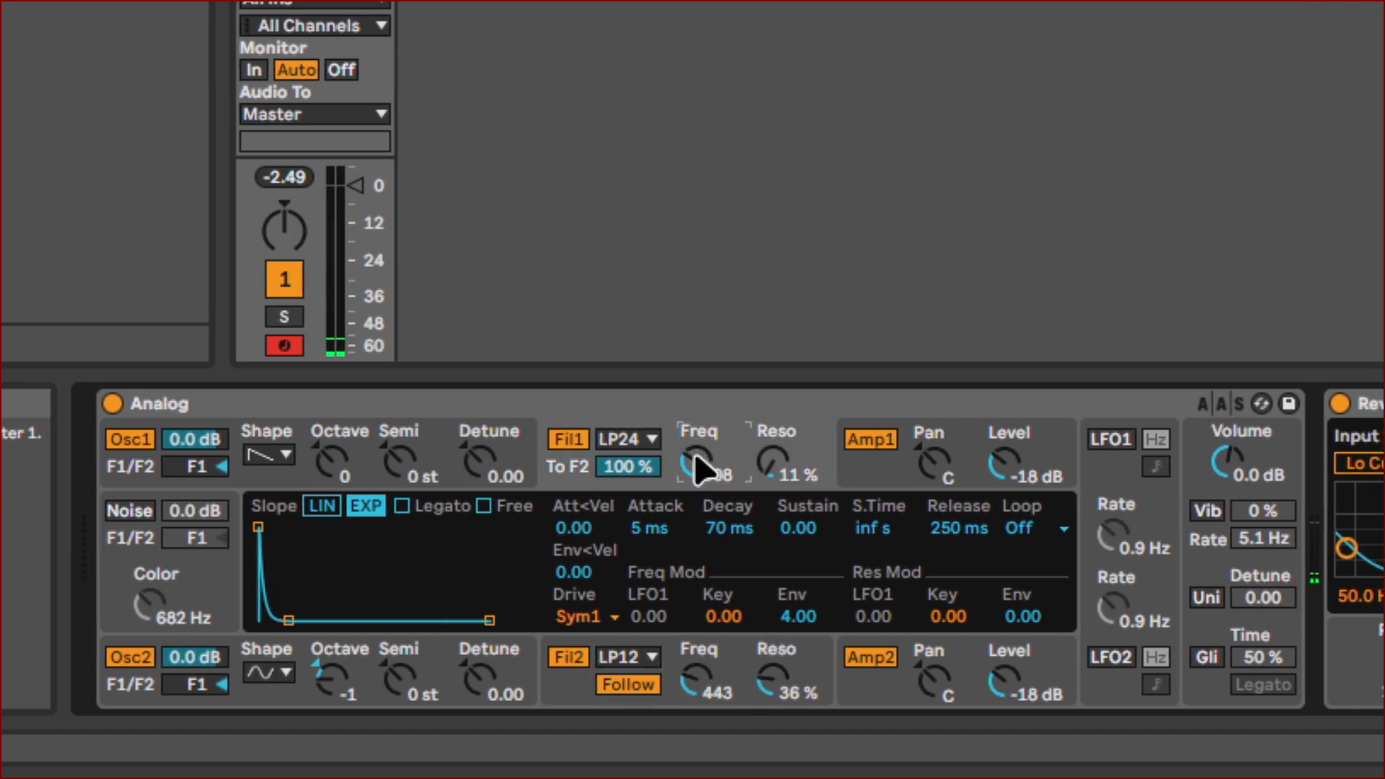
# Step: Lower Fil1's cutoff frequency to 106 and change Osc2's waveform to sawtooth
pyautogui.moveTo(700, 453); pyautogui.dragTo(700, 484)
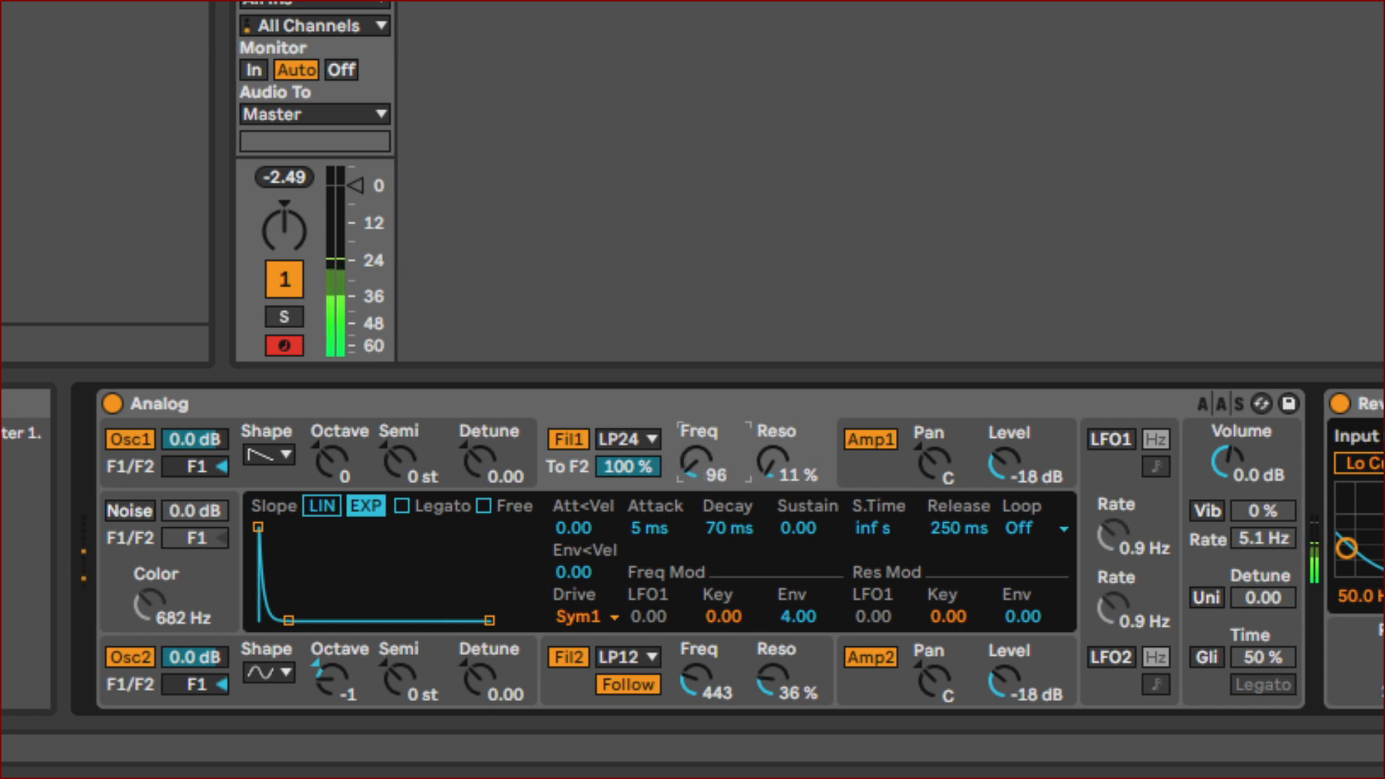
pyautogui.moveTo(699, 484); pyautogui.dragTo(695, 451)
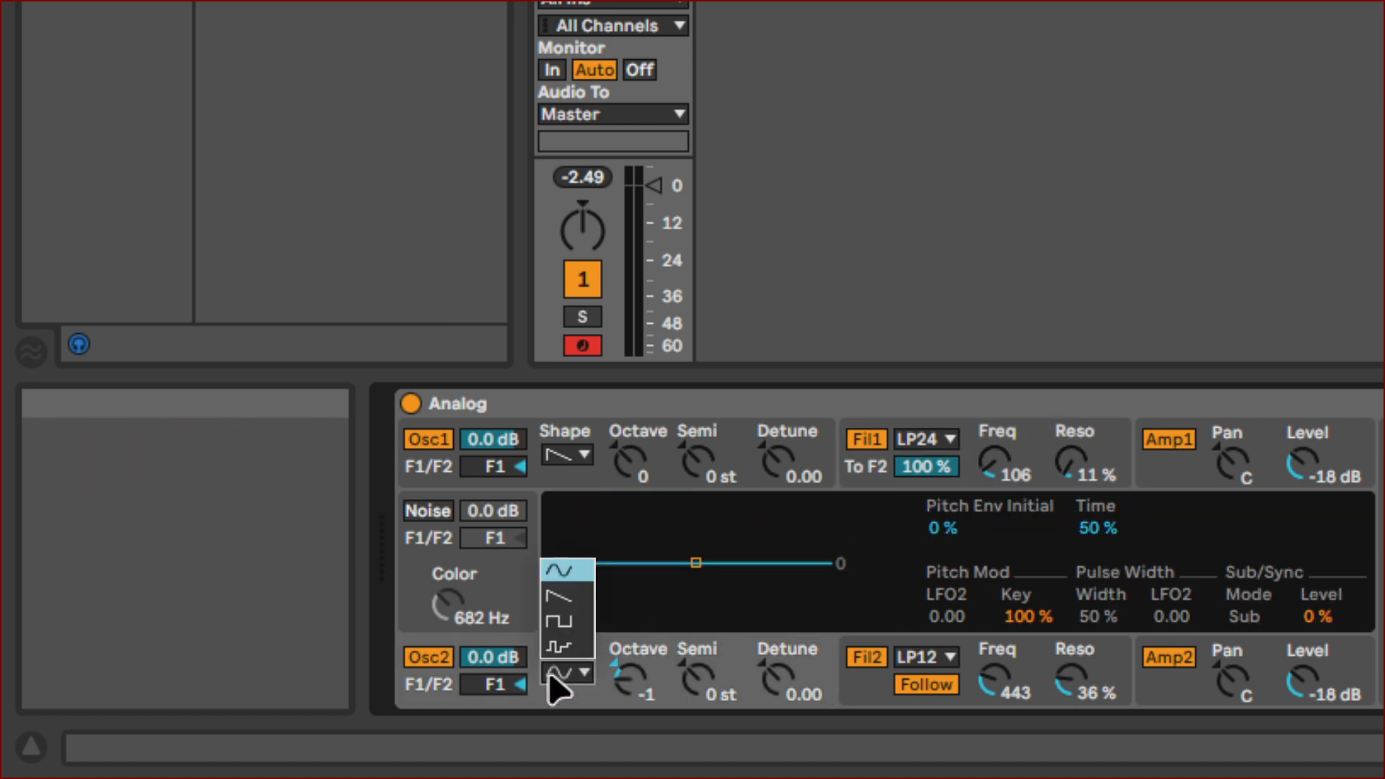
pyautogui.click(558, 605)
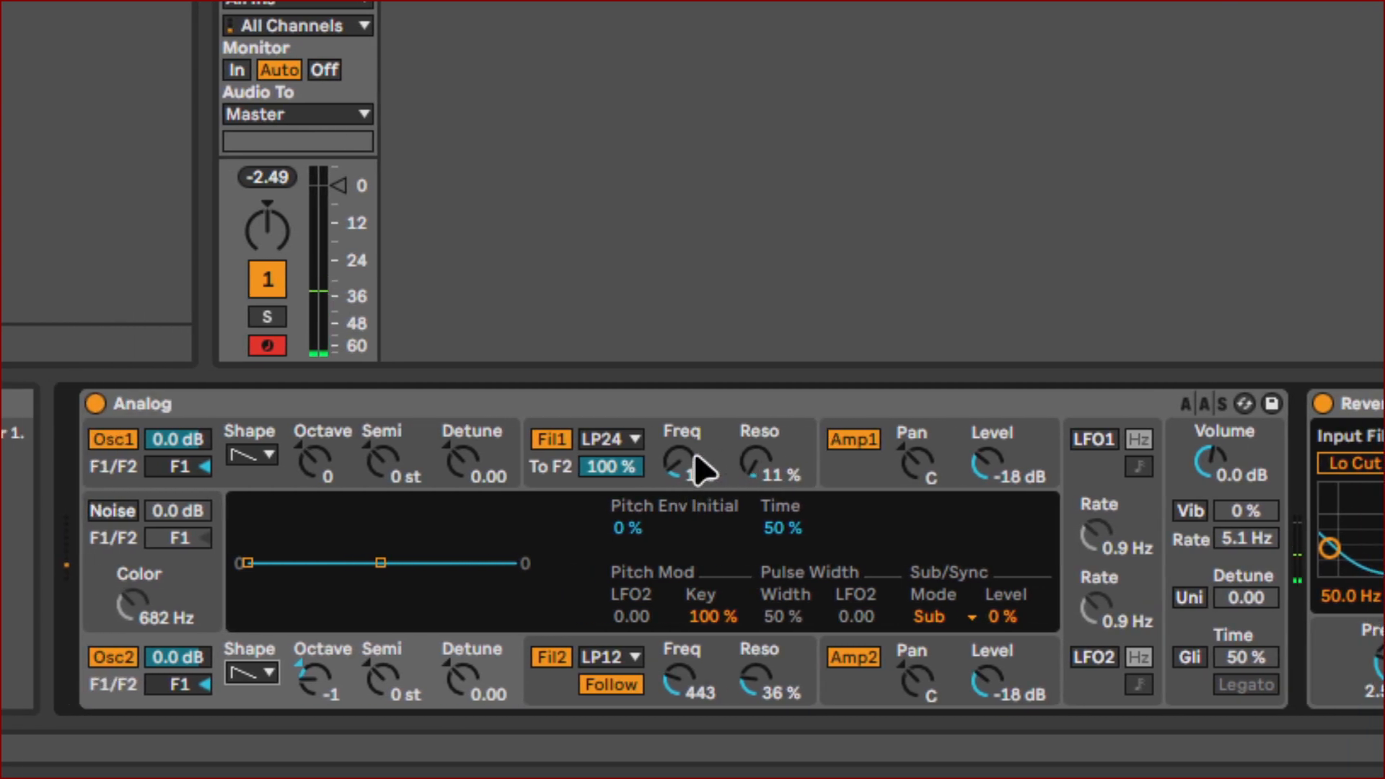
# Step: Raise Fil1's cutoff frequency to 1.2k and Fil2's to 6.0k
pyautogui.click(695, 458)
pyautogui.moveTo(711, 461); pyautogui.dragTo(711, 385)
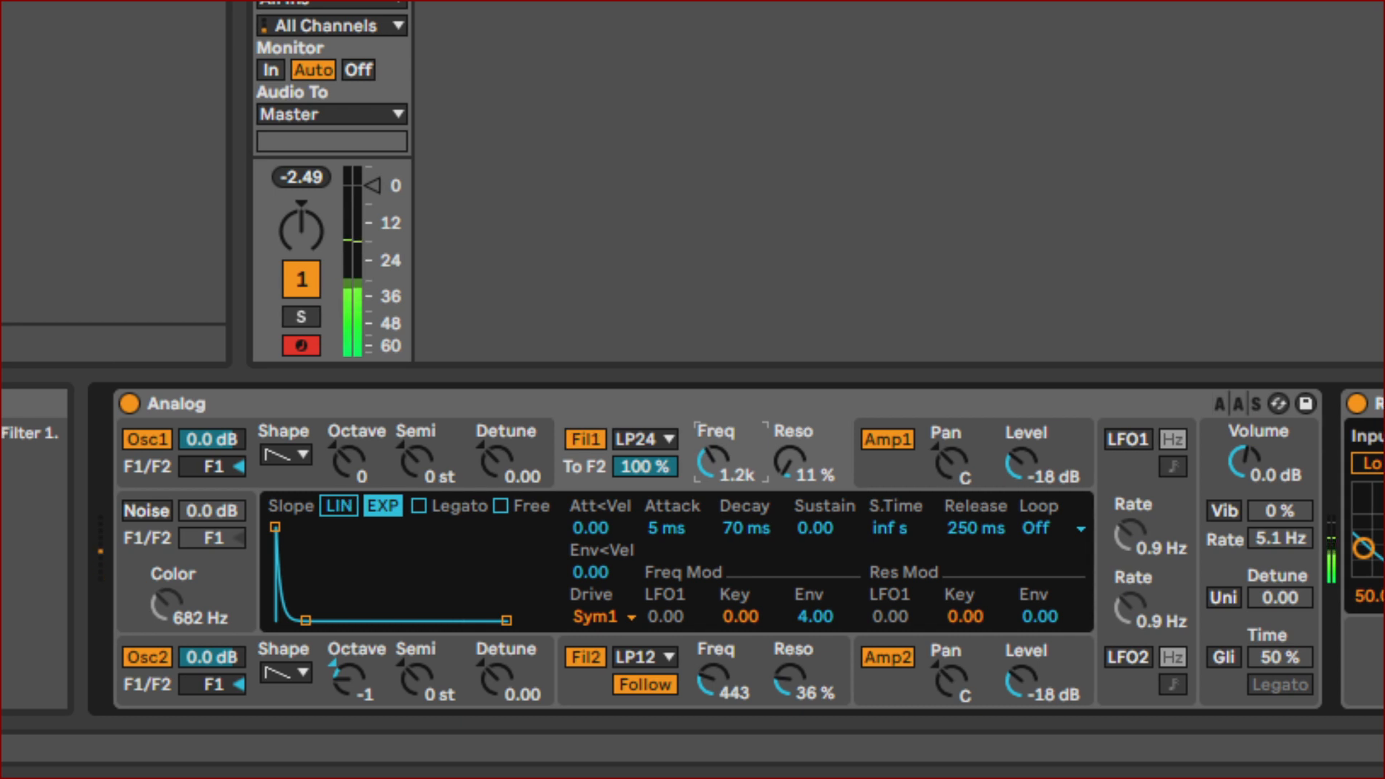
pyautogui.moveTo(689, 682); pyautogui.dragTo(689, 599)
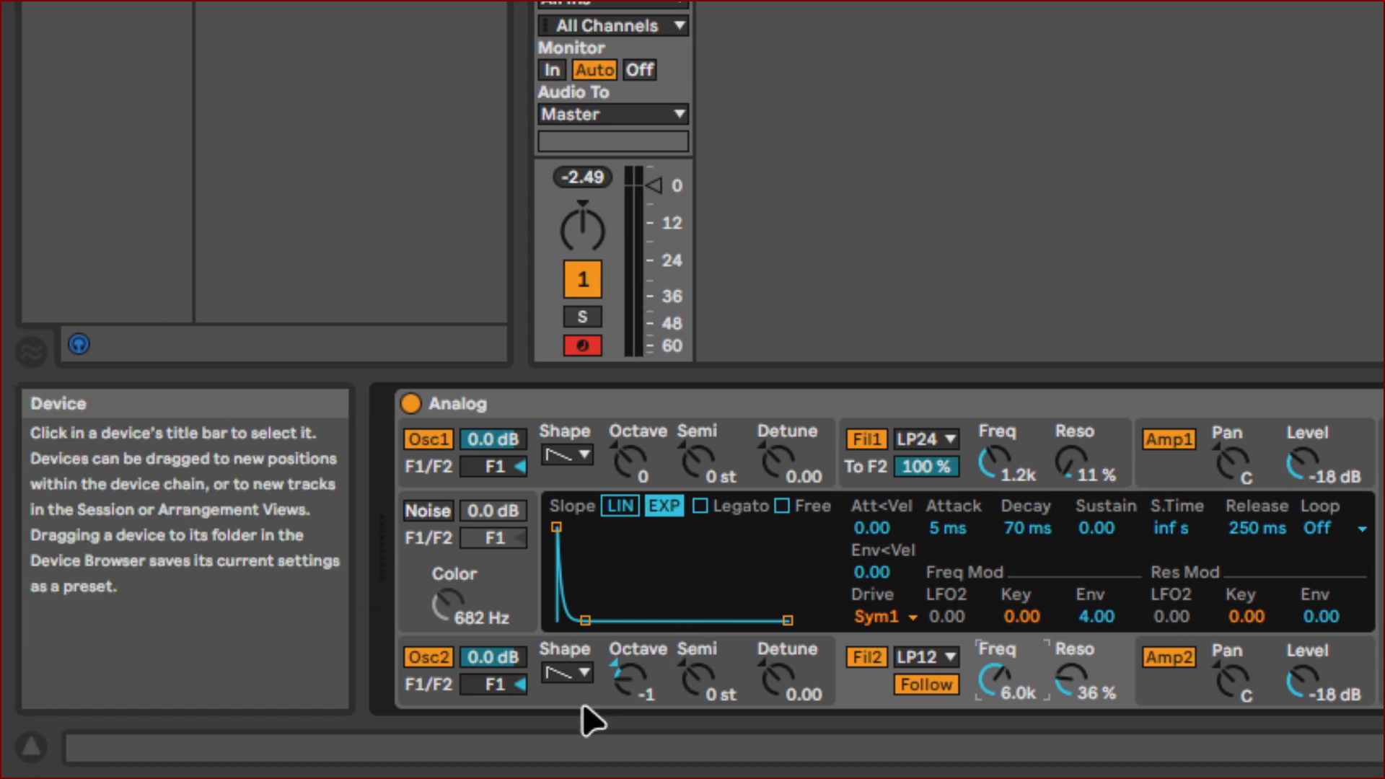
# Step: Return Osc2 to octave 0 and detune Osc1 to 0.04 and Osc2 to -0.04
pyautogui.click(630, 695)
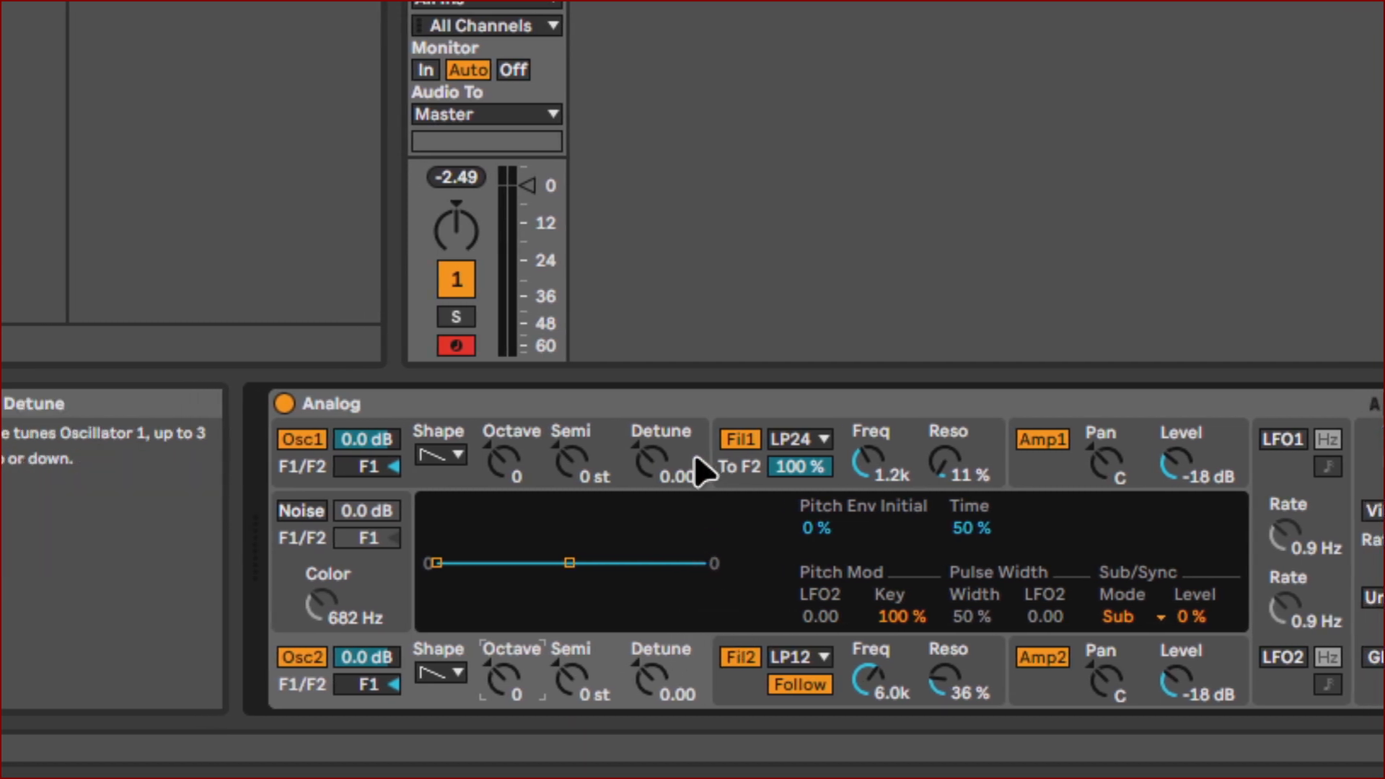
pyautogui.click(695, 466)
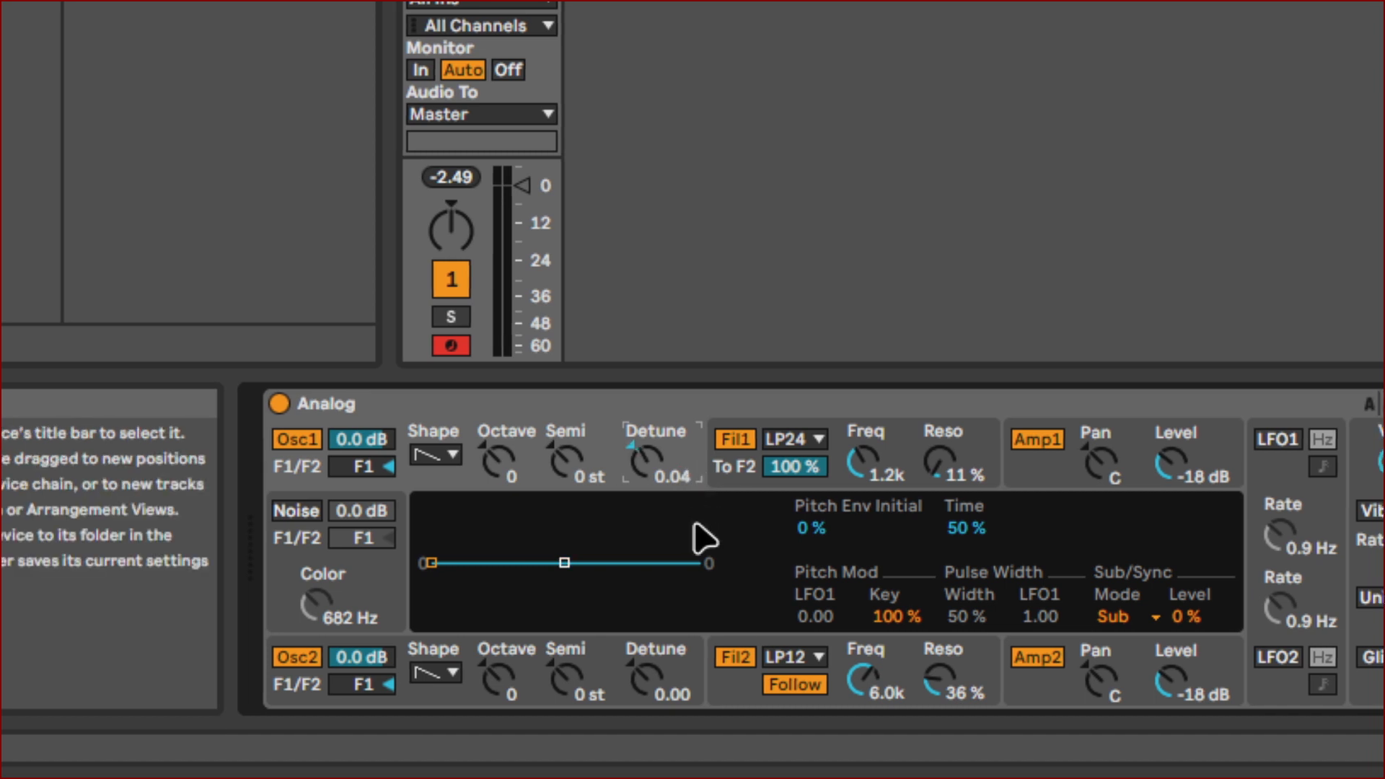
pyautogui.click(695, 690)
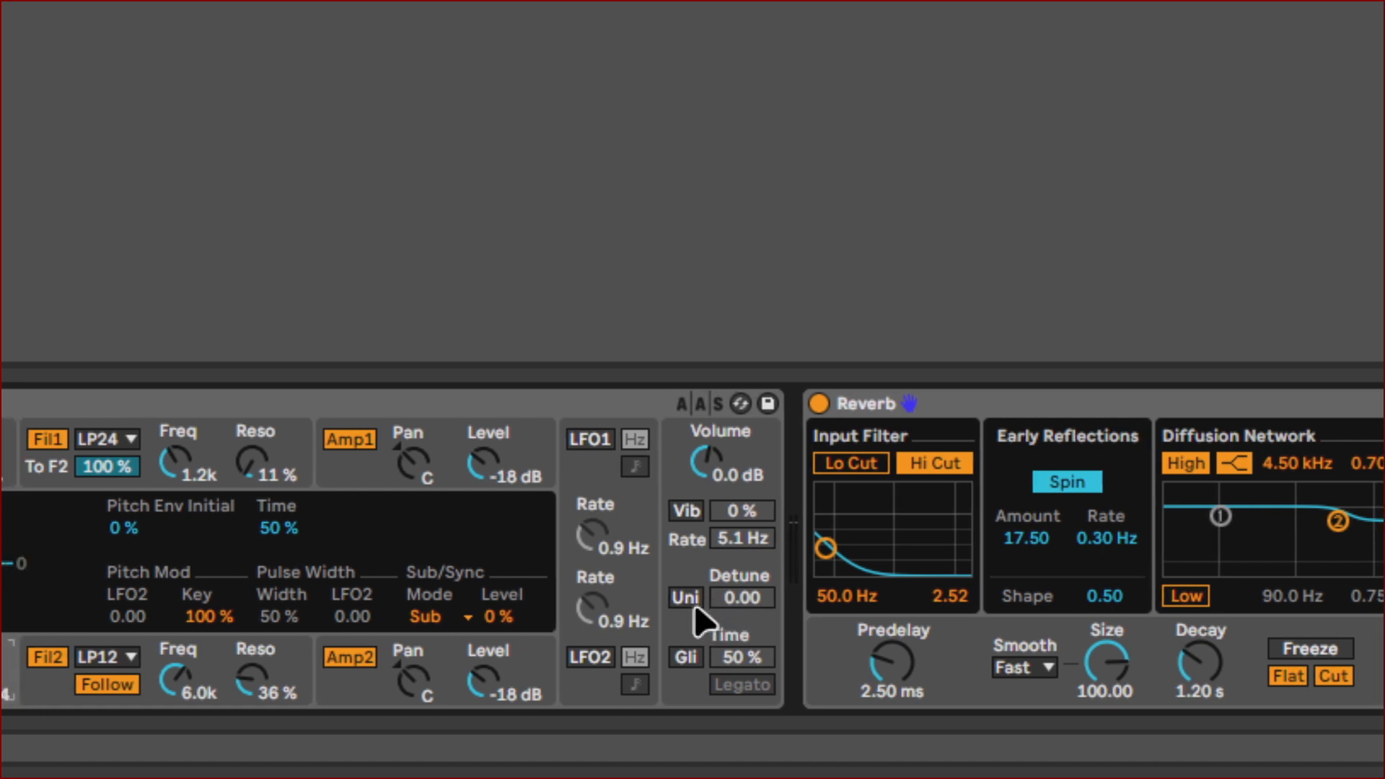
# Step: Switch on Analog's unison and raise its detune to 32.81
pyautogui.click(695, 603)
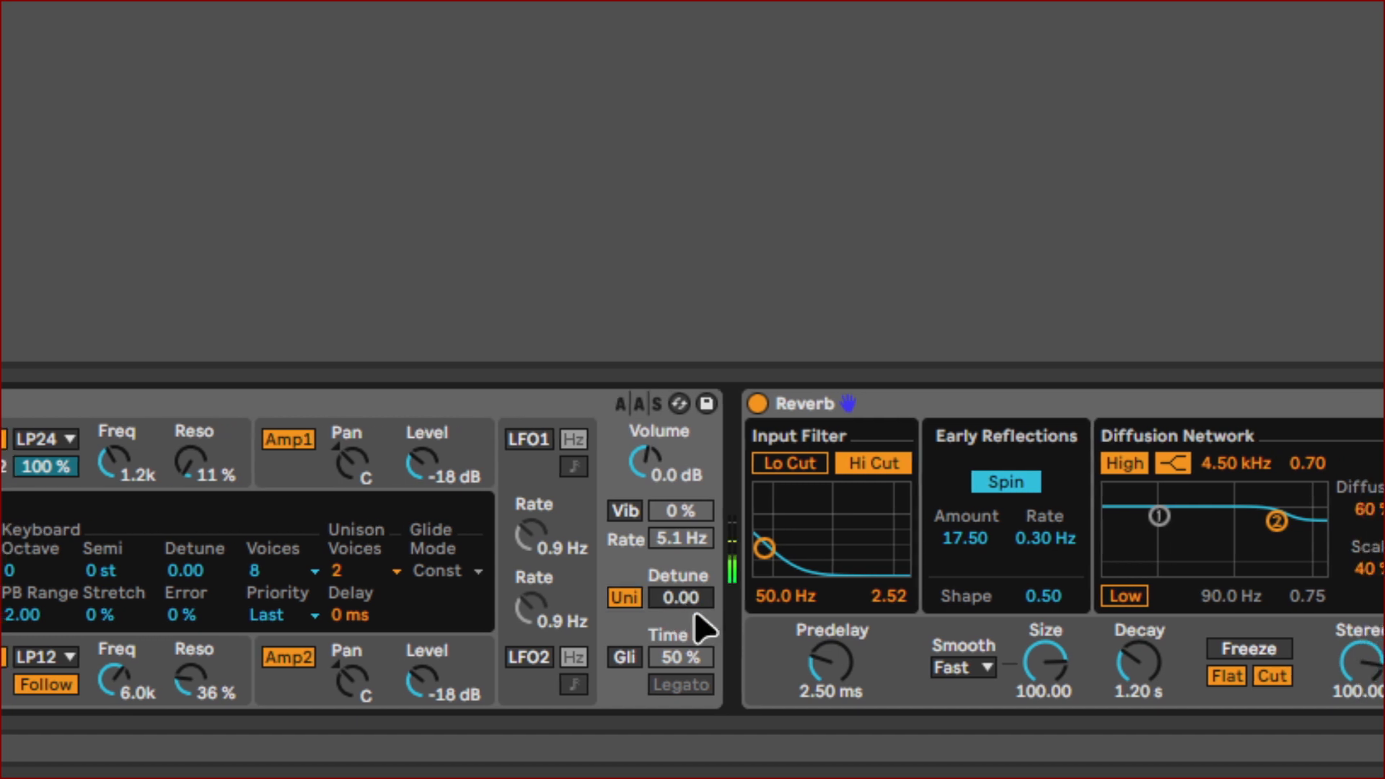
pyautogui.hscroll(1, 696, 577)
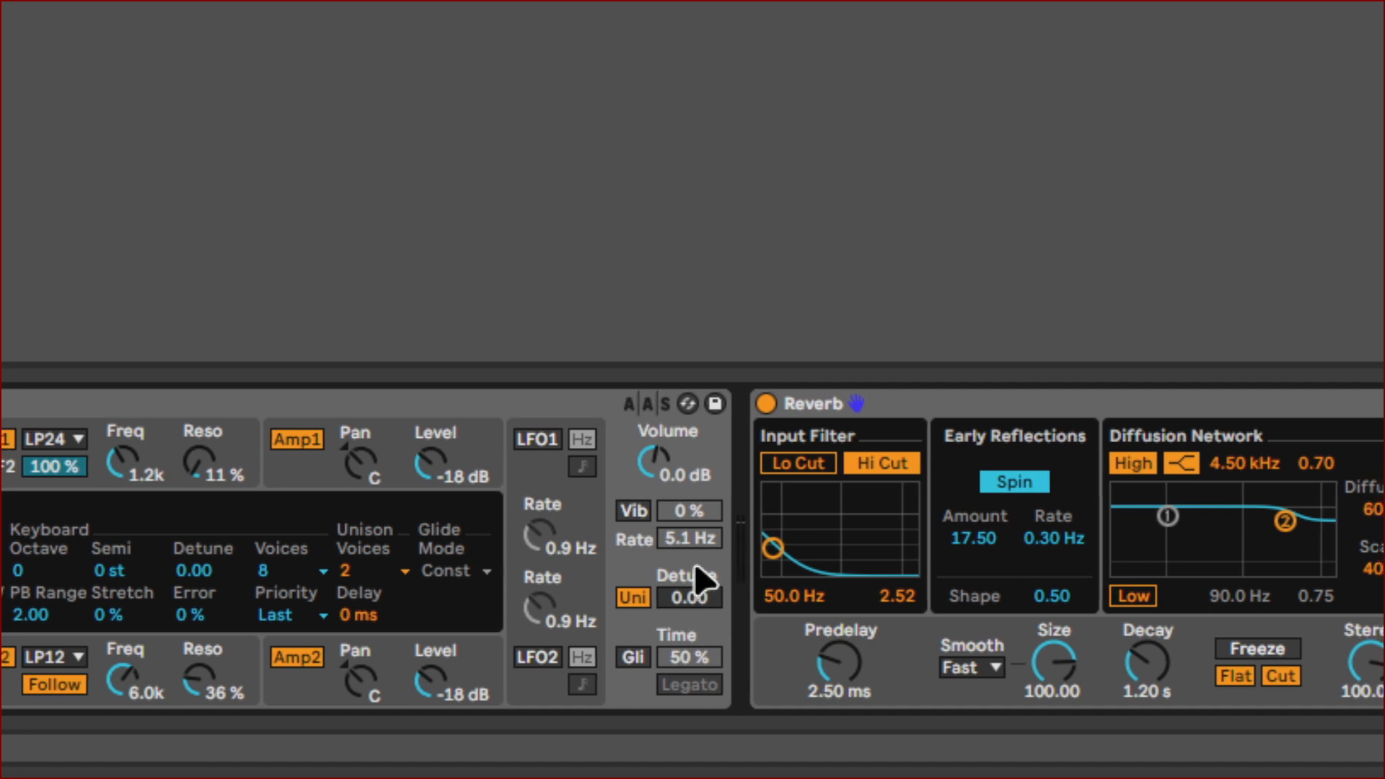
pyautogui.hscroll(-1, 697, 577)
pyautogui.click(697, 597)
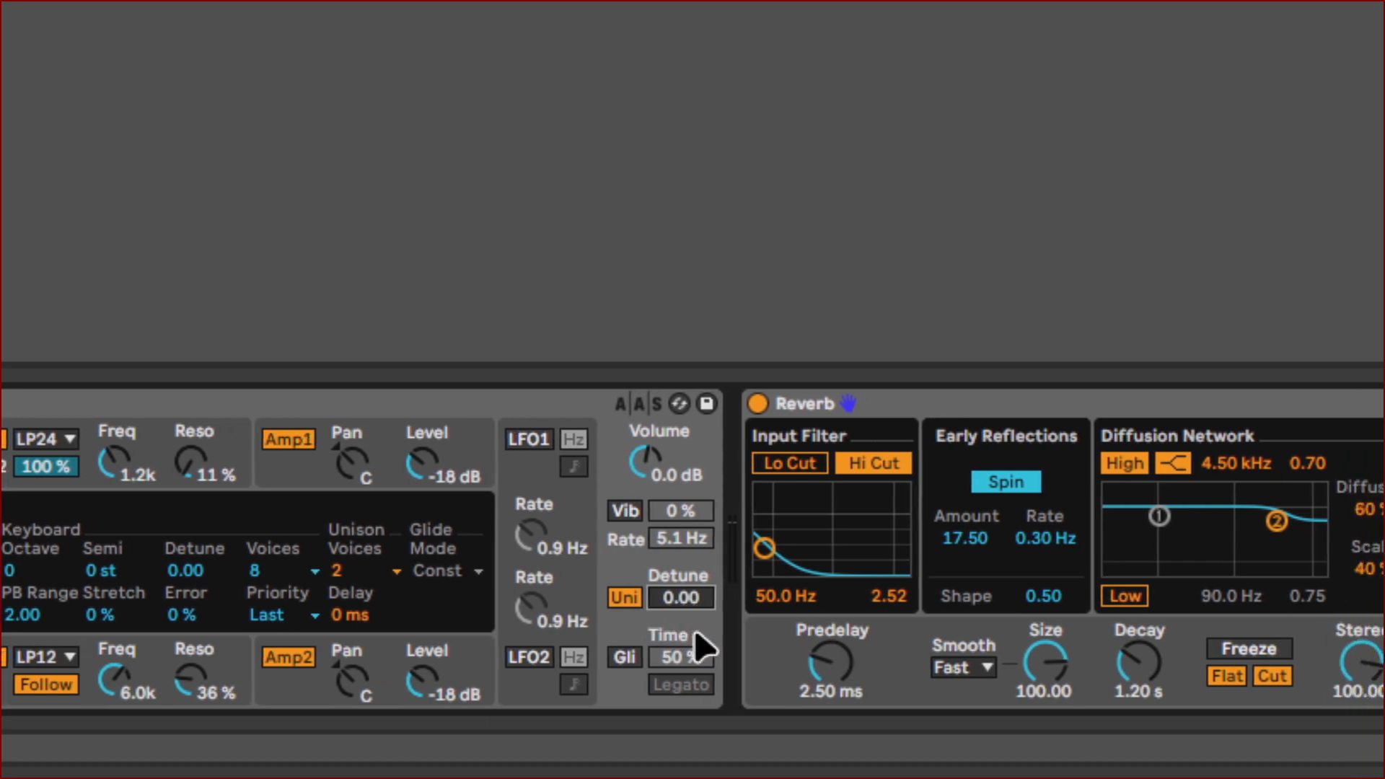
pyautogui.click(676, 604)
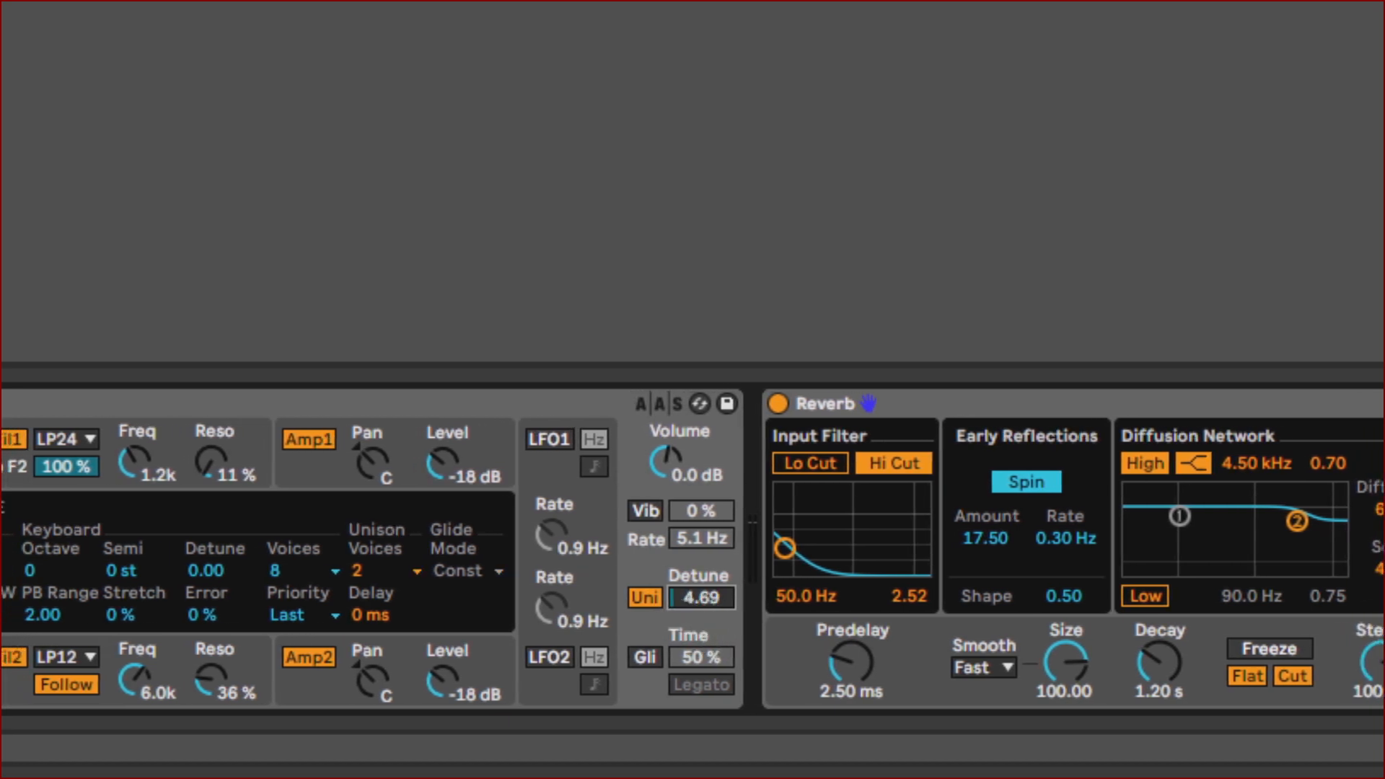
pyautogui.moveTo(701, 597); pyautogui.dragTo(701, 560)
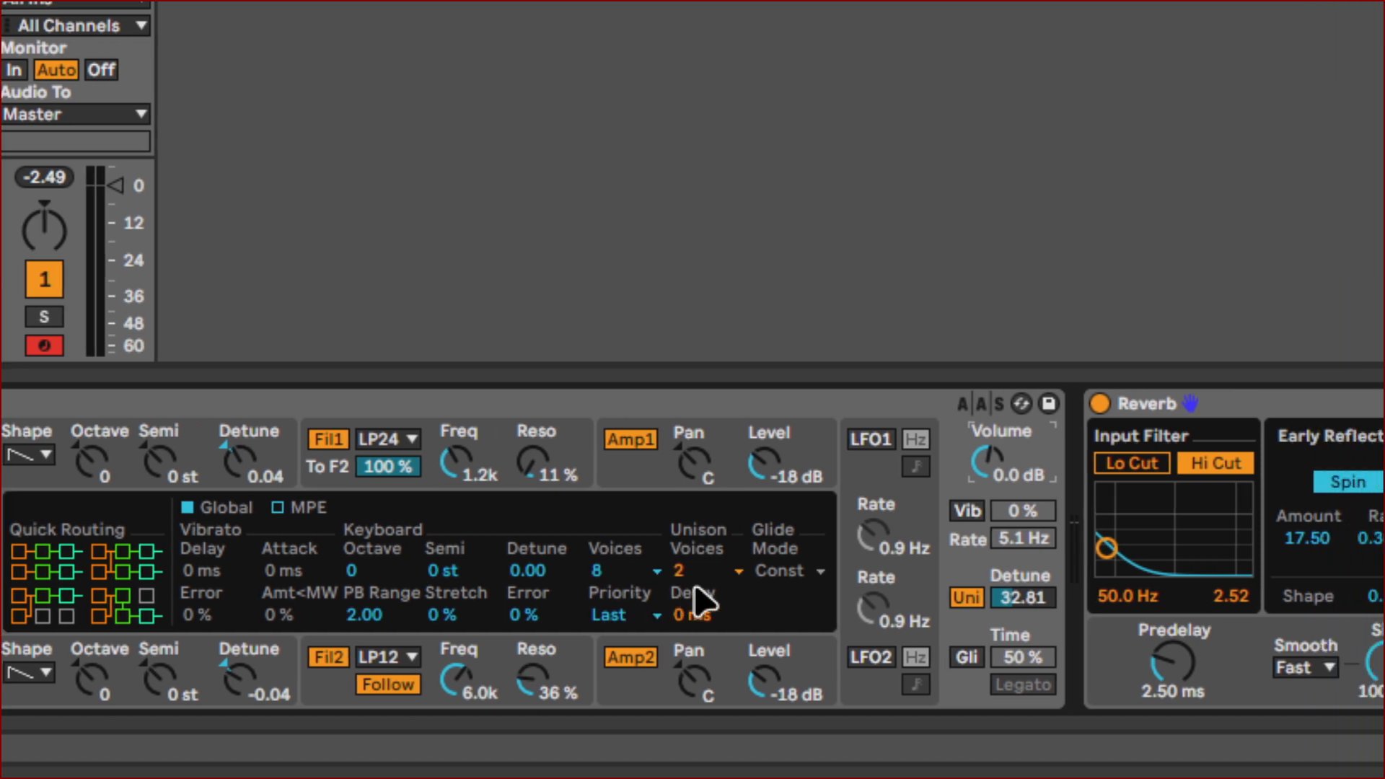
# Step: Set the number of unison voices to 4 and switch unison off
pyautogui.click(695, 575)
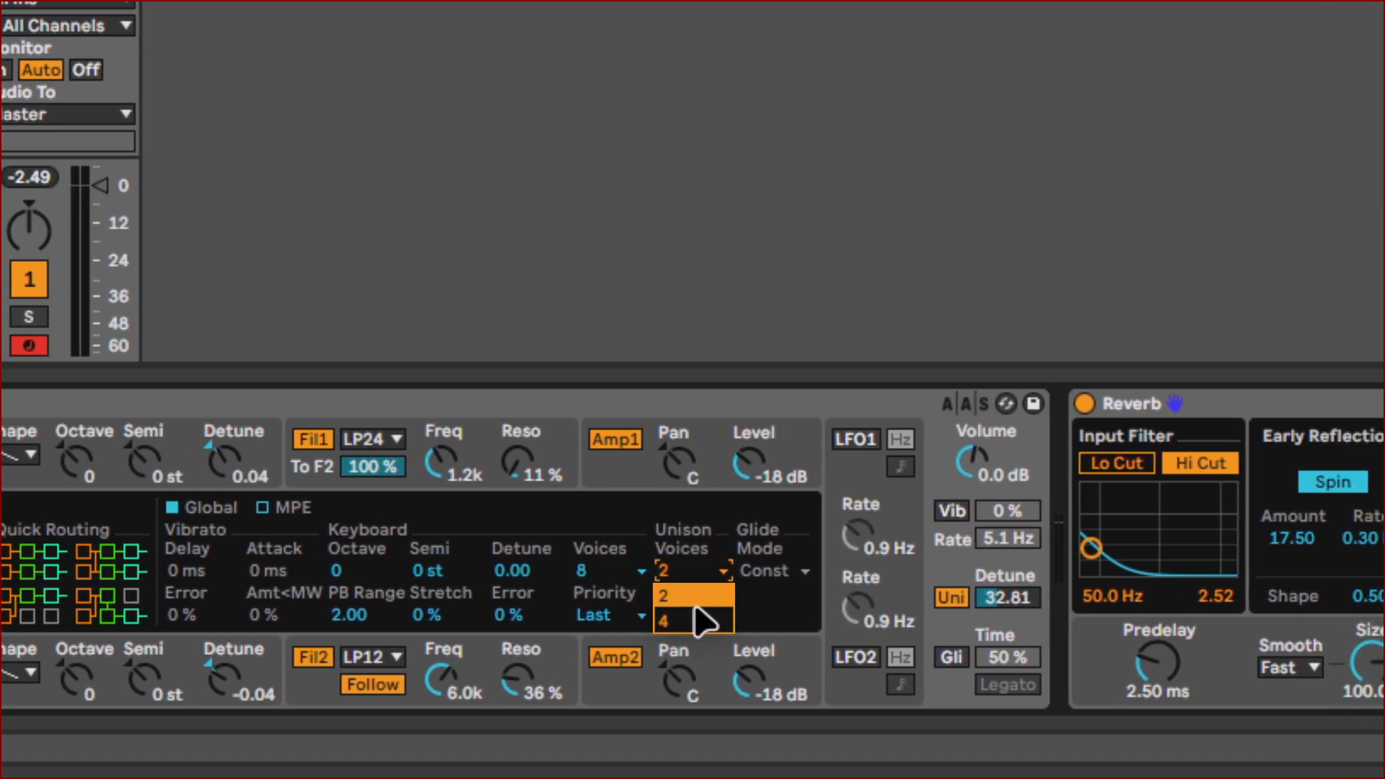
pyautogui.click(706, 623)
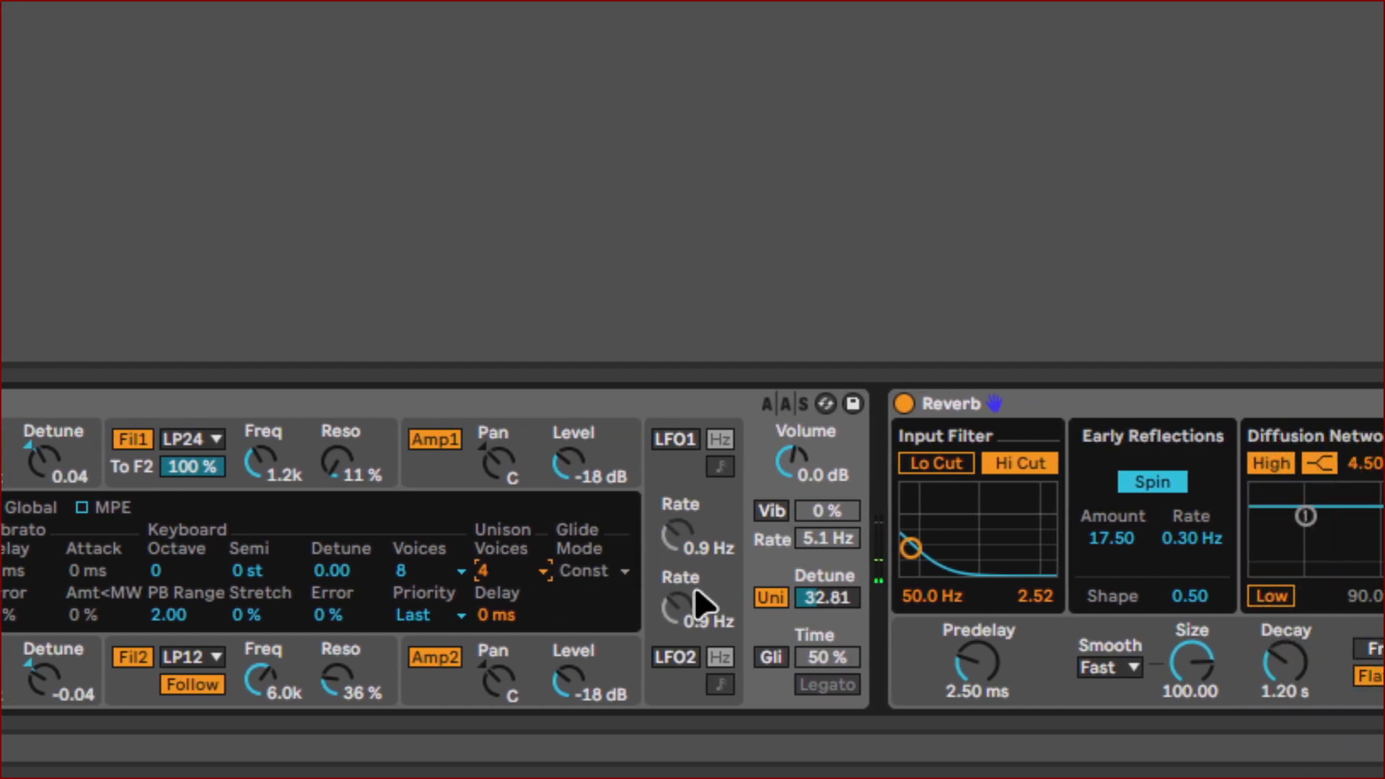
pyautogui.click(700, 597)
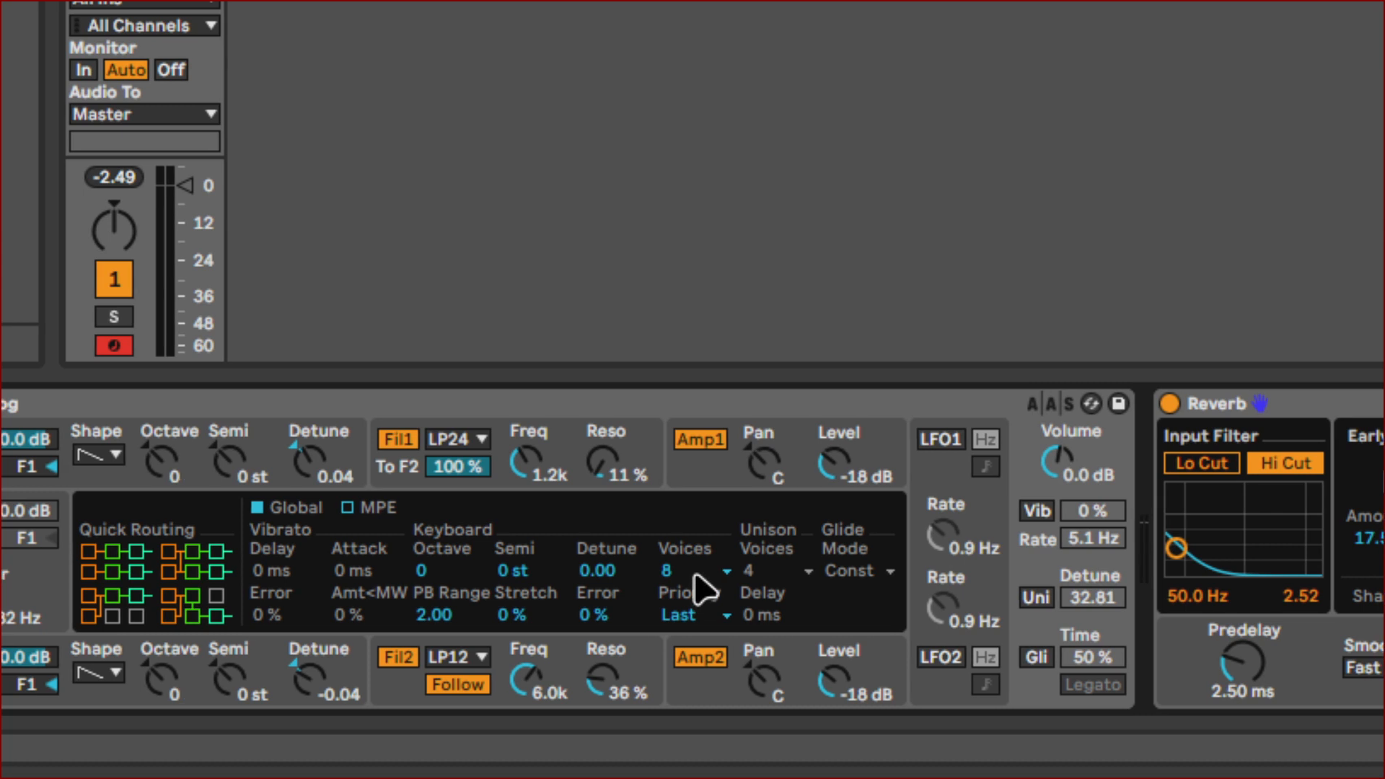
pyautogui.click(694, 572)
pyautogui.click(792, 572)
pyautogui.click(771, 572)
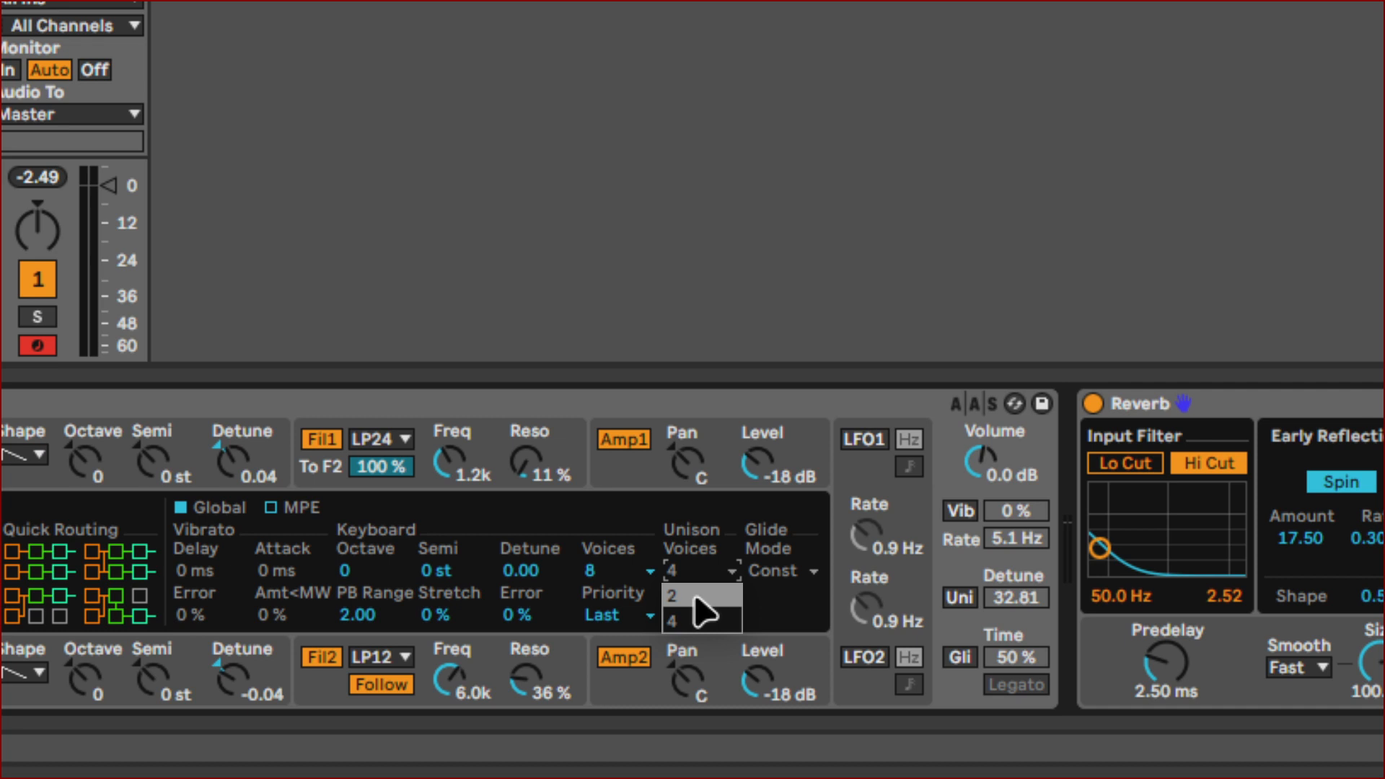
pyautogui.click(701, 620)
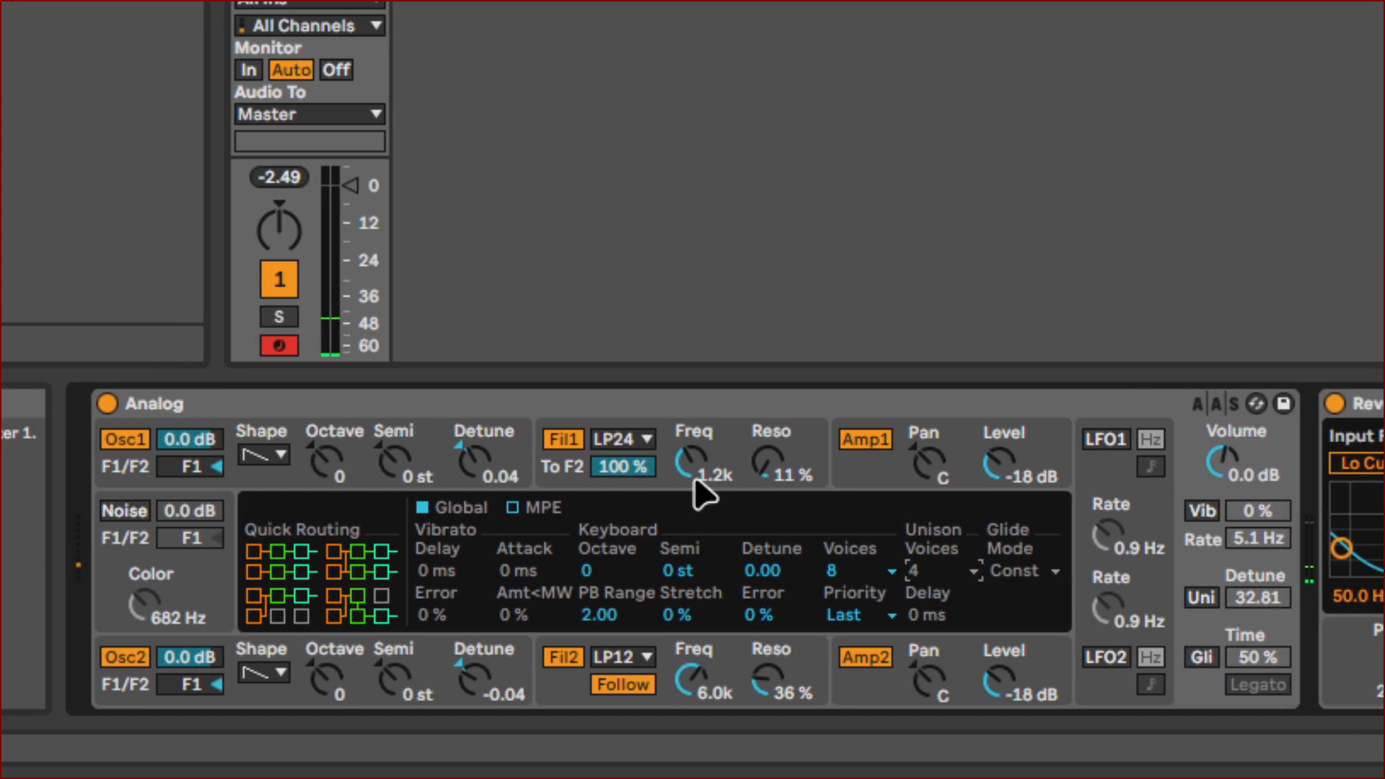
# Step: Set Fil1's cutoff frequency to 7.1k and Fil2's to 608
pyautogui.click(695, 480)
pyautogui.moveTo(695, 480); pyautogui.dragTo(695, 443)
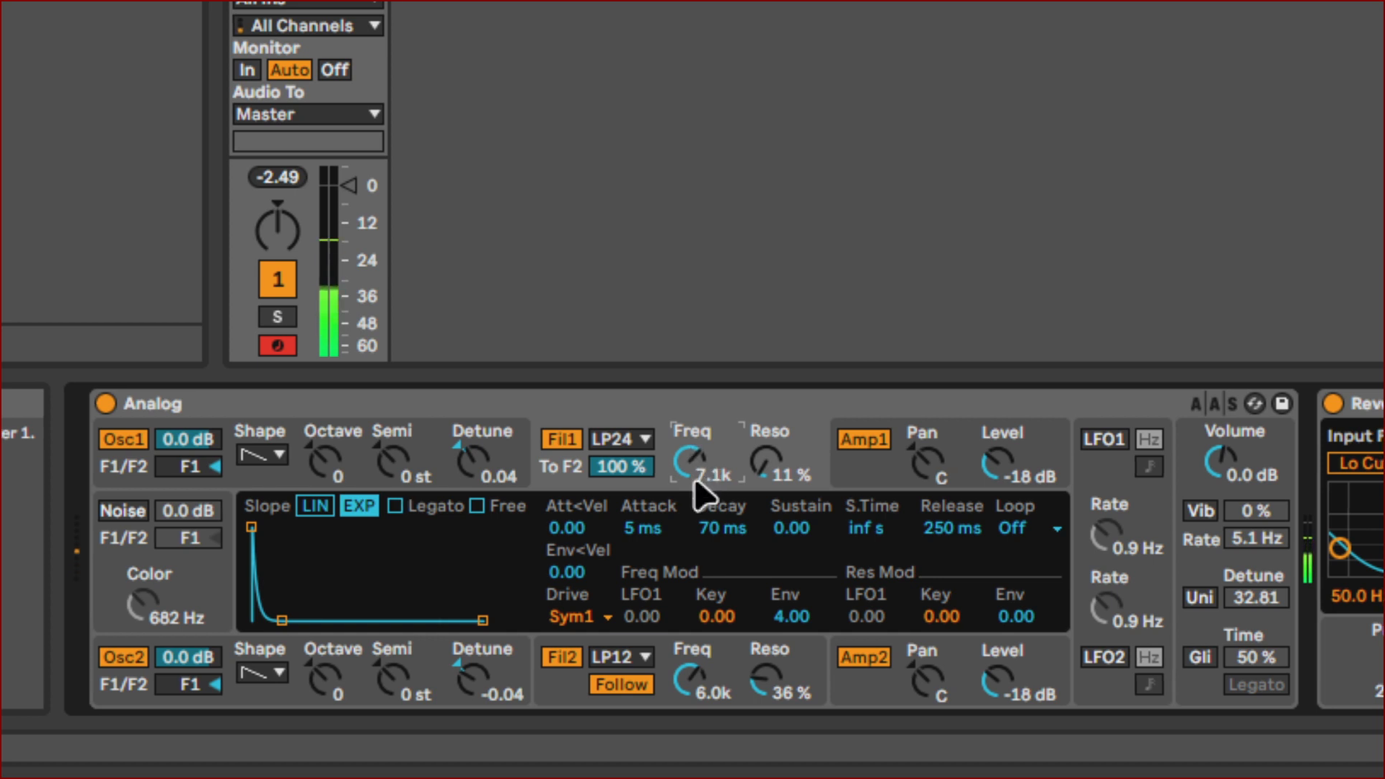
pyautogui.moveTo(696, 678)
pyautogui.mouseDown()
pyautogui.moveTo(696, 646)
pyautogui.moveTo(696, 687)
pyautogui.mouseUp()
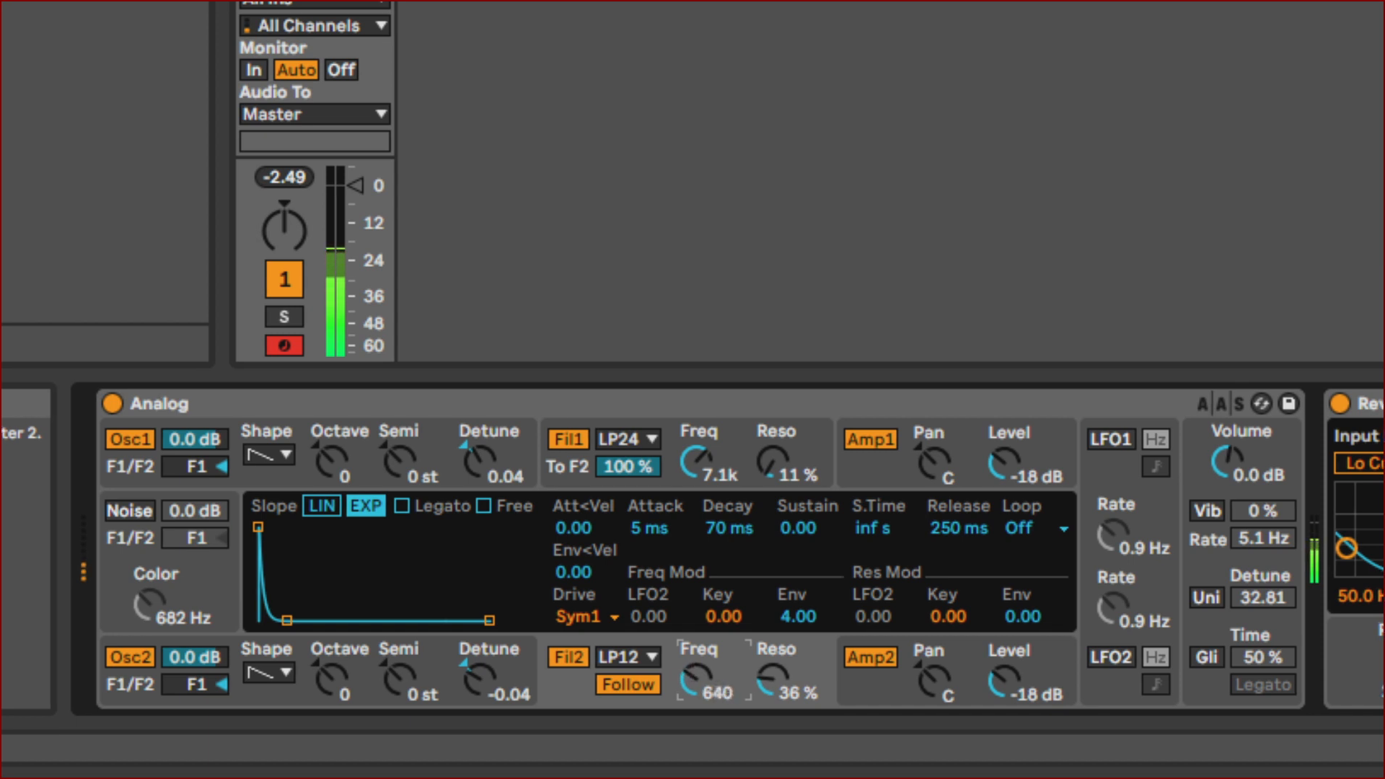
pyautogui.moveTo(696, 688); pyautogui.dragTo(696, 653)
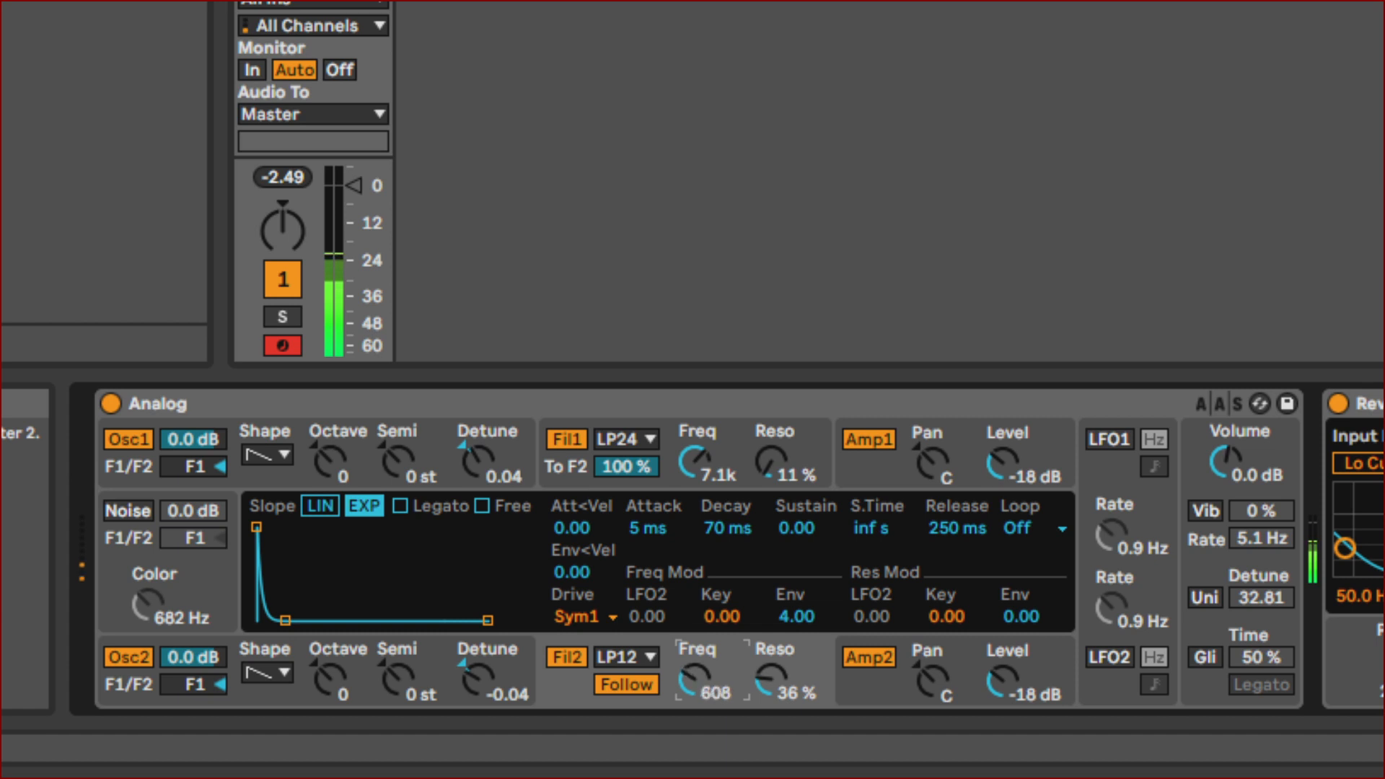
# Step: Set Fil2's resonance to 44 % and Fil1's resonance to 11 %
pyautogui.click(772, 681)
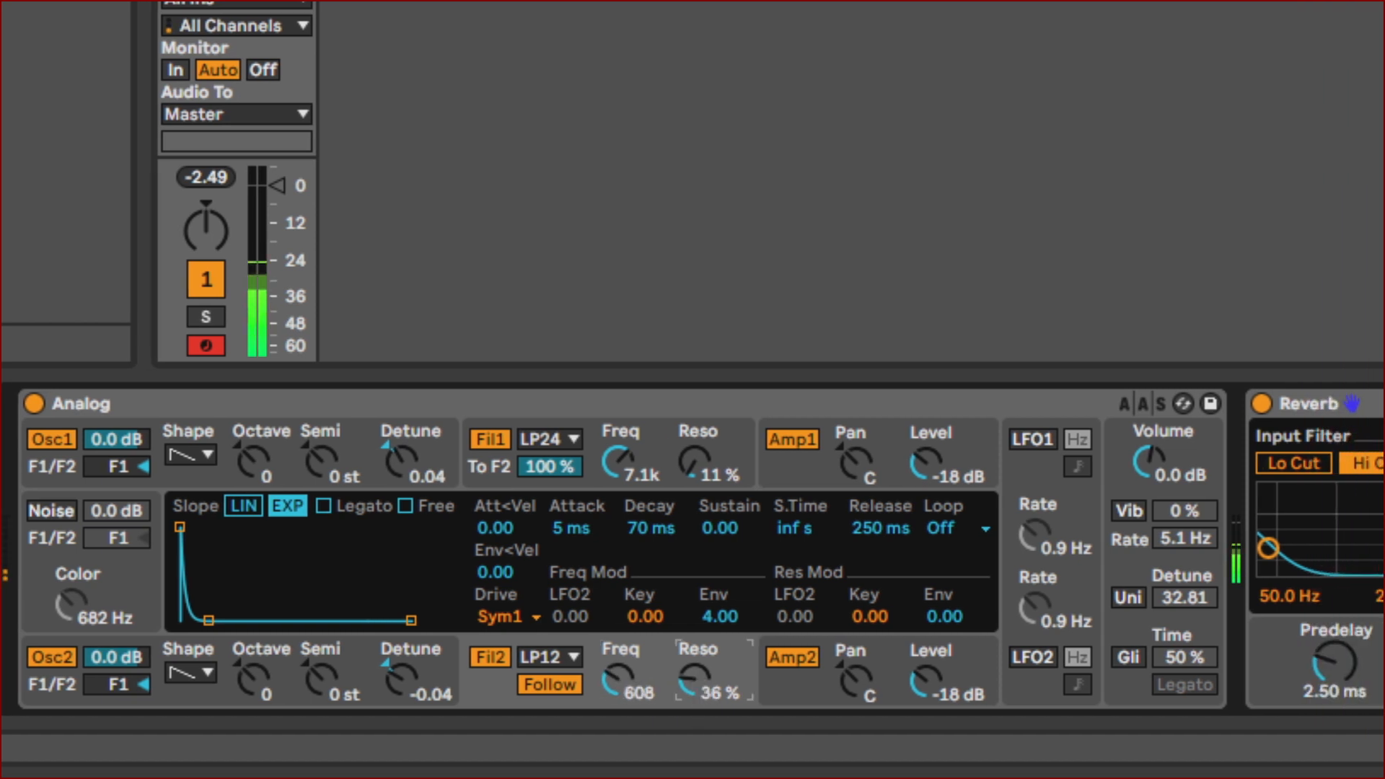
pyautogui.moveTo(694, 678); pyautogui.dragTo(694, 679)
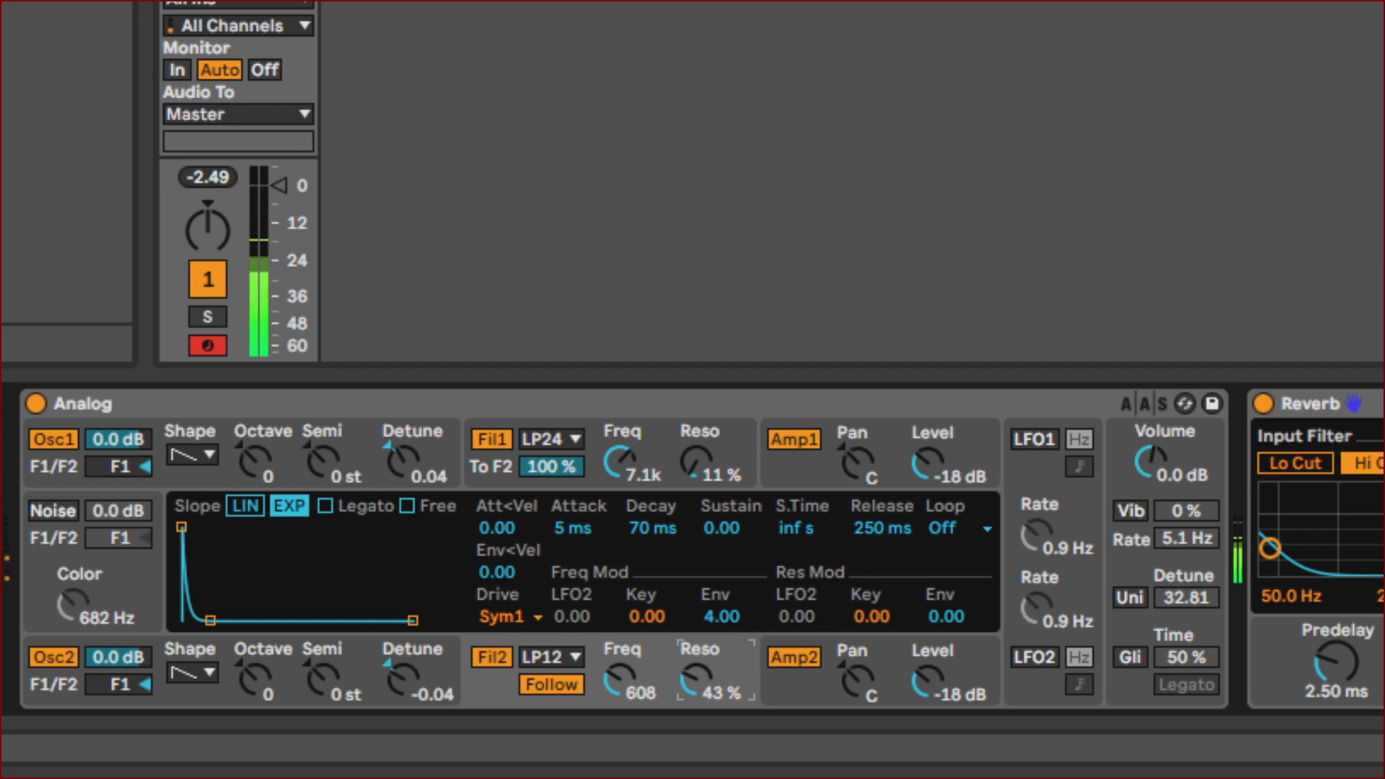
pyautogui.moveTo(694, 679); pyautogui.dragTo(693, 677)
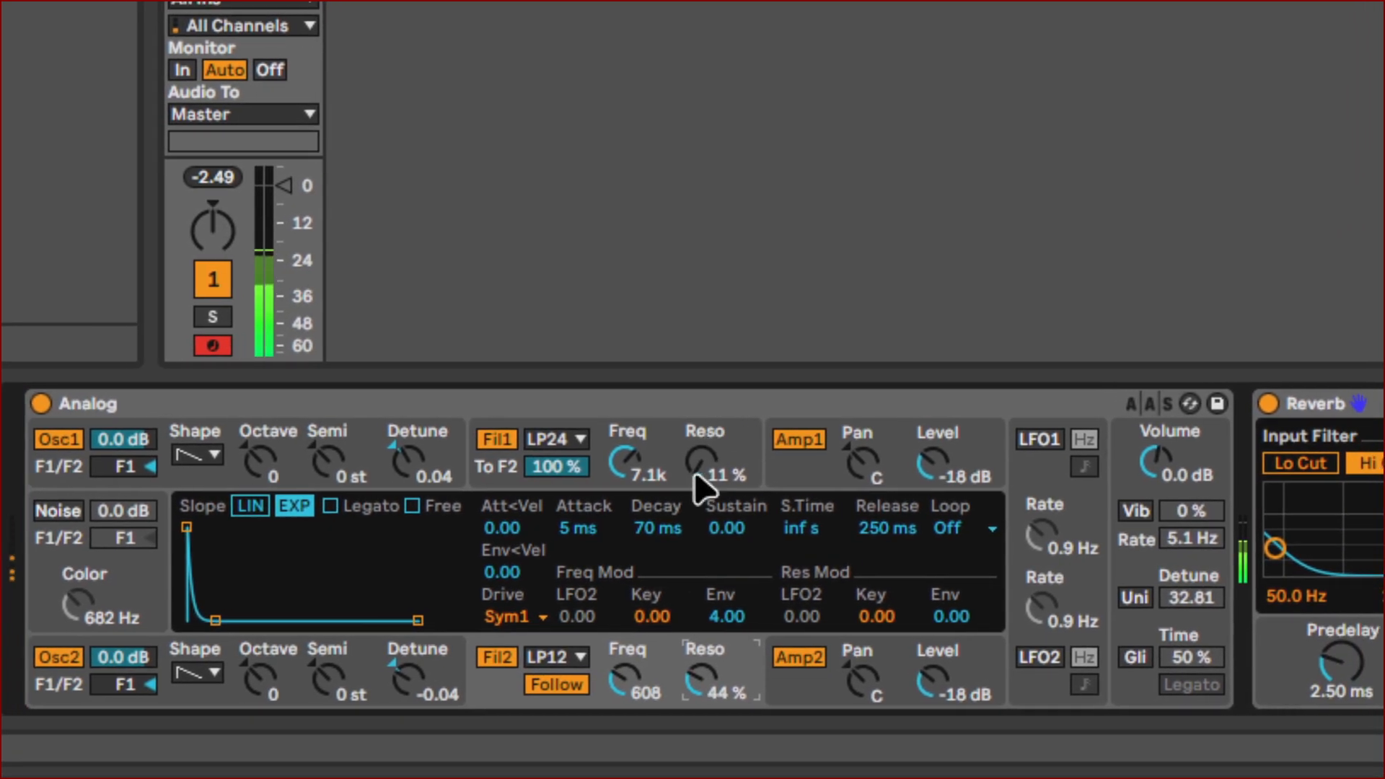
pyautogui.moveTo(698, 462)
pyautogui.mouseDown()
pyautogui.moveTo(698, 436)
pyautogui.moveTo(699, 459)
pyautogui.mouseUp()
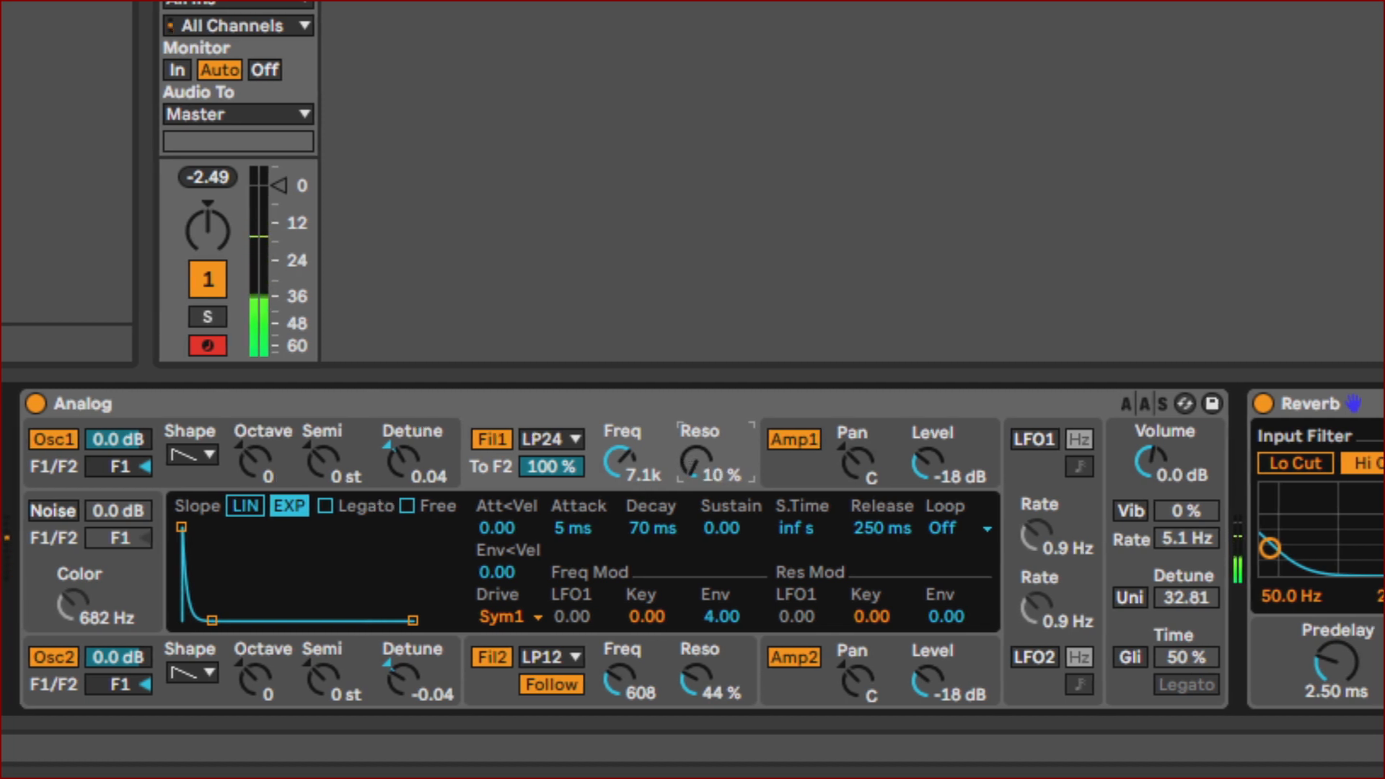
pyautogui.moveTo(699, 459); pyautogui.dragTo(698, 458)
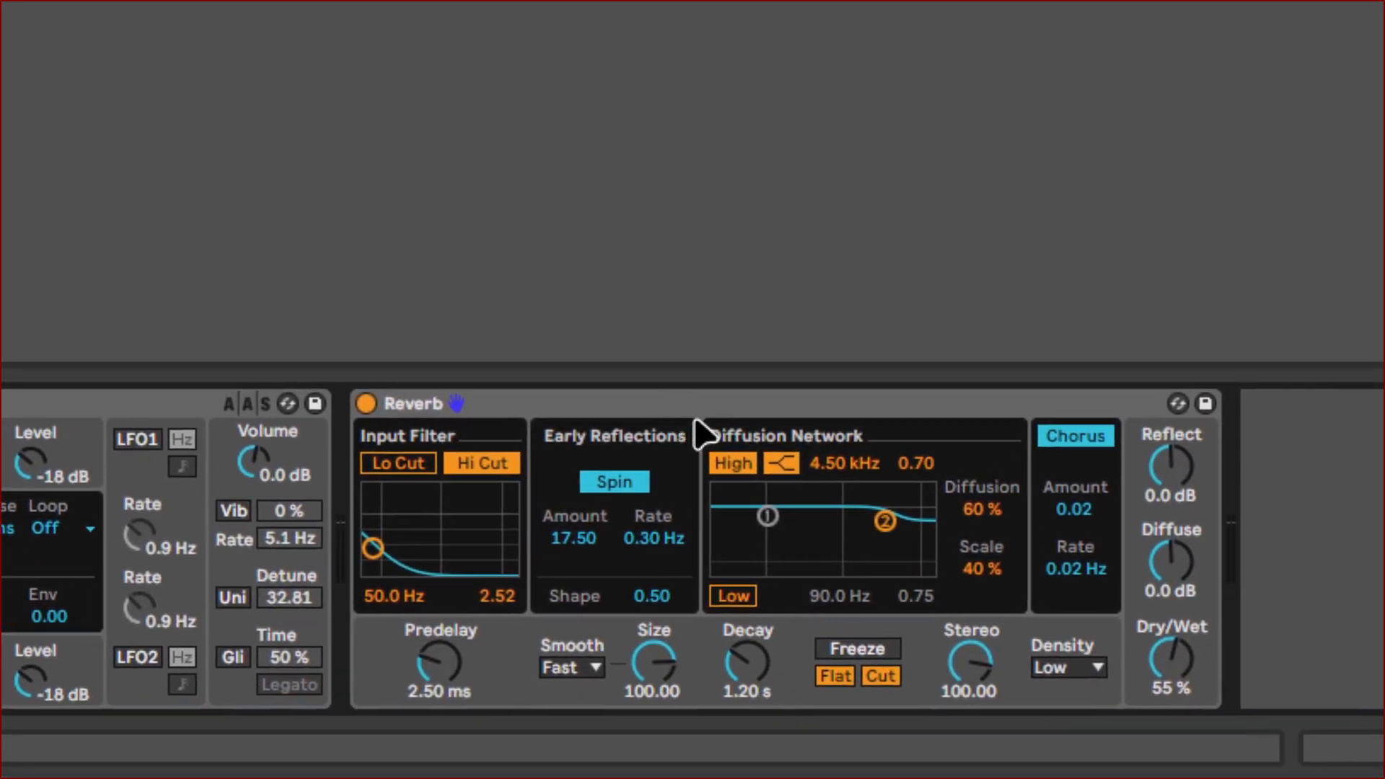
# Step: Delete the Reverb device from the track
pyautogui.click(694, 404)
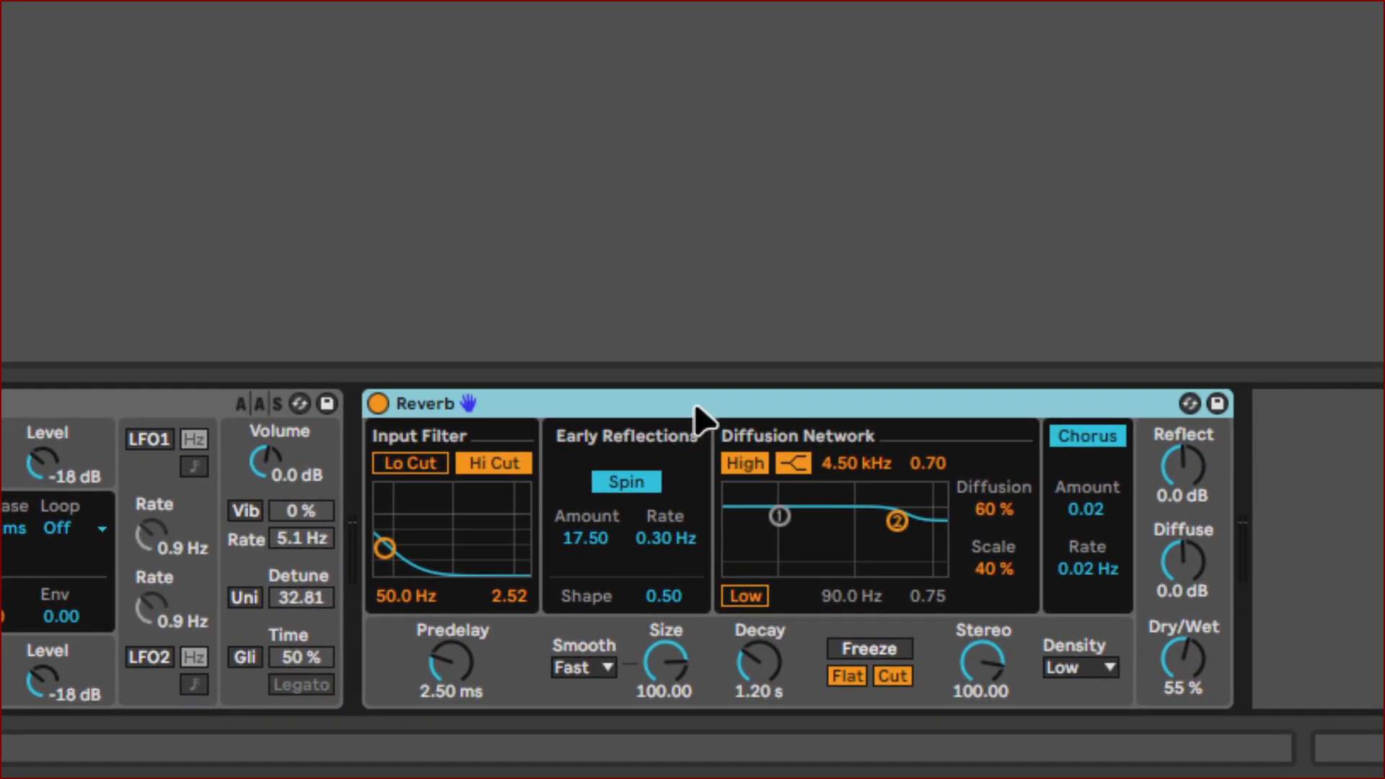
pyautogui.press('Delete')
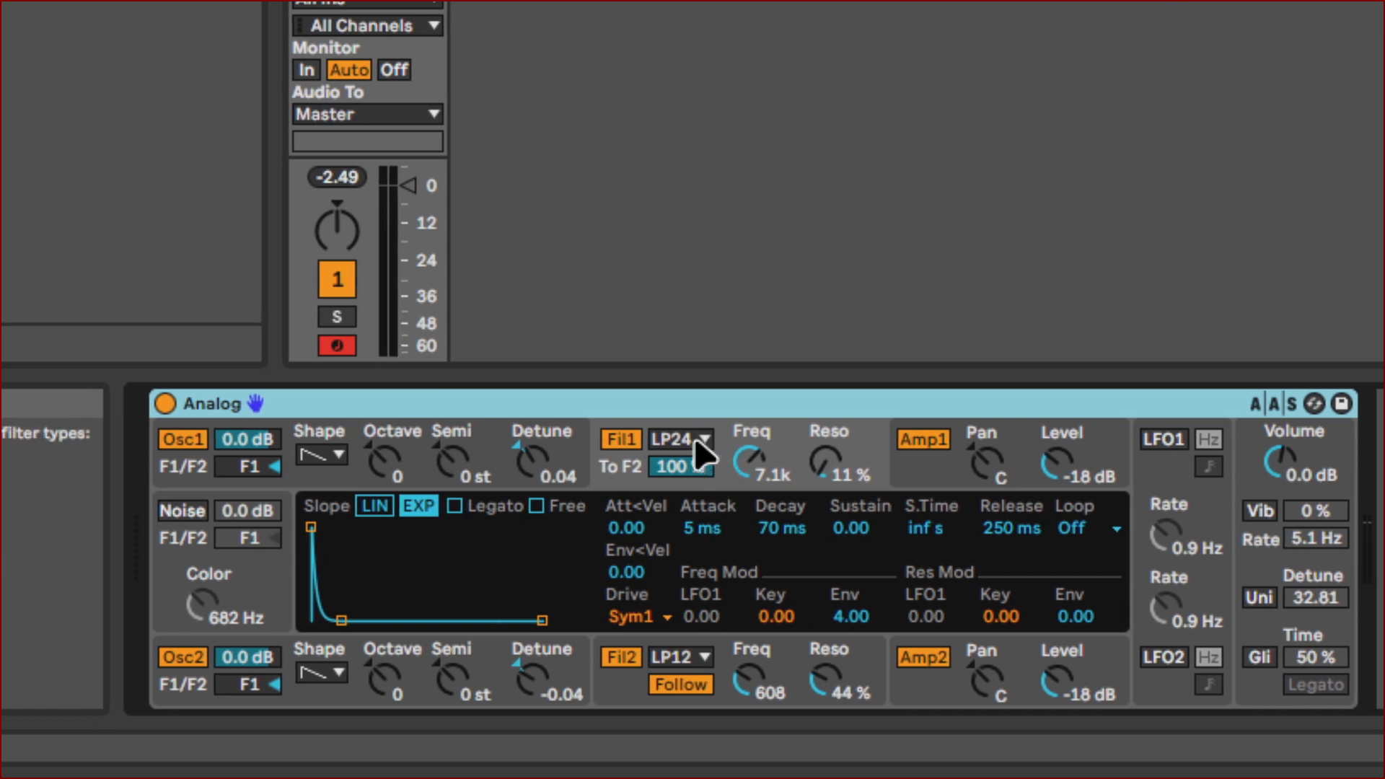
# Step: Change Fil1's filter type to Low-pass 12dB/oct and lower its cutoff frequency to 640
pyautogui.click(697, 441)
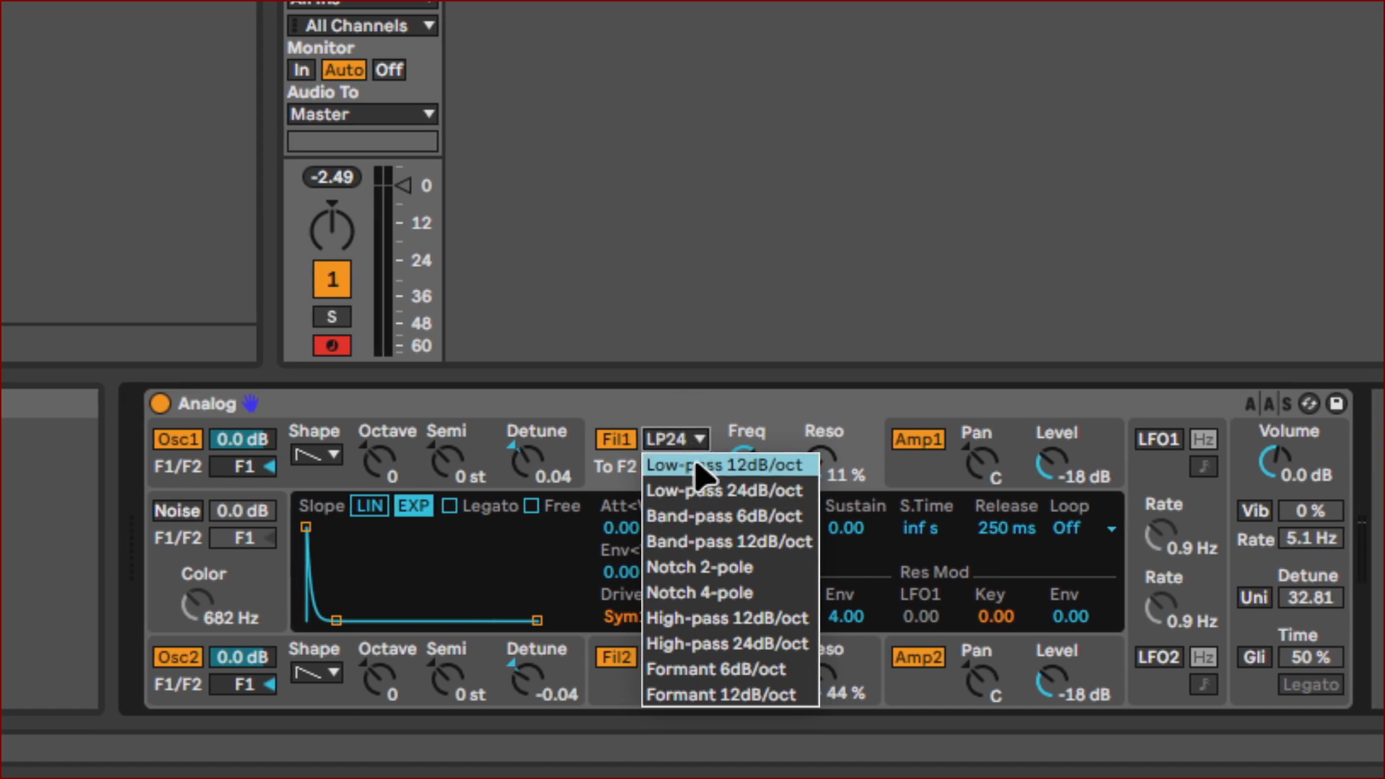
pyautogui.click(696, 468)
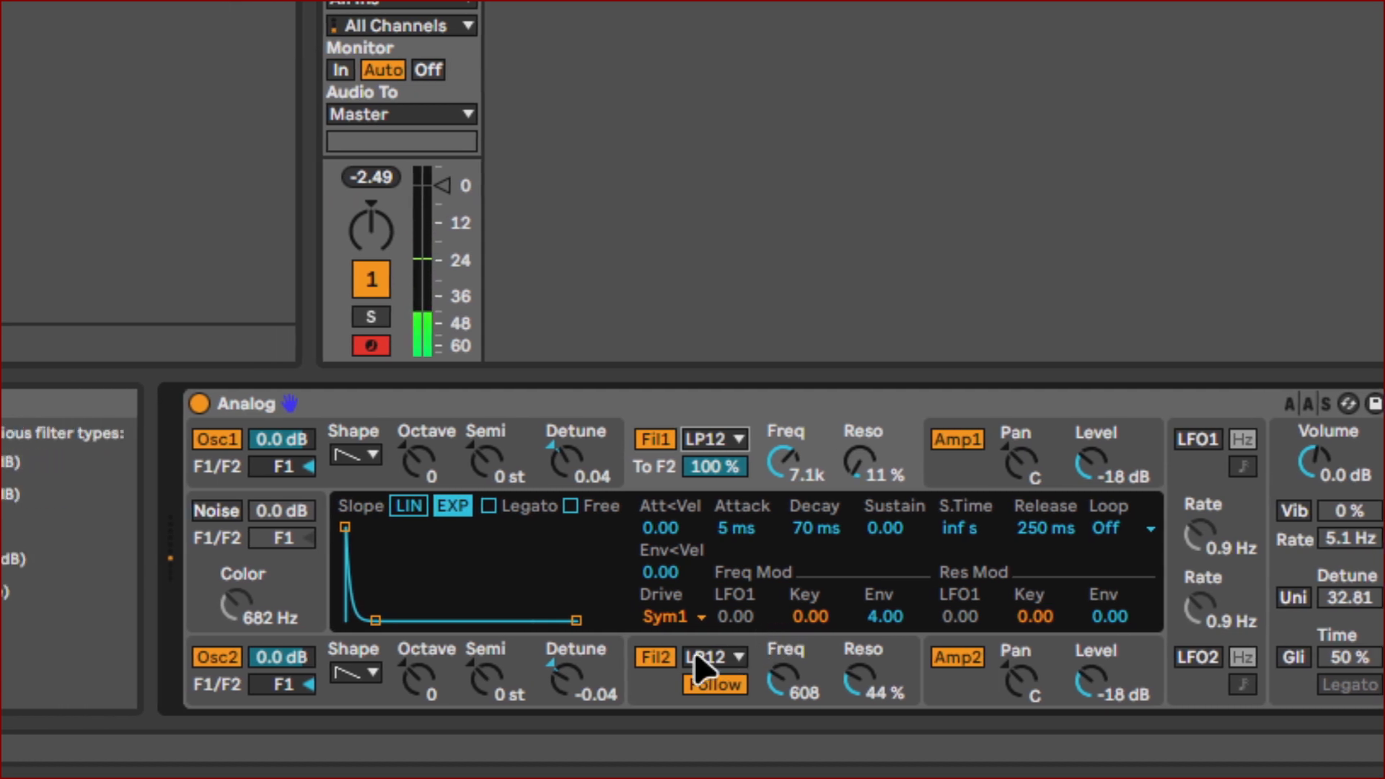
pyautogui.click(700, 660)
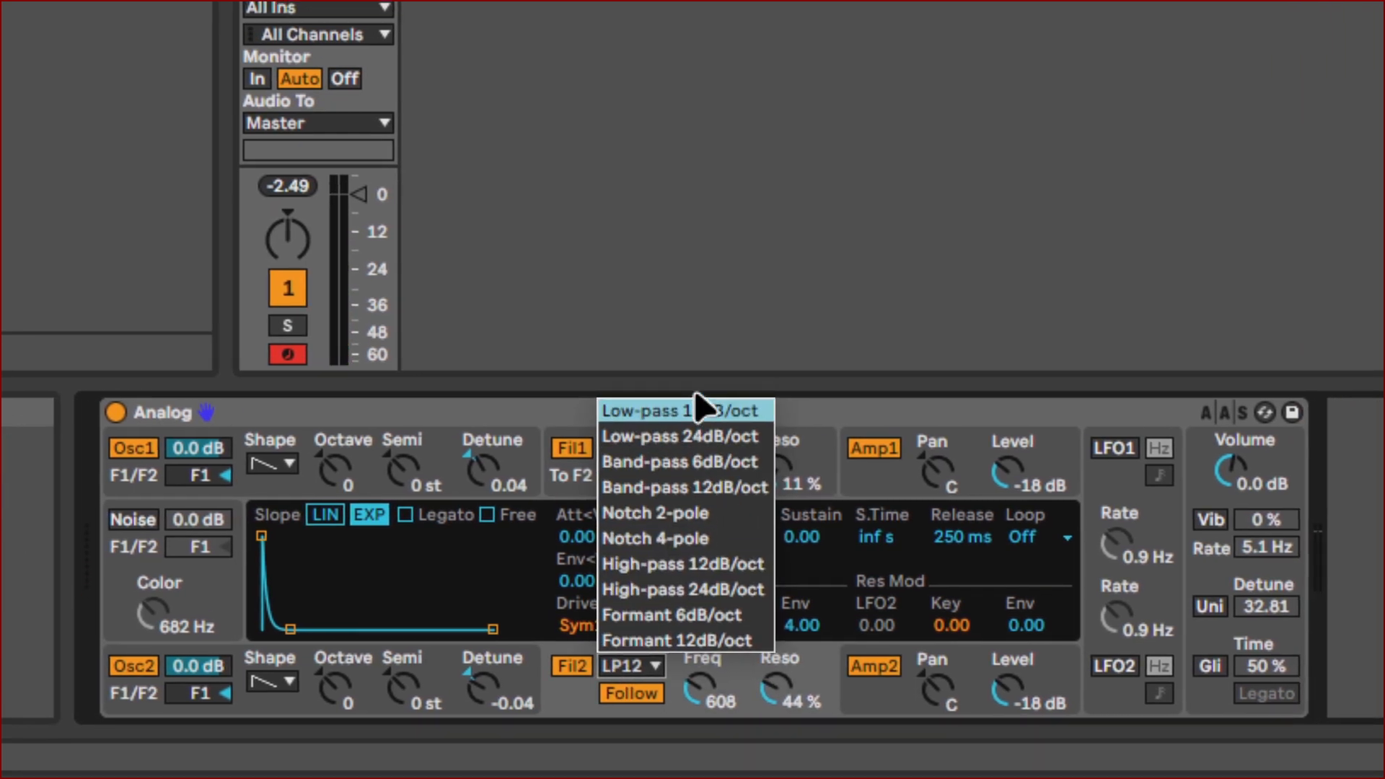
pyautogui.click(785, 395)
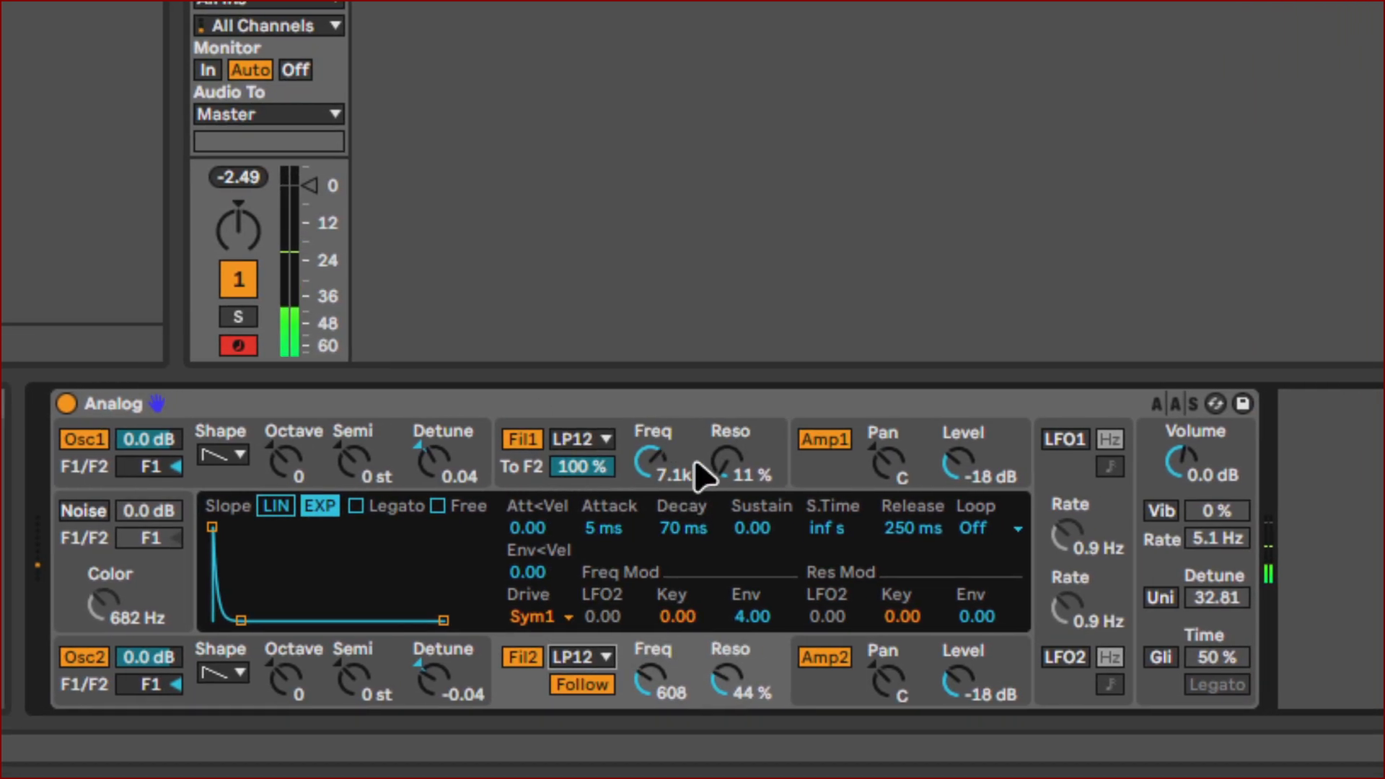
pyautogui.click(698, 469)
pyautogui.moveTo(701, 462); pyautogui.dragTo(701, 511)
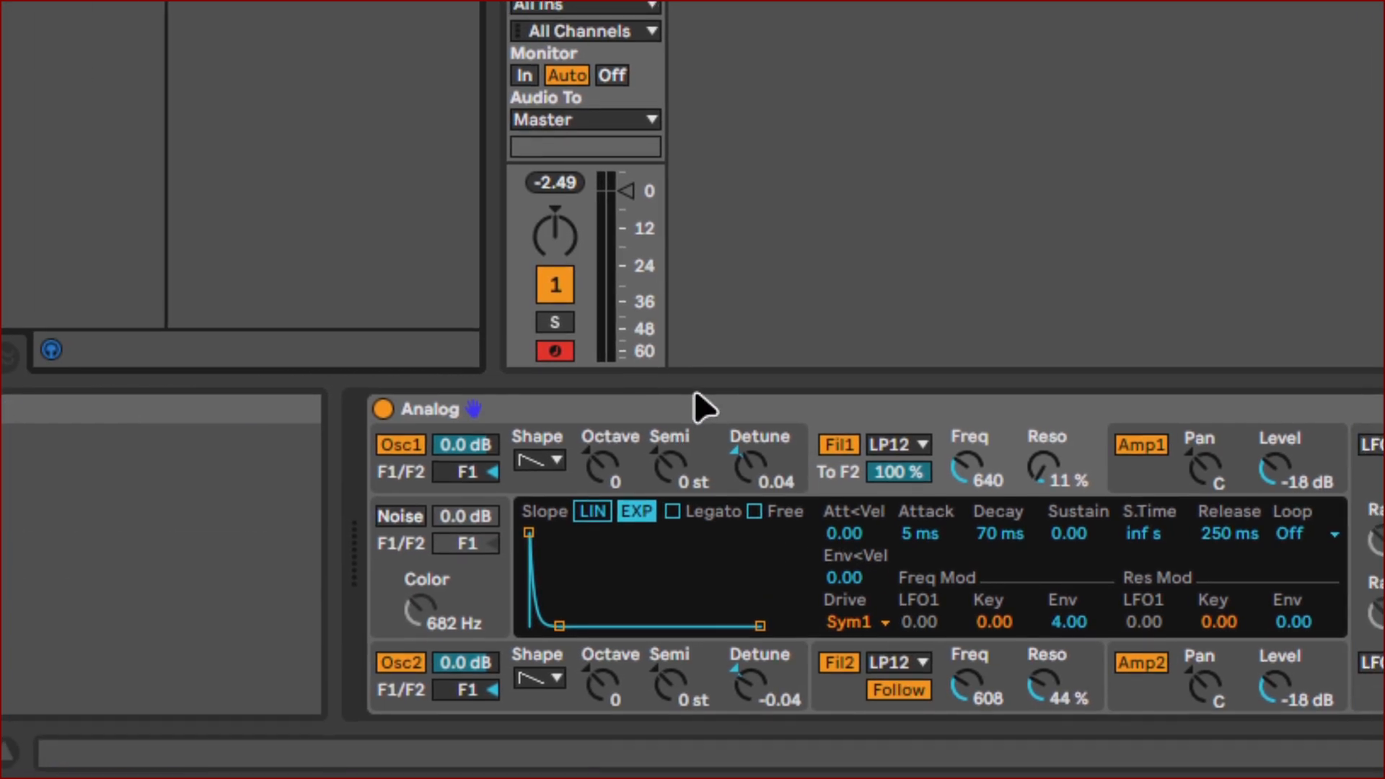
# Step: Delete the Analog device and load a fresh Analog instrument onto the MIDI track
pyautogui.click(695, 397)
pyautogui.press('Delete')
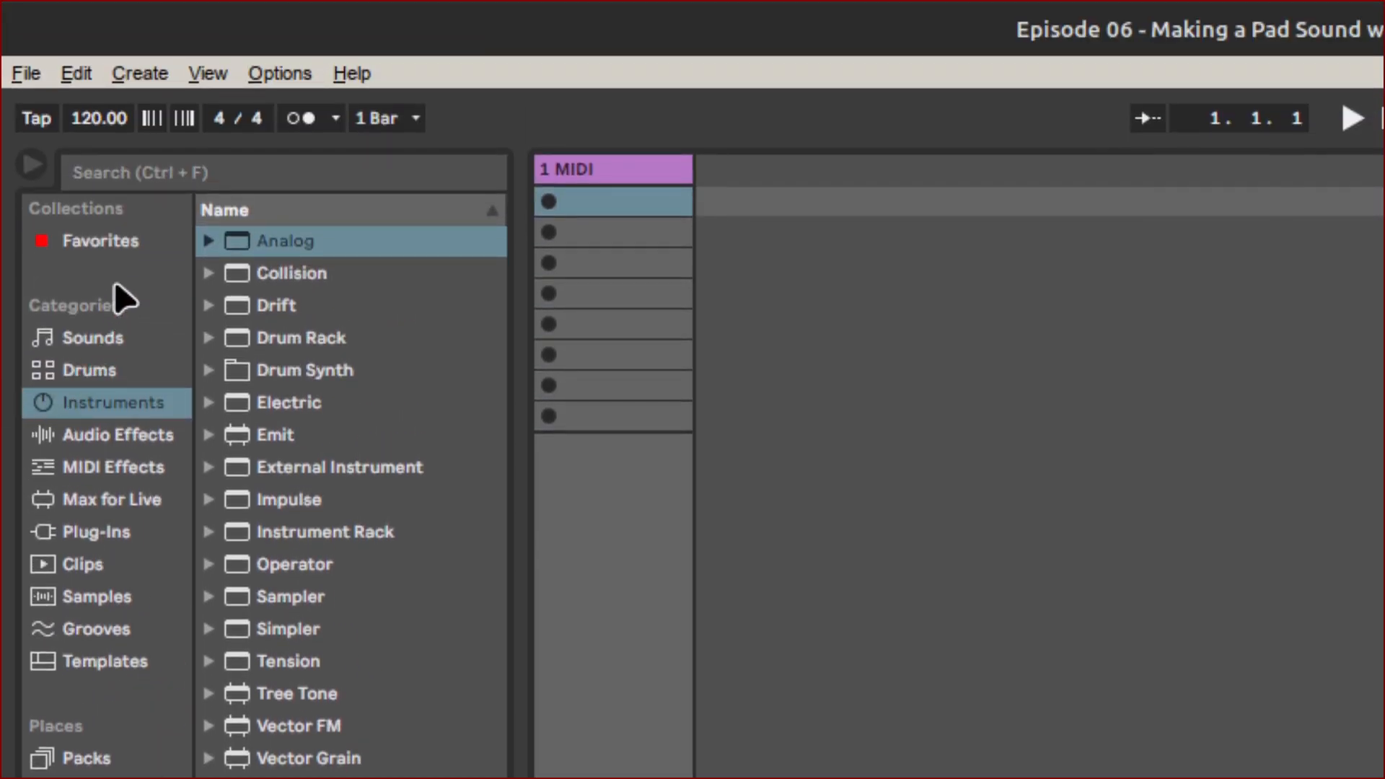
pyautogui.doubleClick(290, 251)
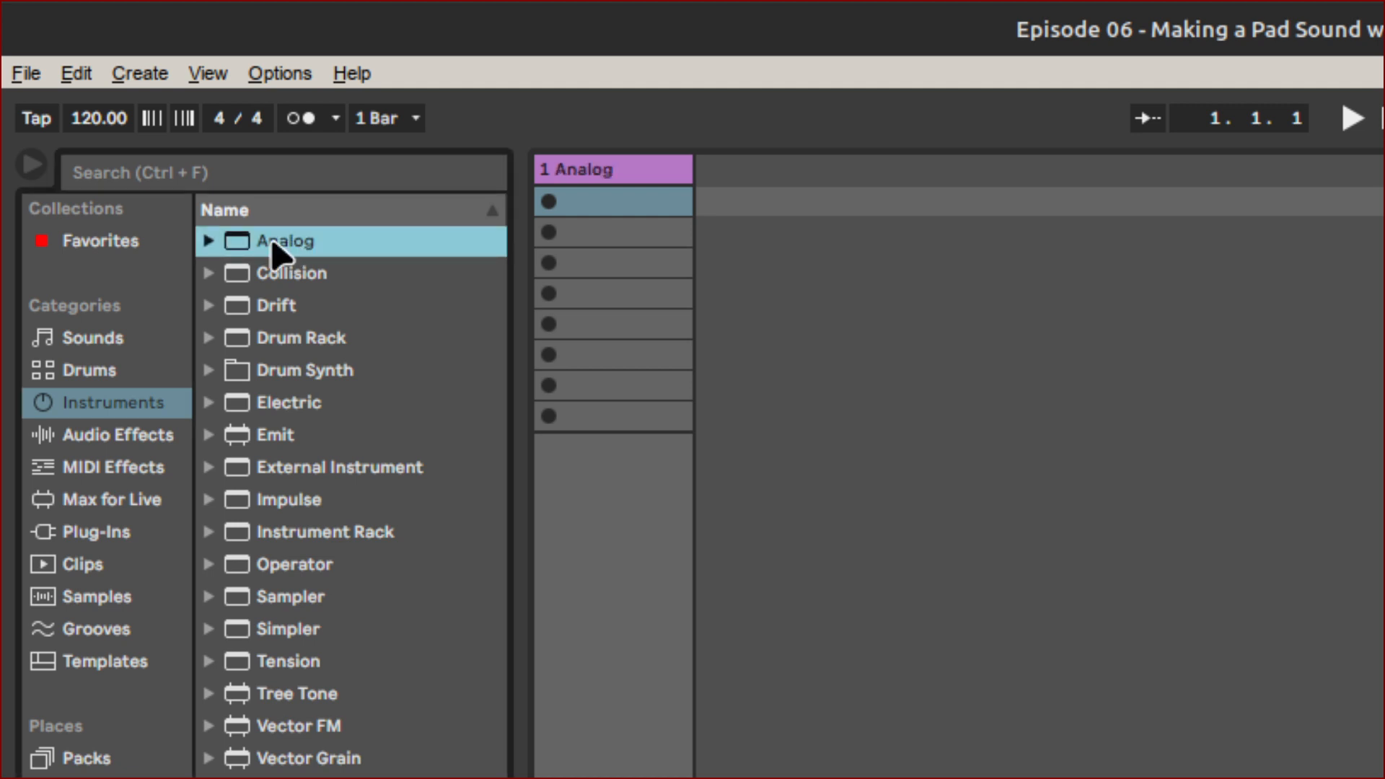
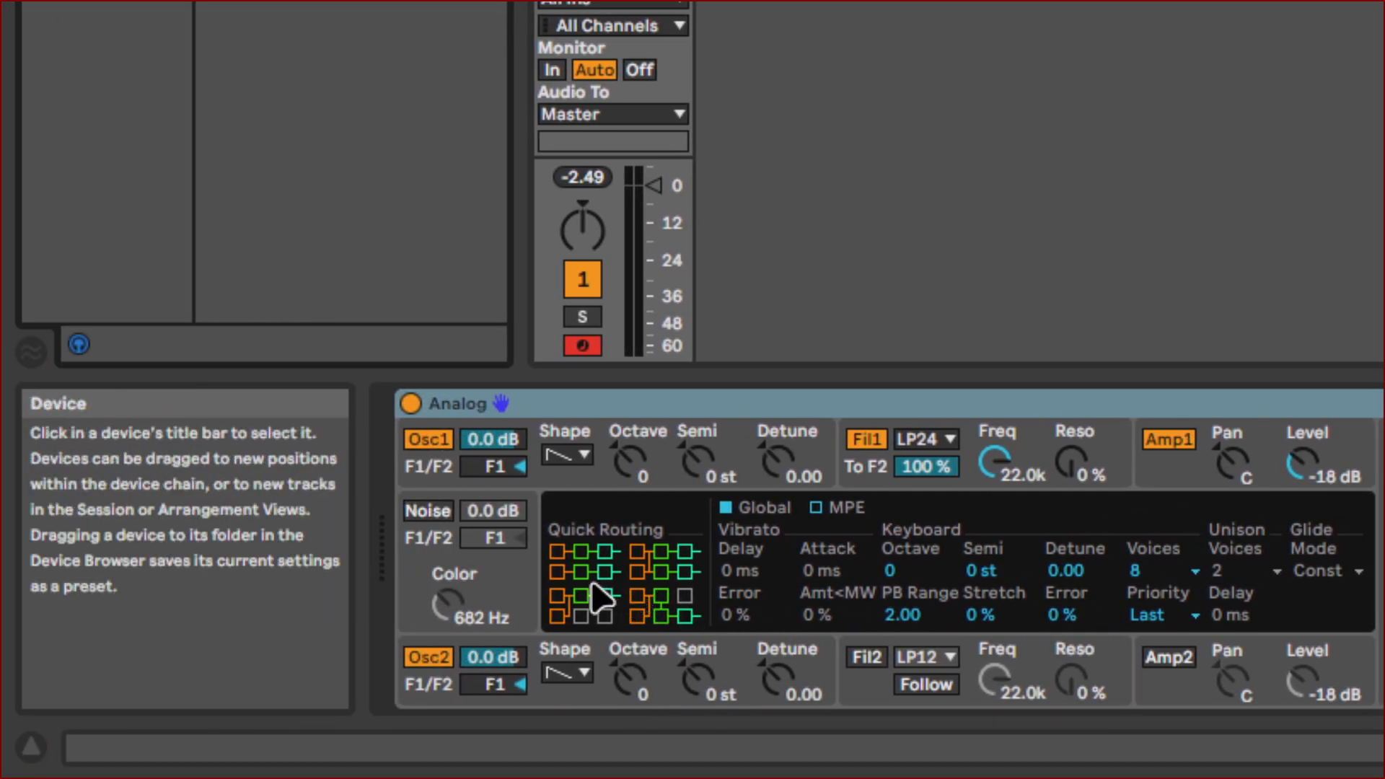
# Step: Route the two oscillators in parallel through separate filters and amps, and set Osc1's detune to 0.04 and Osc2's to -0.04
pyautogui.click(592, 576)
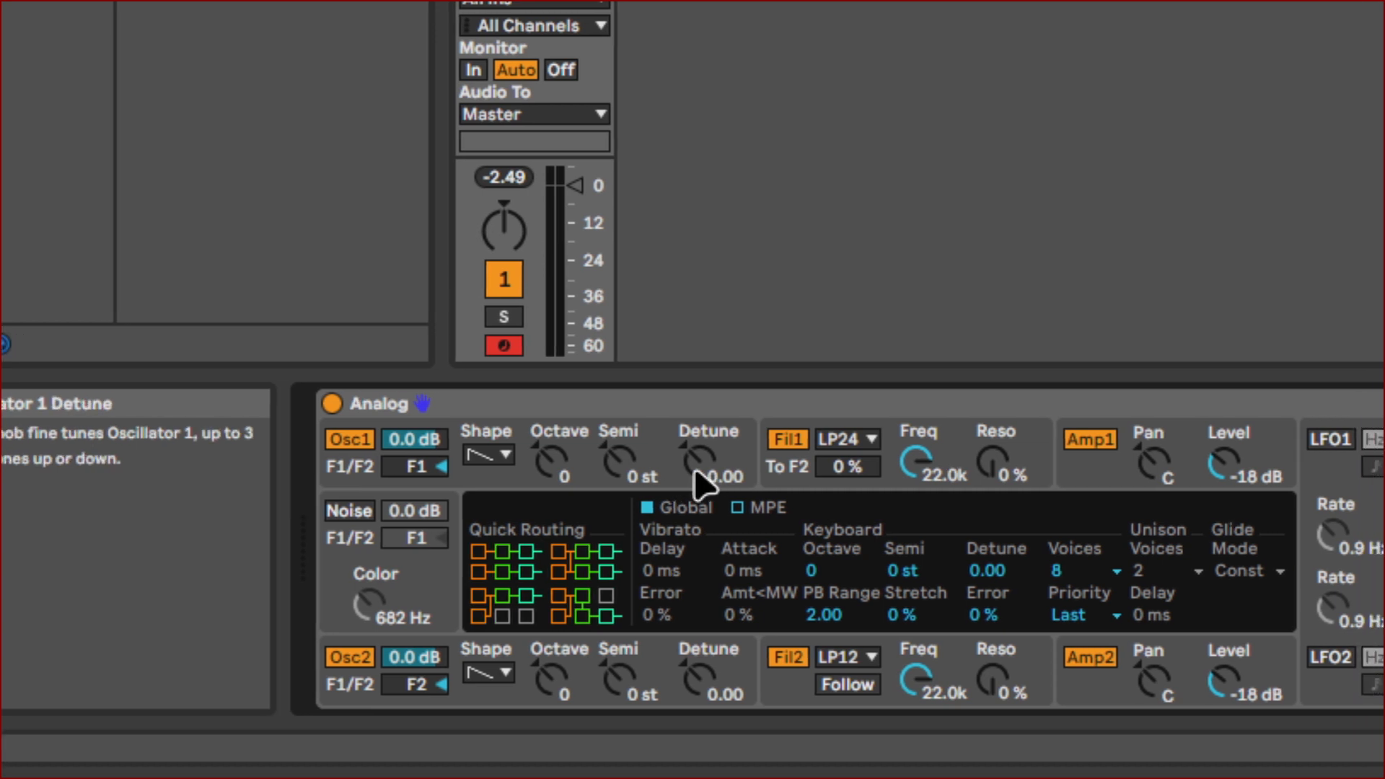
pyautogui.click(736, 473)
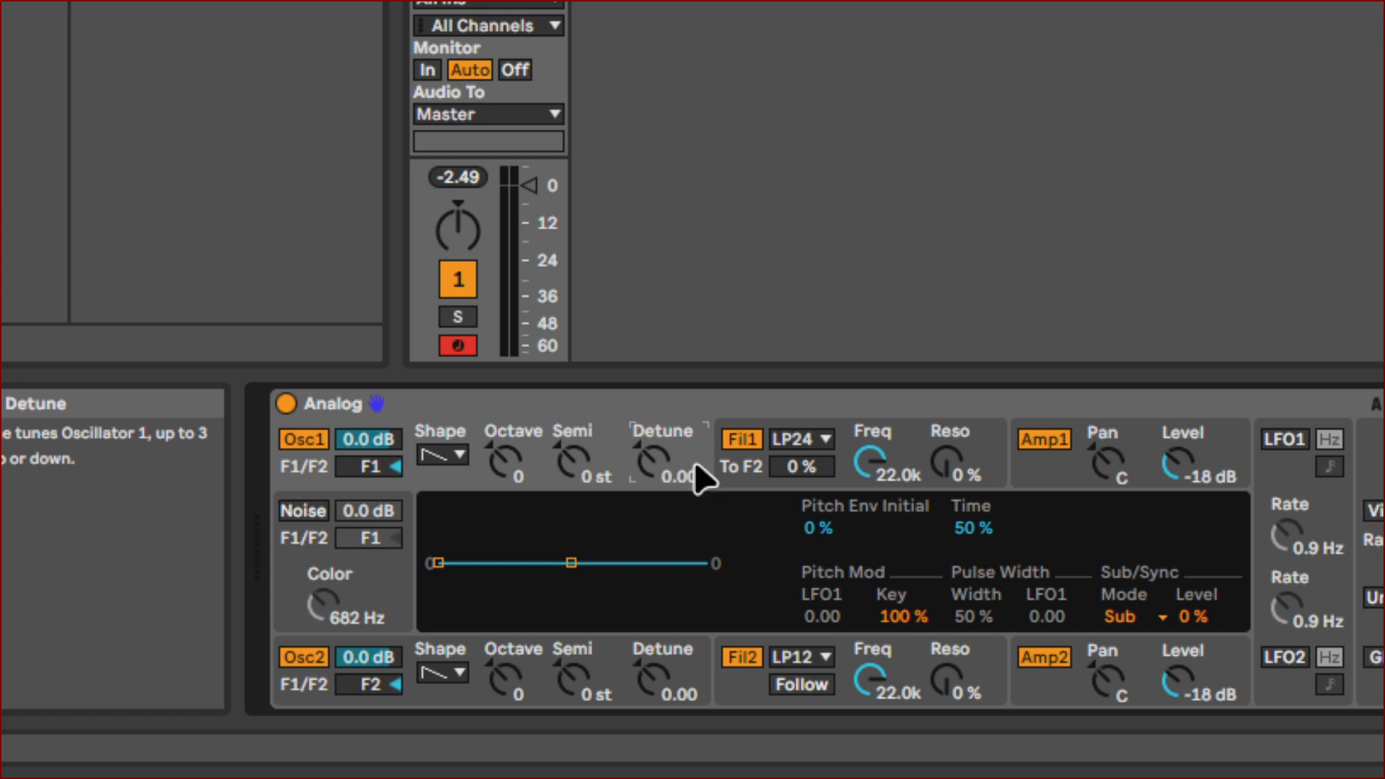
pyautogui.write('0.04')
pyautogui.press('Return')
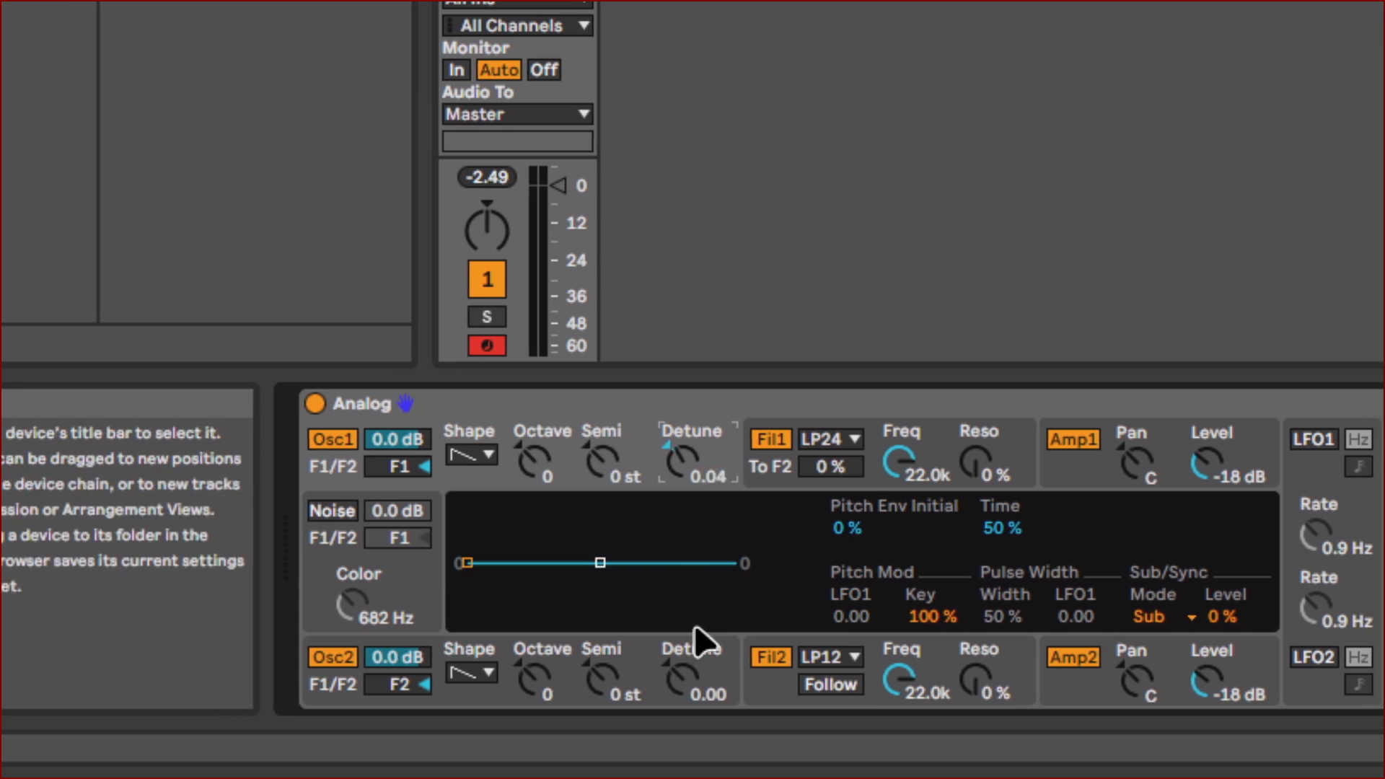
pyautogui.click(694, 701)
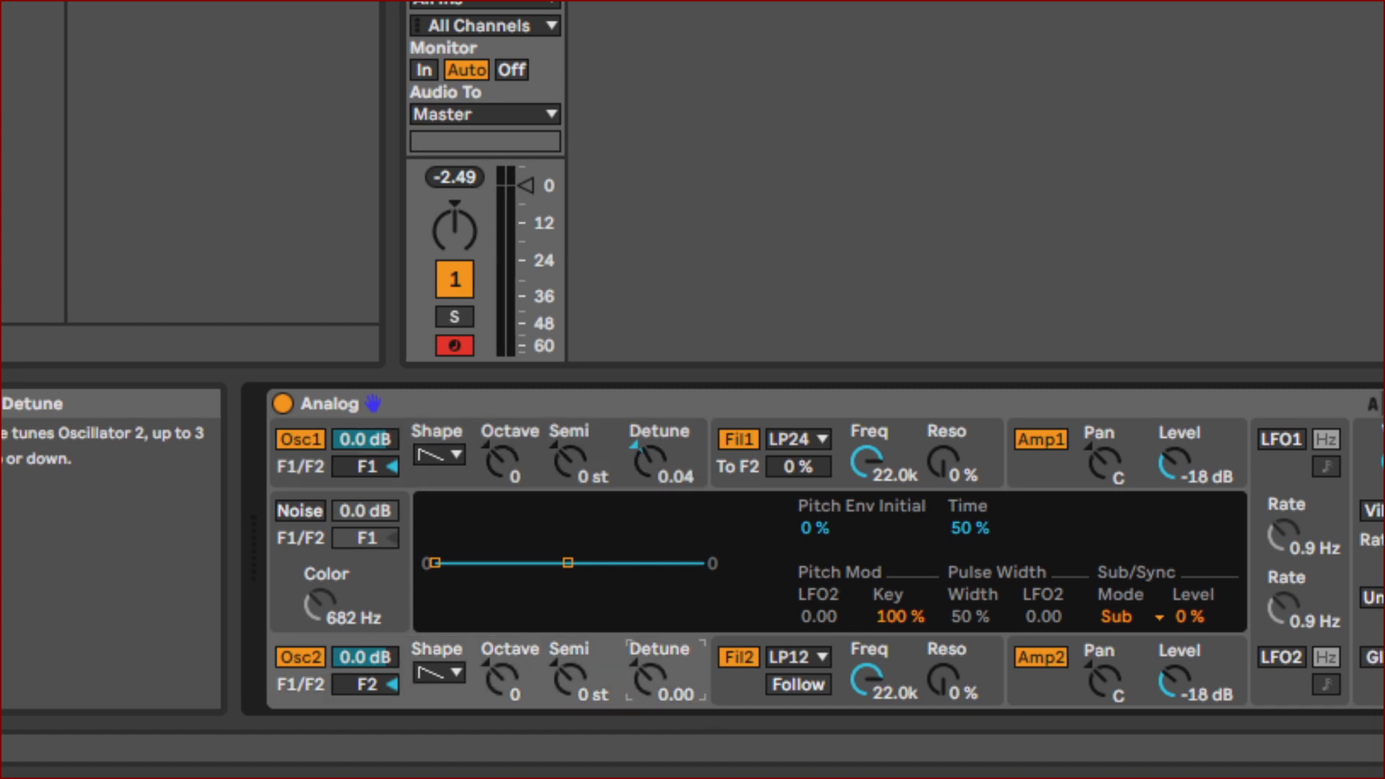
pyautogui.write('-0.04')
pyautogui.press('Return')
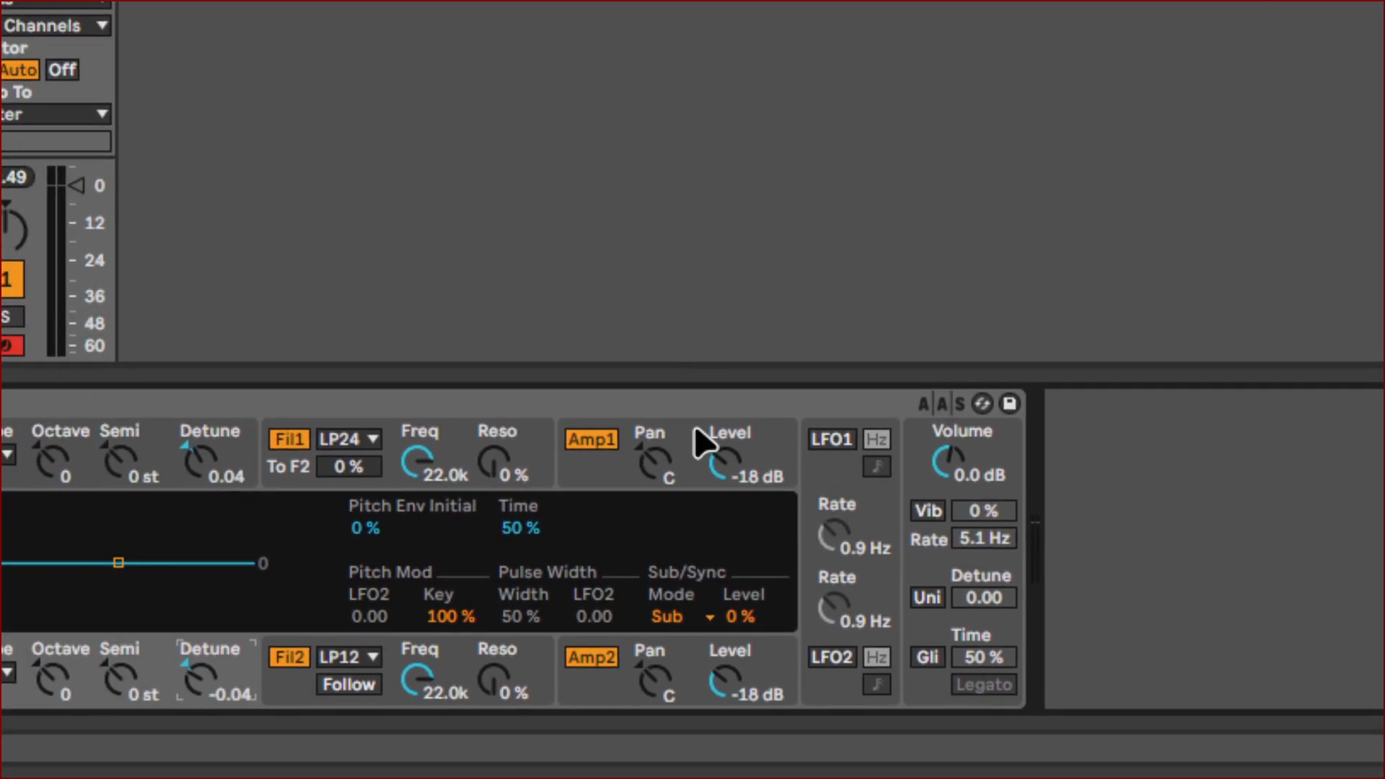
# Step: Pan Amp1 to 49L and Amp2 to 50R
pyautogui.moveTo(657, 468); pyautogui.dragTo(702, 534)
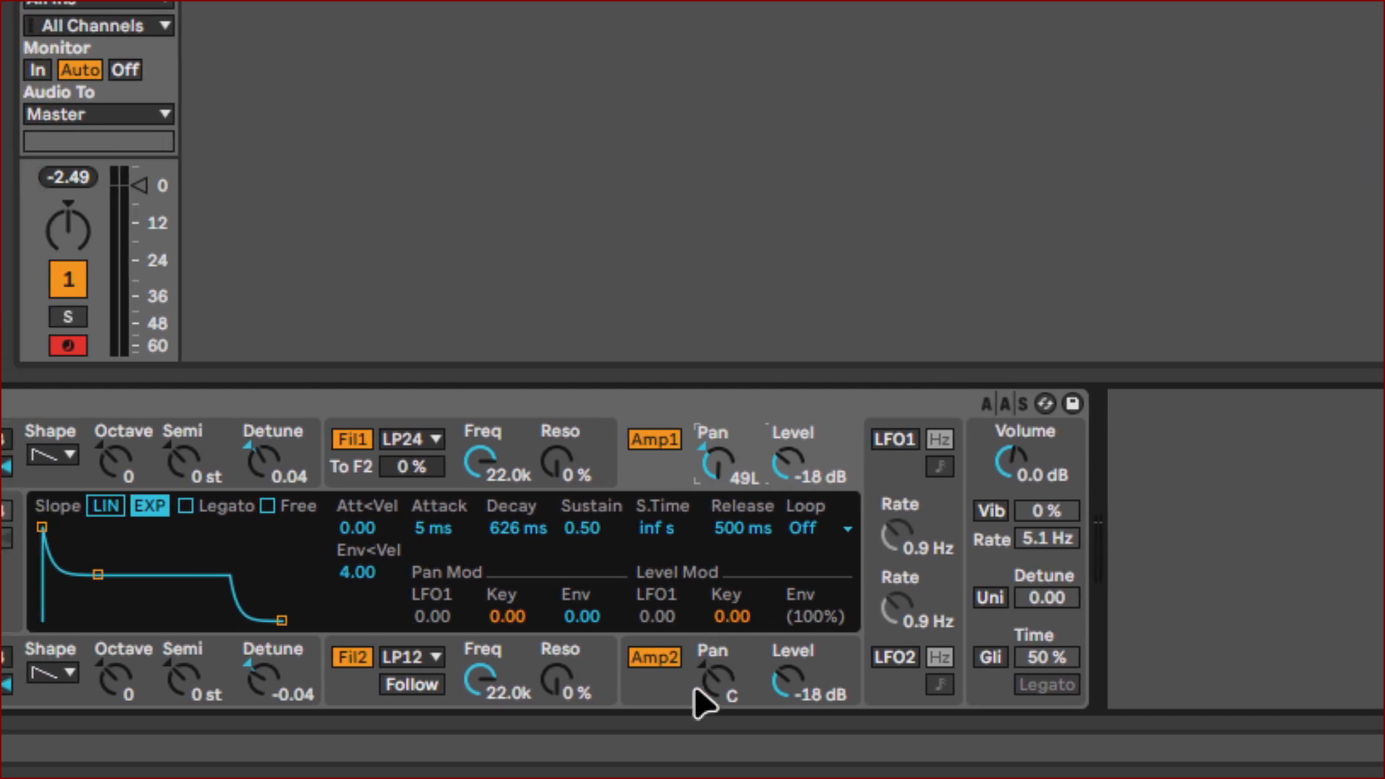
pyautogui.moveTo(696, 683); pyautogui.dragTo(696, 612)
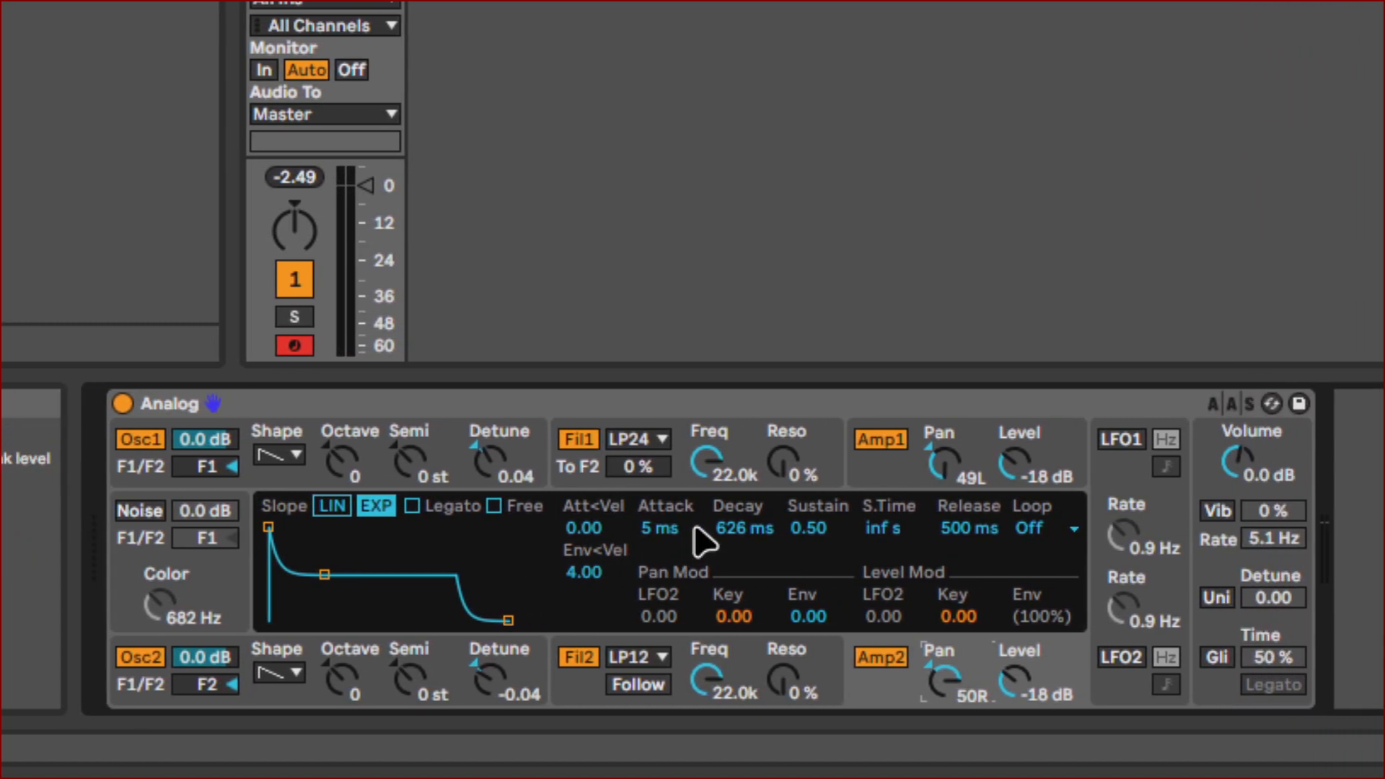
# Step: Lower the cutoff frequency of both Fil1 and Fil2 to 2.2k
pyautogui.click(696, 450)
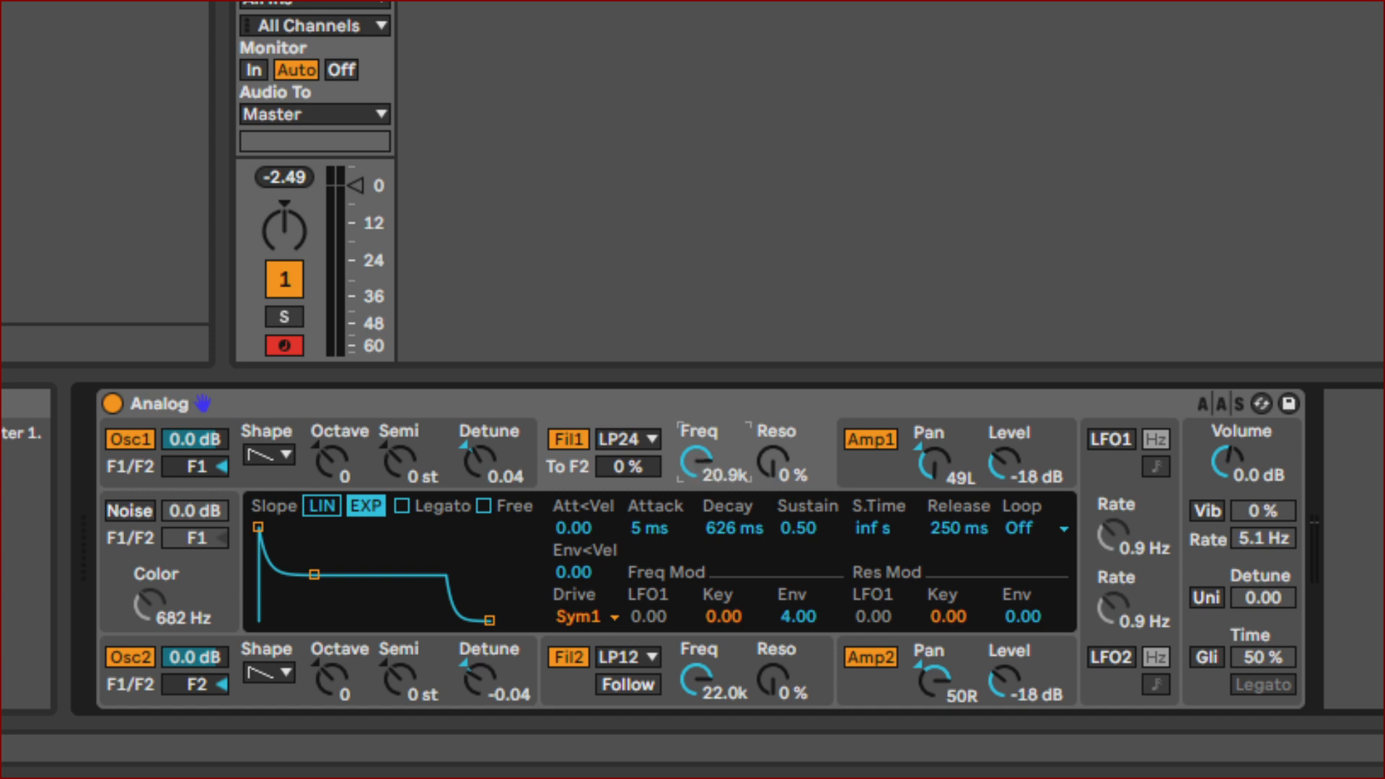
pyautogui.moveTo(697, 462); pyautogui.dragTo(697, 527)
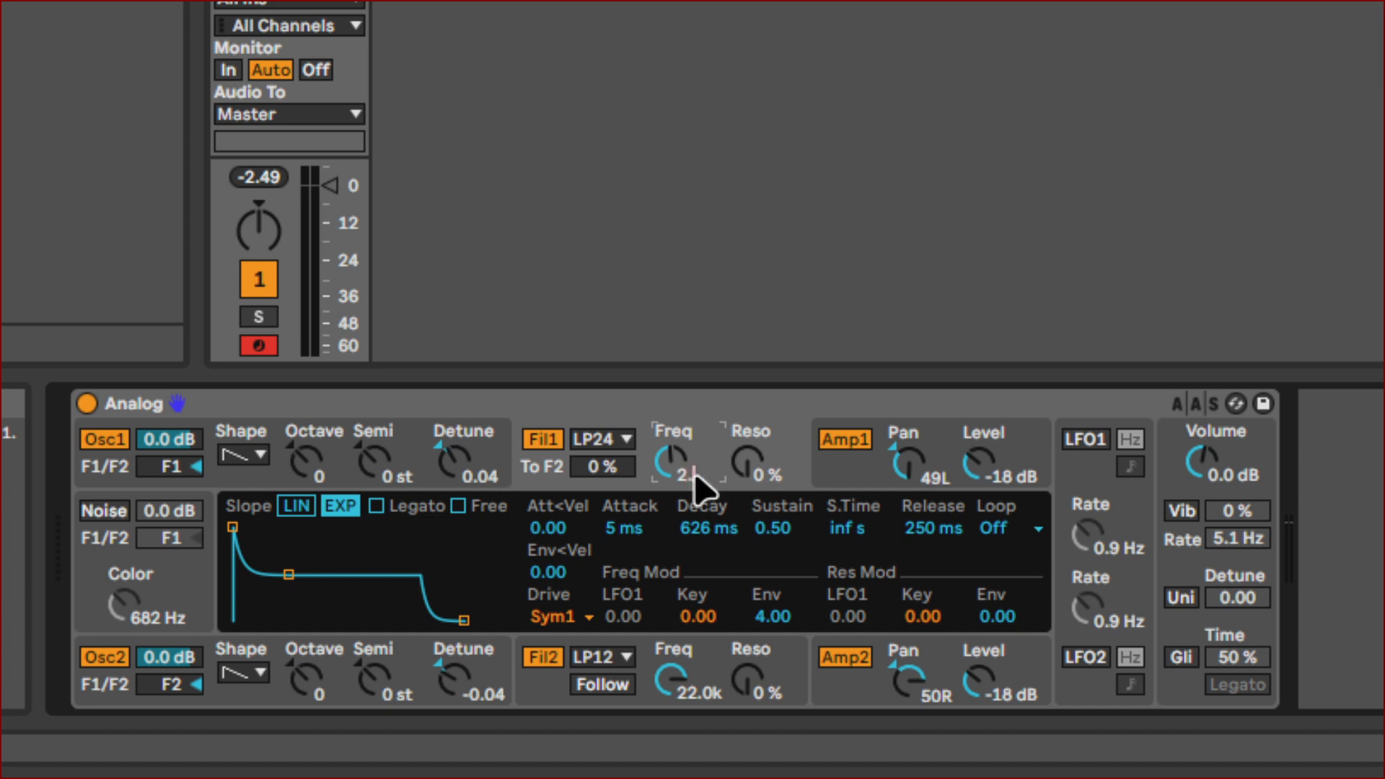
pyautogui.moveTo(694, 473); pyautogui.dragTo(694, 548)
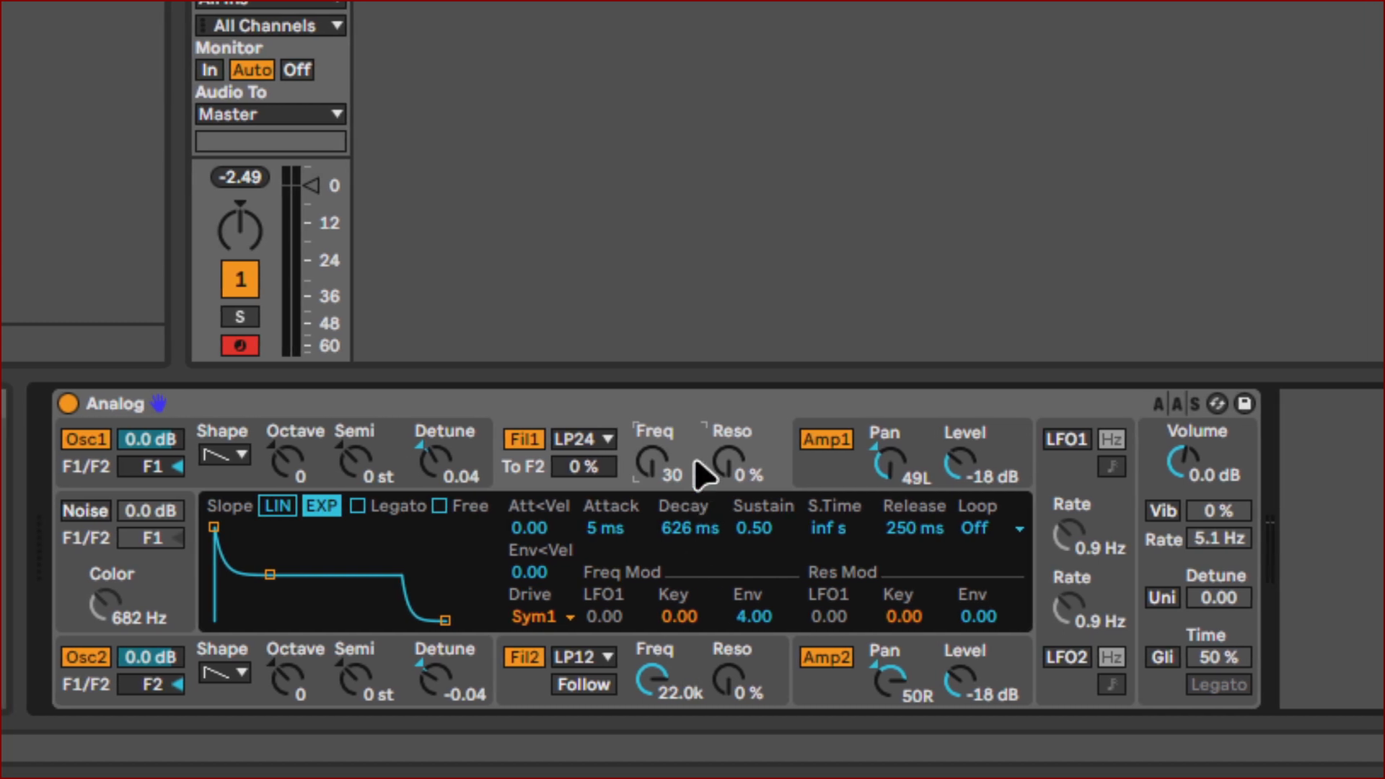
pyautogui.write('2000')
pyautogui.press('Return')
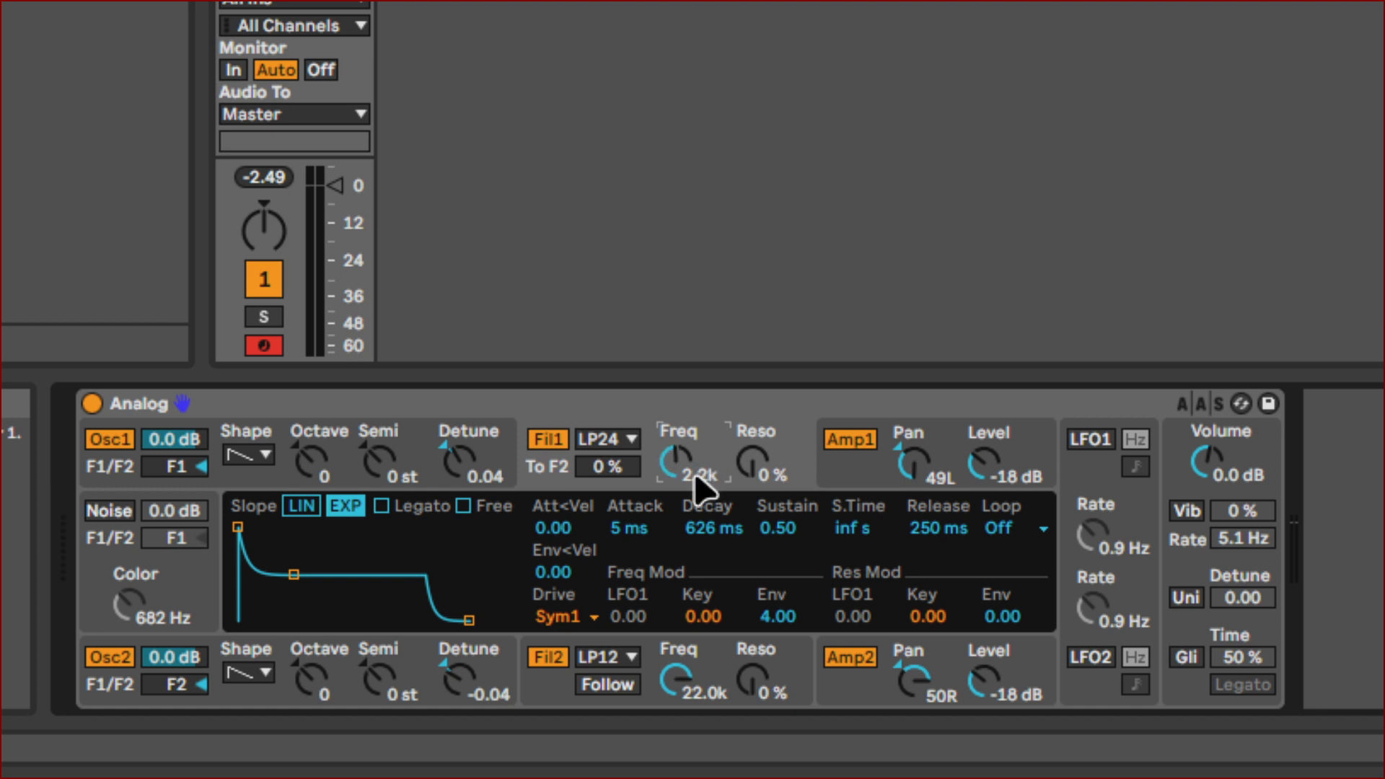
pyautogui.click(697, 691)
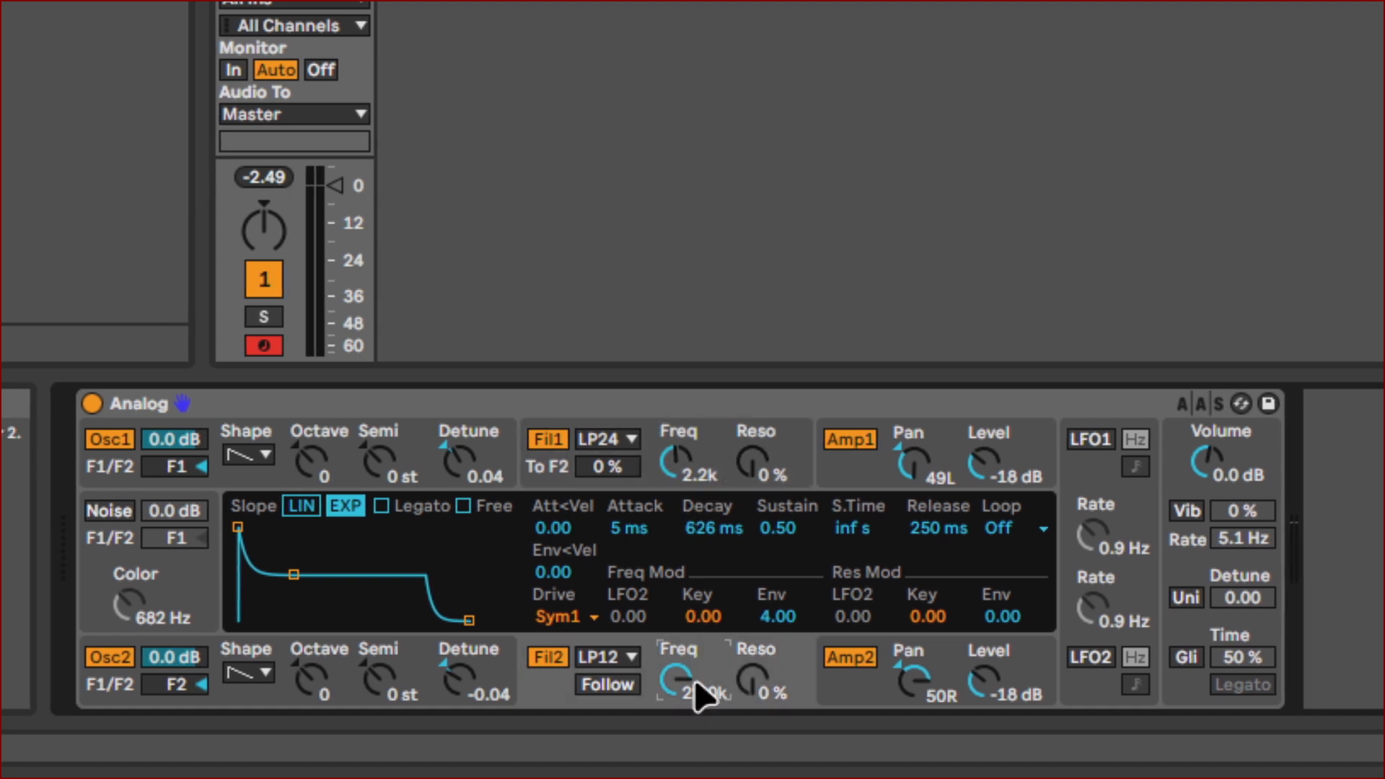
pyautogui.write('2200')
pyautogui.press('Return')
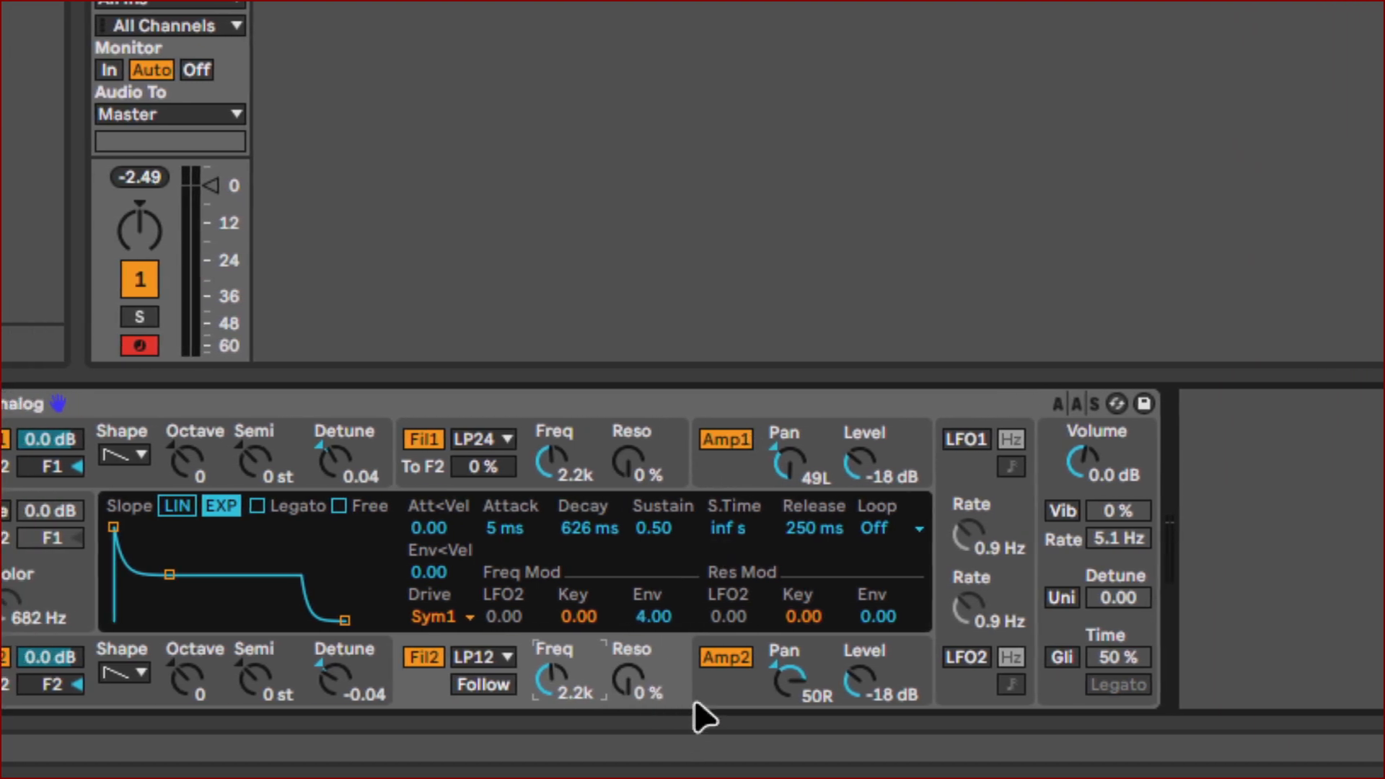
# Step: Set the Fil2 envelope's decay to 500 ms and its sustain to 0.75
pyautogui.click(695, 704)
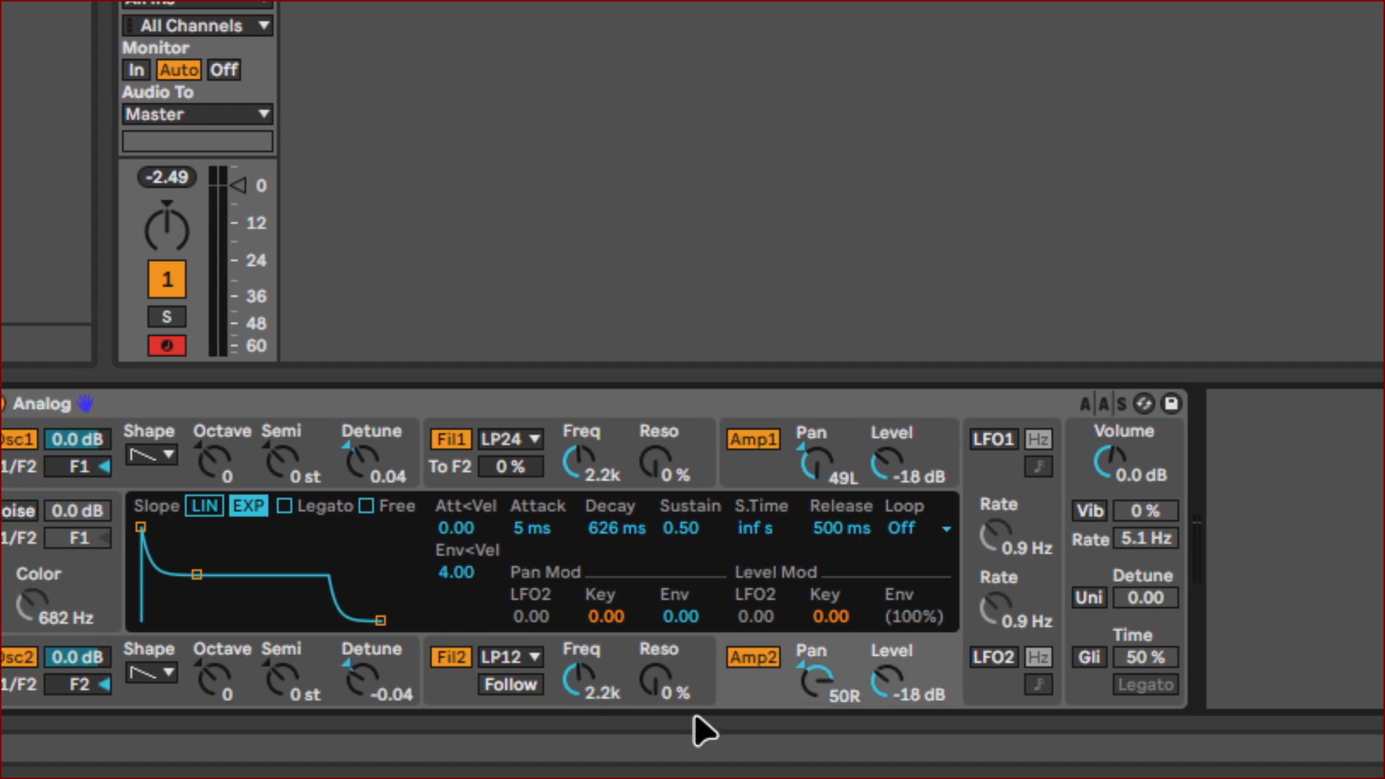
pyautogui.click(692, 706)
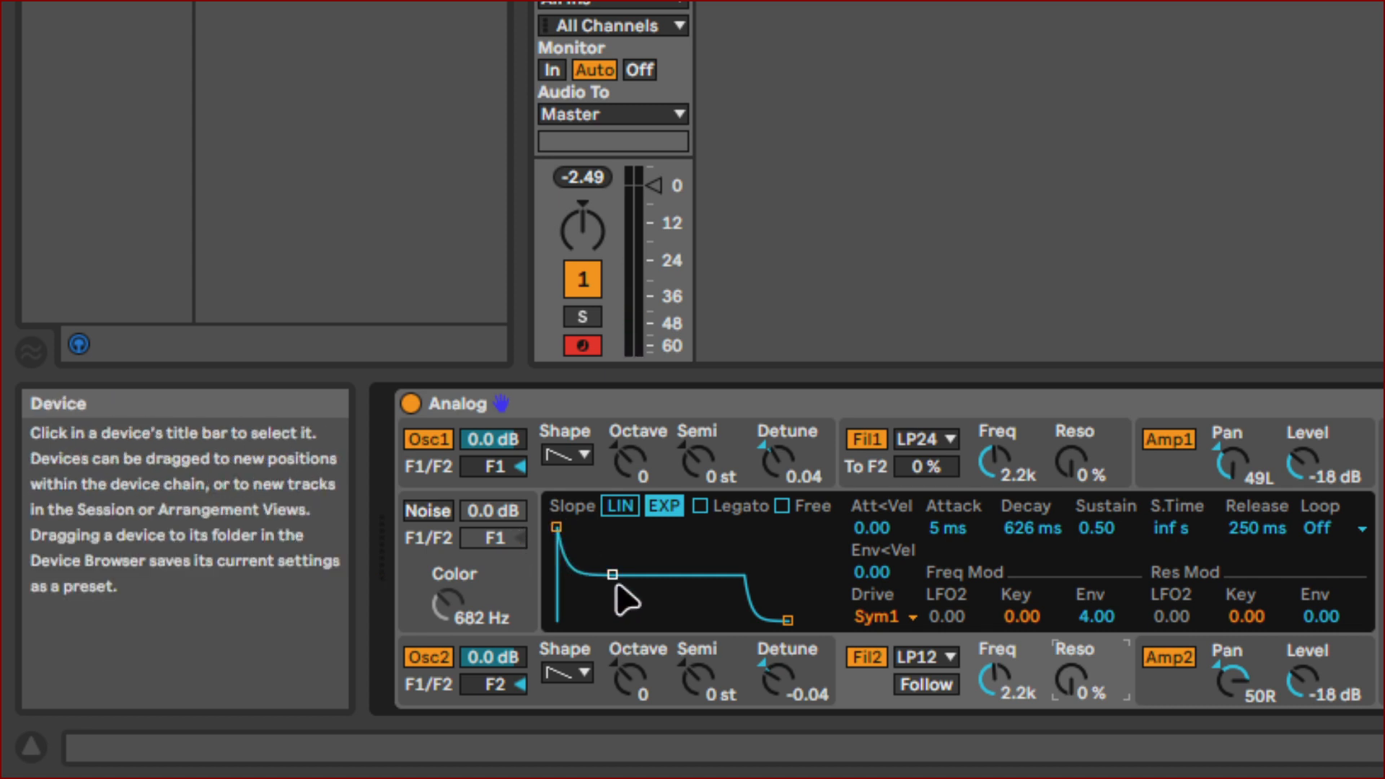
pyautogui.moveTo(613, 575); pyautogui.dragTo(650, 573)
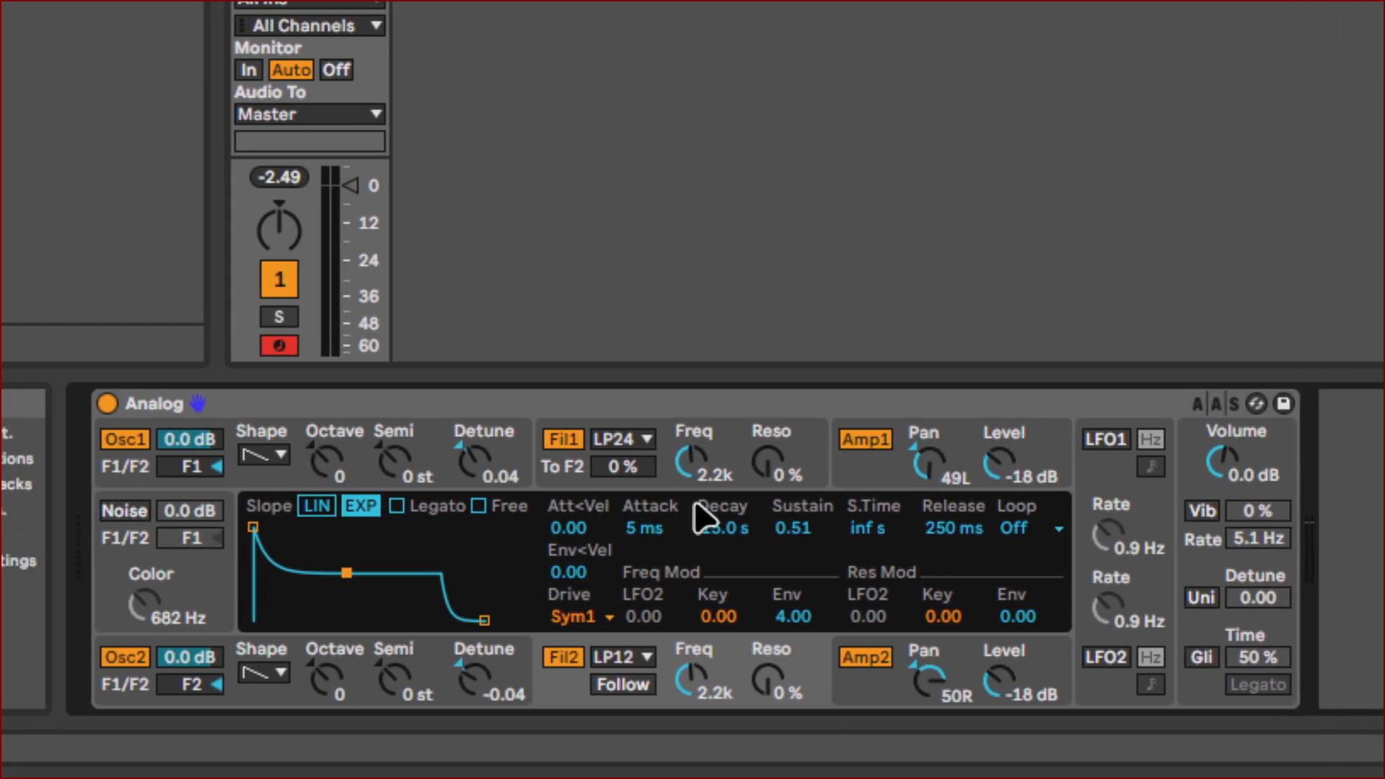
pyautogui.click(722, 533)
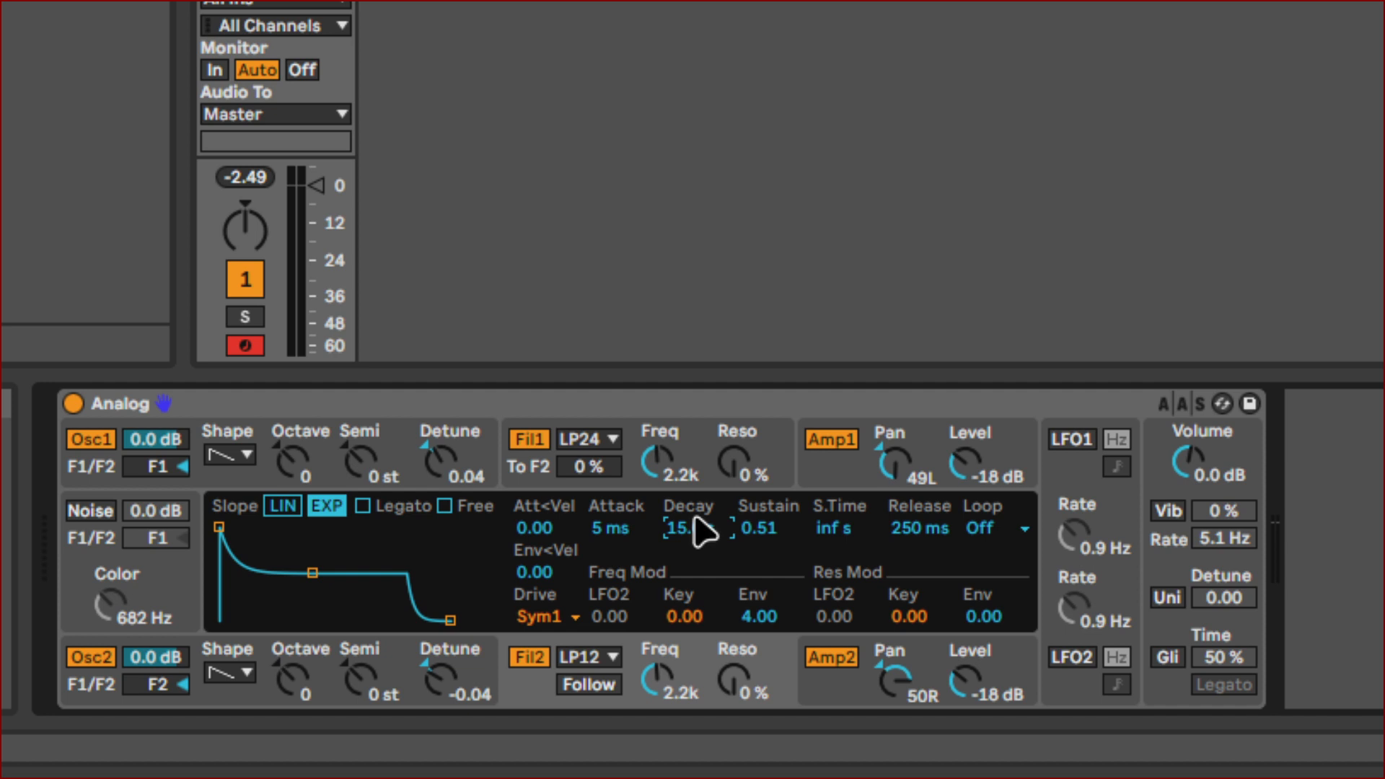
pyautogui.write('500')
pyautogui.press('Return')
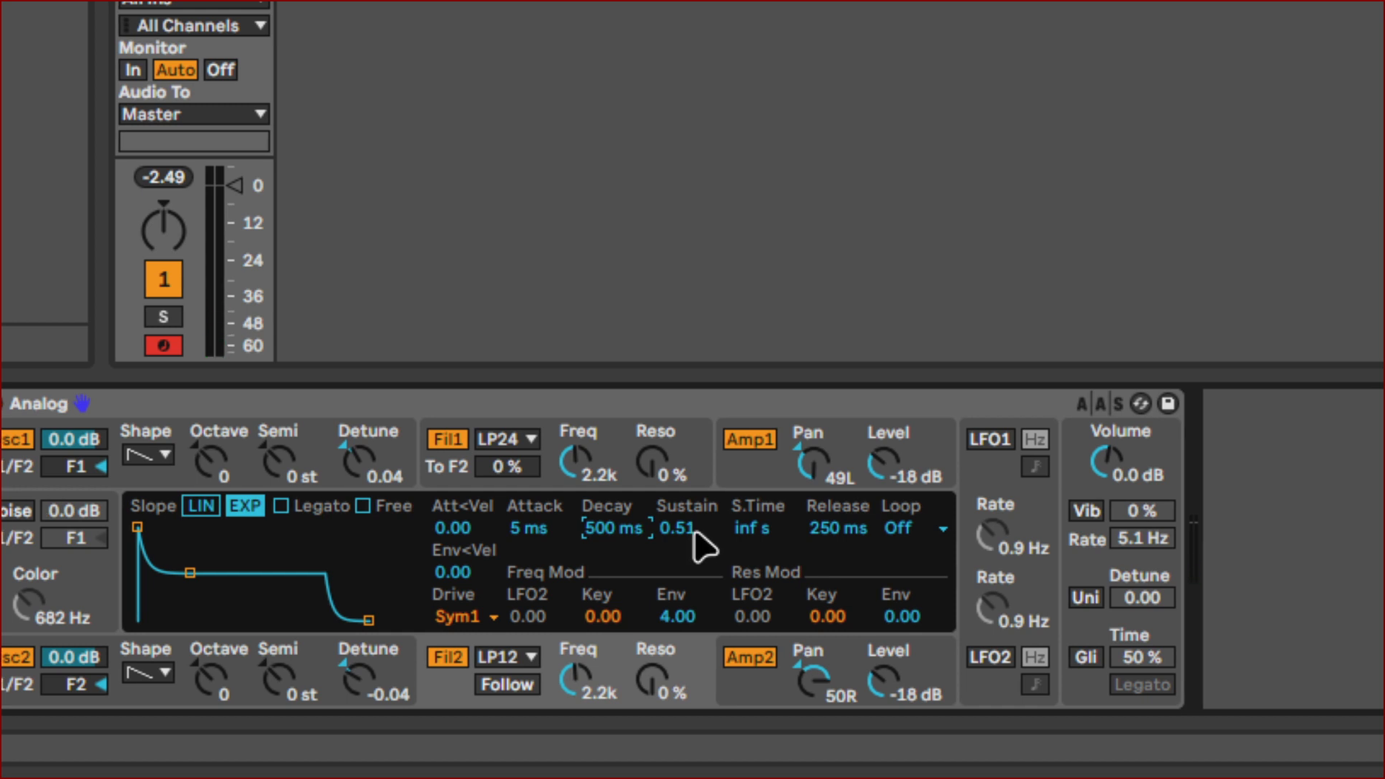
pyautogui.click(694, 531)
pyautogui.write('0.75')
pyautogui.press('Return')
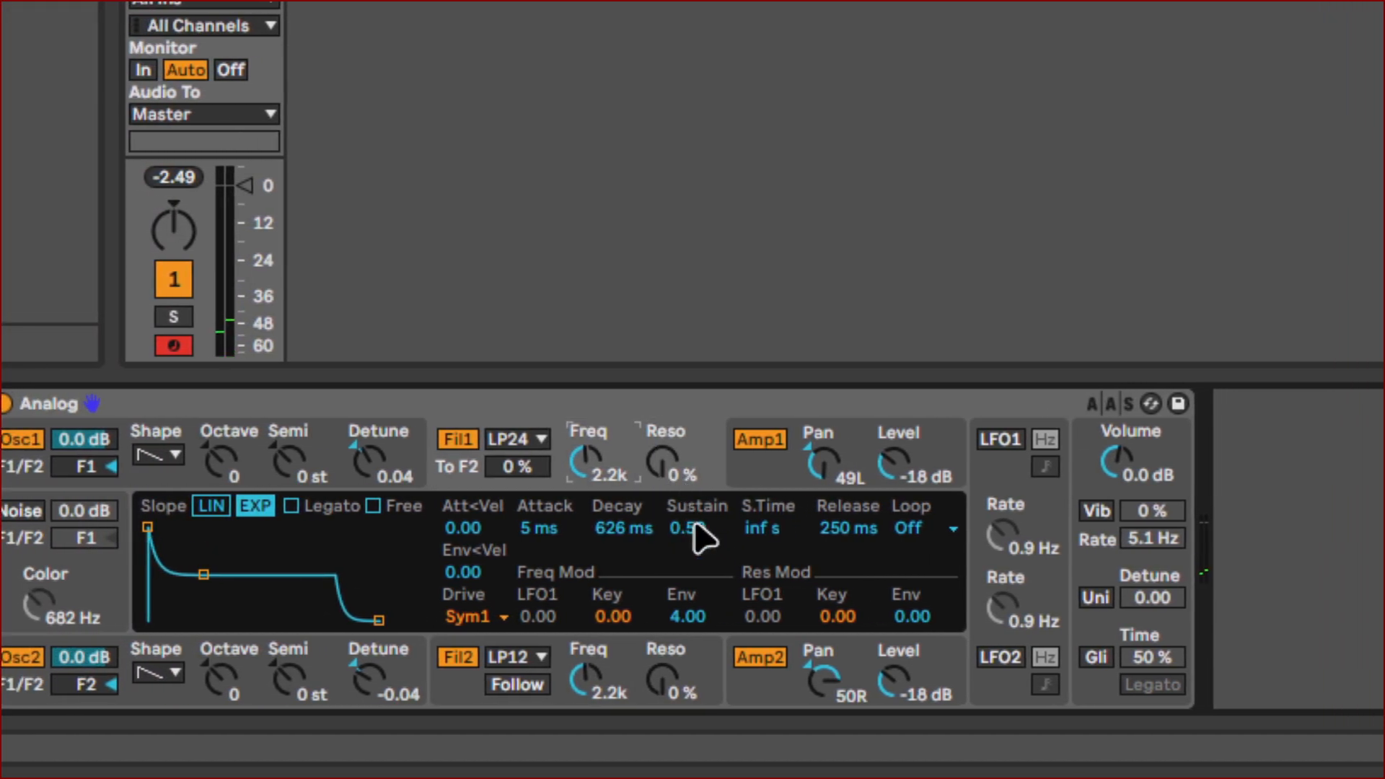
# Step: Set the Fil1 envelope's decay to 500 ms and its sustain to 0.75
pyautogui.click(697, 532)
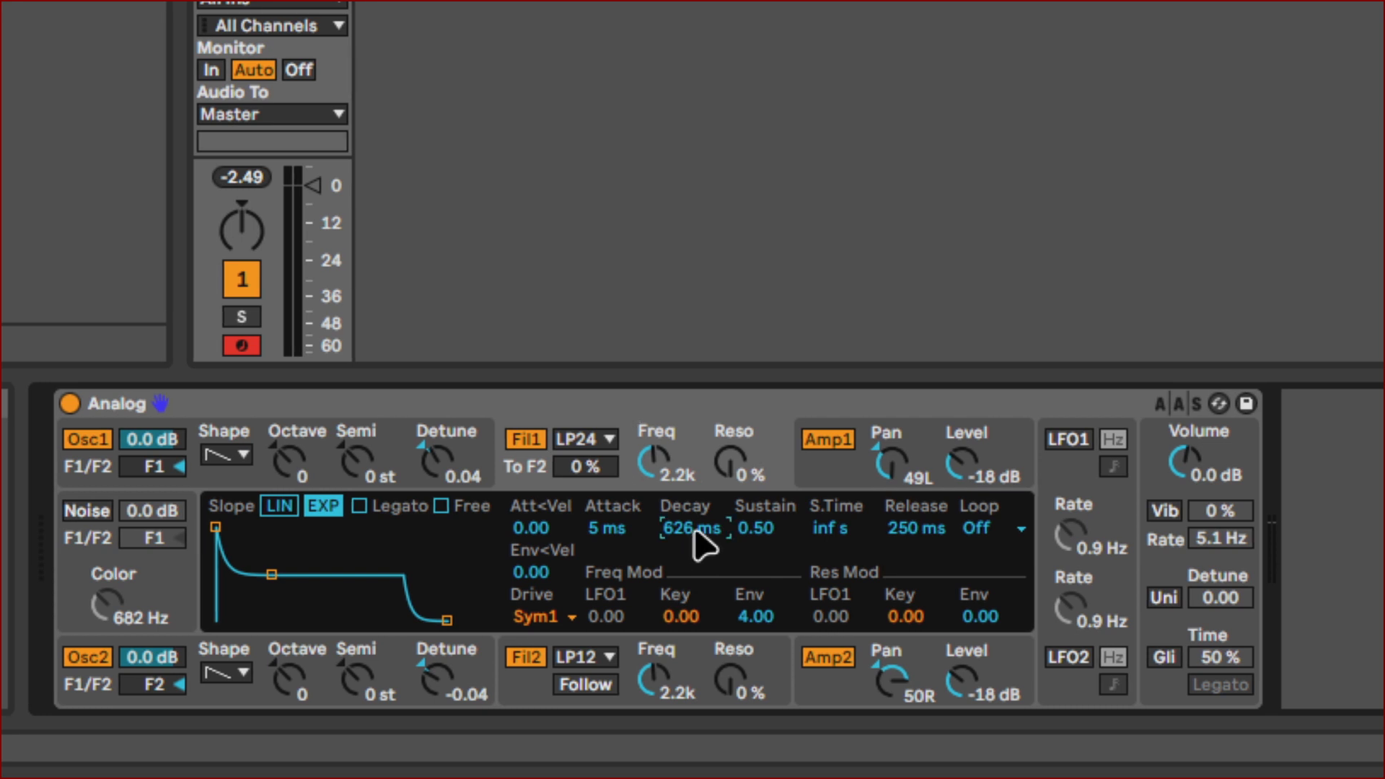
pyautogui.write('500')
pyautogui.press('Return')
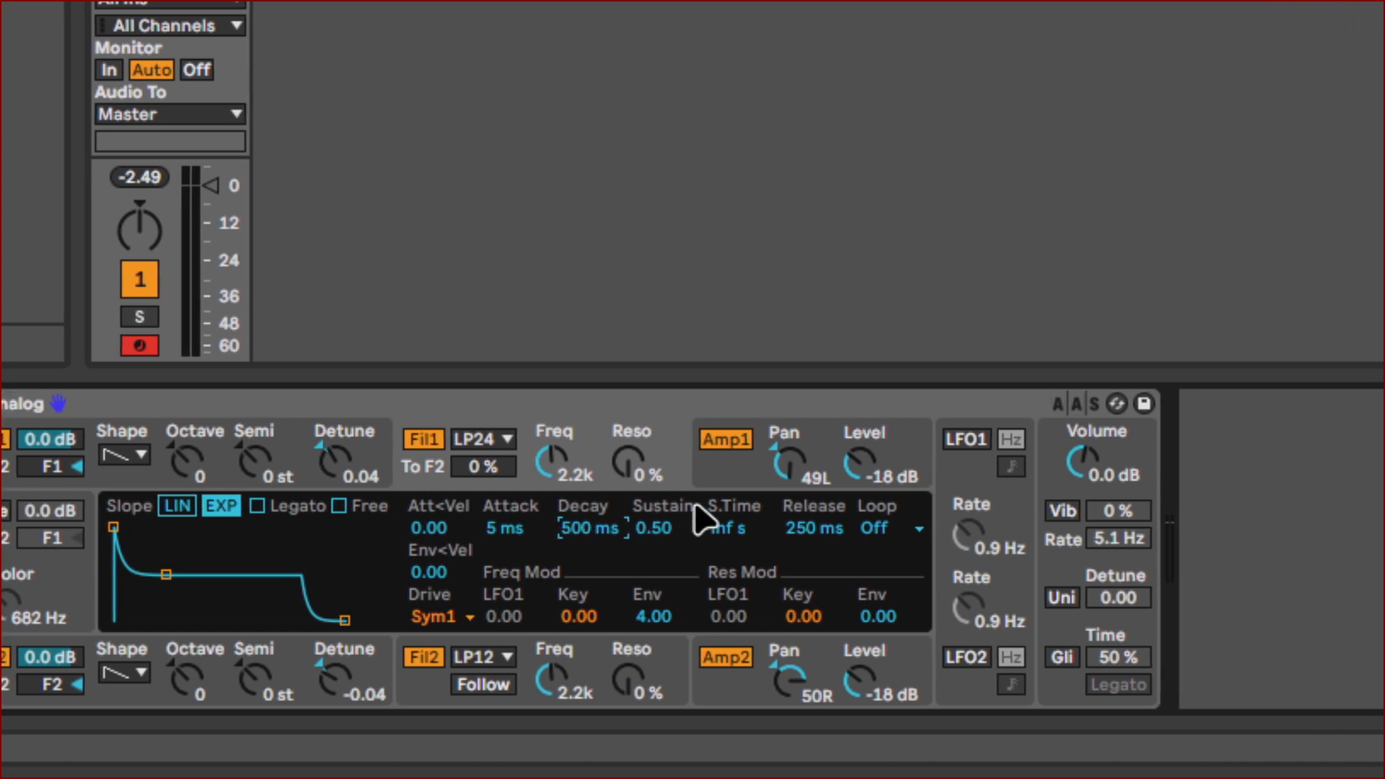
pyautogui.click(671, 525)
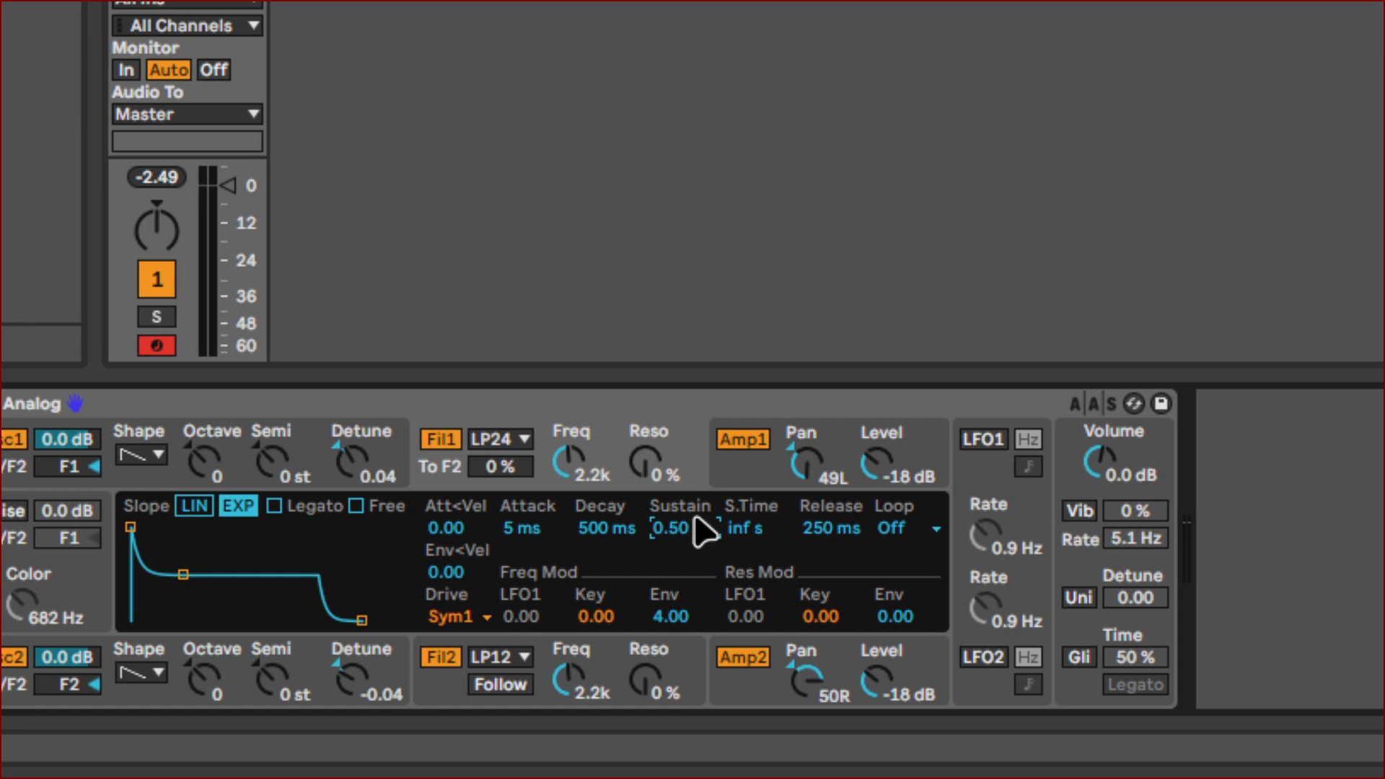
pyautogui.write('0.75')
pyautogui.press('Return')
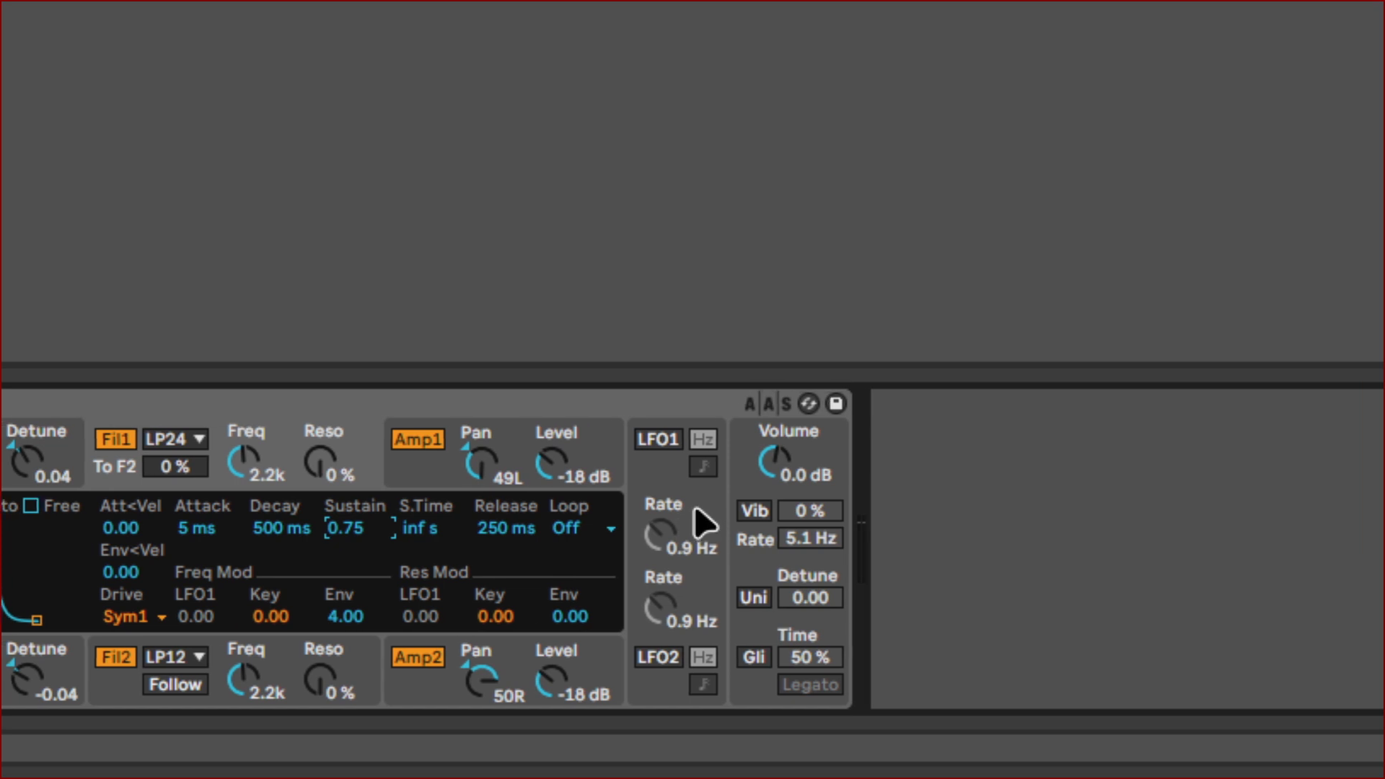
# Step: Enable both LFO1 and LFO2 in the Analog instrument
pyautogui.click(751, 520)
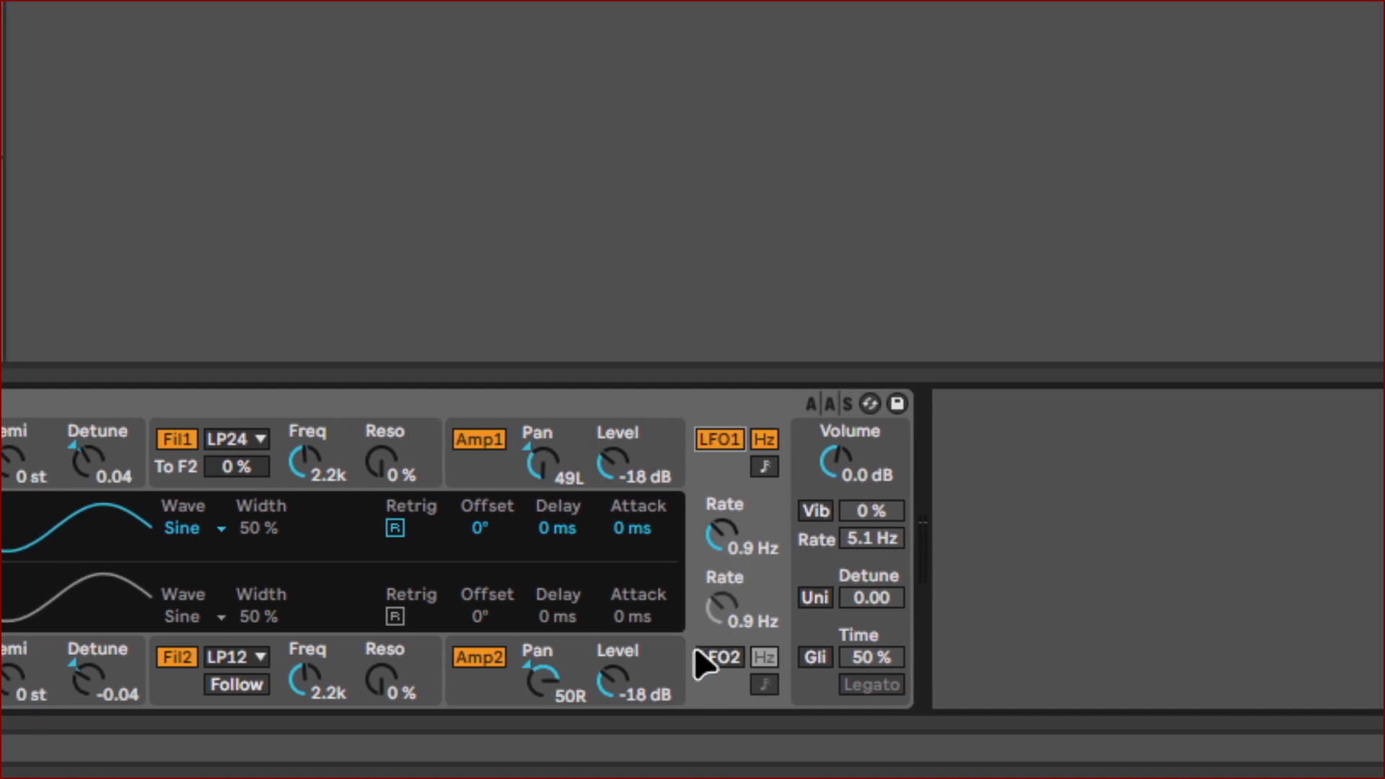
pyautogui.click(696, 658)
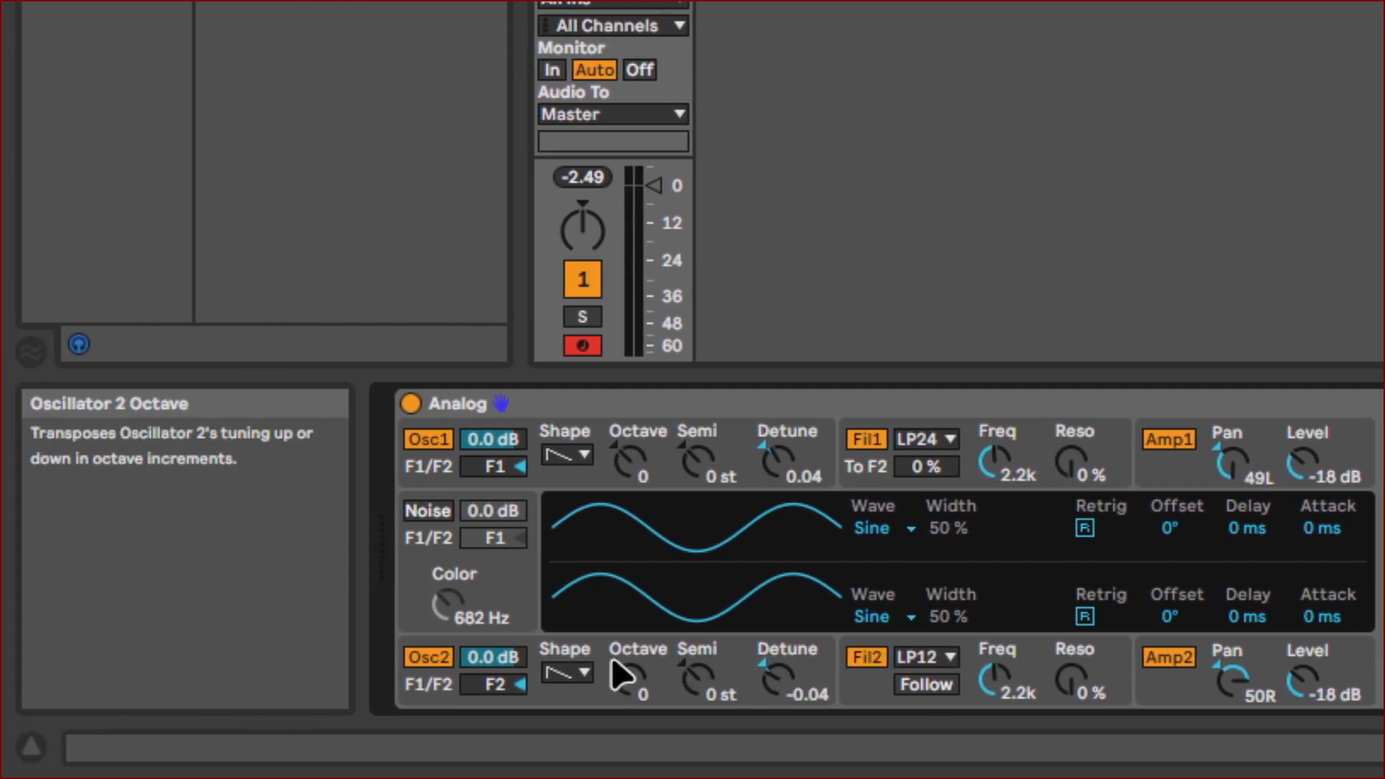
pyautogui.click(605, 697)
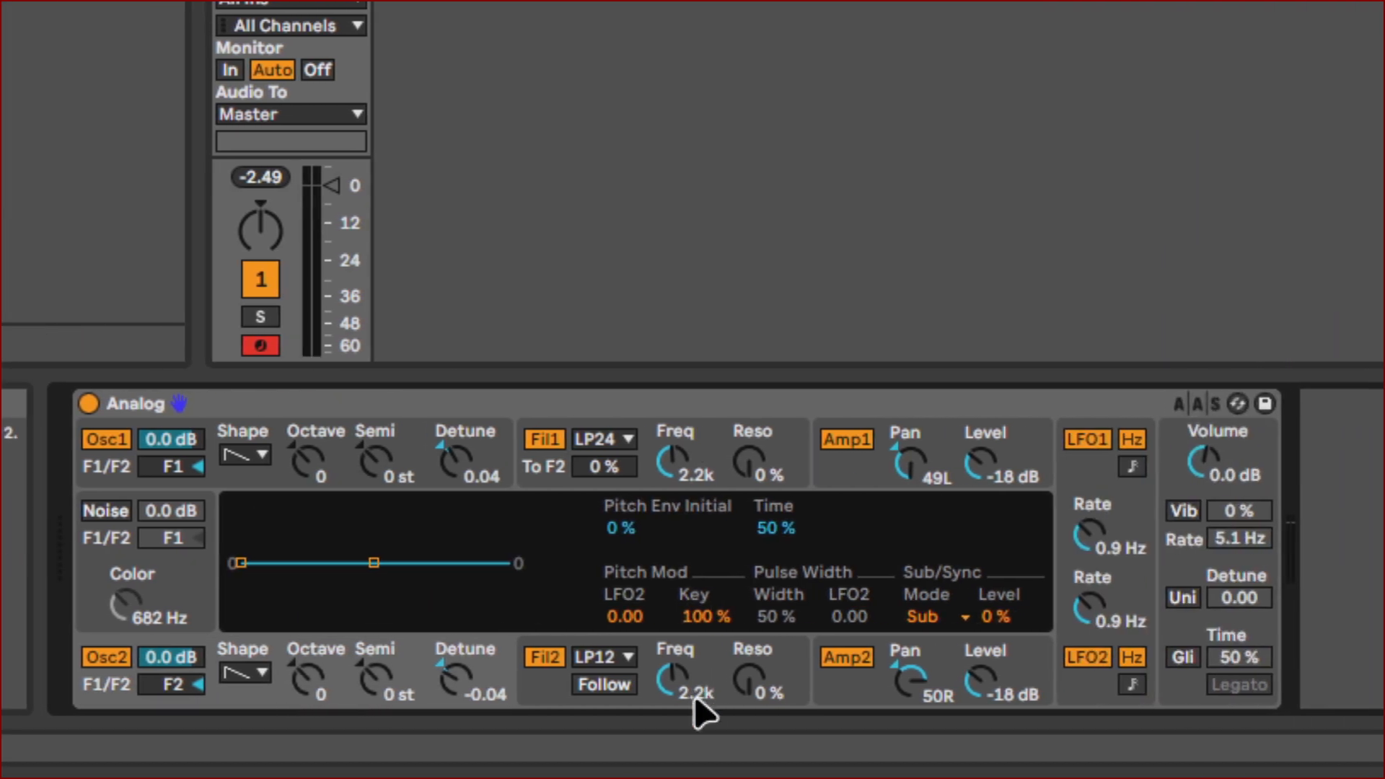
# Step: Set the resonance modulation by LFO1 on Fil1 and by LFO2 on Fil2 to 2.00 each
pyautogui.click(697, 704)
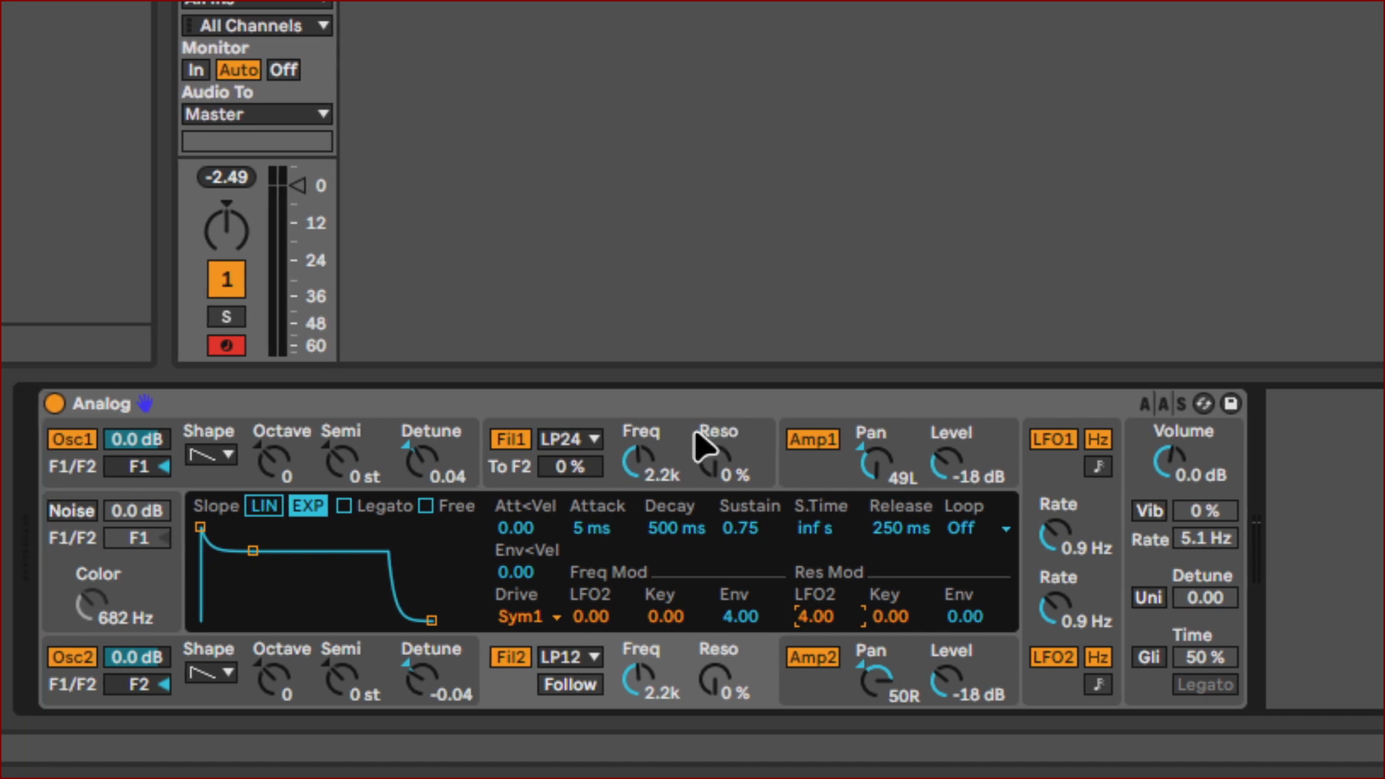
pyautogui.click(696, 433)
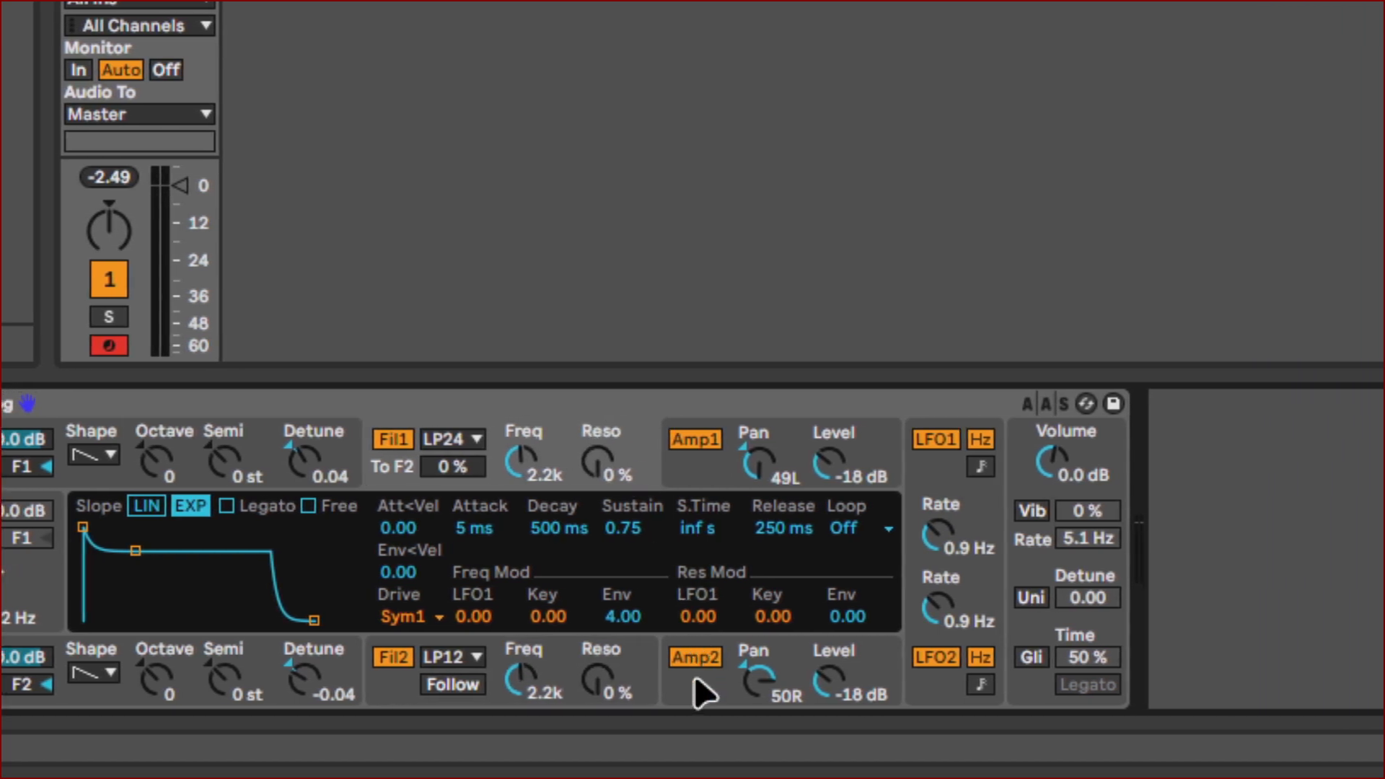
pyautogui.moveTo(690, 620); pyautogui.dragTo(690, 577)
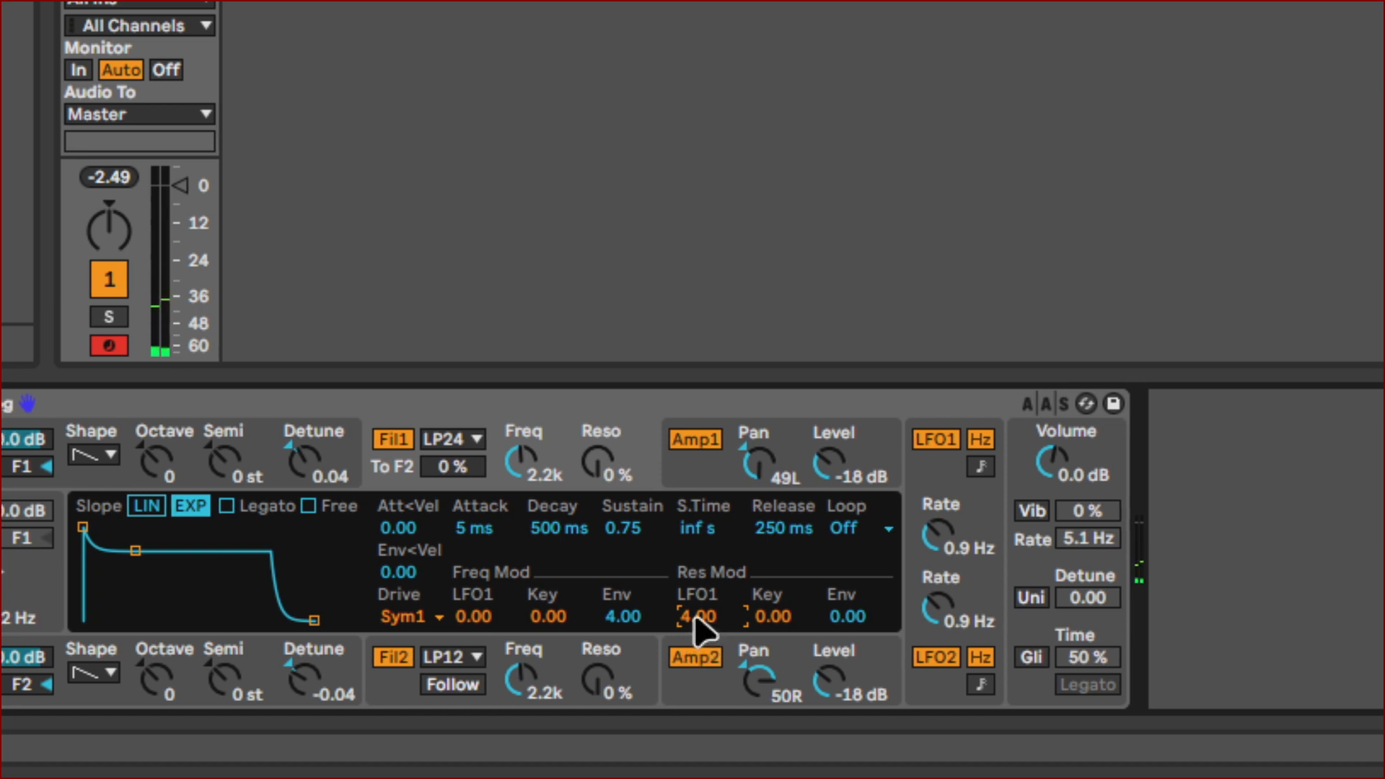
pyautogui.write('2')
pyautogui.press('Return')
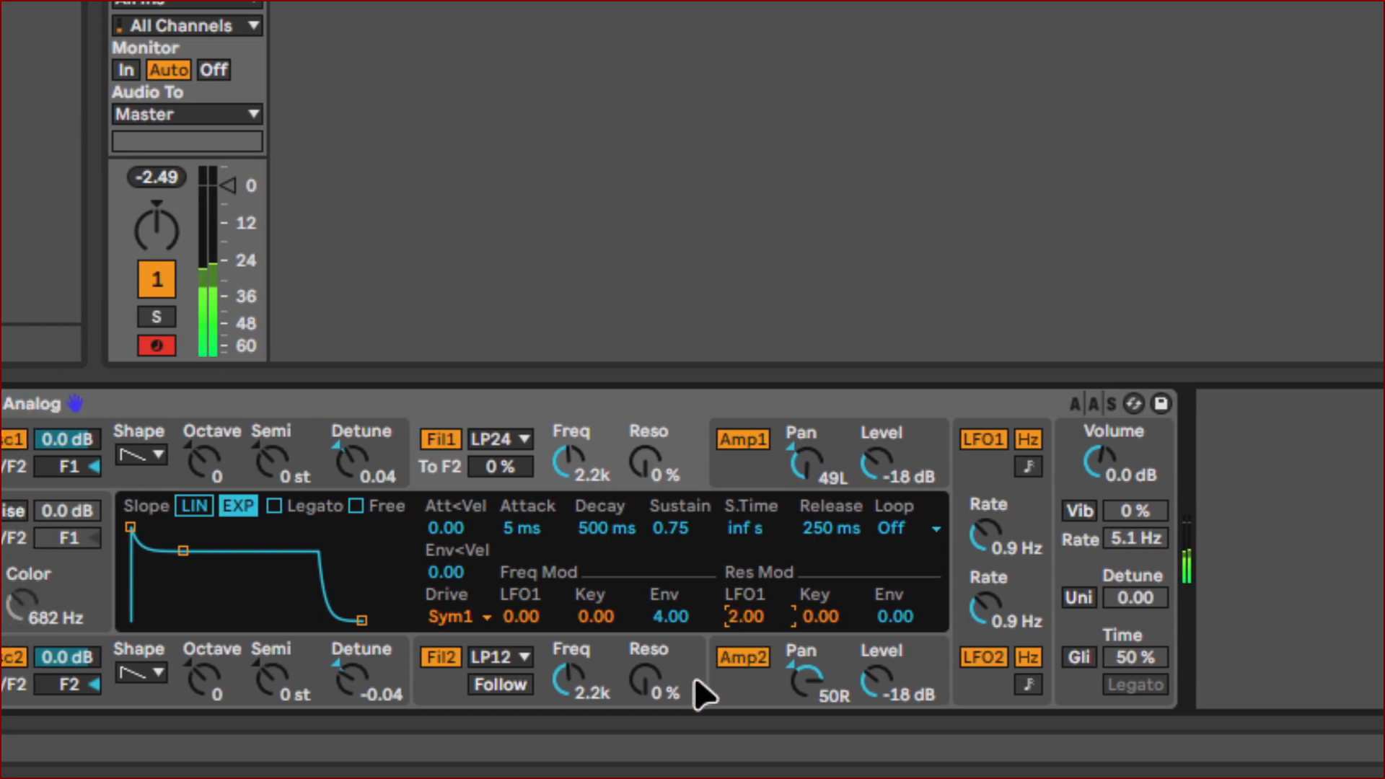
pyautogui.click(703, 689)
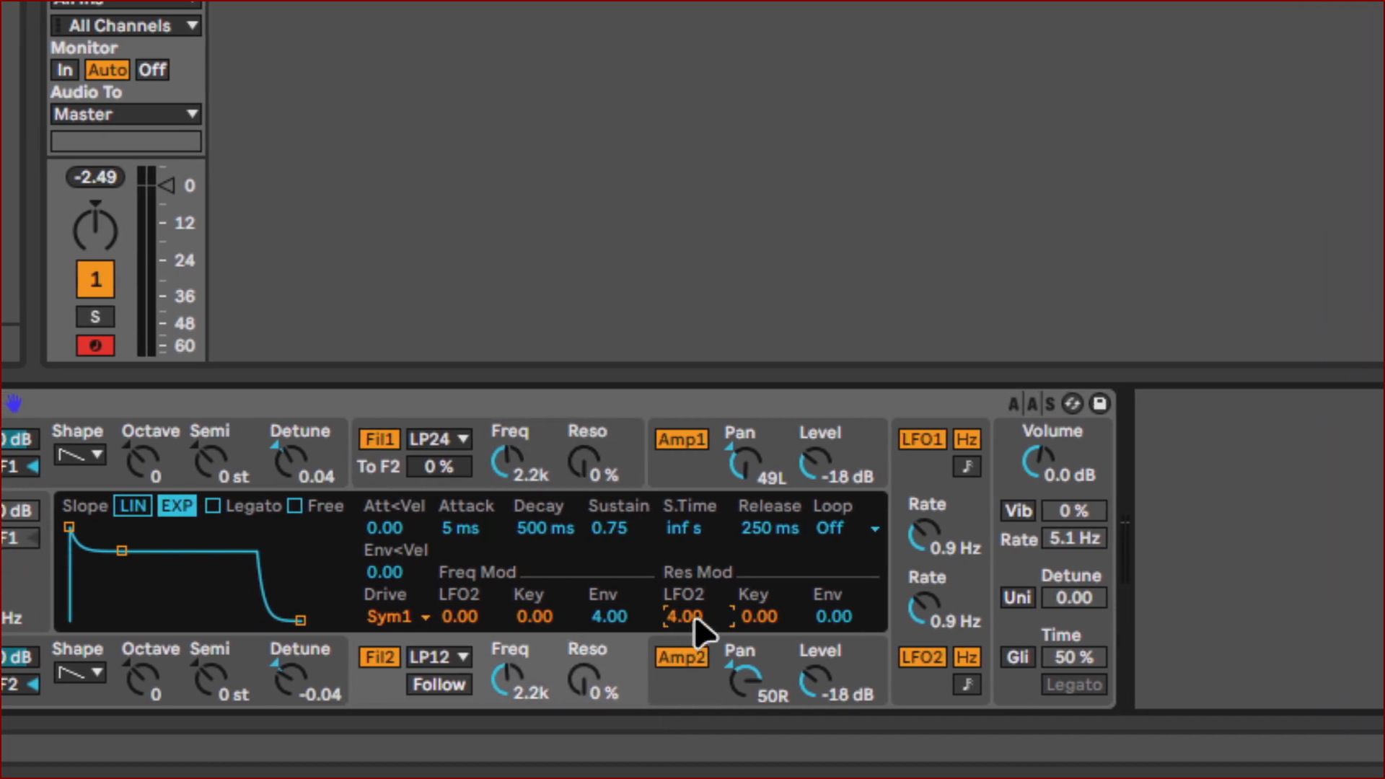
pyautogui.write('2')
pyautogui.press('Return')
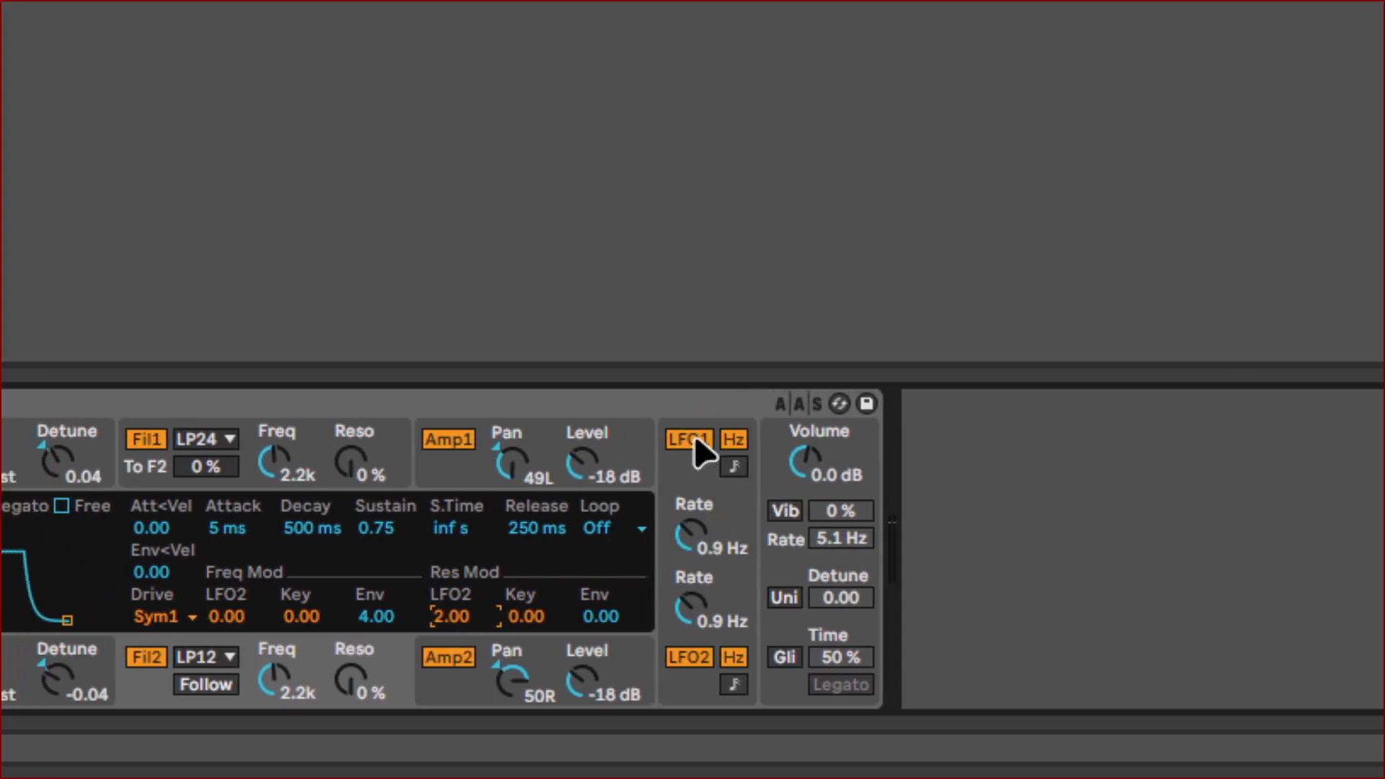
# Step: Change LFO1's waveform to Noise2 and LFO2's waveform to the stepped noise type
pyautogui.click(695, 484)
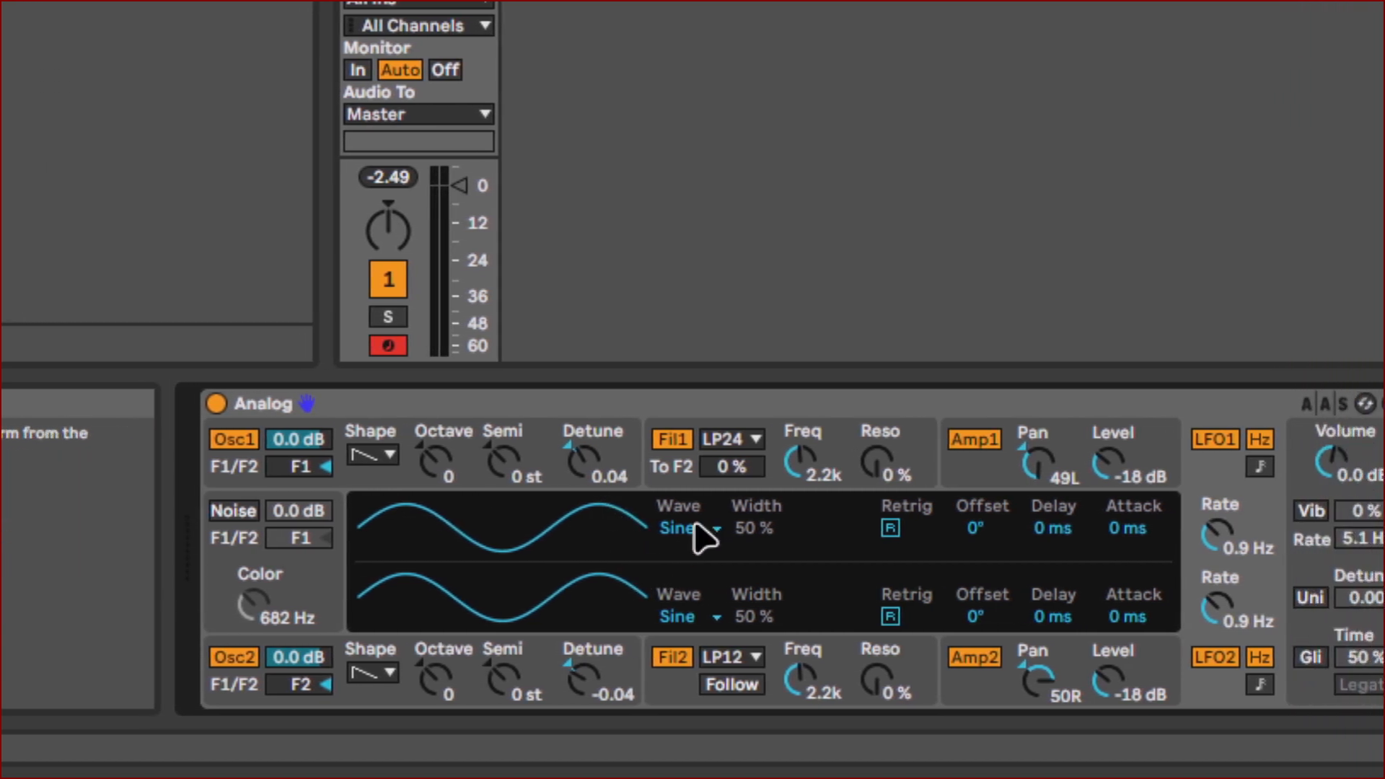
pyautogui.click(771, 531)
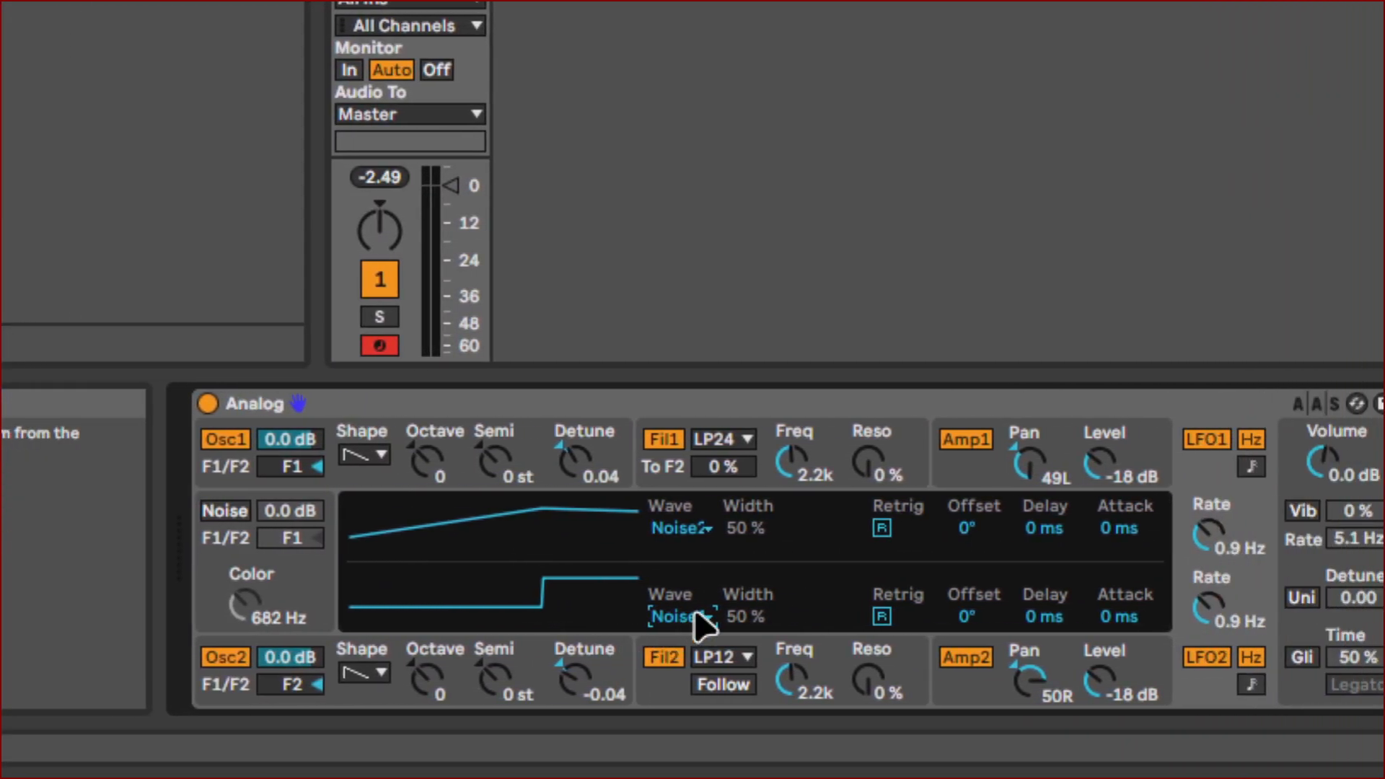
# Step: Change LFO2's waveform to Noise2 and set the rates of both LFO1 and LFO2 to 2.0 Hz
pyautogui.click(675, 616)
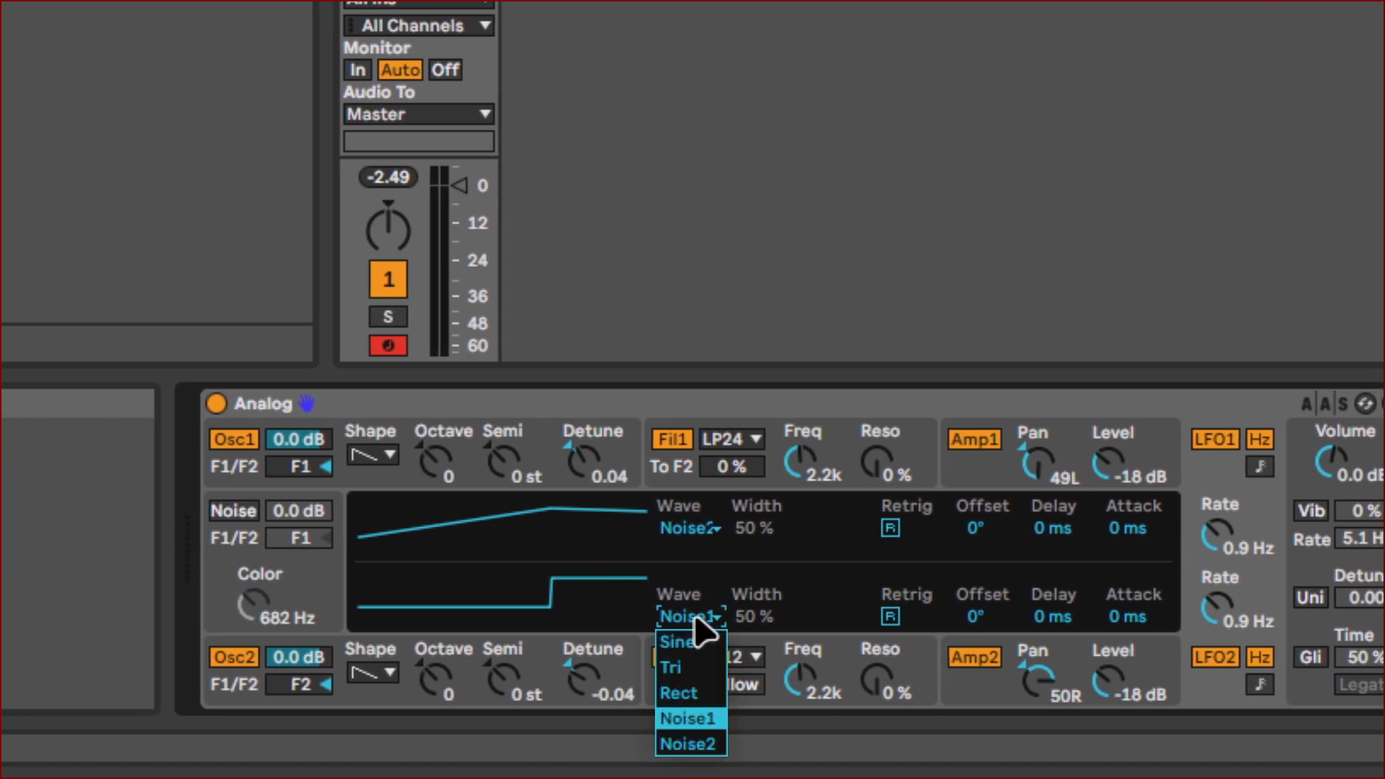
pyautogui.click(696, 745)
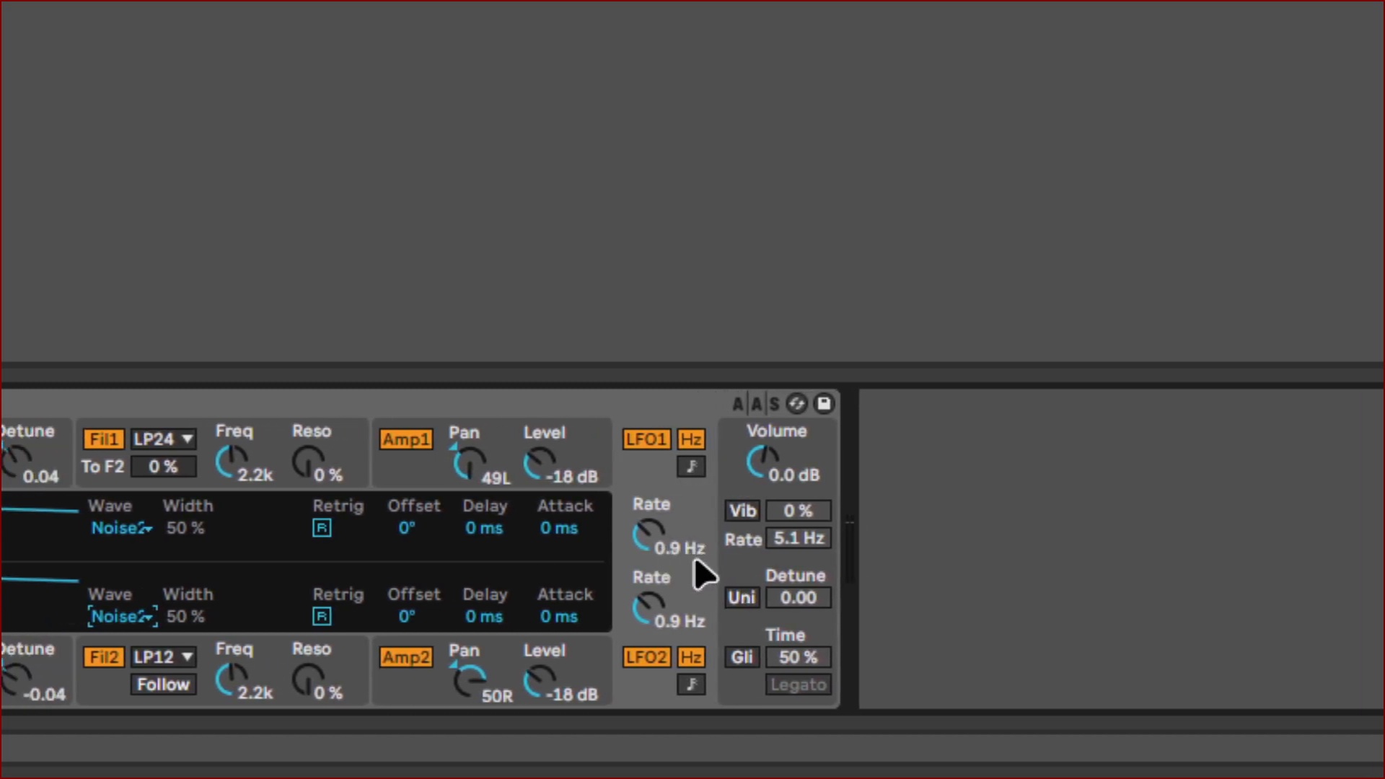
pyautogui.click(696, 555)
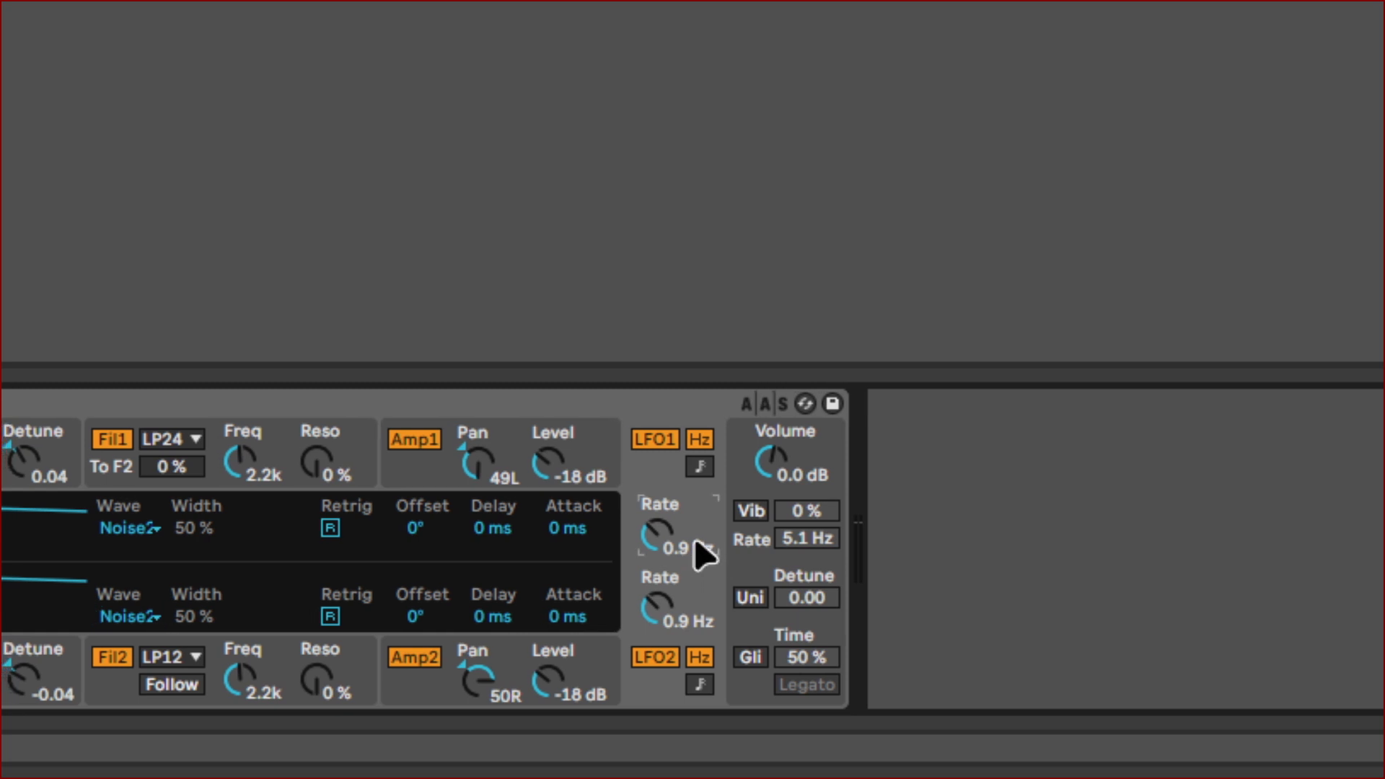
pyautogui.scroll(5, 703, 556)
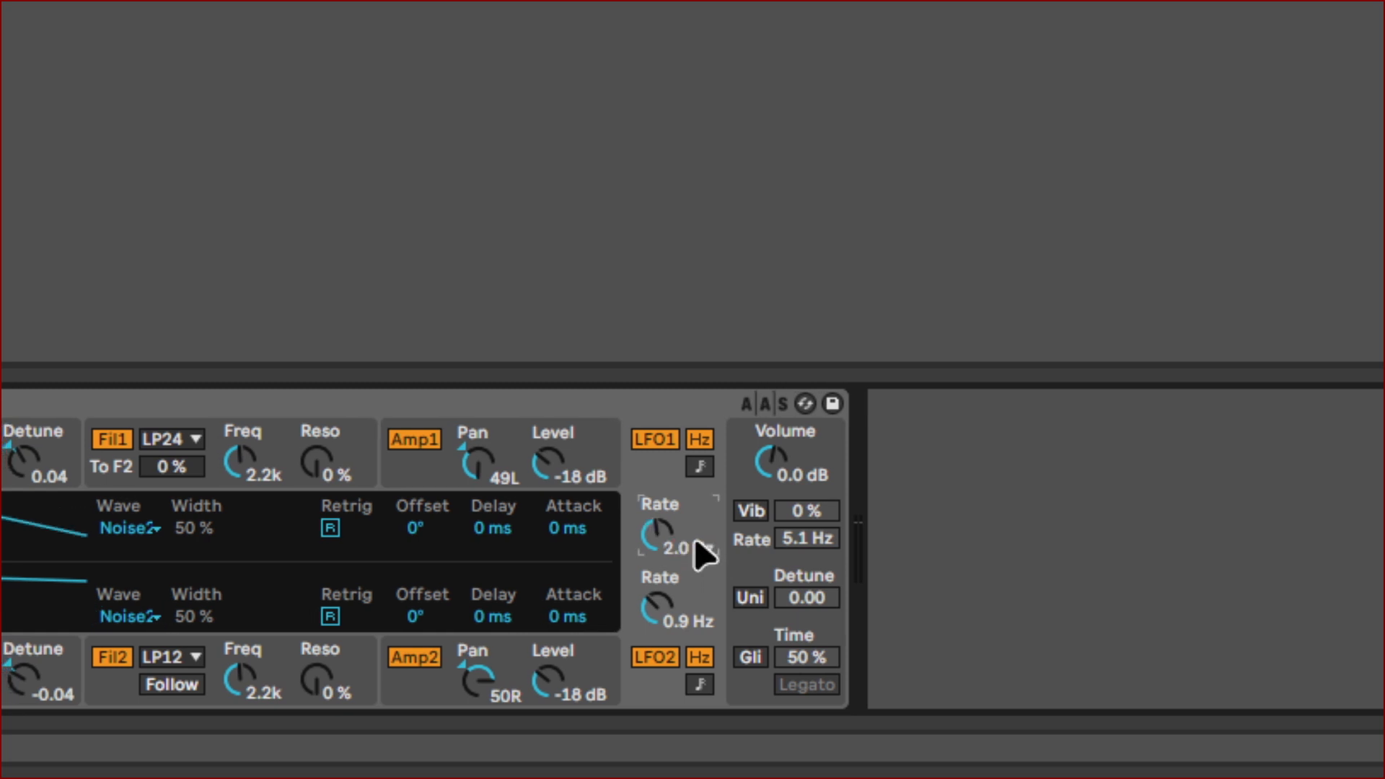
pyautogui.click(699, 628)
pyautogui.scroll(5, 697, 595)
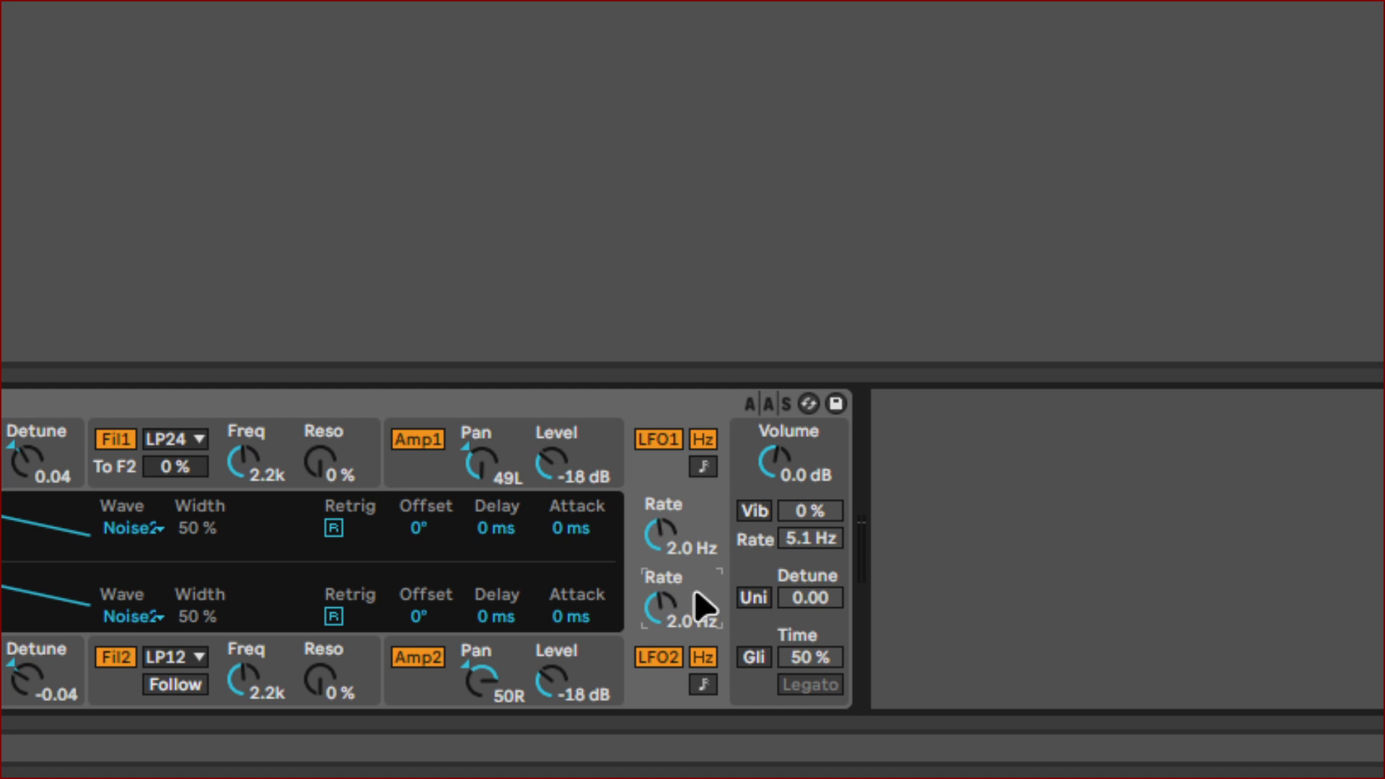
# Step: Enable unison in the Analog instrument and set its detune to 37.50
pyautogui.hscroll(5, 704, 606)
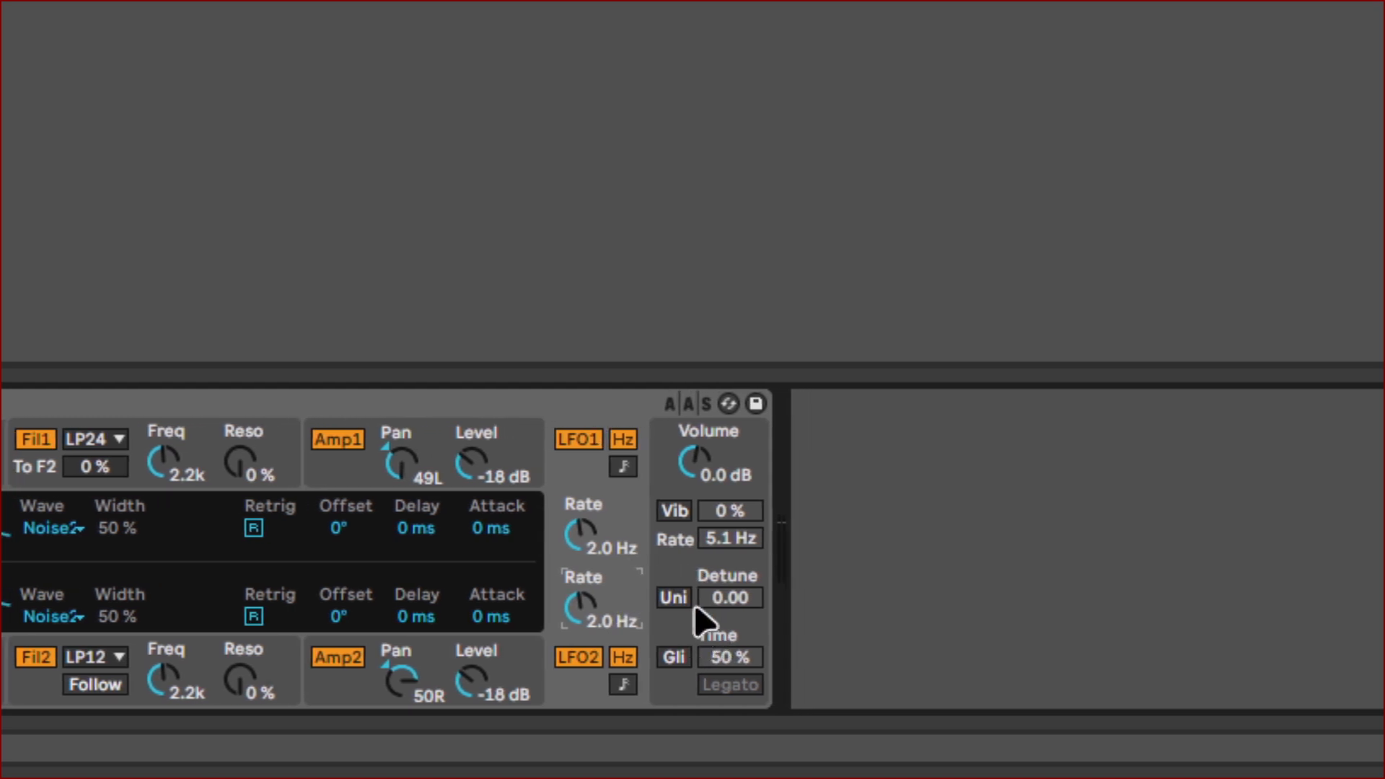
pyautogui.click(678, 598)
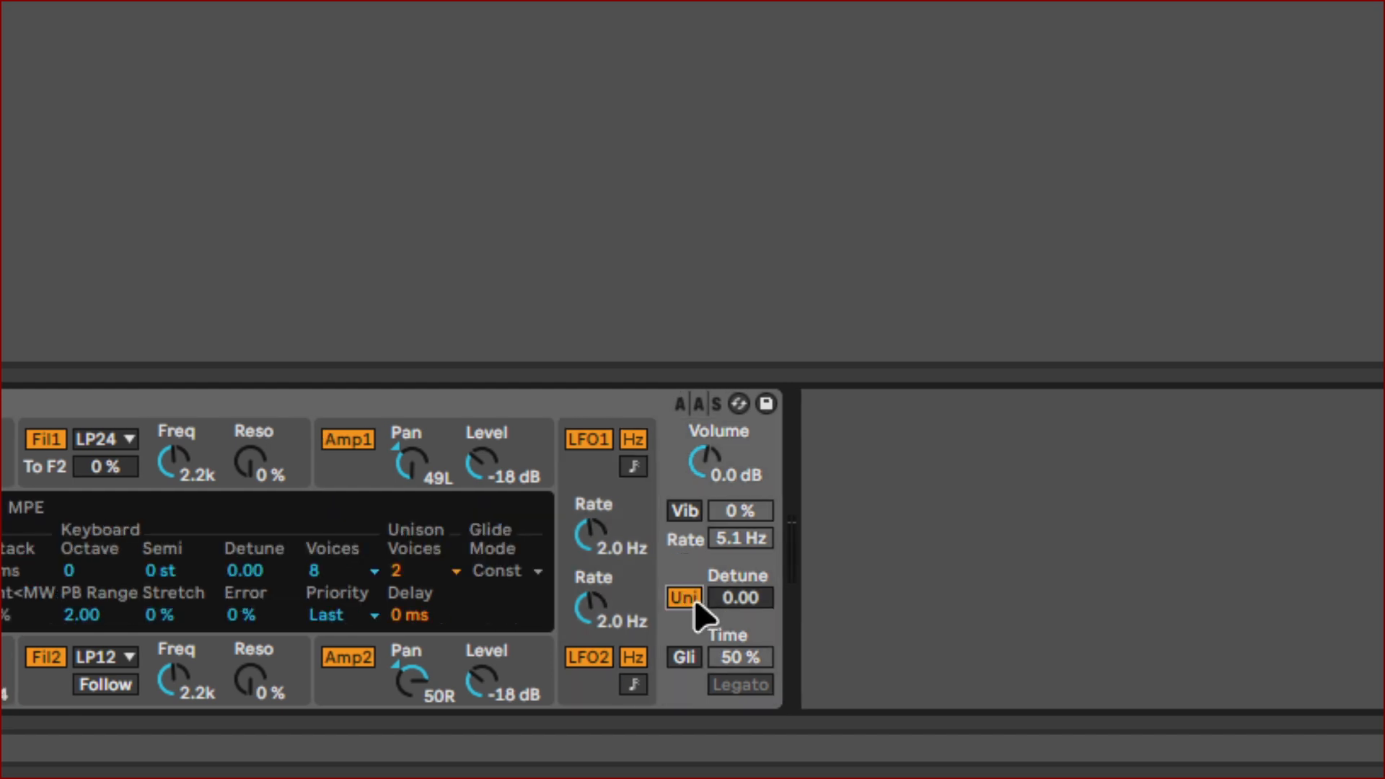
pyautogui.moveTo(694, 606); pyautogui.dragTo(694, 554)
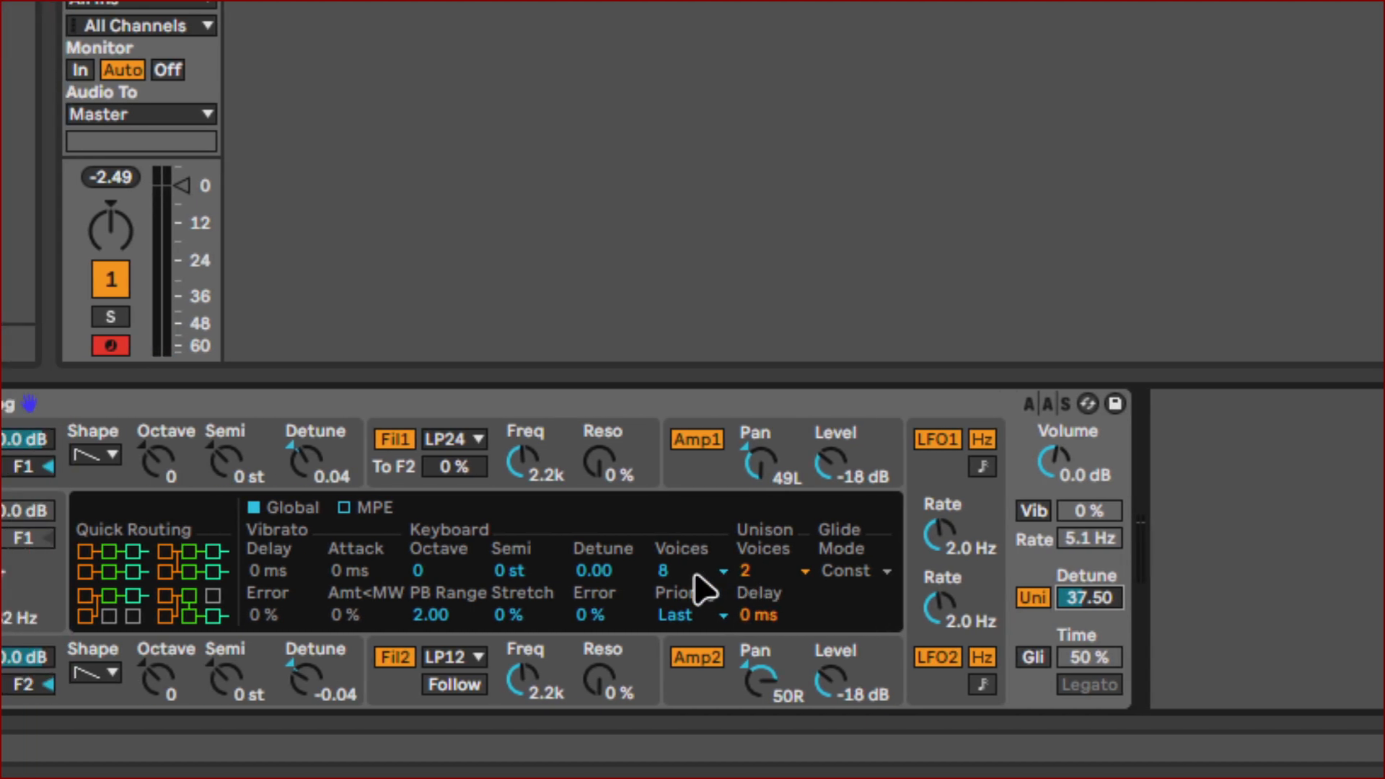
# Step: Limit the keyboard polyphony of the Analog instrument to 4 voices
pyautogui.click(694, 575)
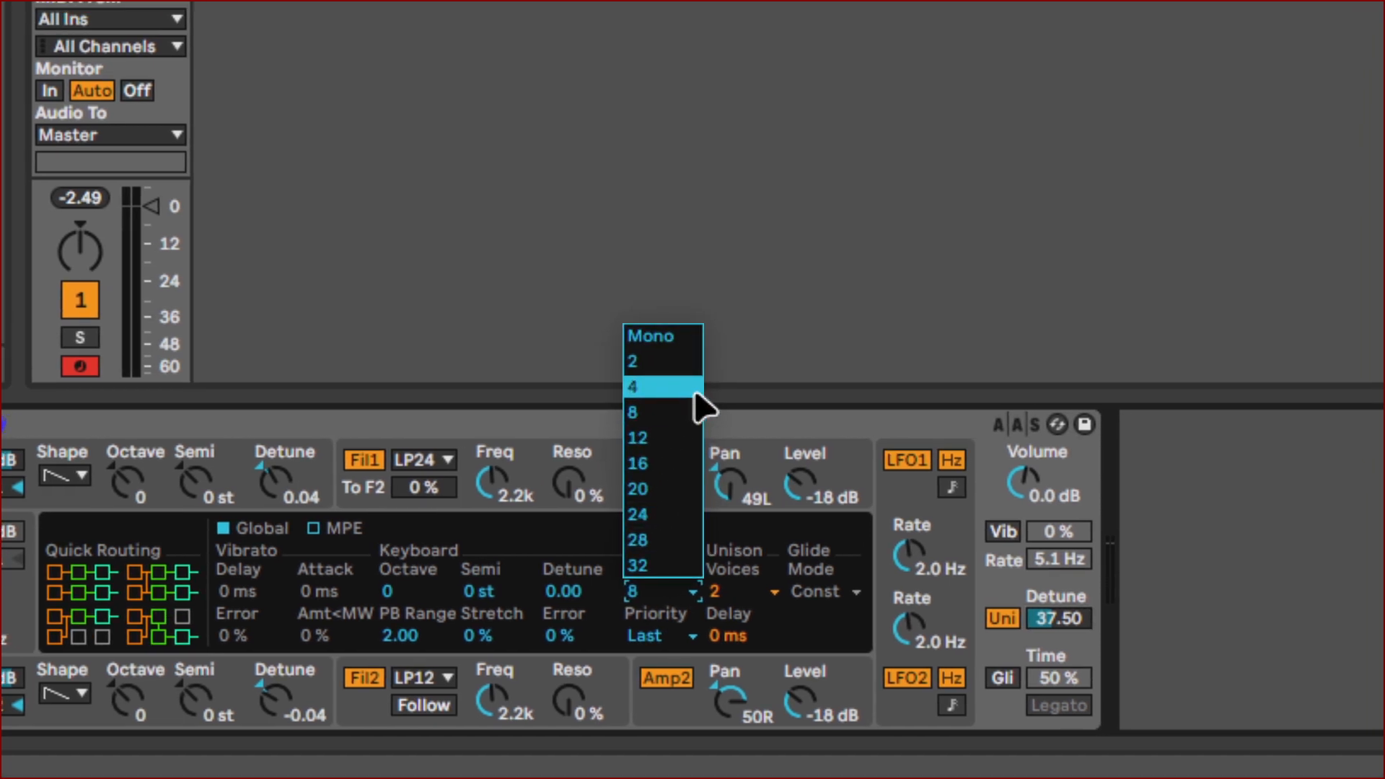
pyautogui.click(695, 405)
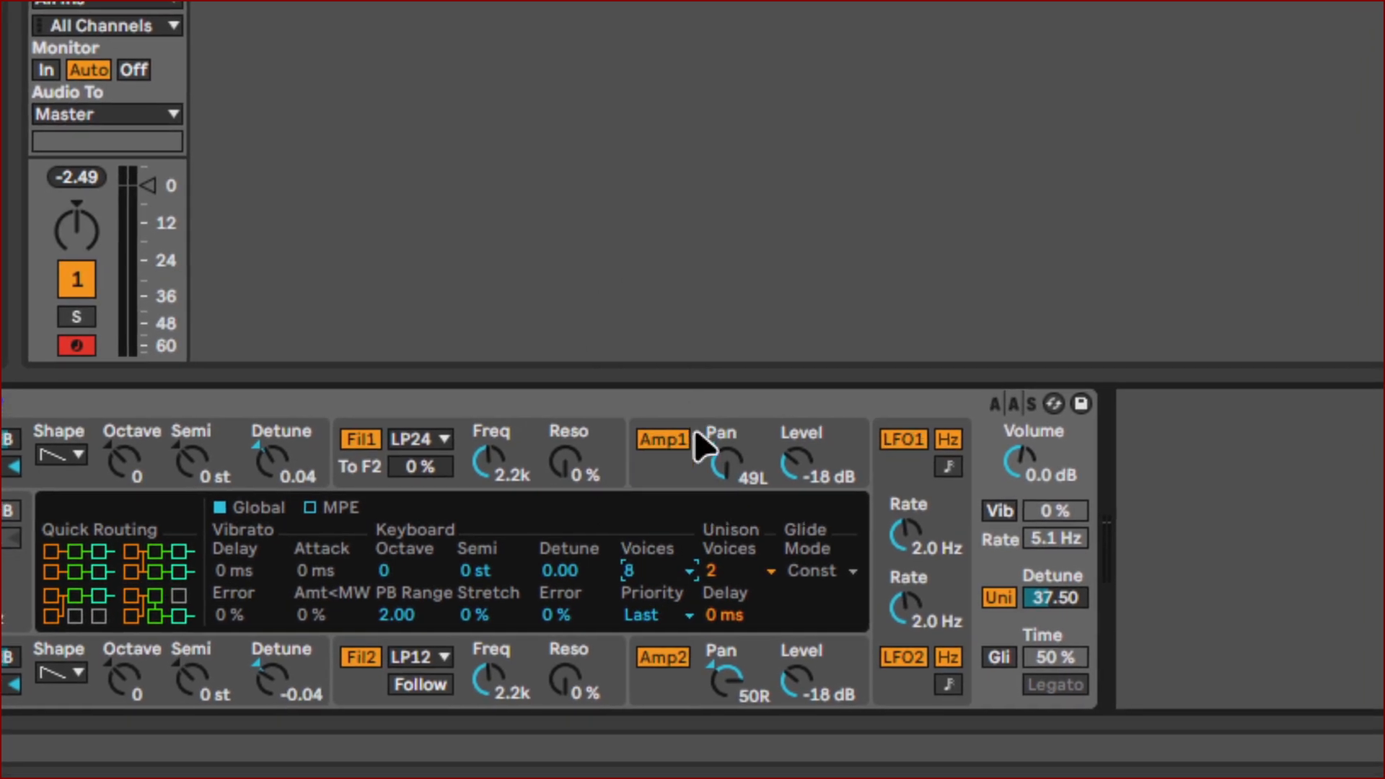
pyautogui.click(697, 575)
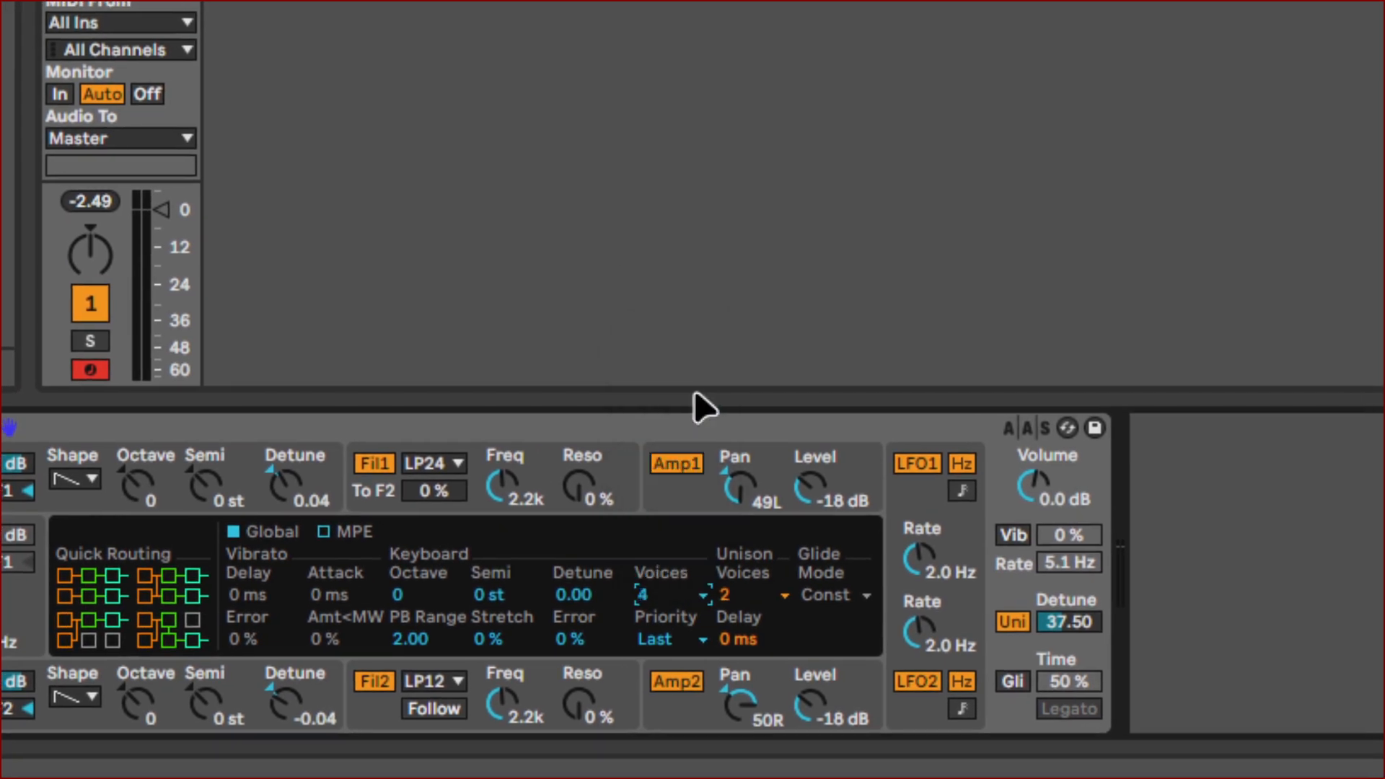
pyautogui.click(695, 394)
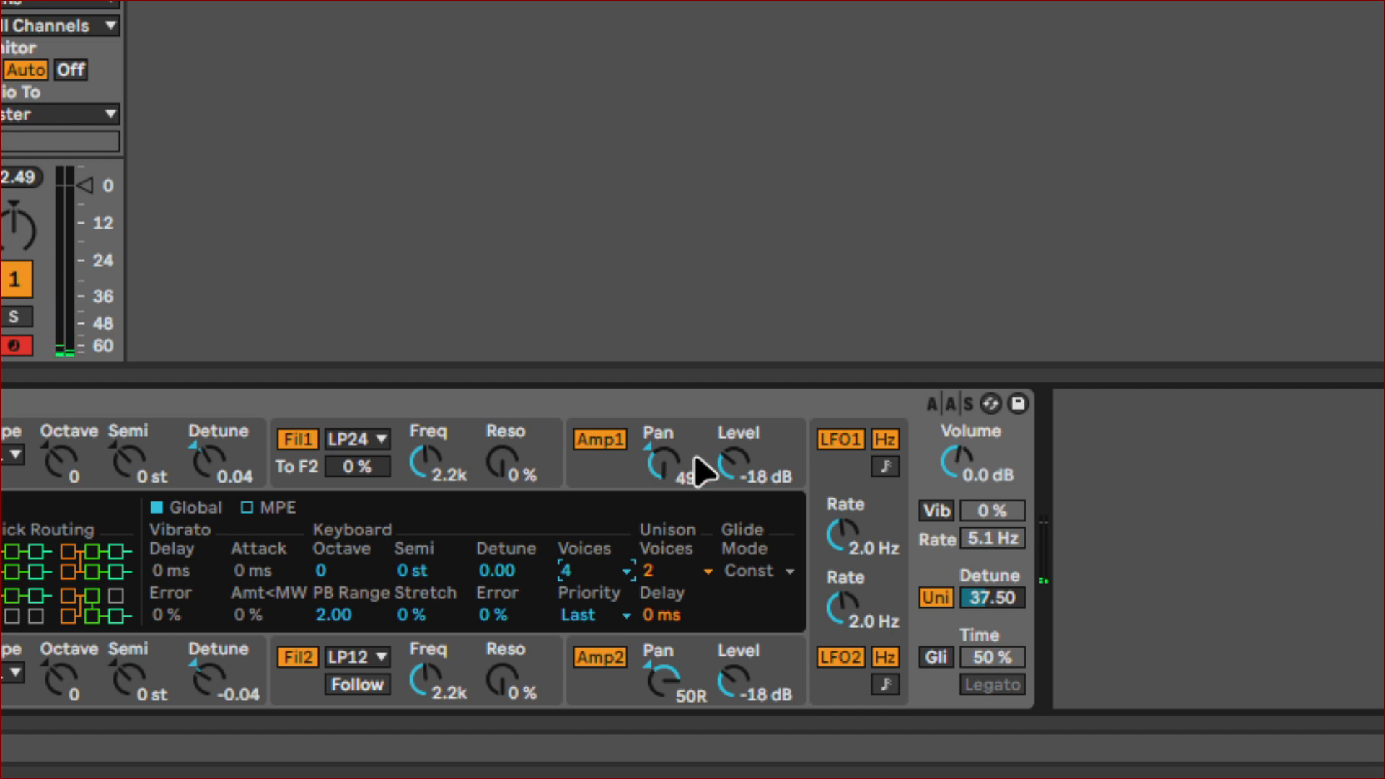
# Step: Set the unison voices to 4 and the keyboard voices to 8
pyautogui.click(699, 577)
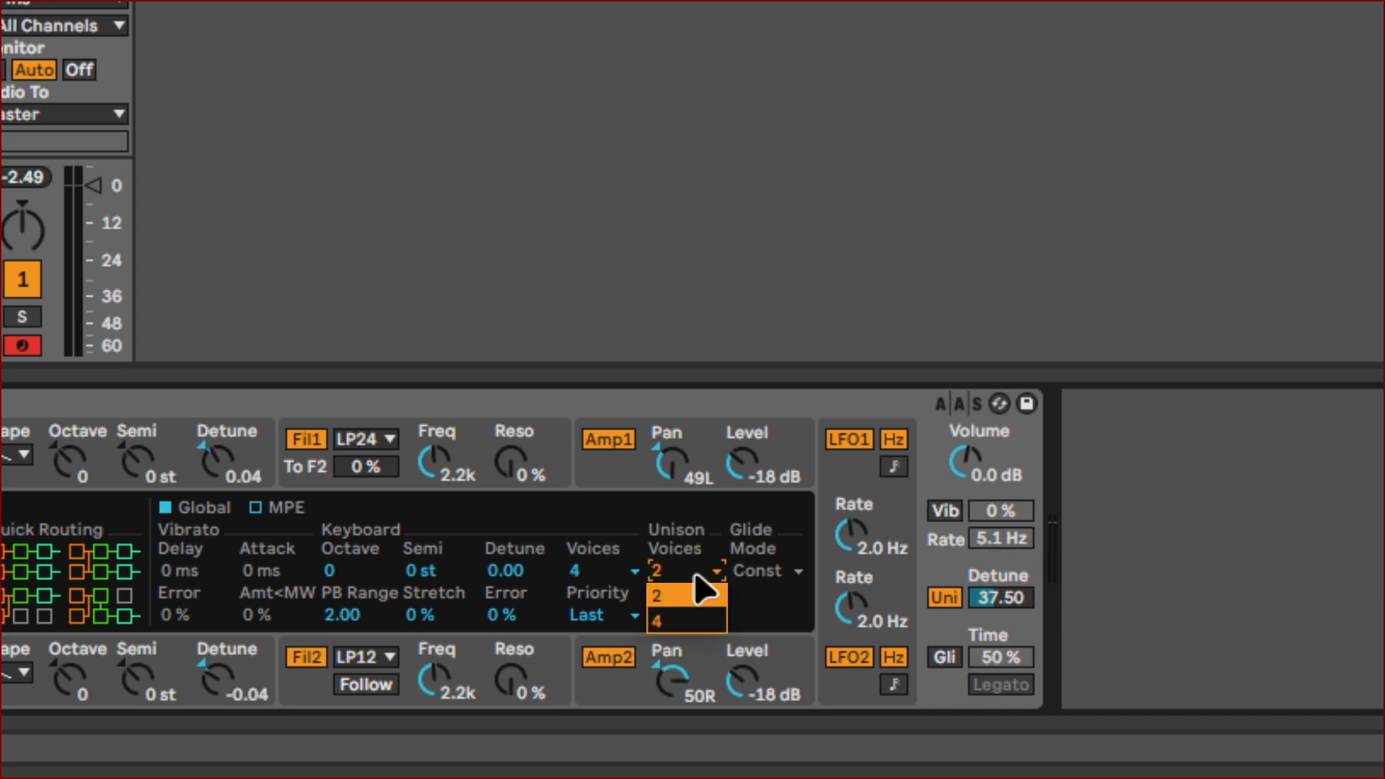
pyautogui.click(696, 621)
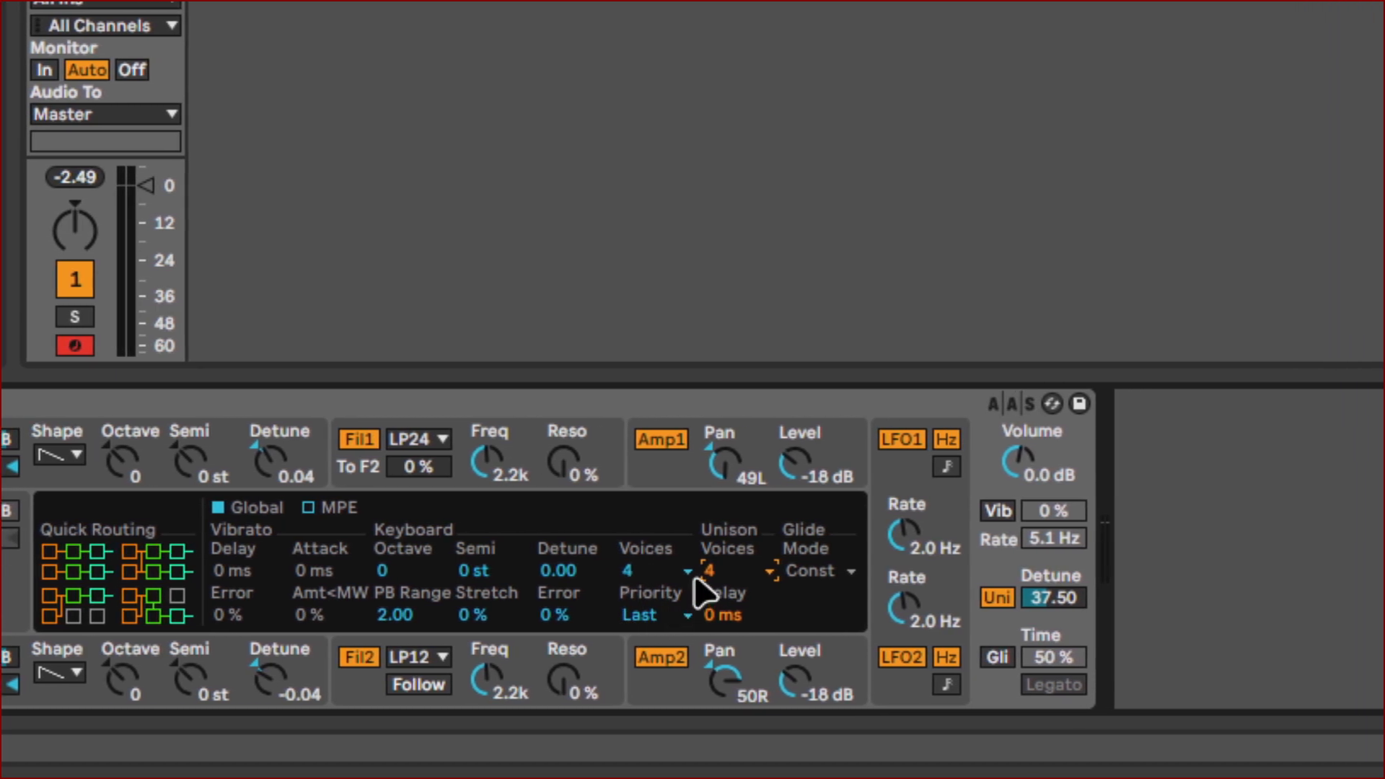
pyautogui.click(649, 573)
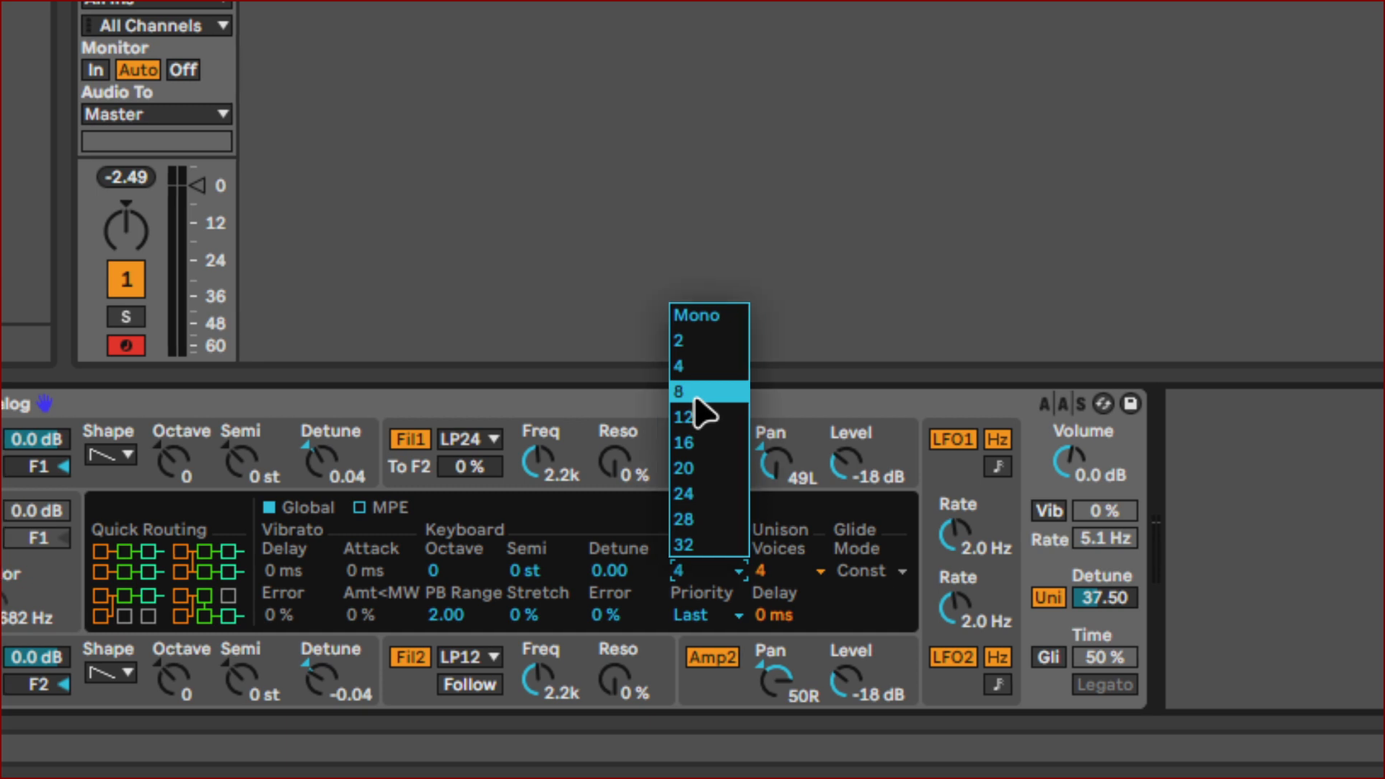
pyautogui.click(696, 396)
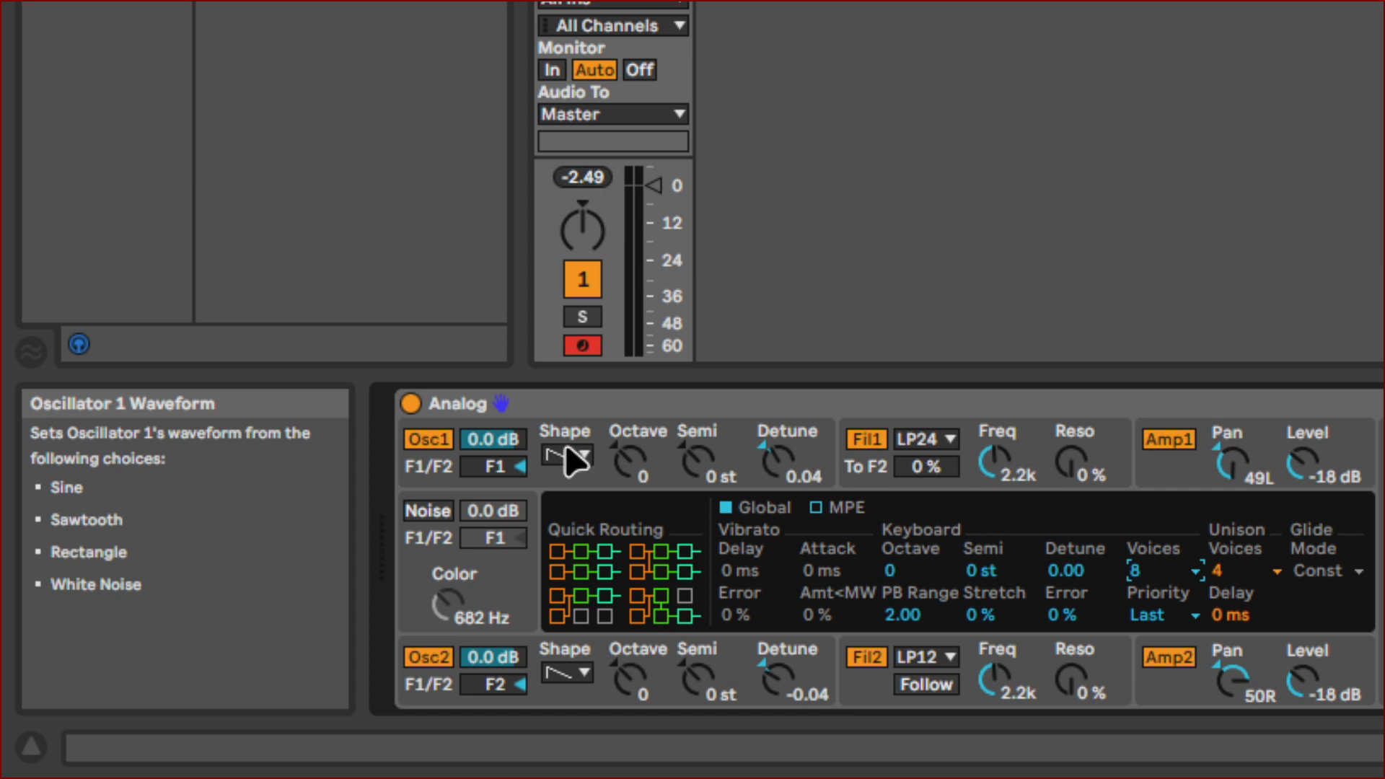
# Step: Change the waveform shape of both Osc1 and Osc2 to Rectangle
pyautogui.click(575, 482)
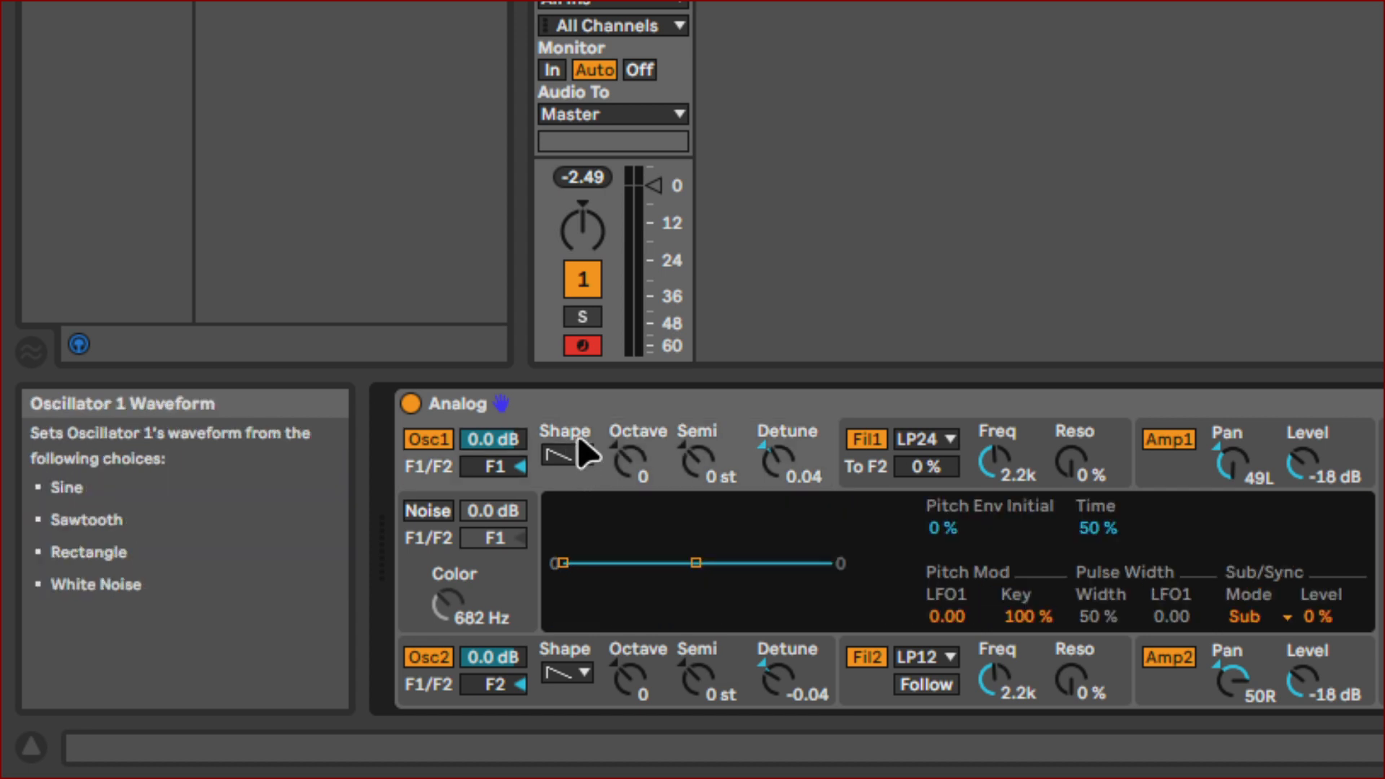
pyautogui.click(575, 456)
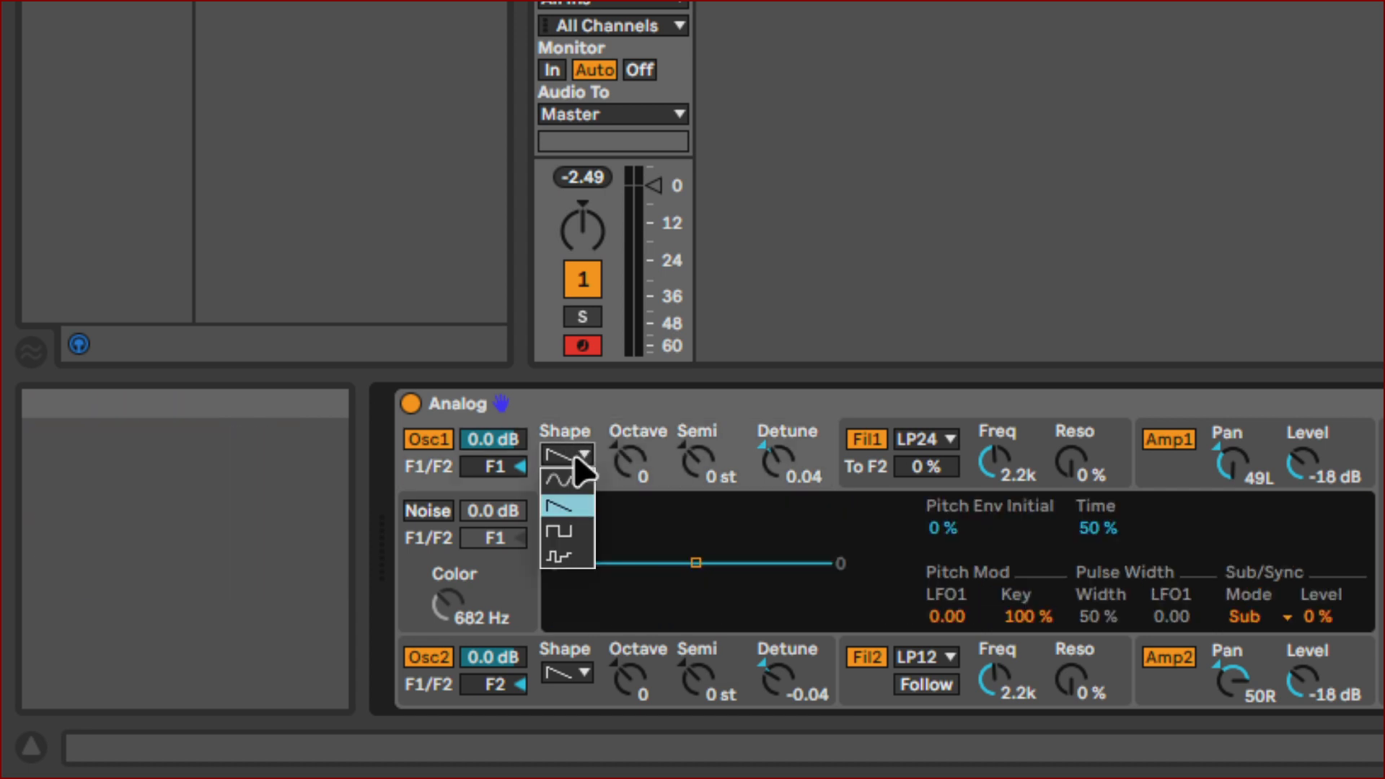
pyautogui.click(564, 530)
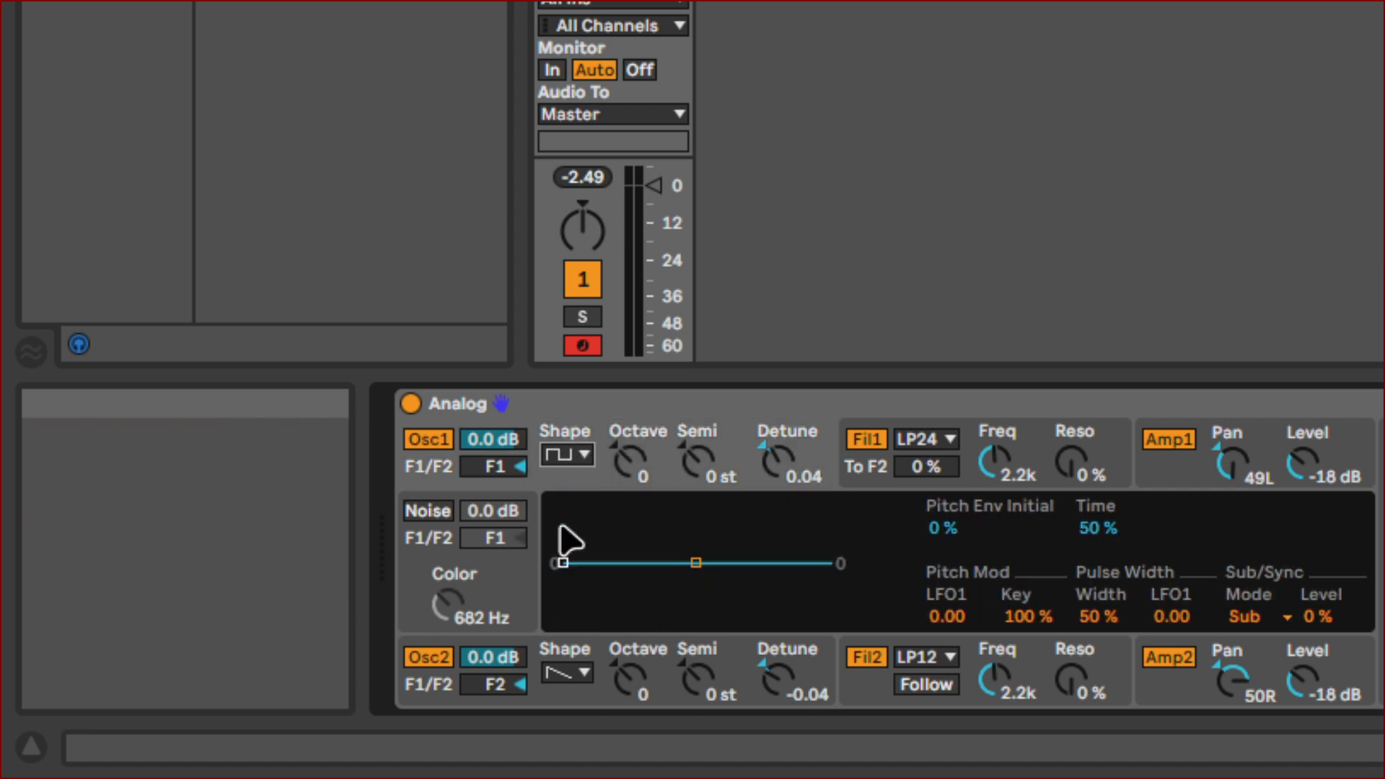
pyautogui.click(566, 674)
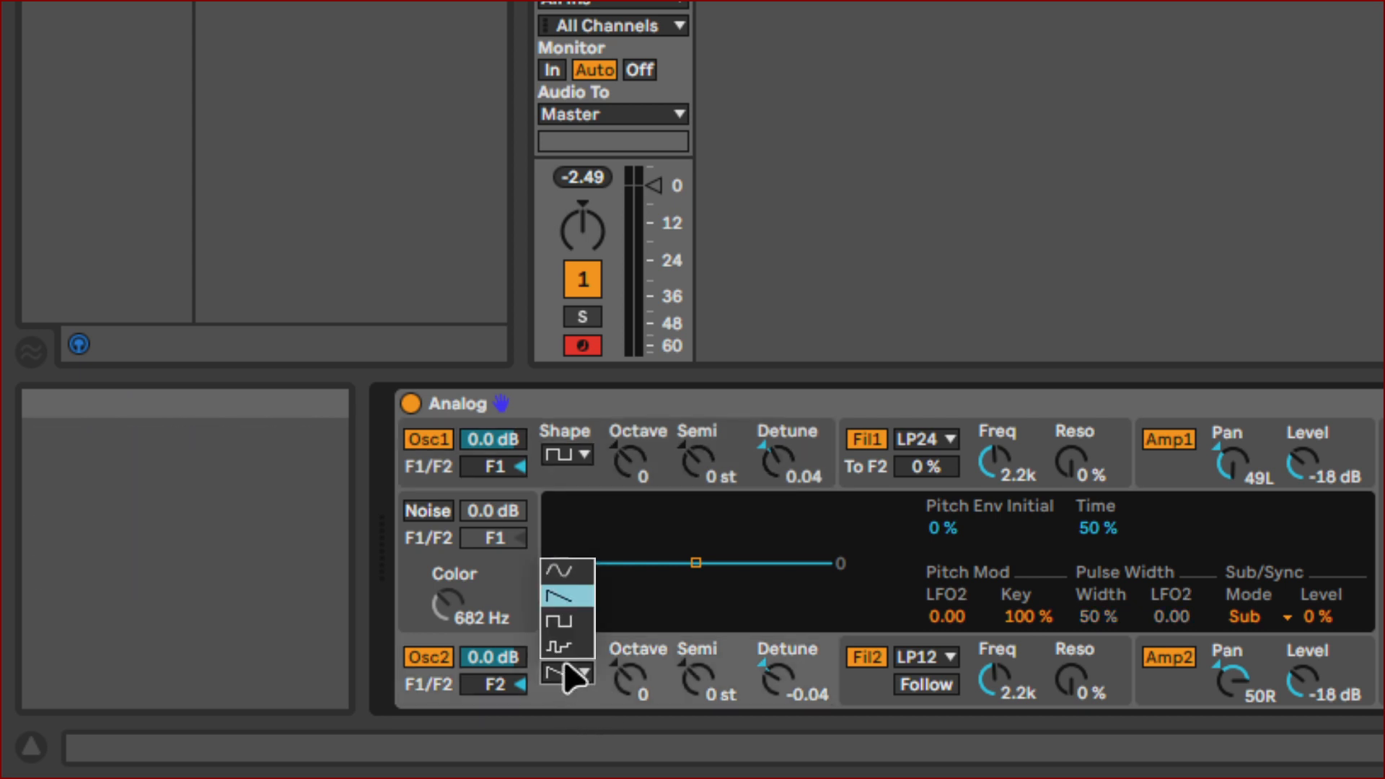
pyautogui.click(586, 626)
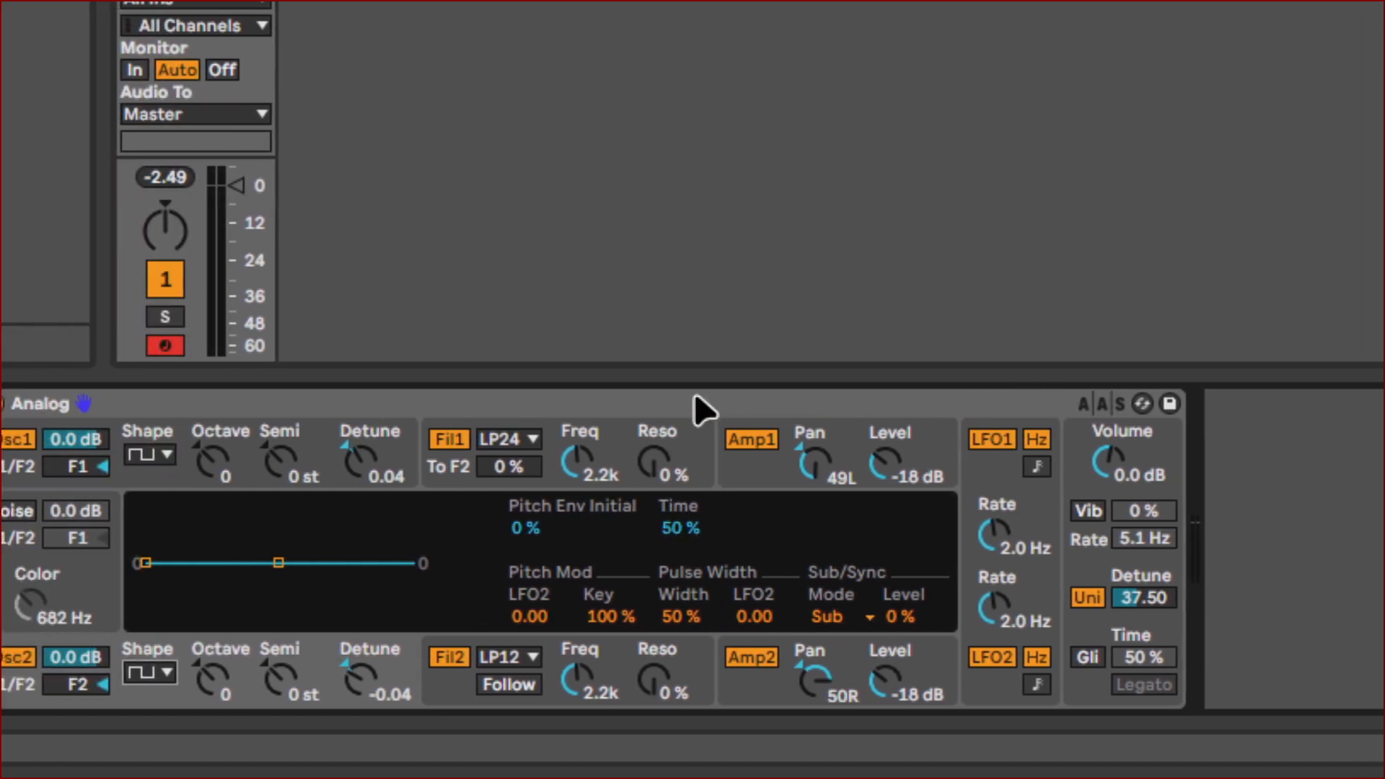
# Step: Reset the LFO resonance modulation to 0.00 on both Fil2 and Fil1
pyautogui.click(718, 446)
pyautogui.click(698, 665)
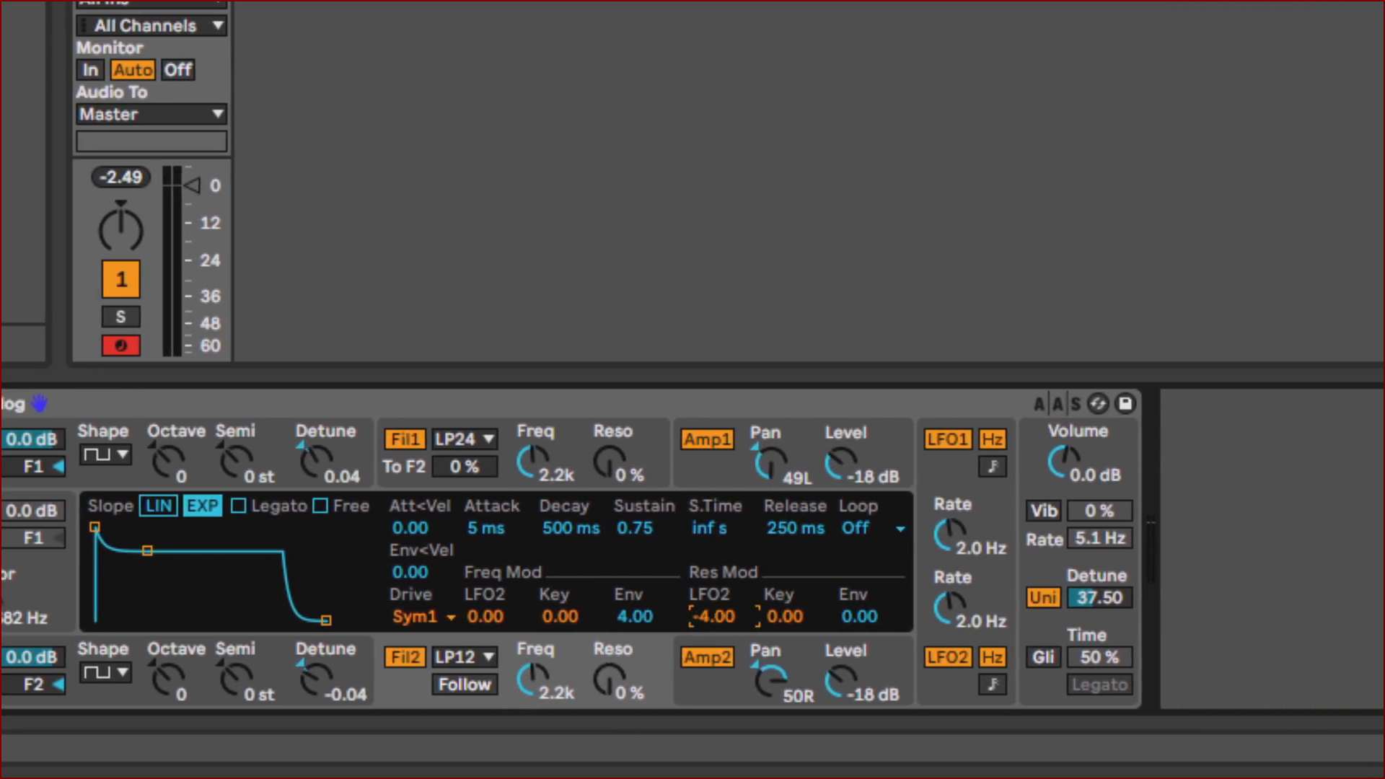
pyautogui.moveTo(713, 617); pyautogui.dragTo(713, 609)
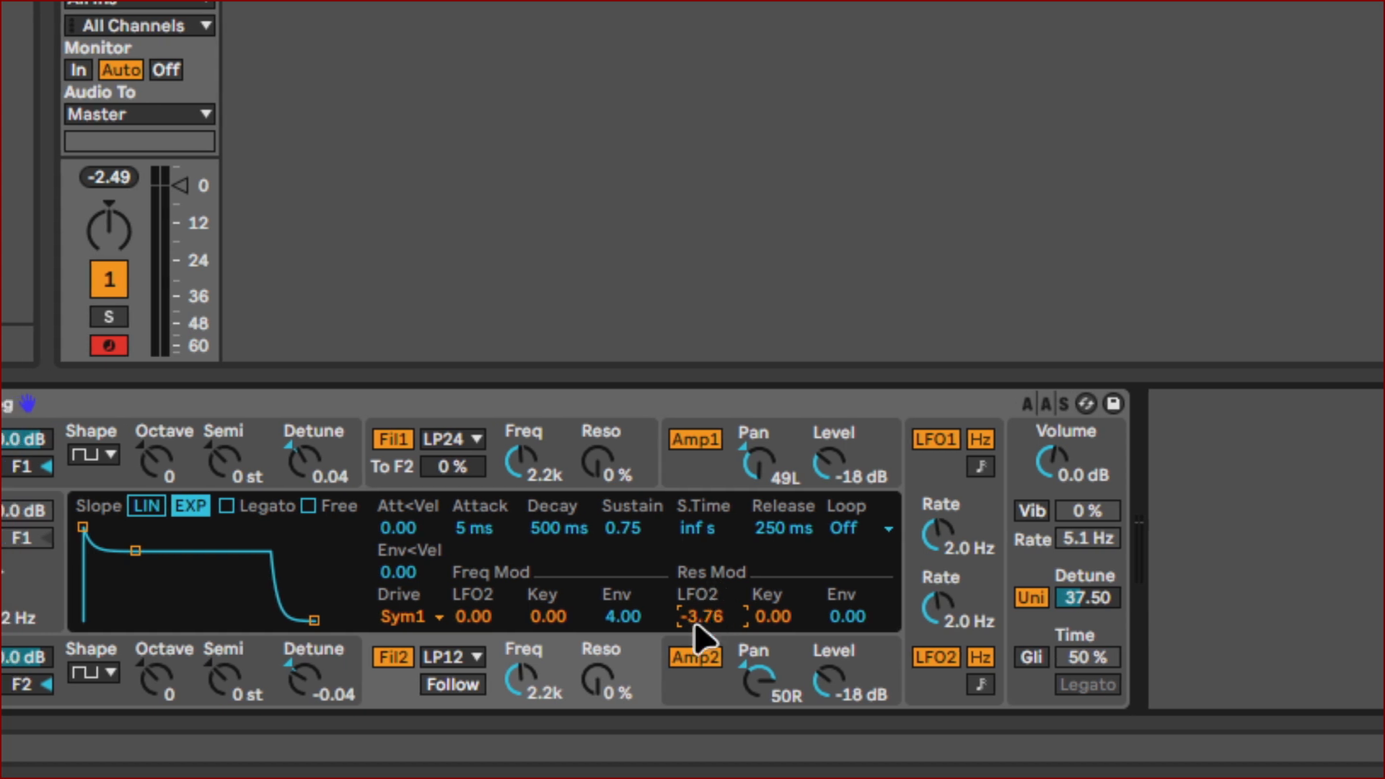
pyautogui.press('Delete')
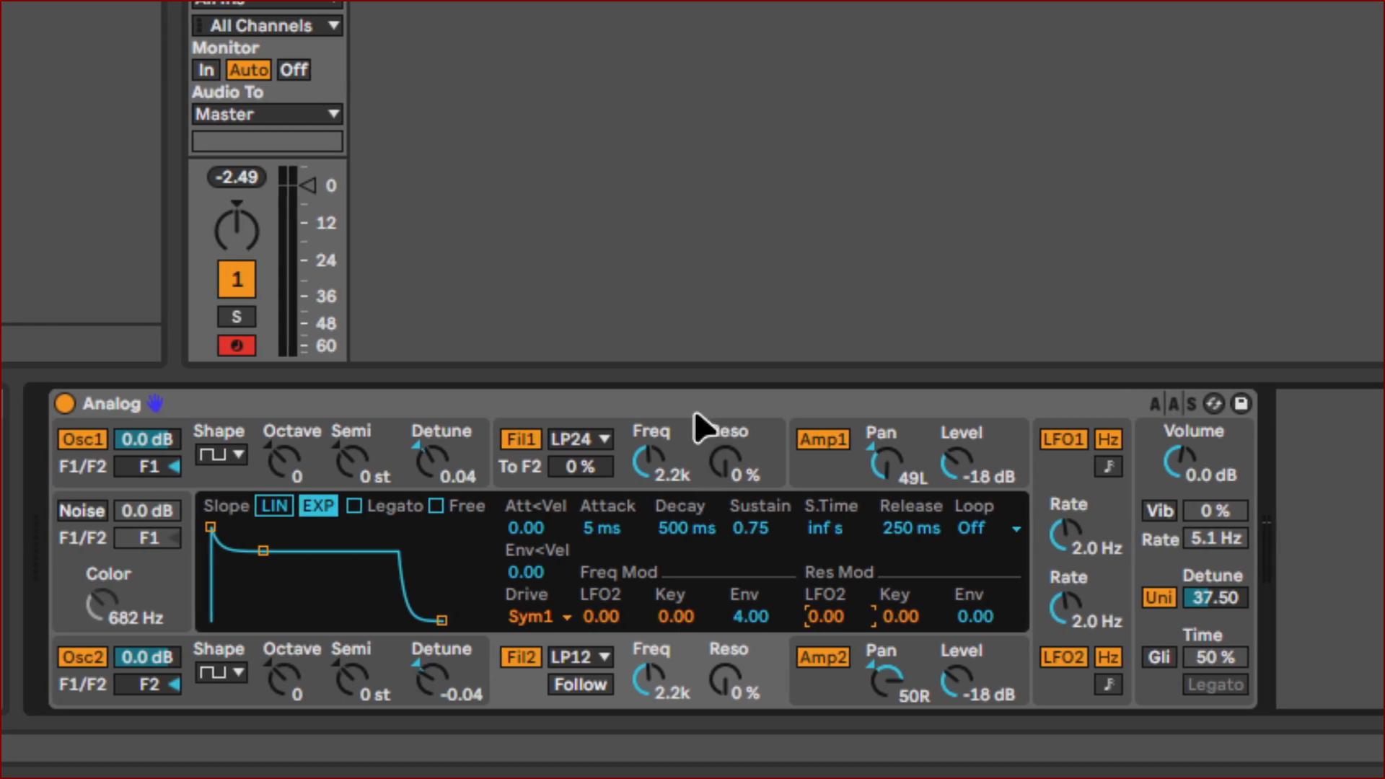
pyautogui.click(691, 450)
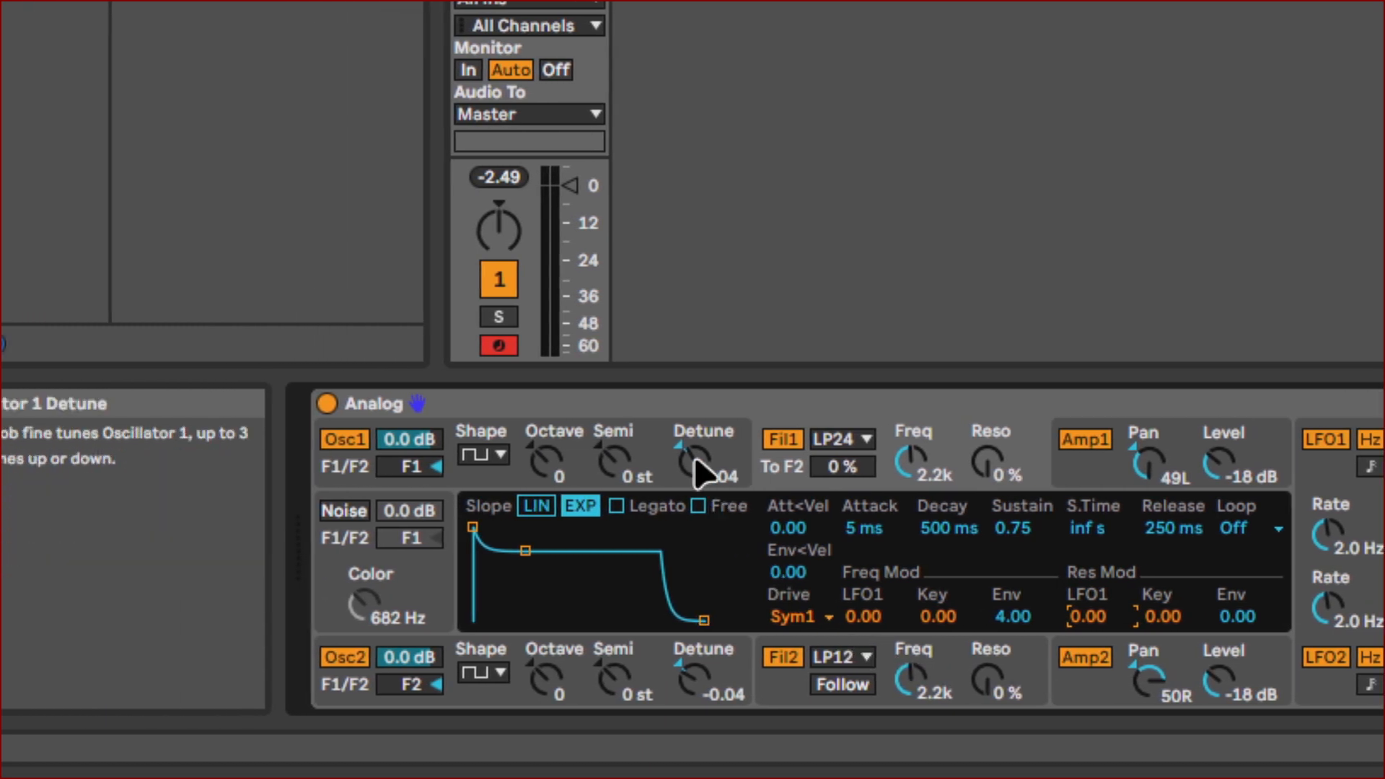
# Step: Set the pulse width modulation by LFO1 on Osc1 and by LFO2 on Osc2 to 1.00 each
pyautogui.click(679, 443)
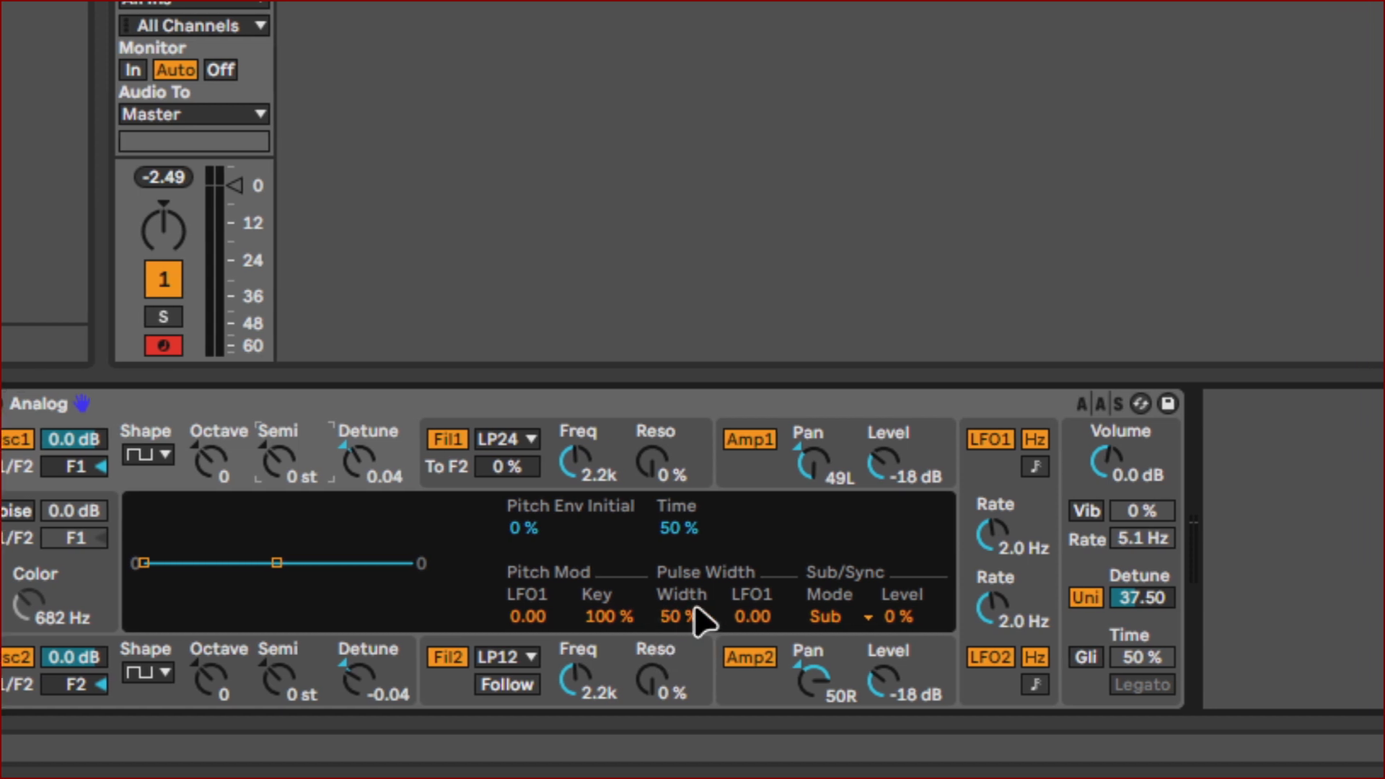
pyautogui.click(749, 617)
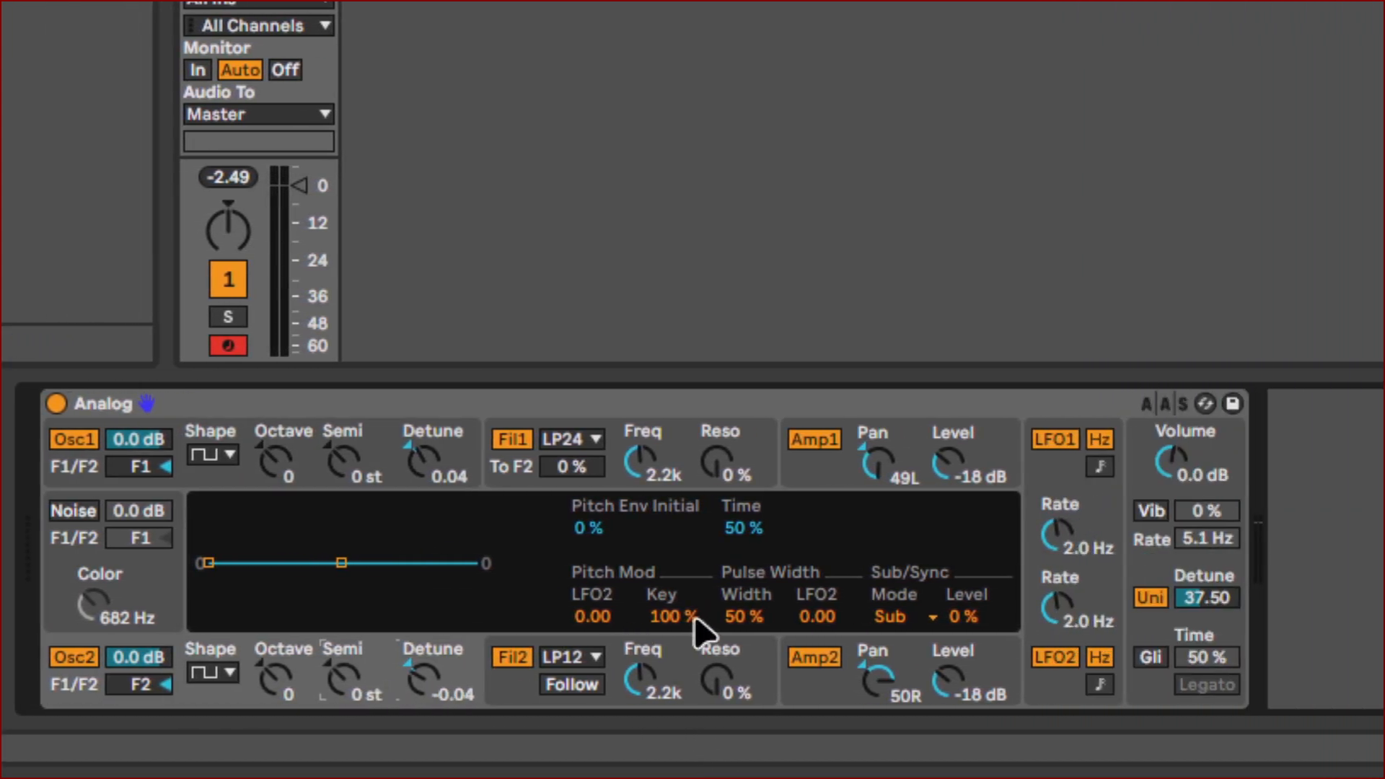
pyautogui.moveTo(695, 624); pyautogui.dragTo(695, 603)
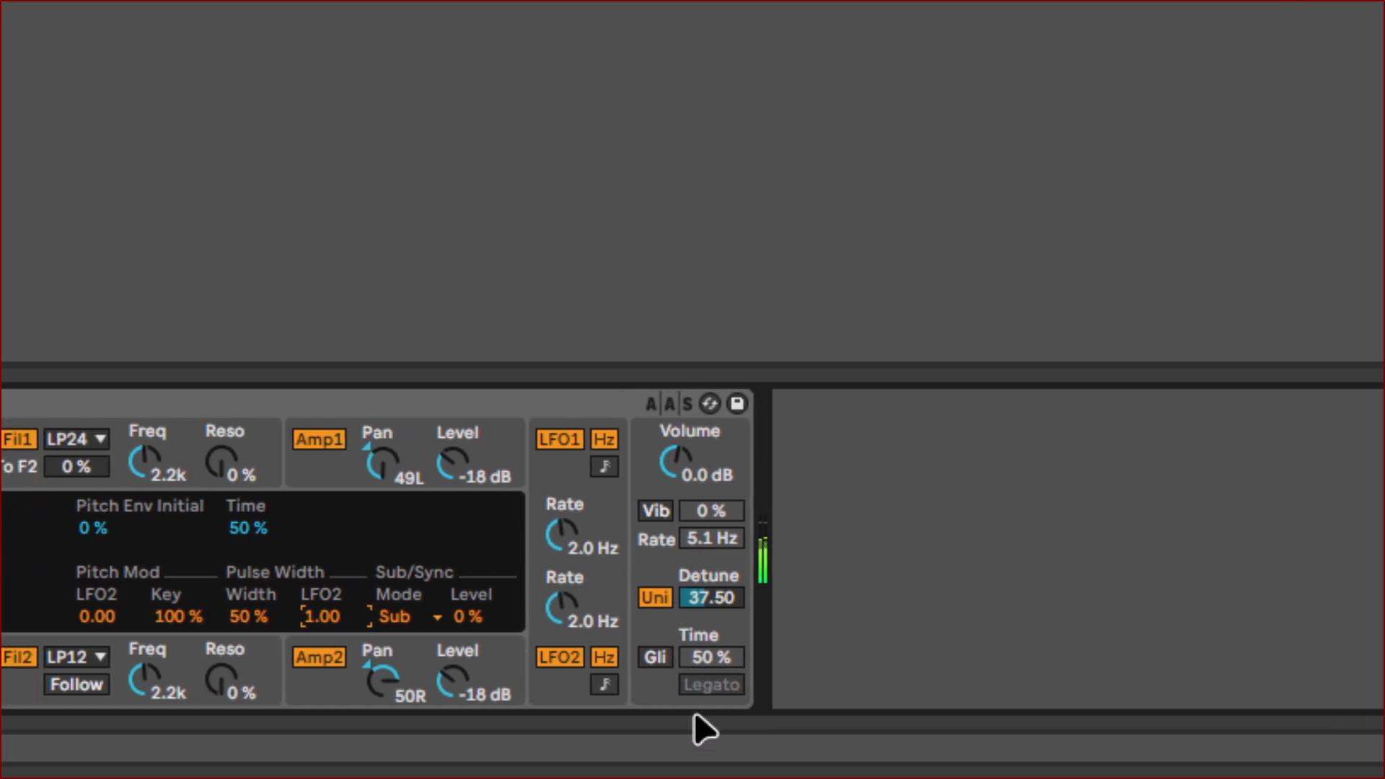
# Step: Lower the unison detune to 3.12 and turn unison off
pyautogui.moveTo(699, 611); pyautogui.dragTo(698, 646)
pyautogui.moveTo(695, 599); pyautogui.dragTo(696, 595)
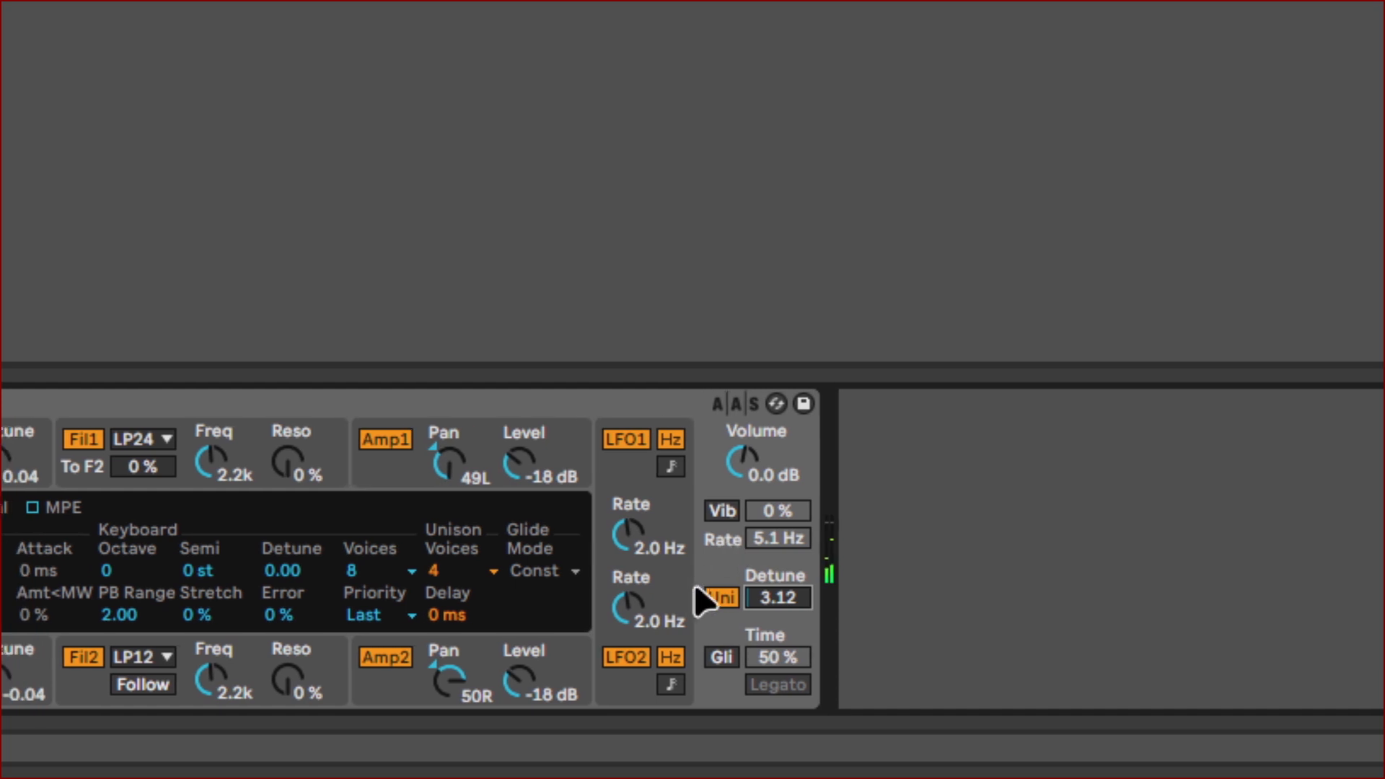
pyautogui.click(615, 600)
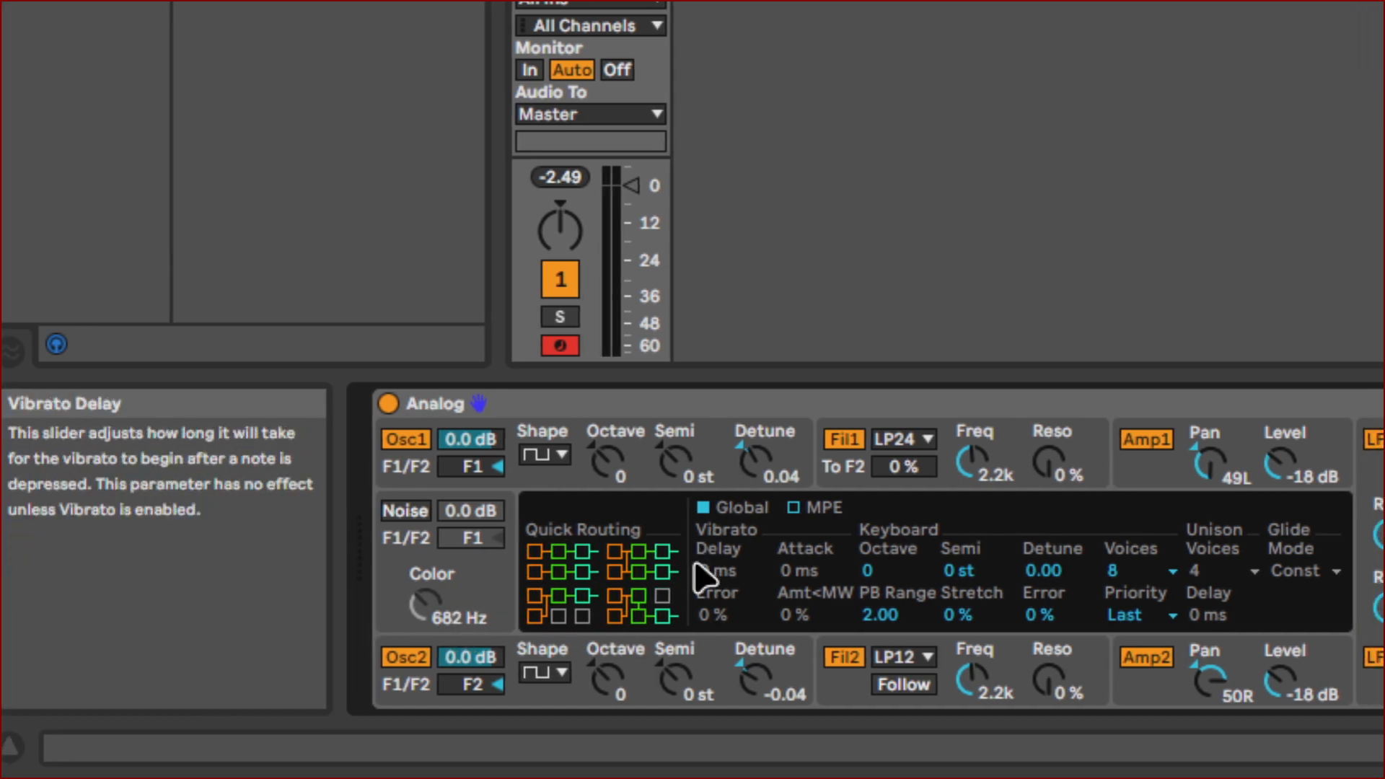
# Step: Change Osc1's waveform shape to White Noise
pyautogui.click(568, 456)
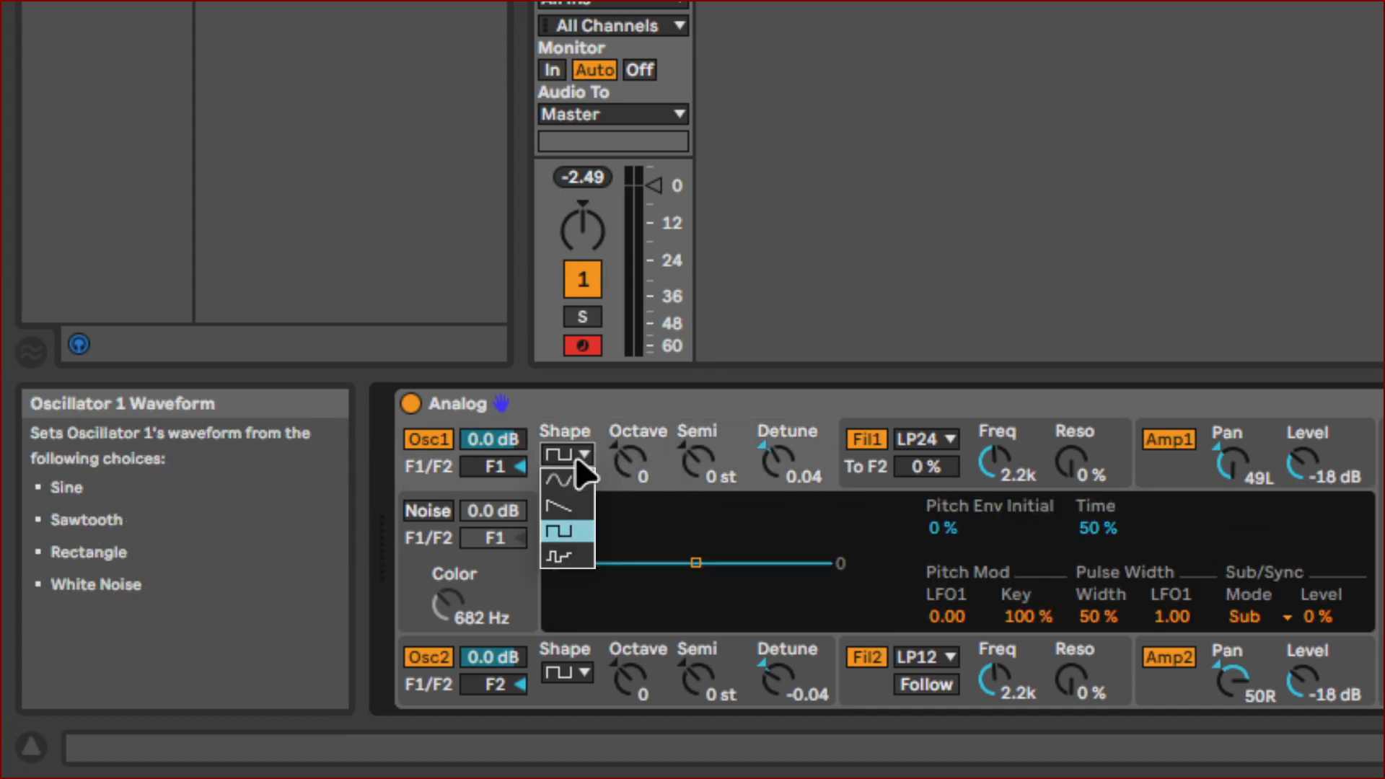
pyautogui.click(568, 557)
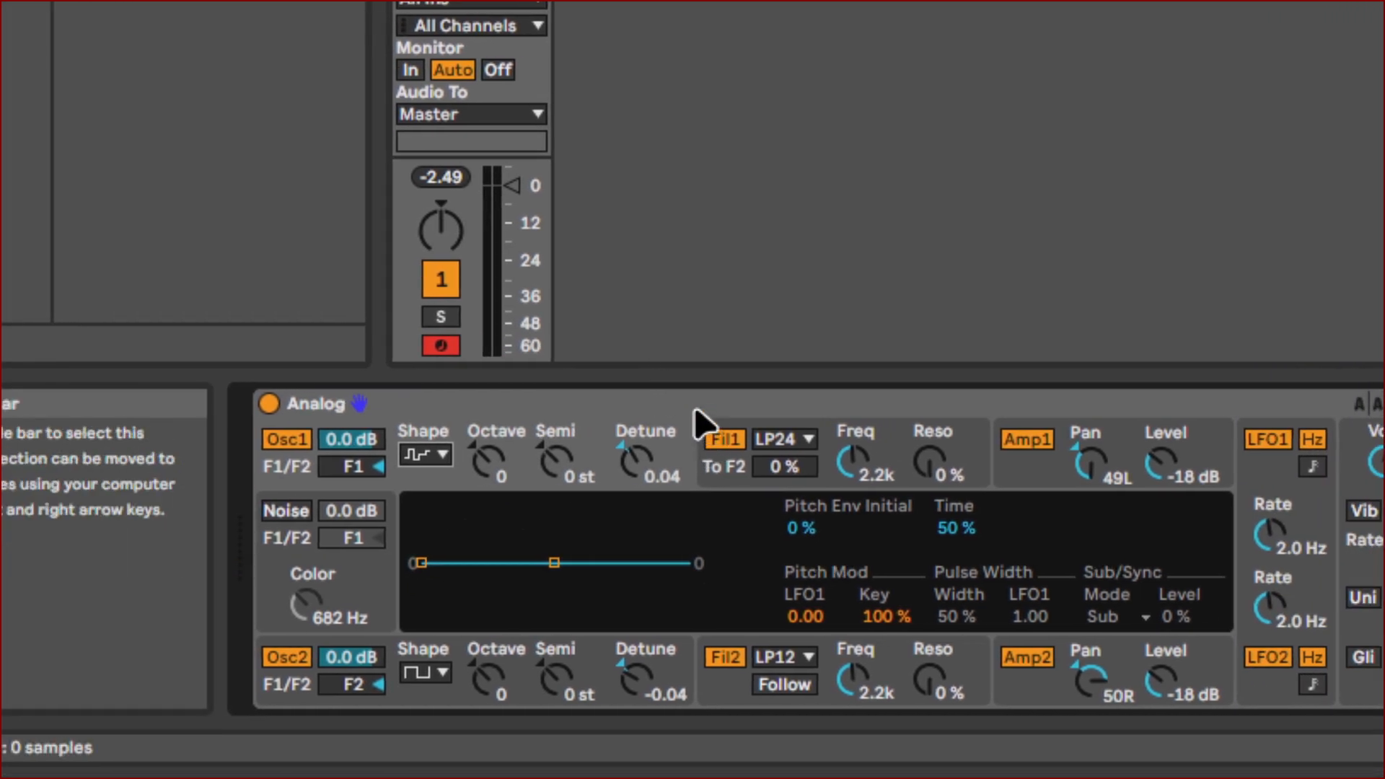
# Step: Delete the current Analog instrument and load a fresh Analog onto the MIDI track
pyautogui.click(686, 413)
pyautogui.press('Delete')
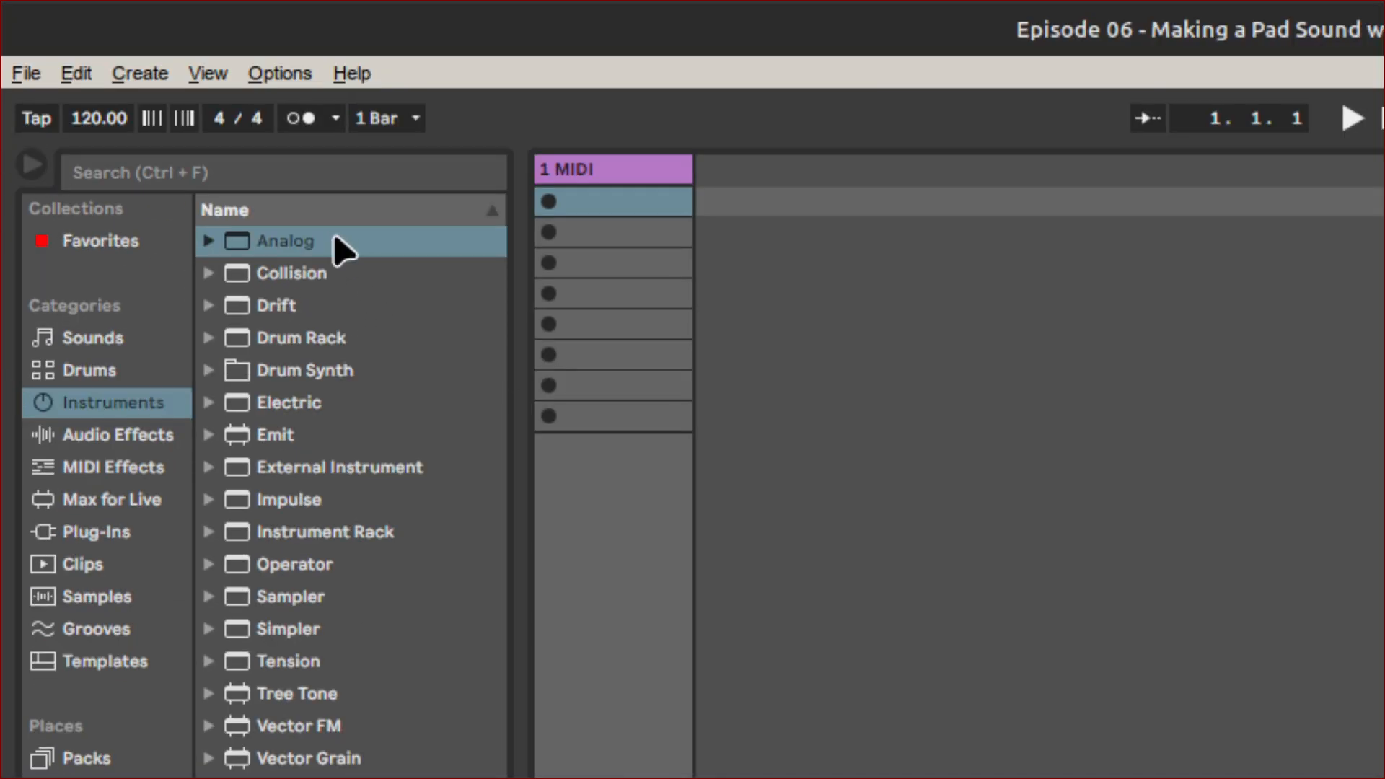
pyautogui.doubleClick(315, 243)
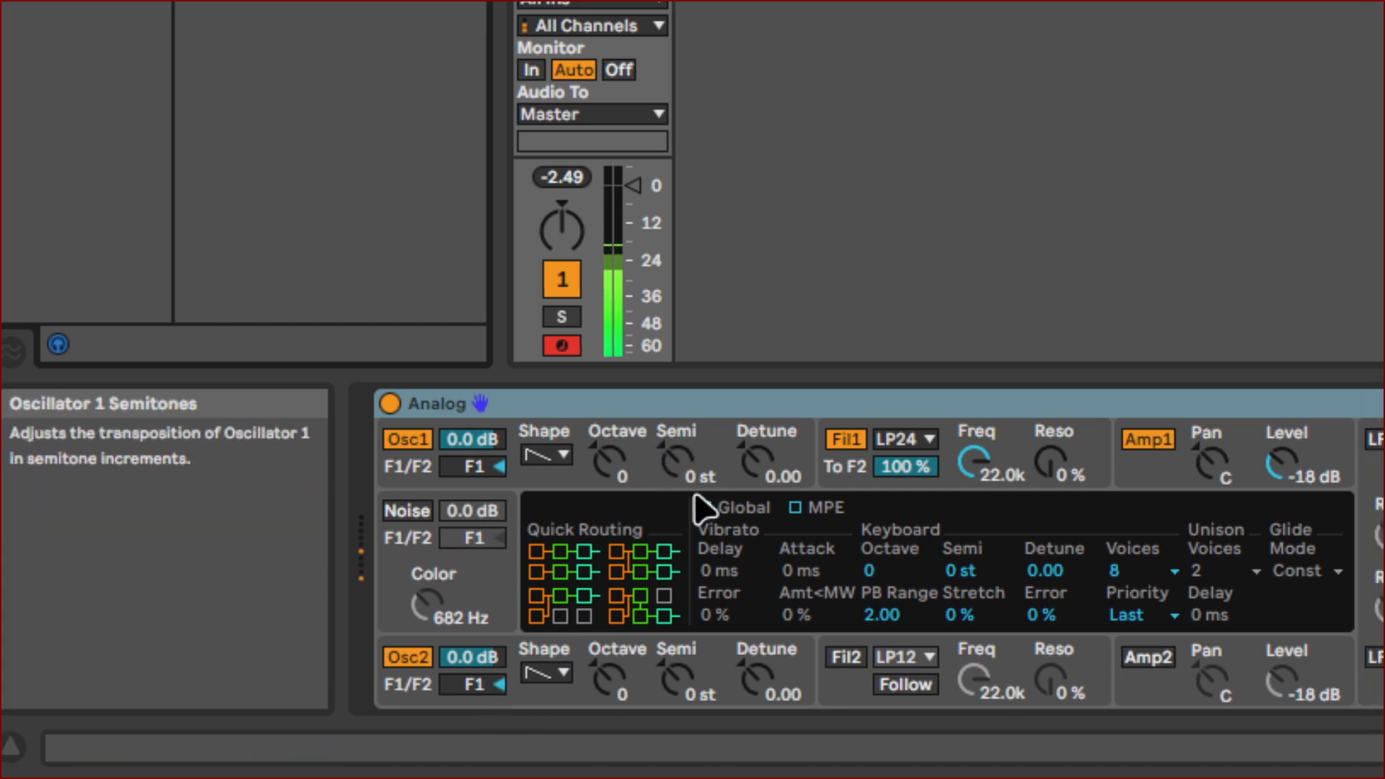
# Step: Change Osc2's waveform shape to Rectangle and Osc1's to White Noise
pyautogui.click(585, 674)
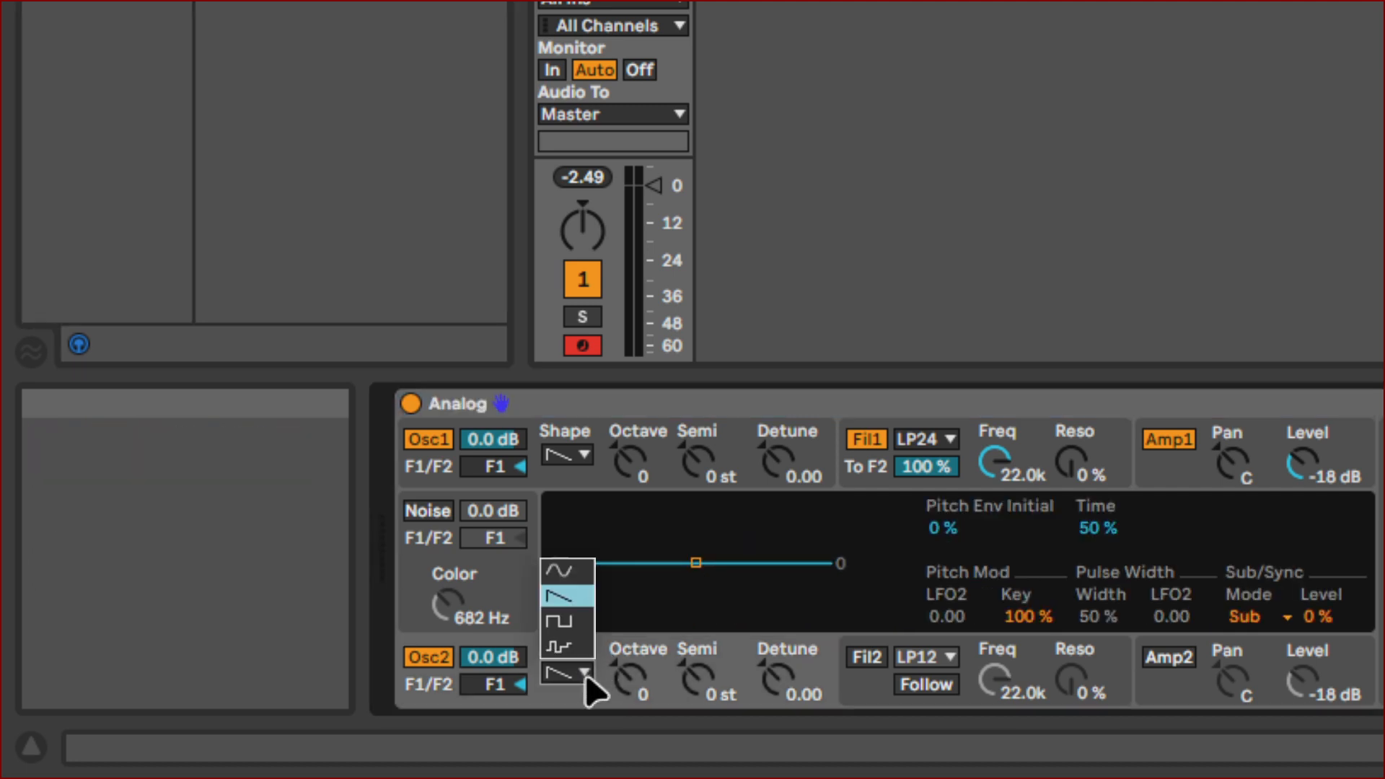
pyautogui.click(567, 621)
pyautogui.click(576, 454)
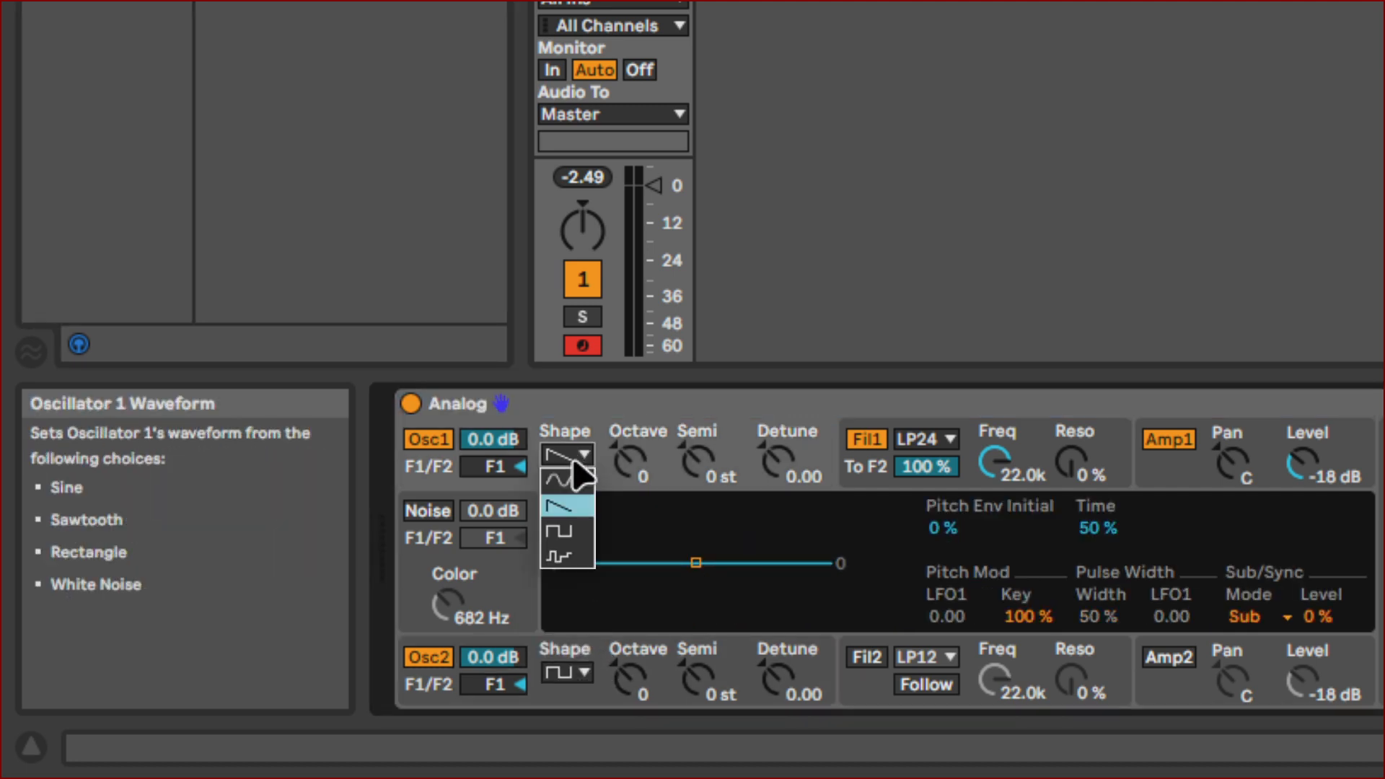
pyautogui.click(567, 557)
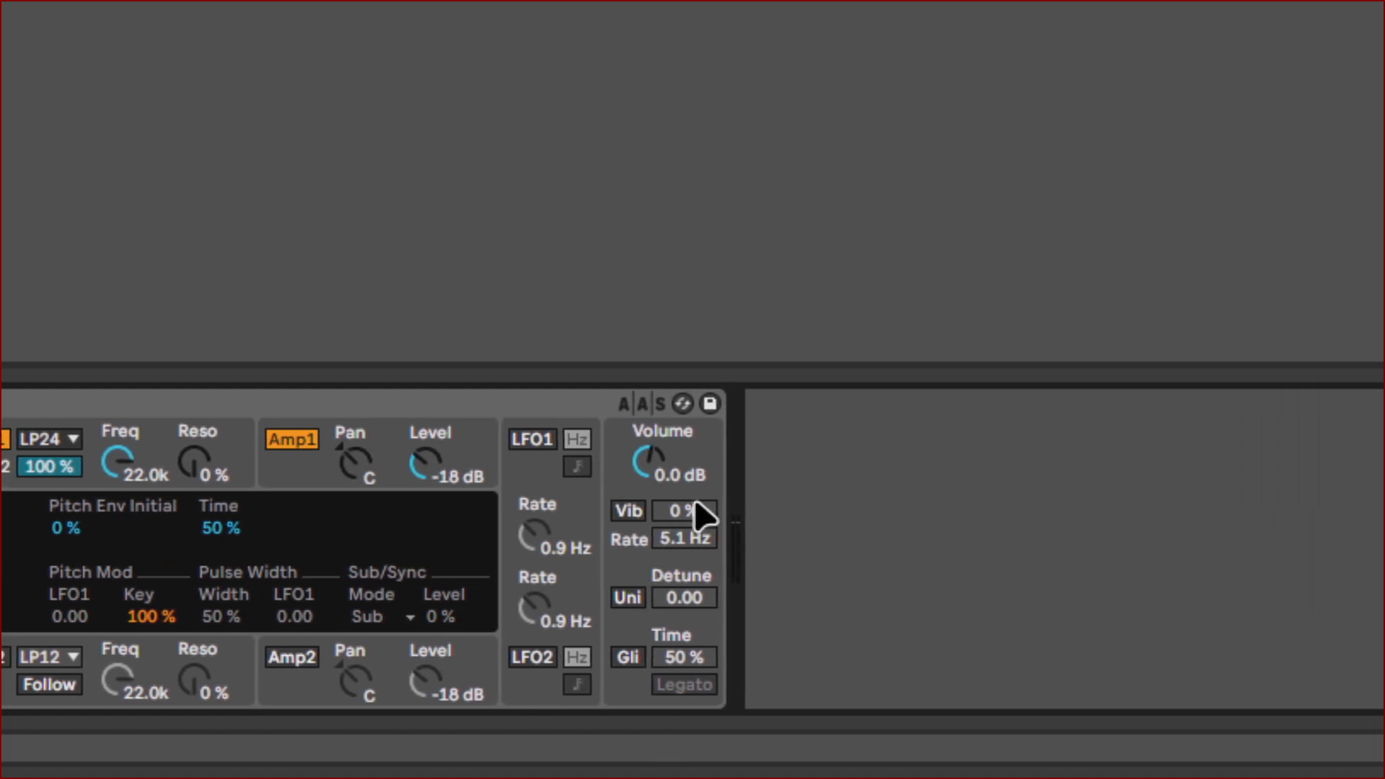
# Step: Apply Quick Routing 1 so that each oscillator feeds its own filter and amplifier in parallel
pyautogui.click(853, 463)
pyautogui.click(628, 572)
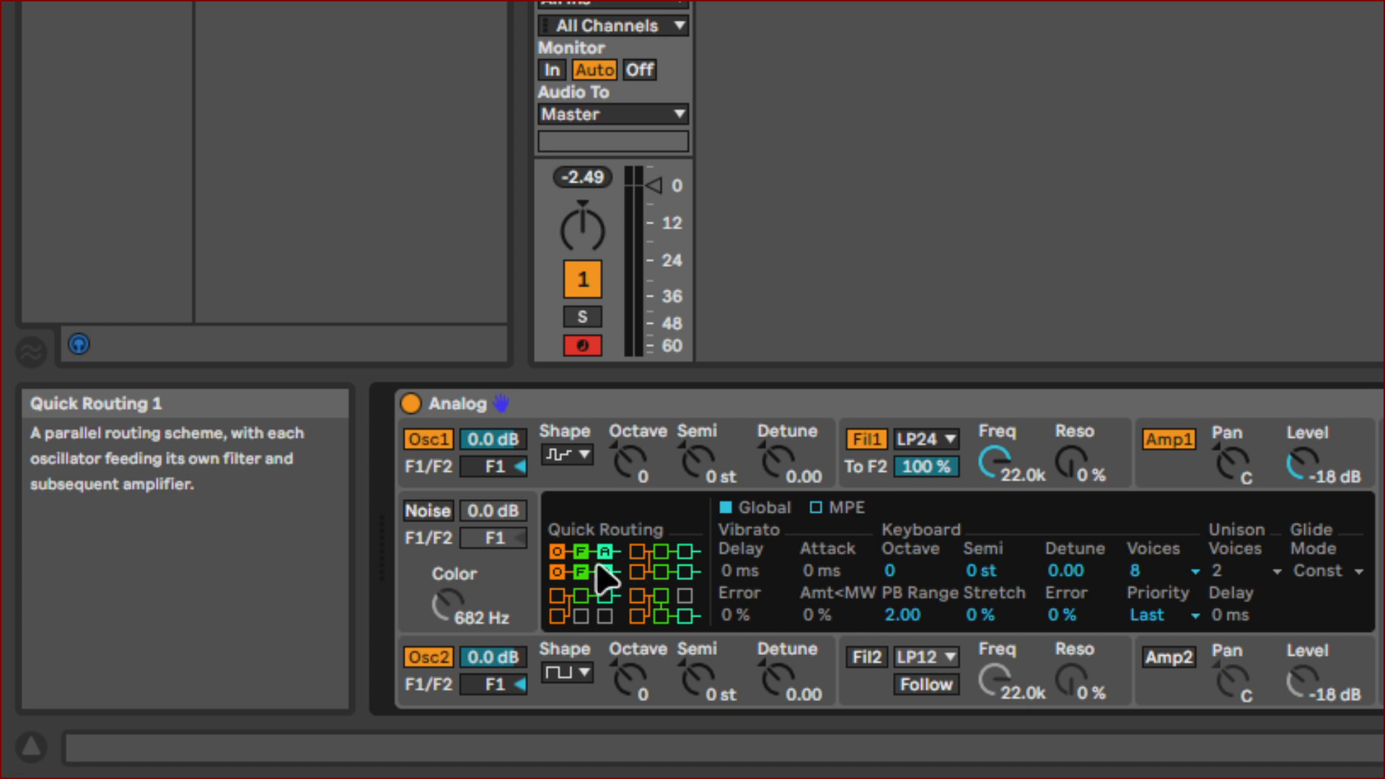
pyautogui.click(601, 575)
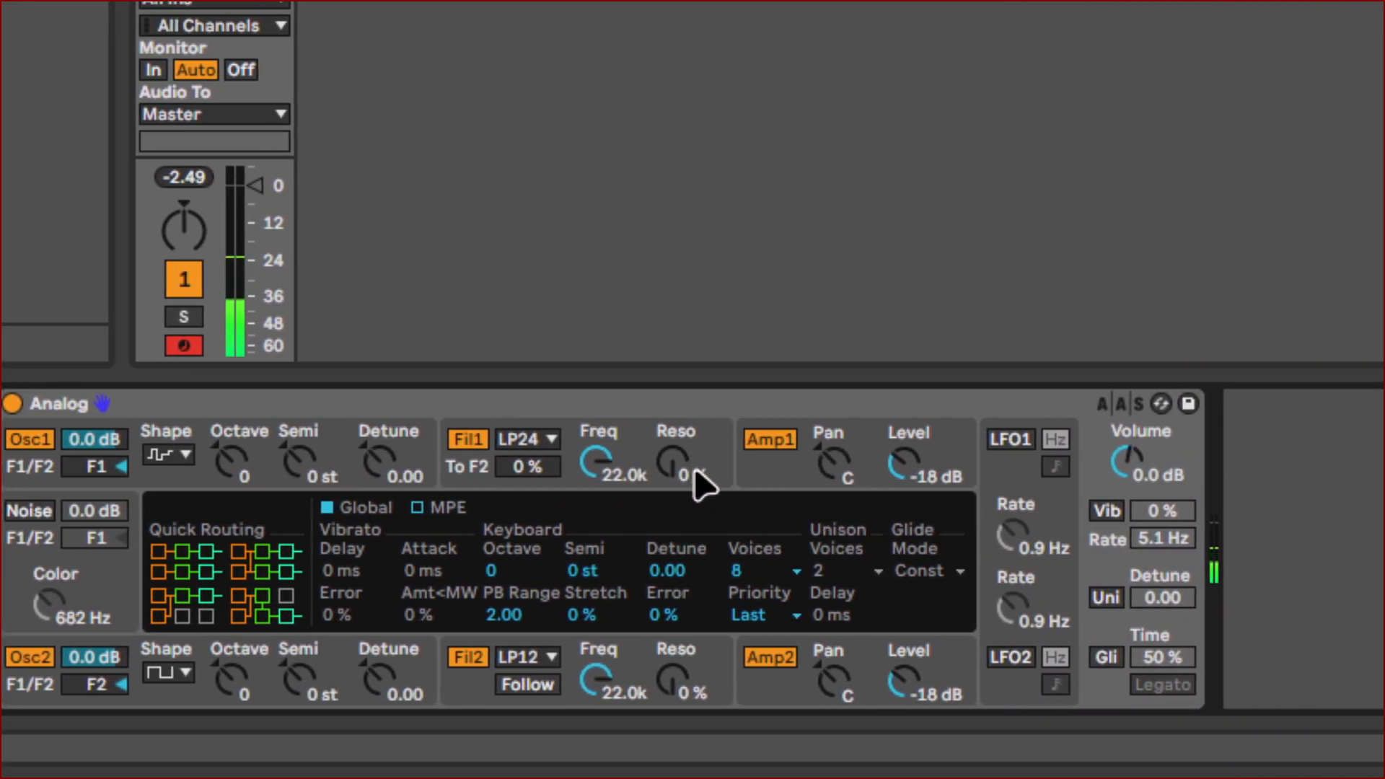
# Step: Shape the Amp1 envelope into a short burst with a sustain of 0.00 and a decay of about 169 ms
pyautogui.click(793, 439)
pyautogui.click(685, 439)
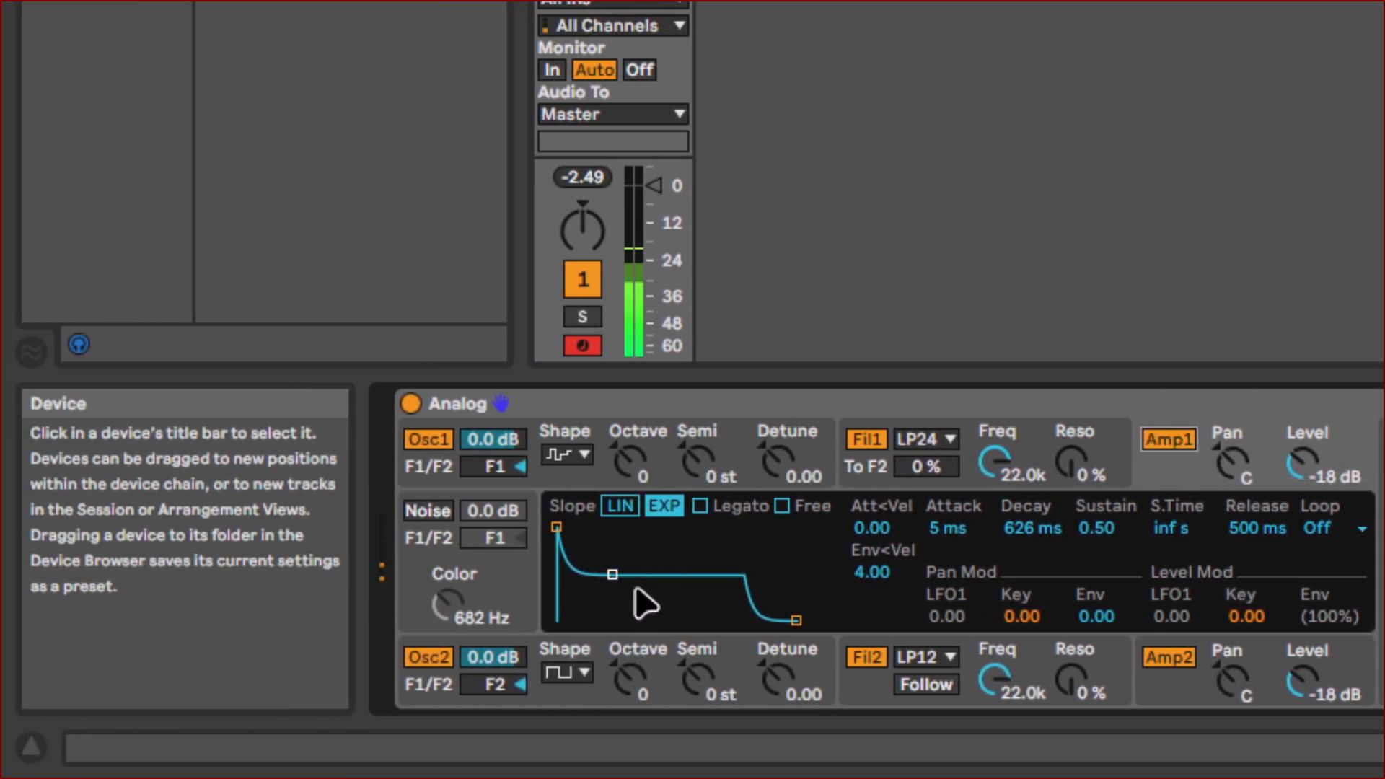
pyautogui.moveTo(626, 579); pyautogui.dragTo(646, 620)
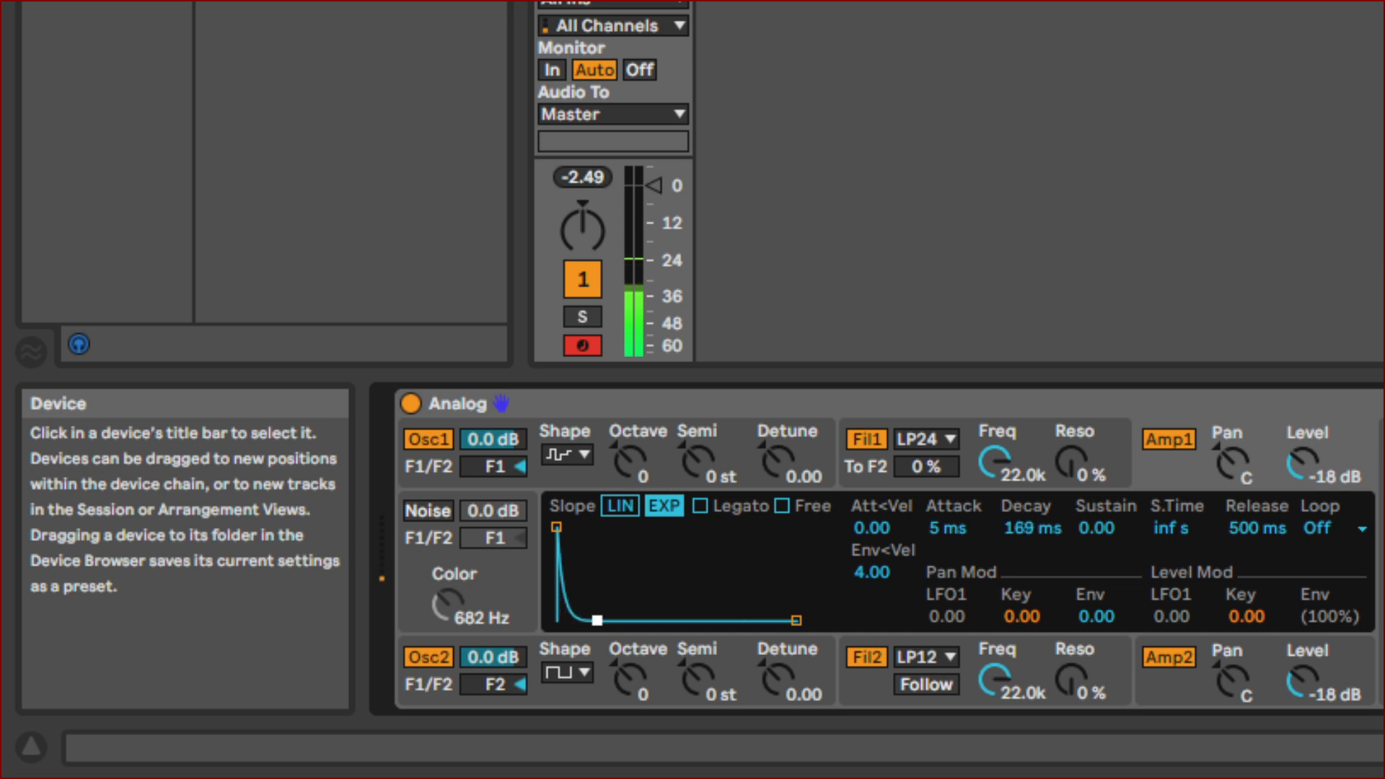
pyautogui.moveTo(609, 621)
pyautogui.mouseDown()
pyautogui.moveTo(640, 620)
pyautogui.moveTo(597, 621)
pyautogui.mouseUp()
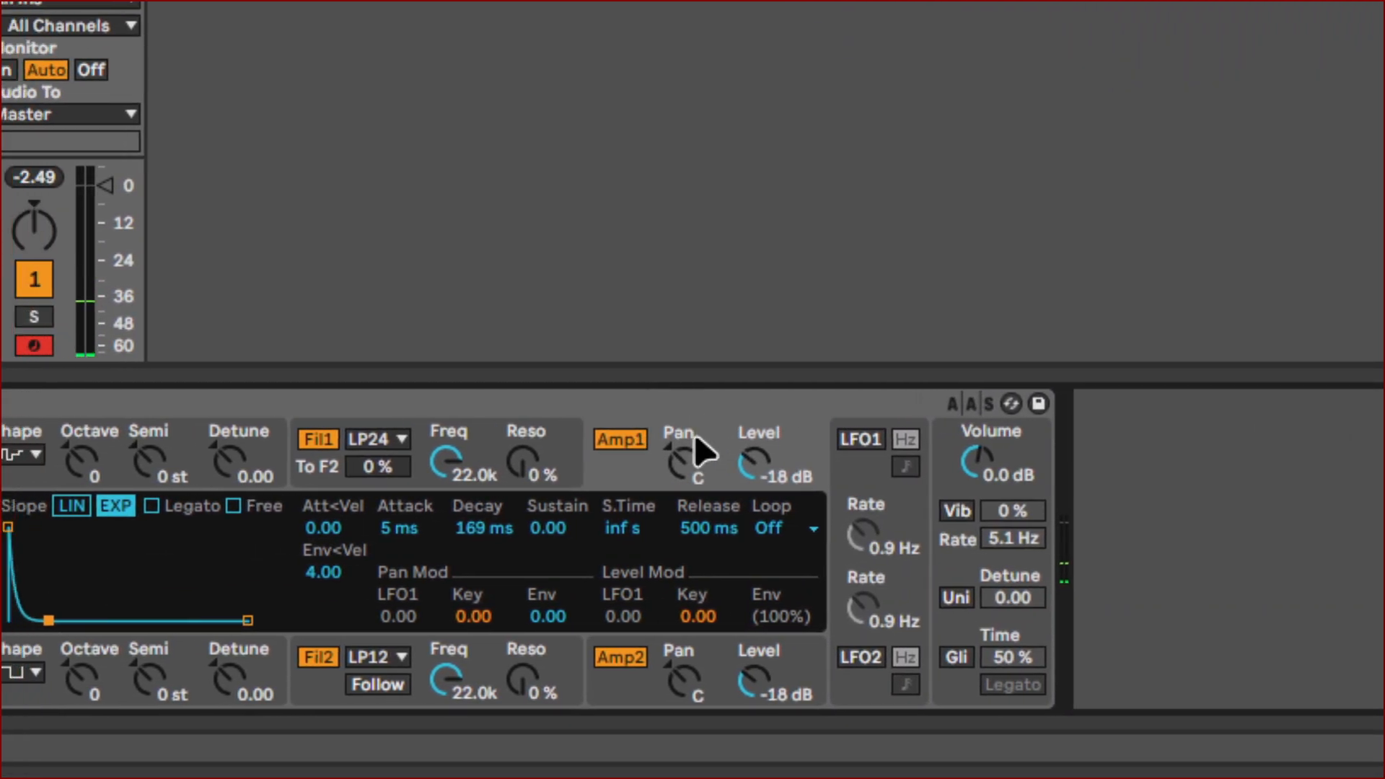
# Step: Lower Filter 1's cutoff frequency to about 750 Hz
pyautogui.click(695, 428)
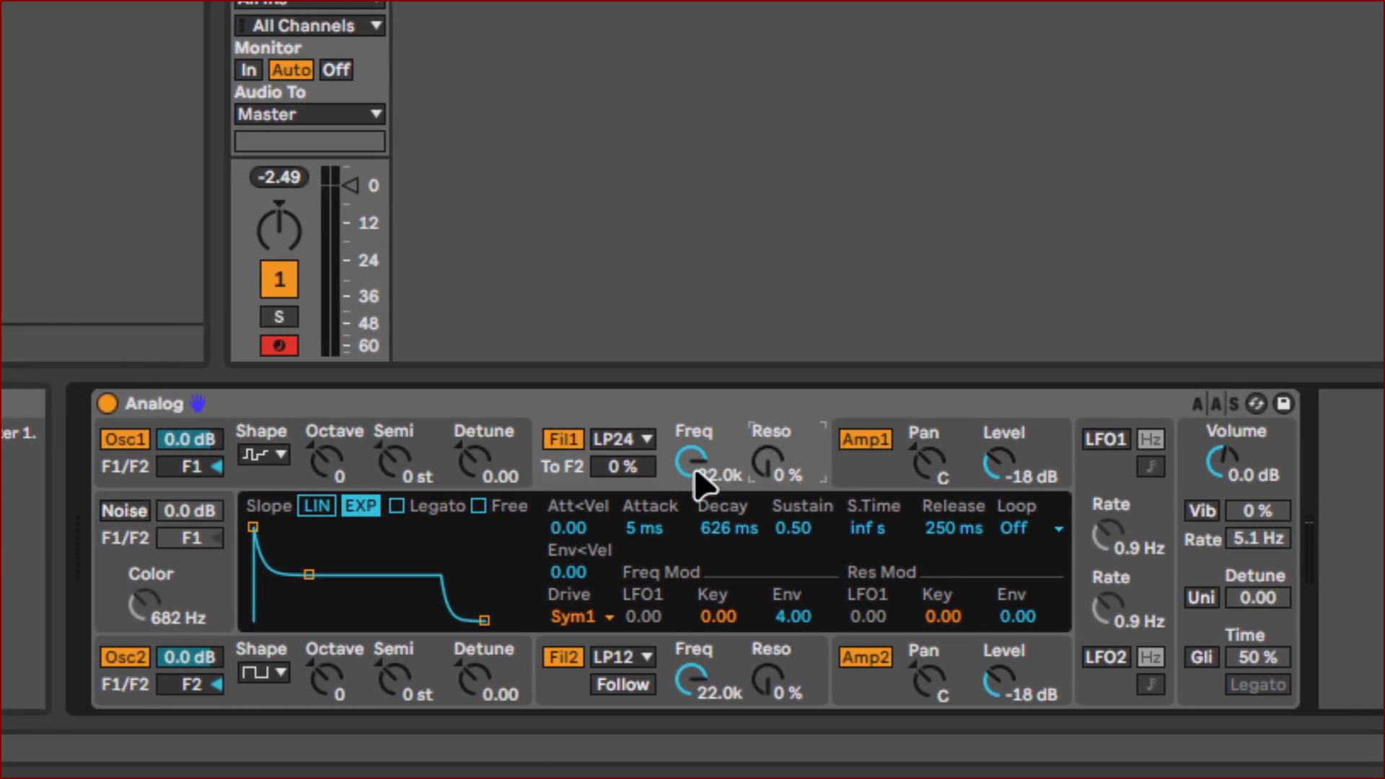
pyautogui.moveTo(696, 493); pyautogui.dragTo(696, 569)
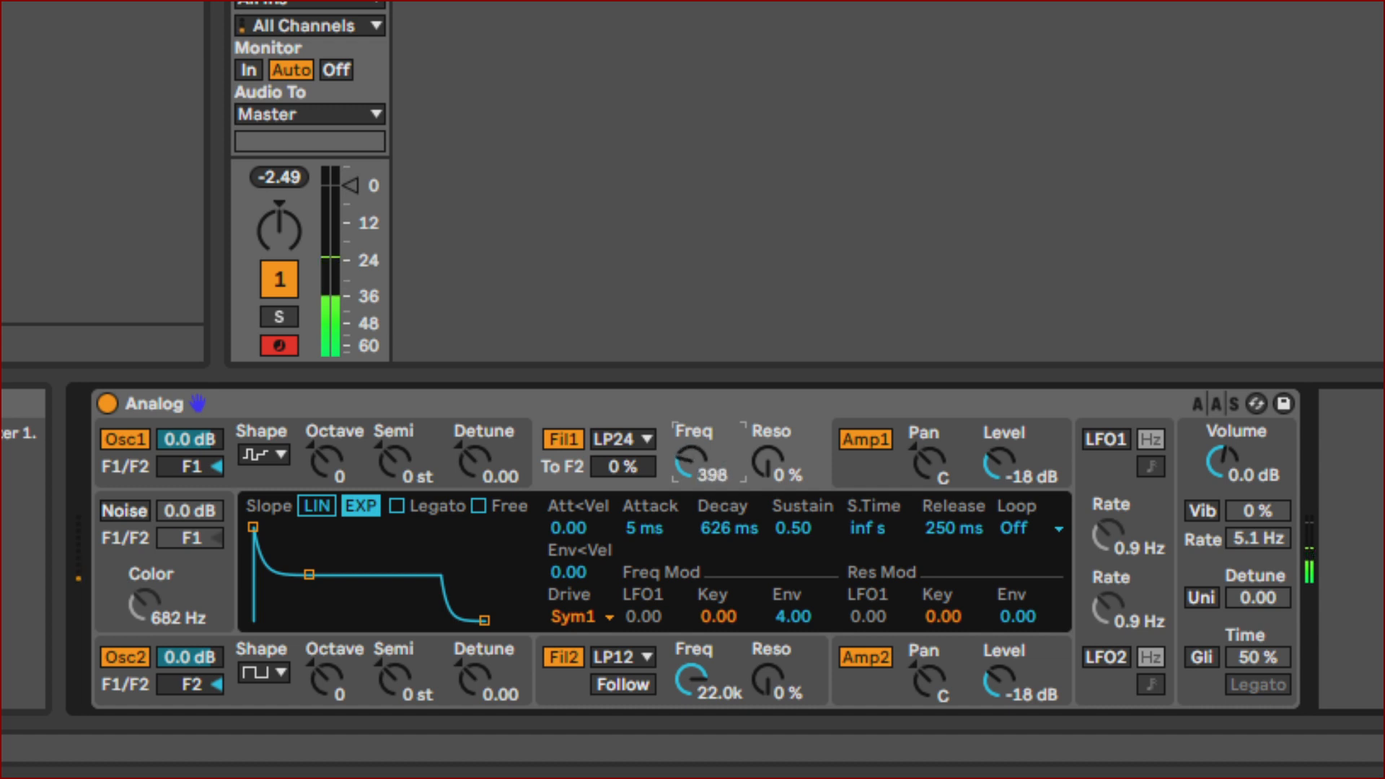
pyautogui.moveTo(693, 462); pyautogui.dragTo(692, 454)
pyautogui.moveTo(692, 458); pyautogui.dragTo(693, 454)
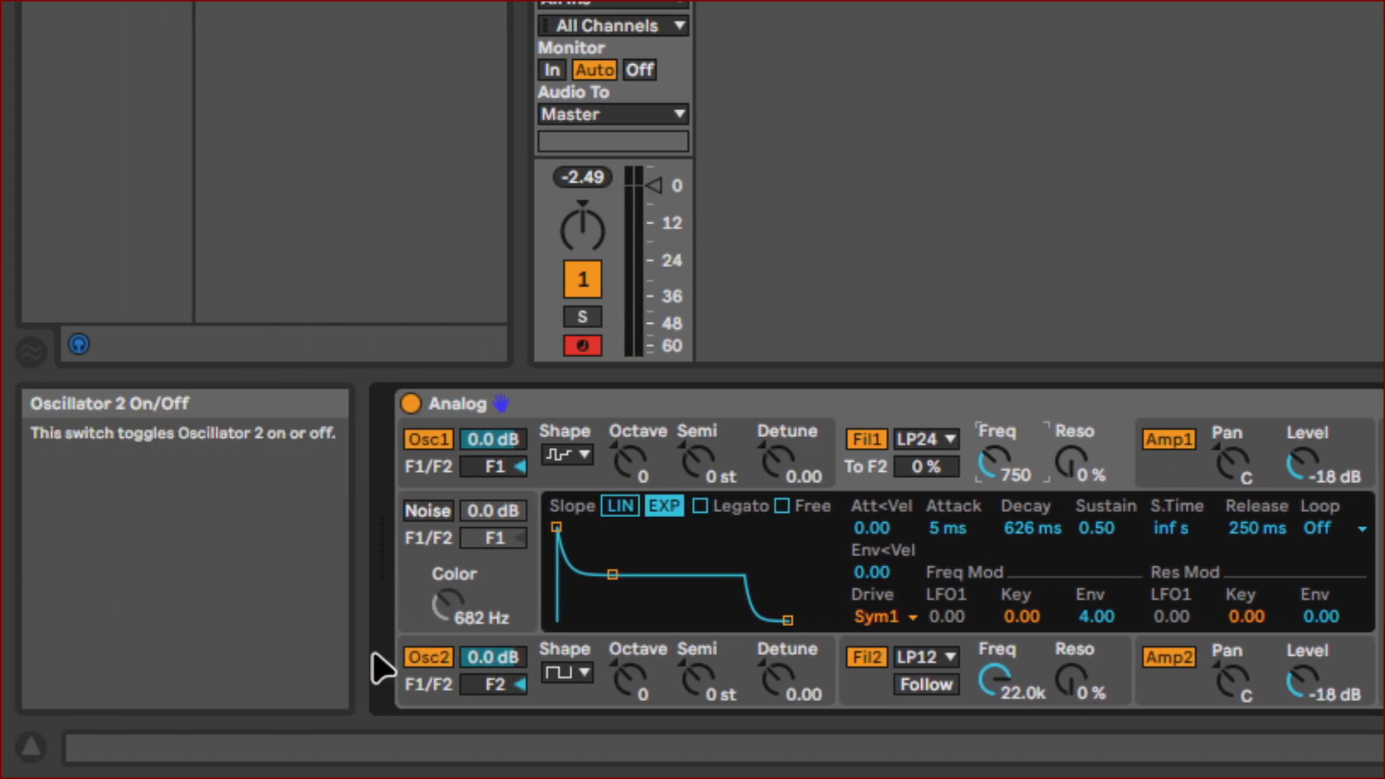
# Step: Turn Osc2 off and set the Amp1 envelope's decay to 300 ms
pyautogui.click(439, 662)
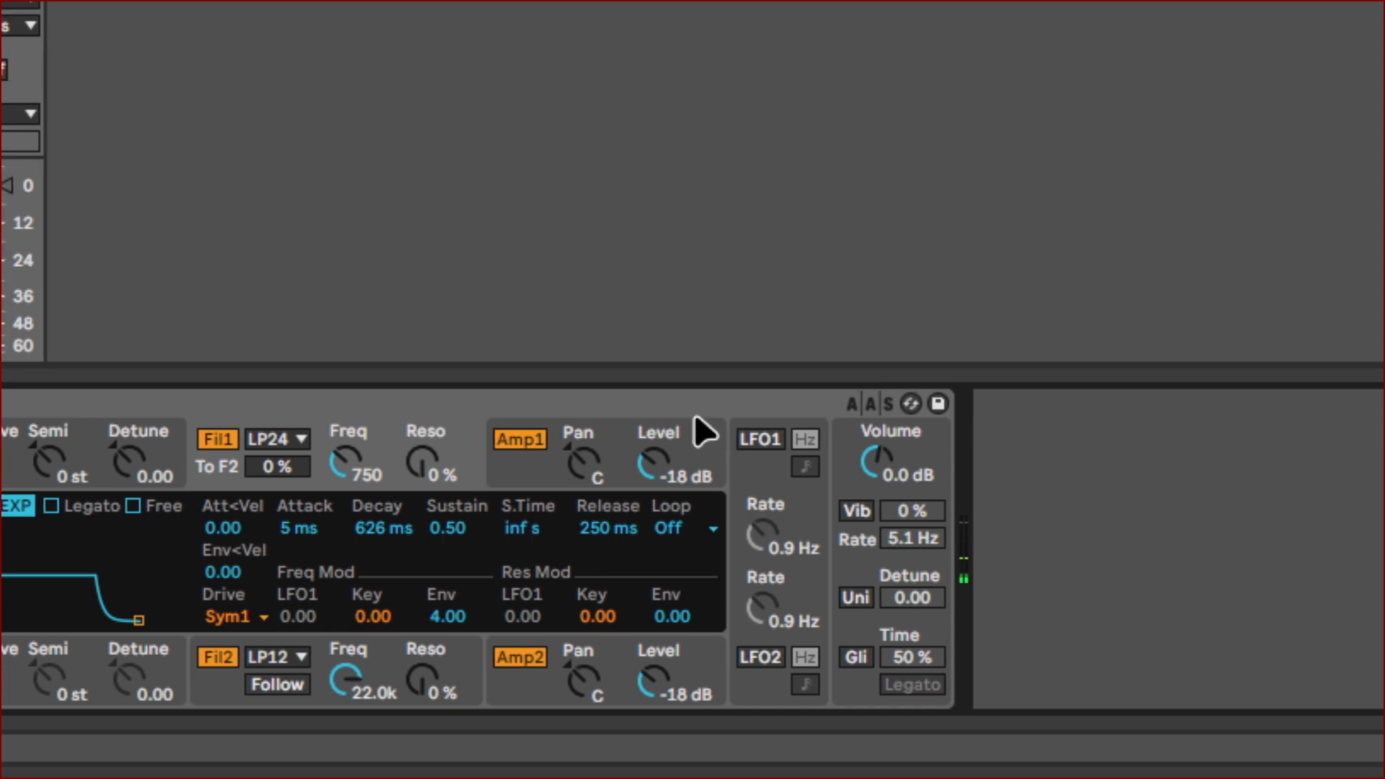
pyautogui.click(702, 437)
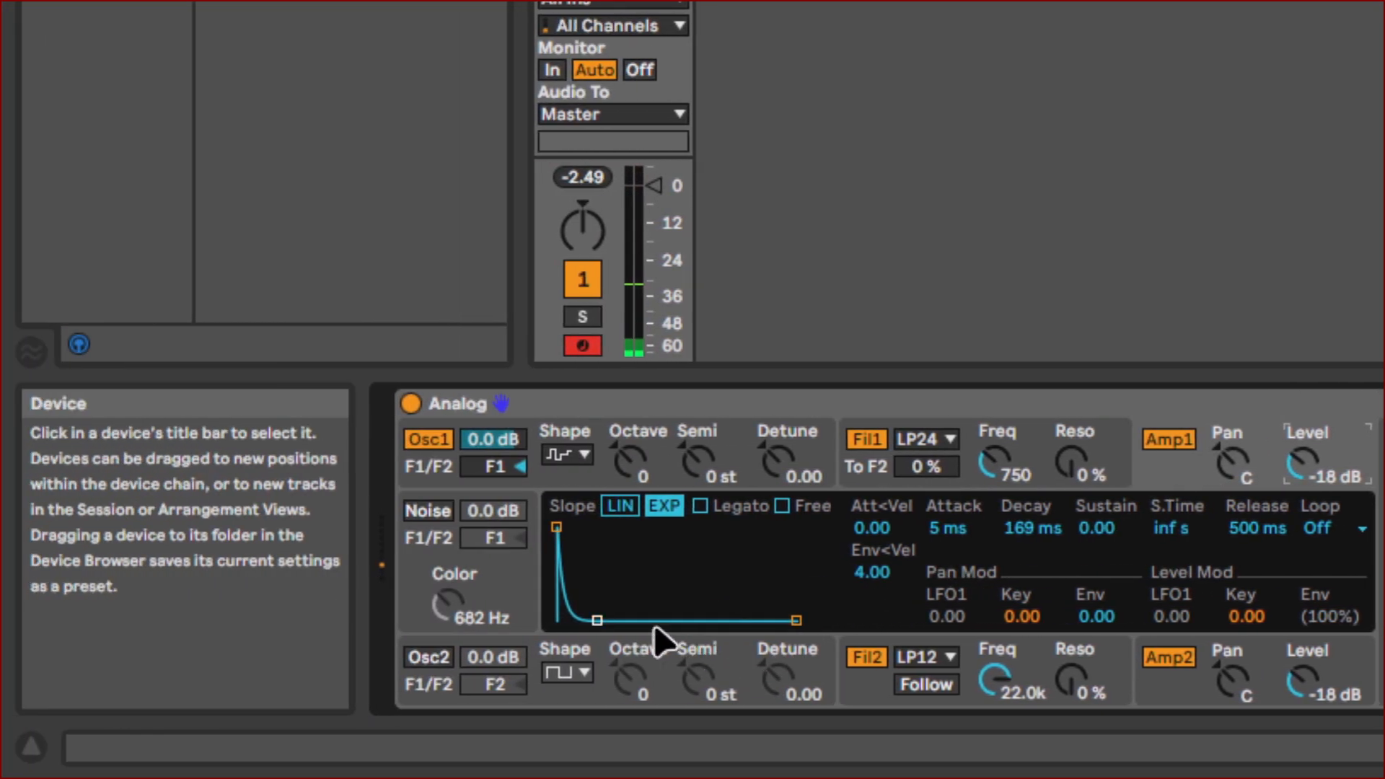
pyautogui.click(599, 620)
pyautogui.moveTo(597, 620); pyautogui.dragTo(633, 619)
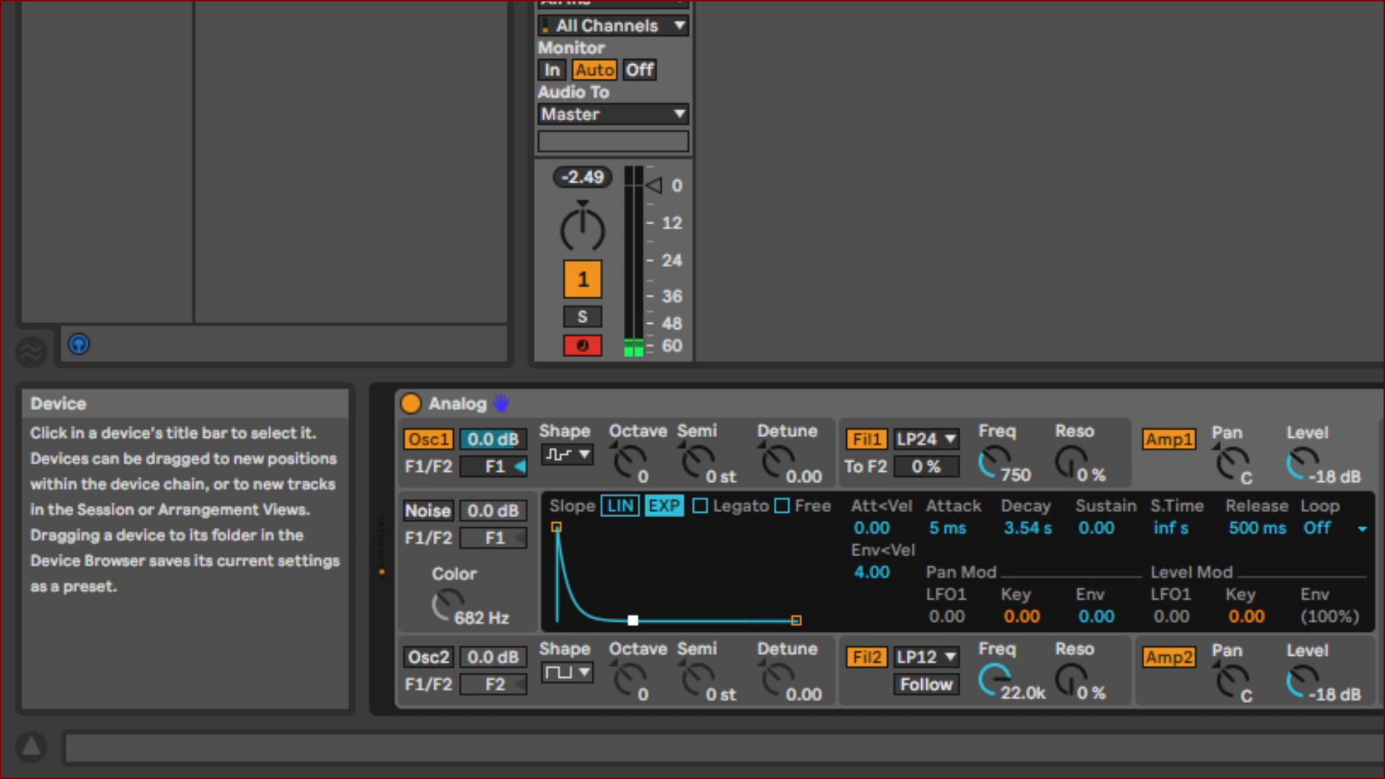
pyautogui.moveTo(633, 620); pyautogui.dragTo(624, 621)
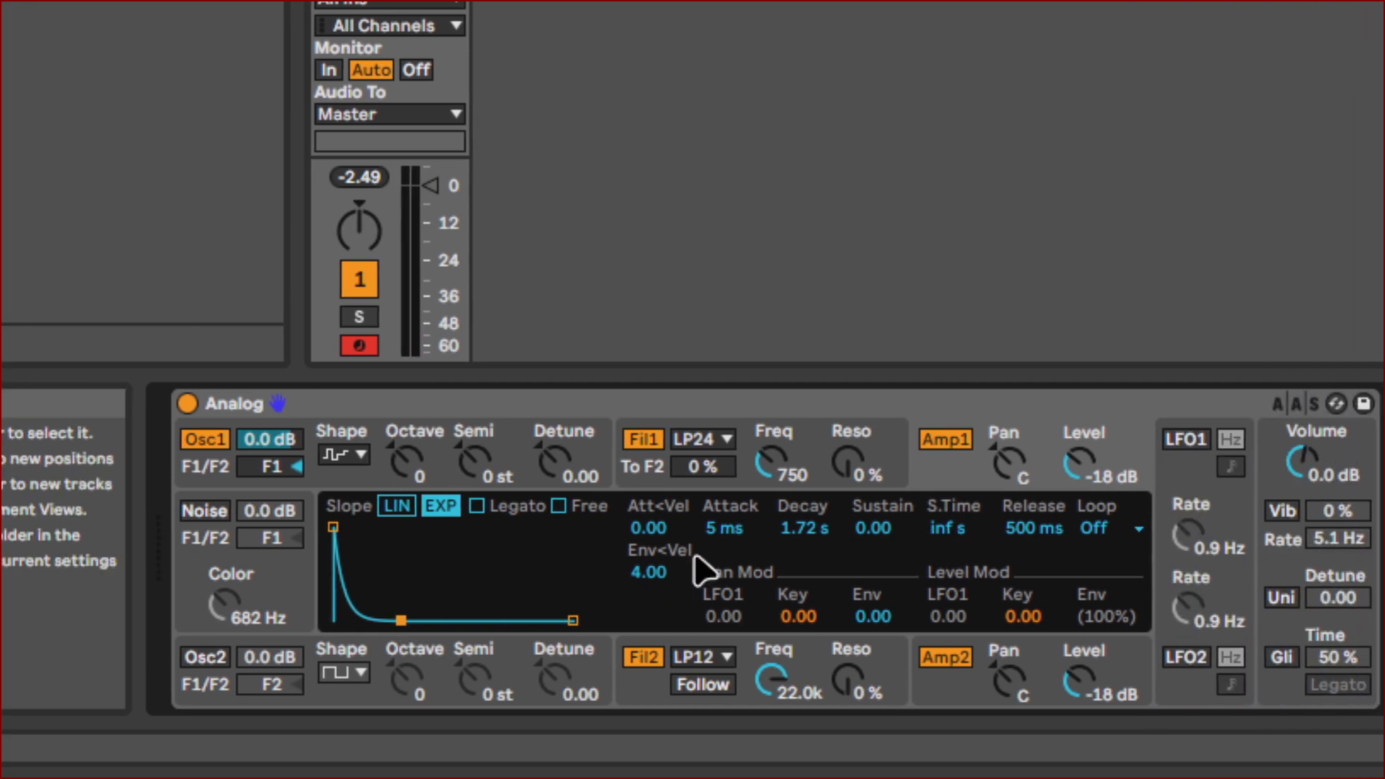
pyautogui.moveTo(686, 533); pyautogui.dragTo(684, 543)
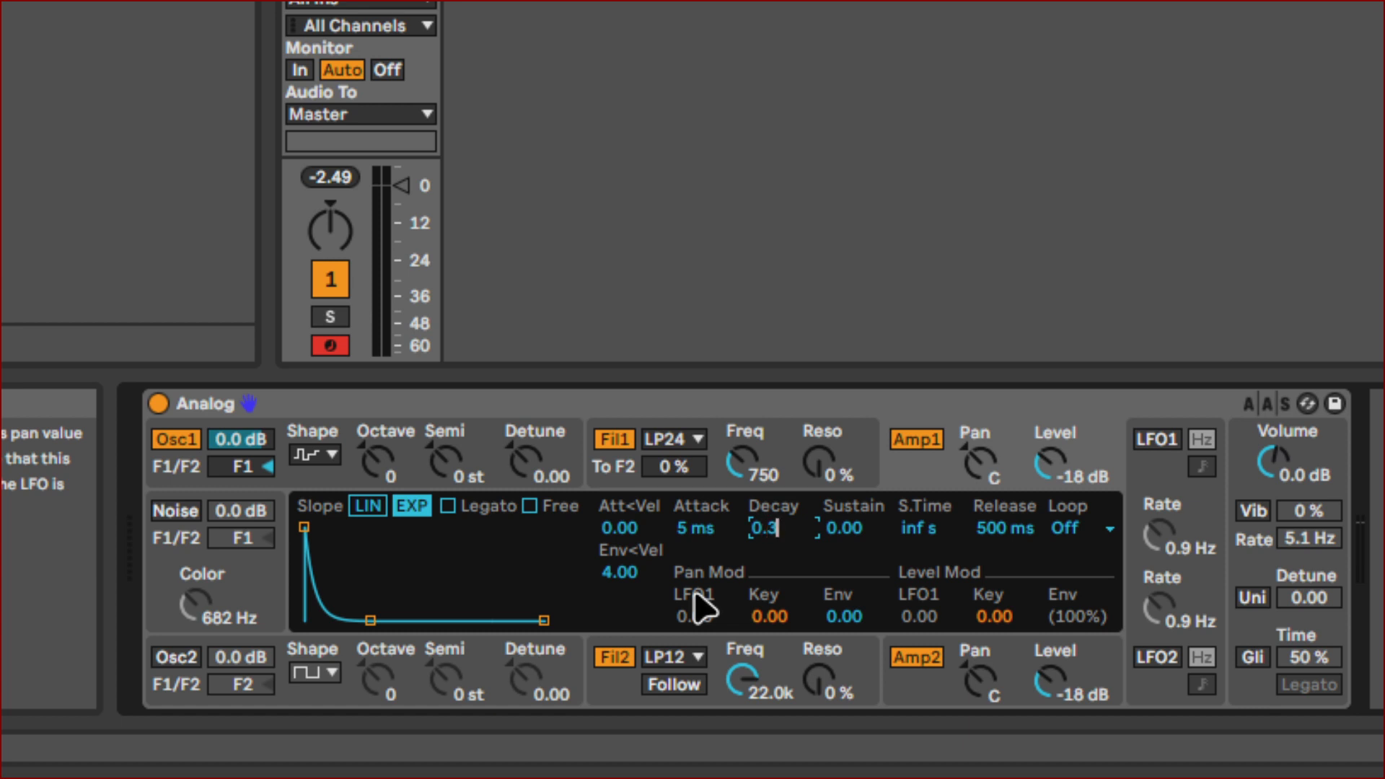
pyautogui.write('0.3')
pyautogui.press('Return')
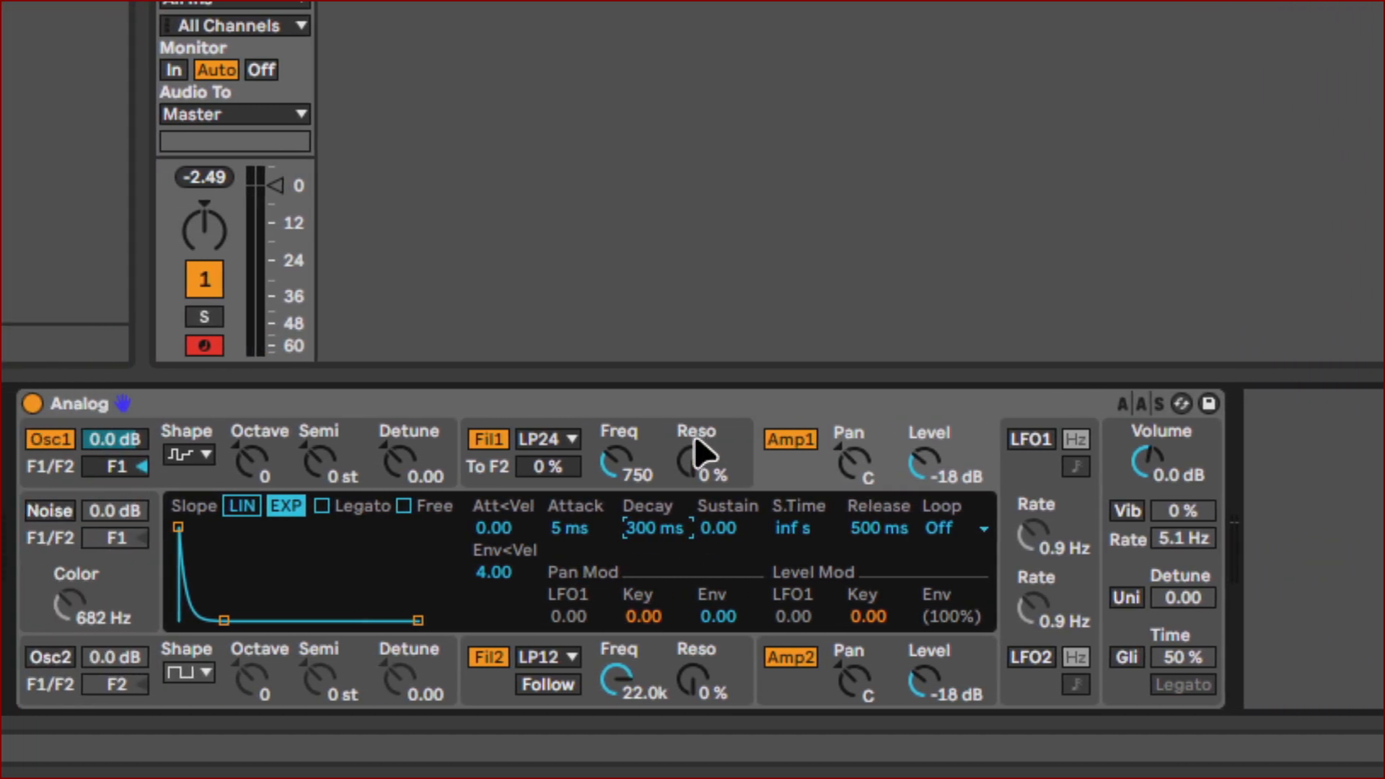
# Step: Lengthen Filter 1's envelope attack to about 109 ms, with its frequency at about 608 Hz and resonance at 13%
pyautogui.click(693, 449)
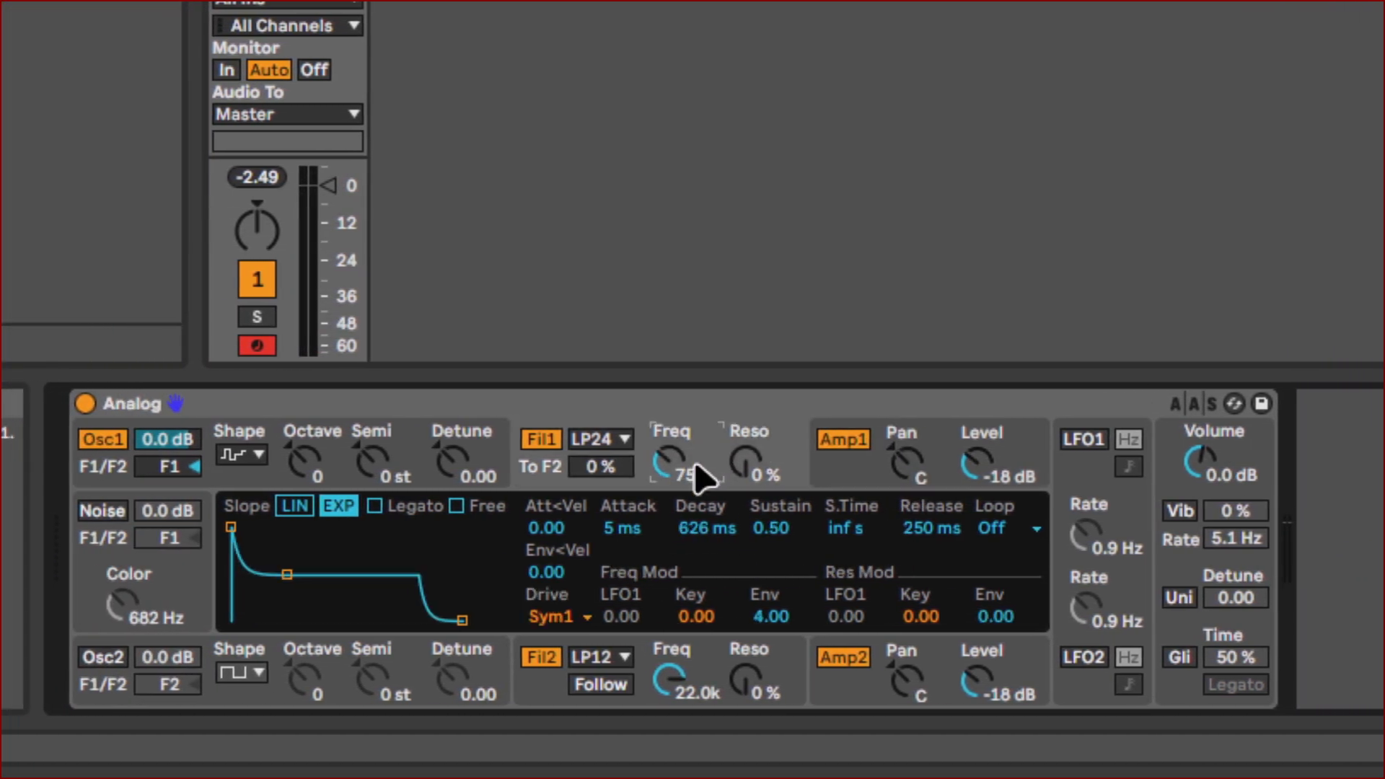
pyautogui.moveTo(666, 461); pyautogui.dragTo(692, 428)
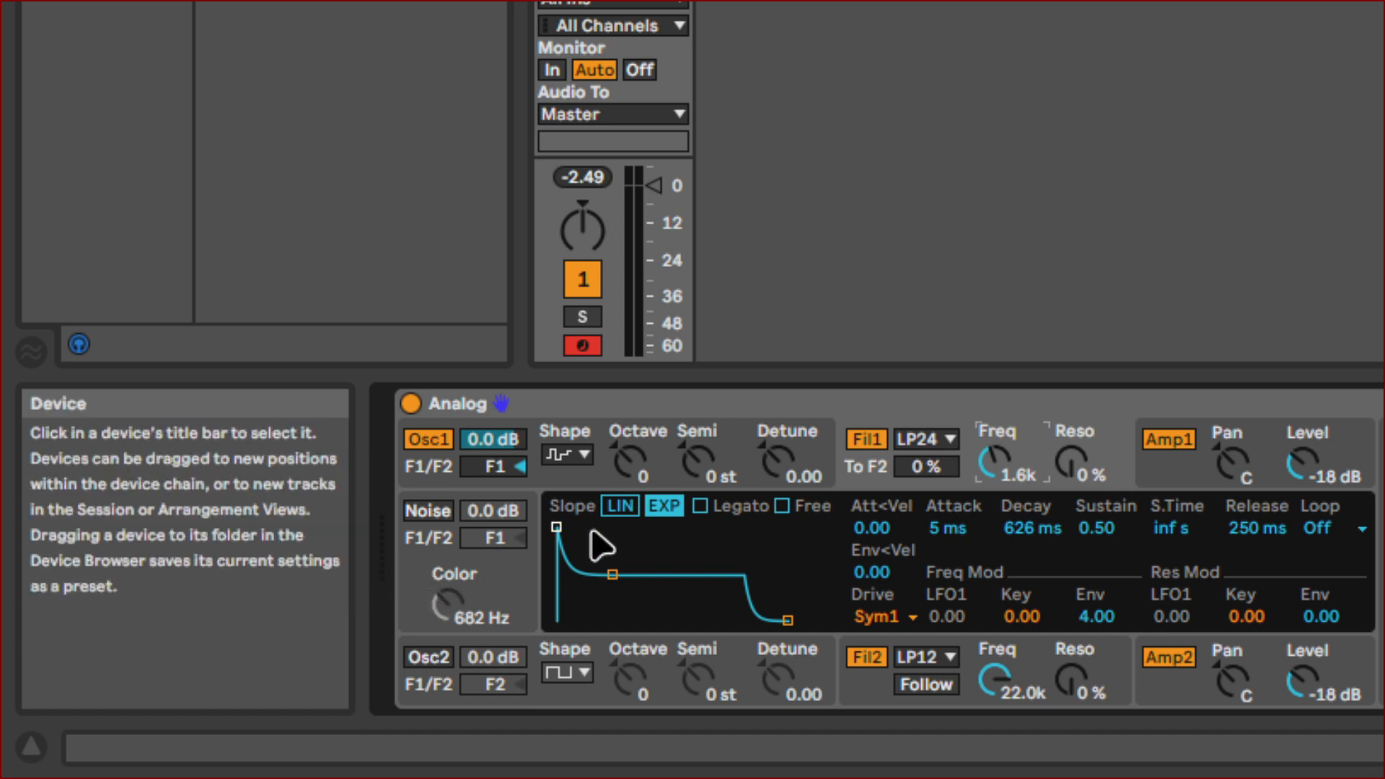
pyautogui.moveTo(557, 527); pyautogui.dragTo(592, 527)
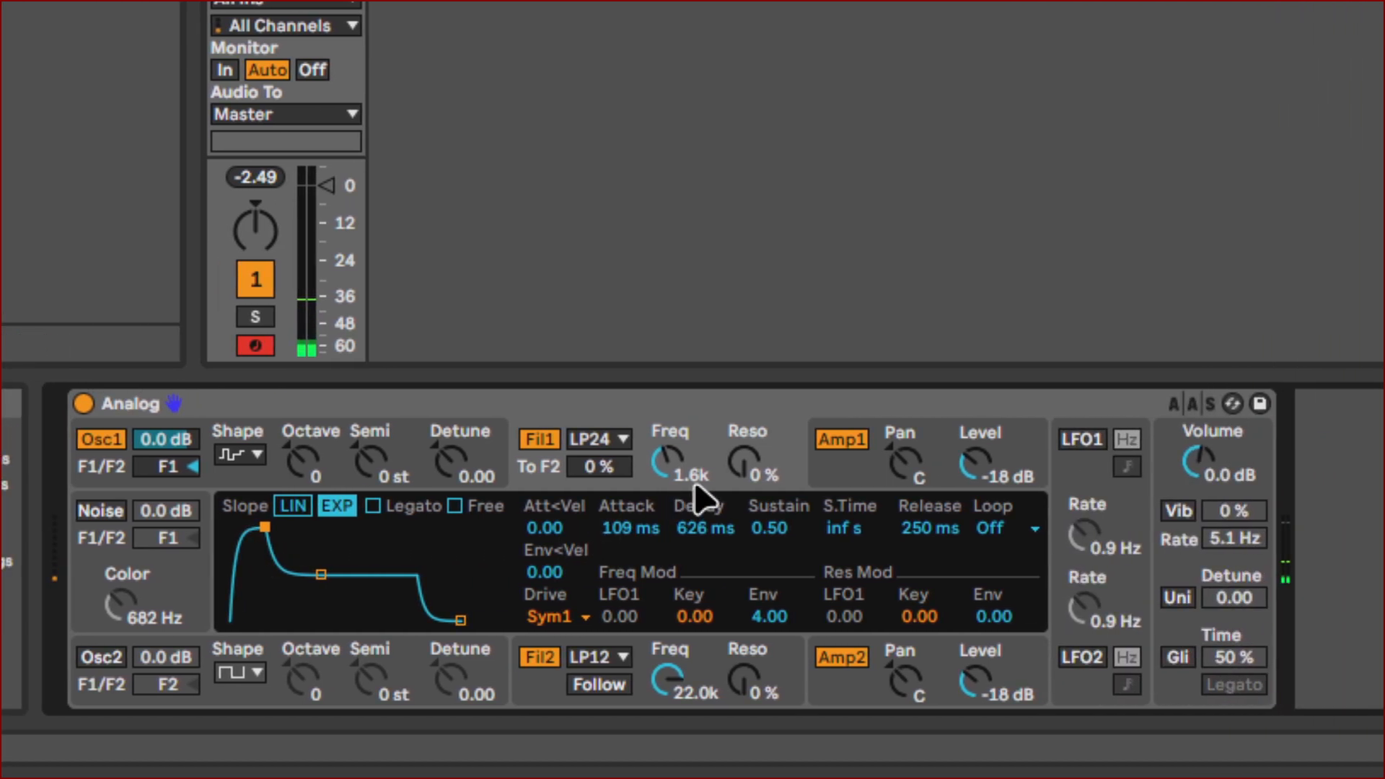
pyautogui.moveTo(667, 458); pyautogui.dragTo(700, 467)
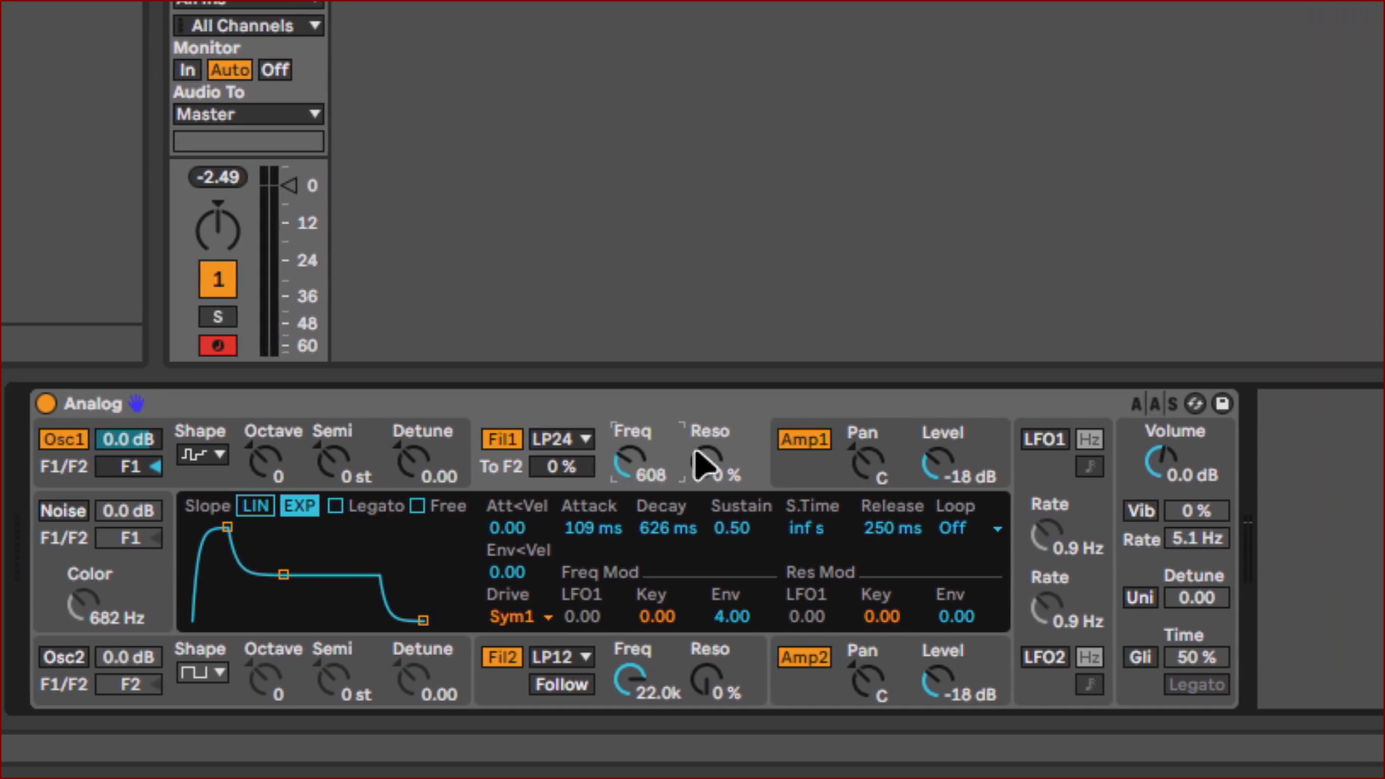
pyautogui.moveTo(699, 465)
pyautogui.mouseDown()
pyautogui.moveTo(699, 434)
pyautogui.moveTo(700, 445)
pyautogui.mouseUp()
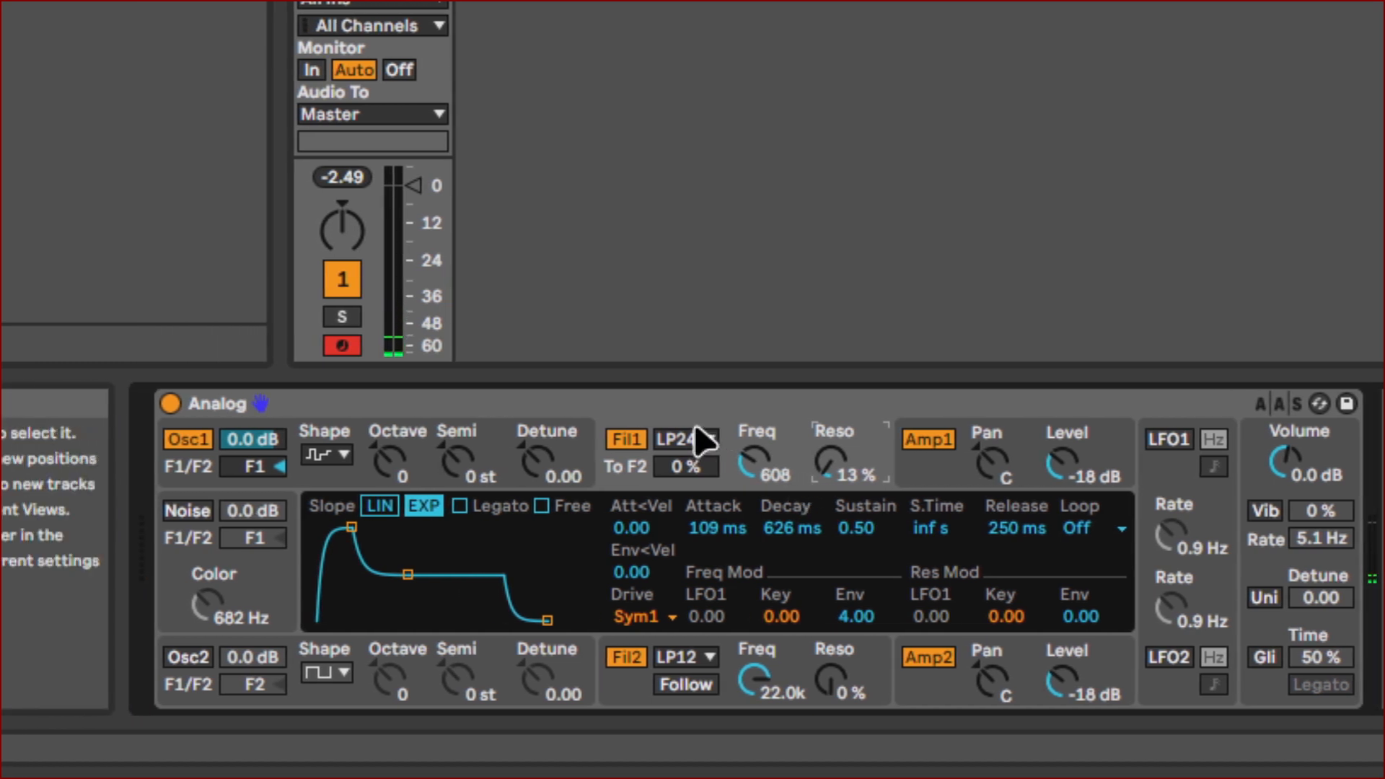
# Step: Switch Filter 1 to Band-pass 6dB/oct and set its frequency to about 403 Hz and resonance to 23%
pyautogui.click(699, 442)
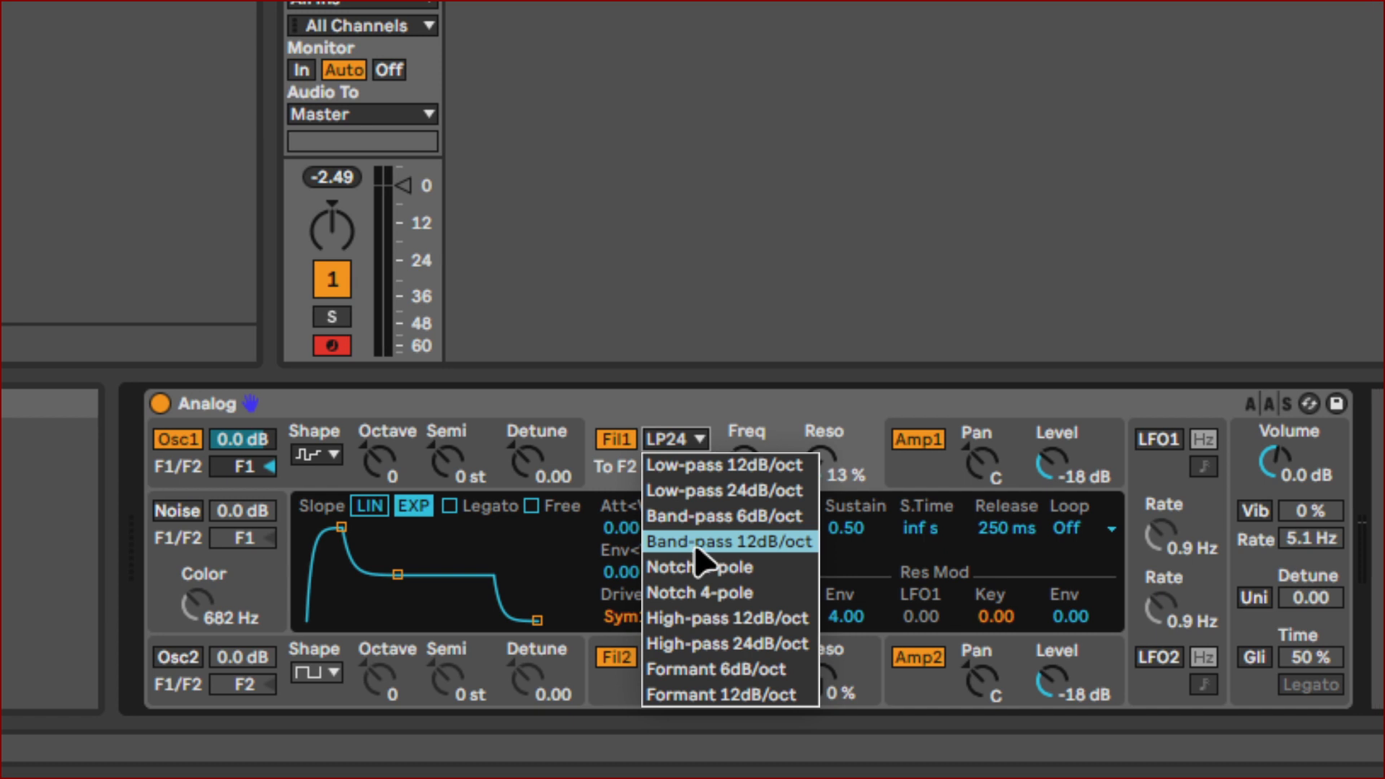
pyautogui.click(695, 547)
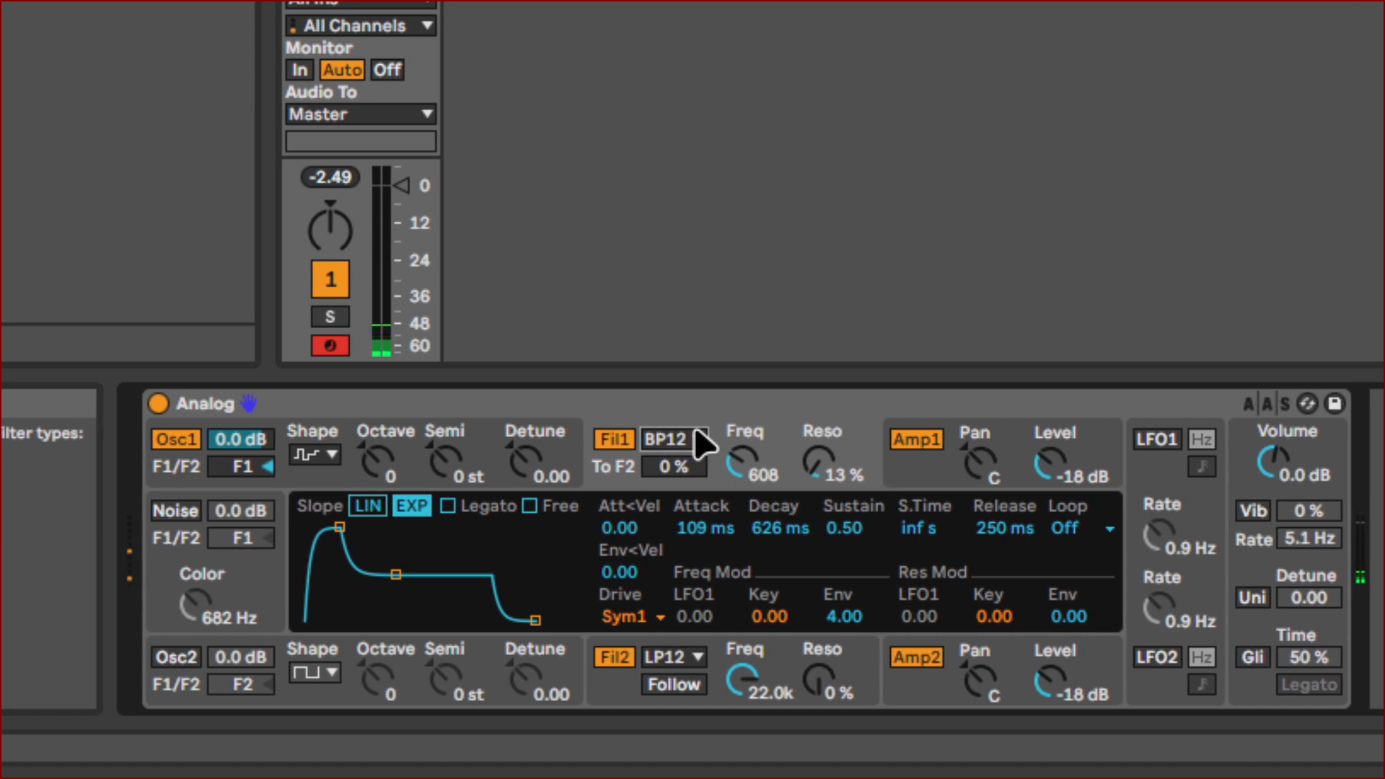
pyautogui.click(699, 449)
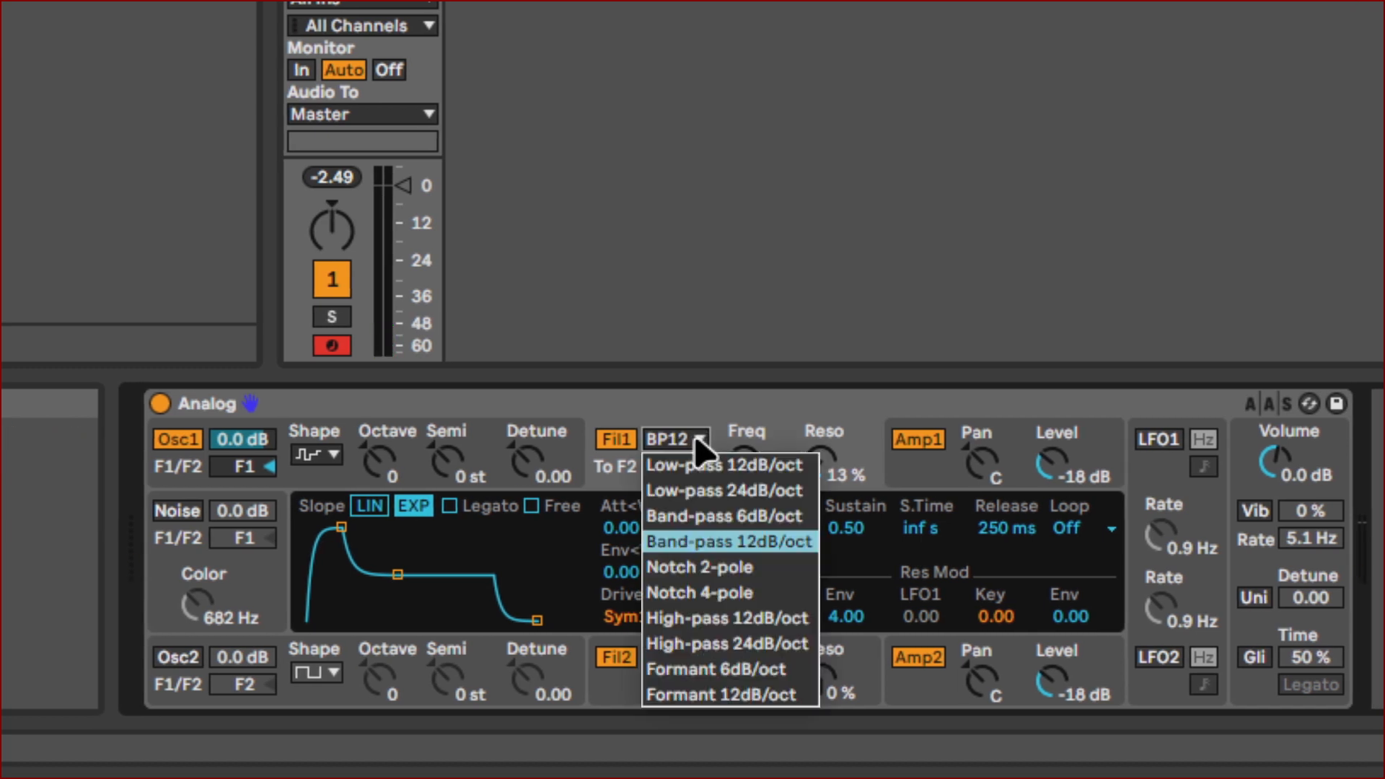
pyautogui.click(697, 525)
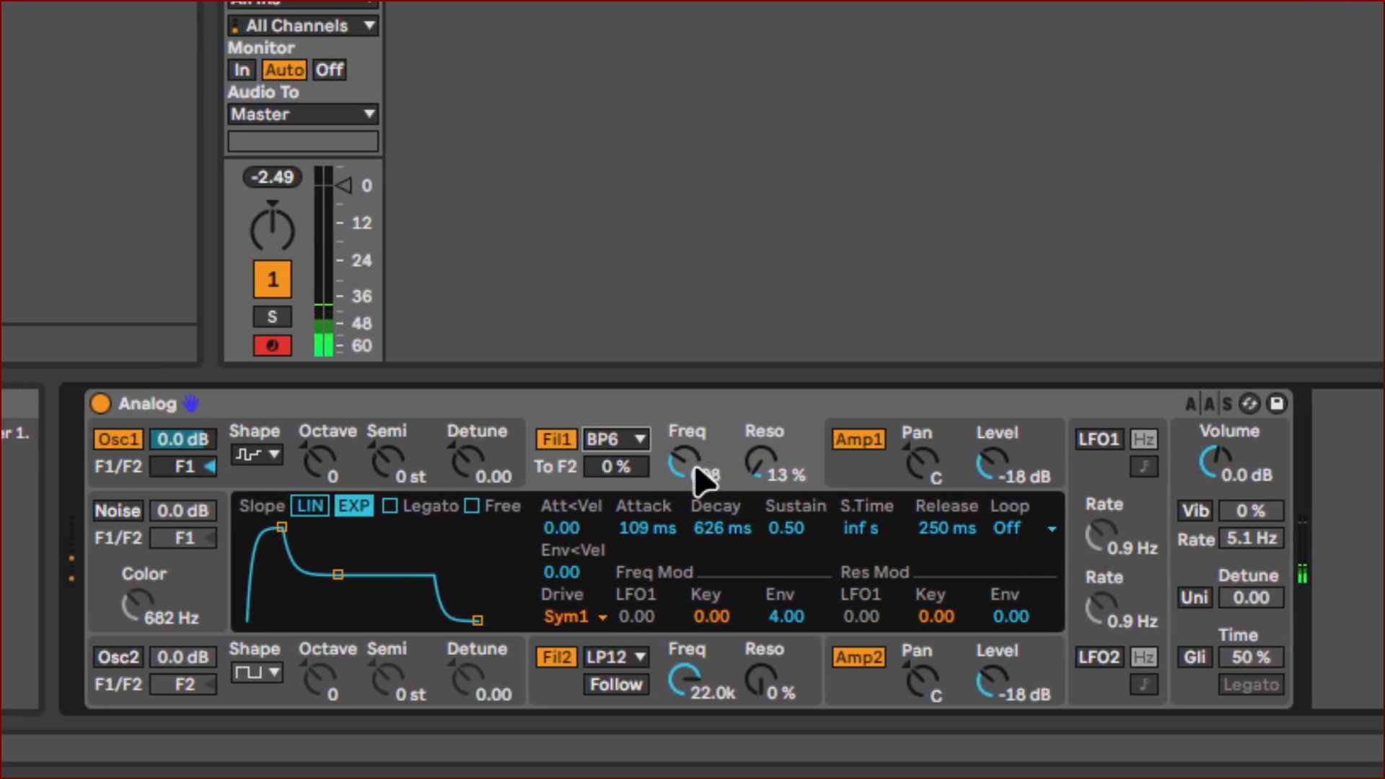
pyautogui.moveTo(685, 460); pyautogui.dragTo(685, 529)
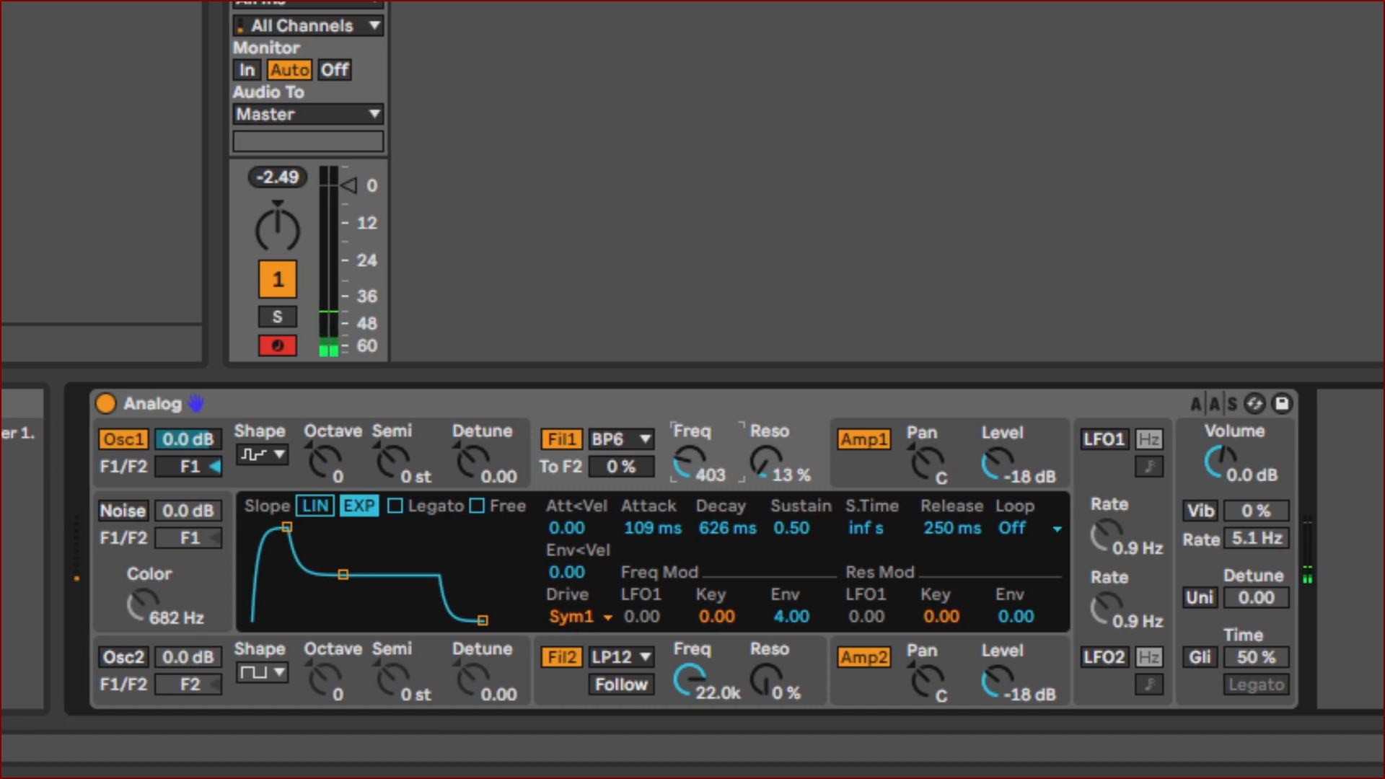
pyautogui.moveTo(694, 473); pyautogui.dragTo(694, 452)
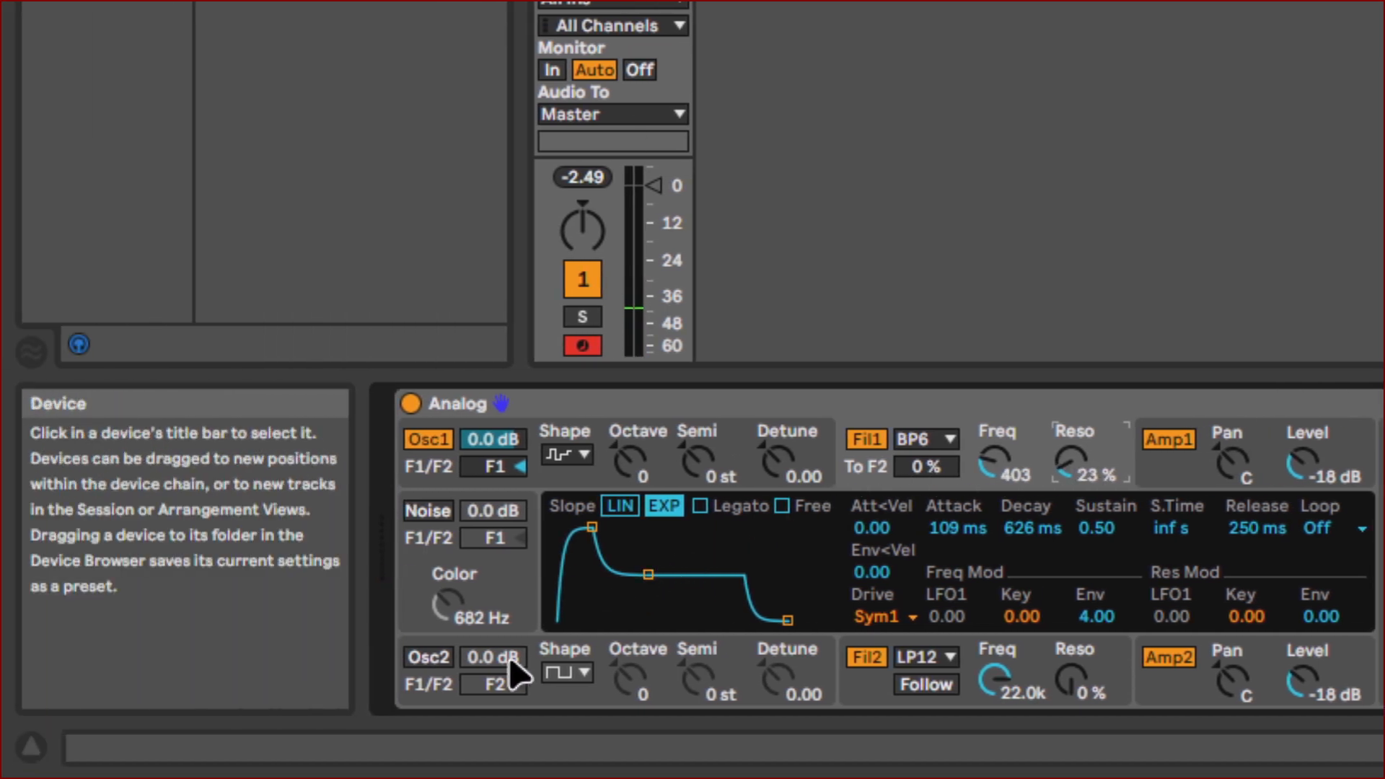
# Step: Turn Osc2 back on and lower Filter 2's cutoff frequency to about 6.0 kHz
pyautogui.click(438, 662)
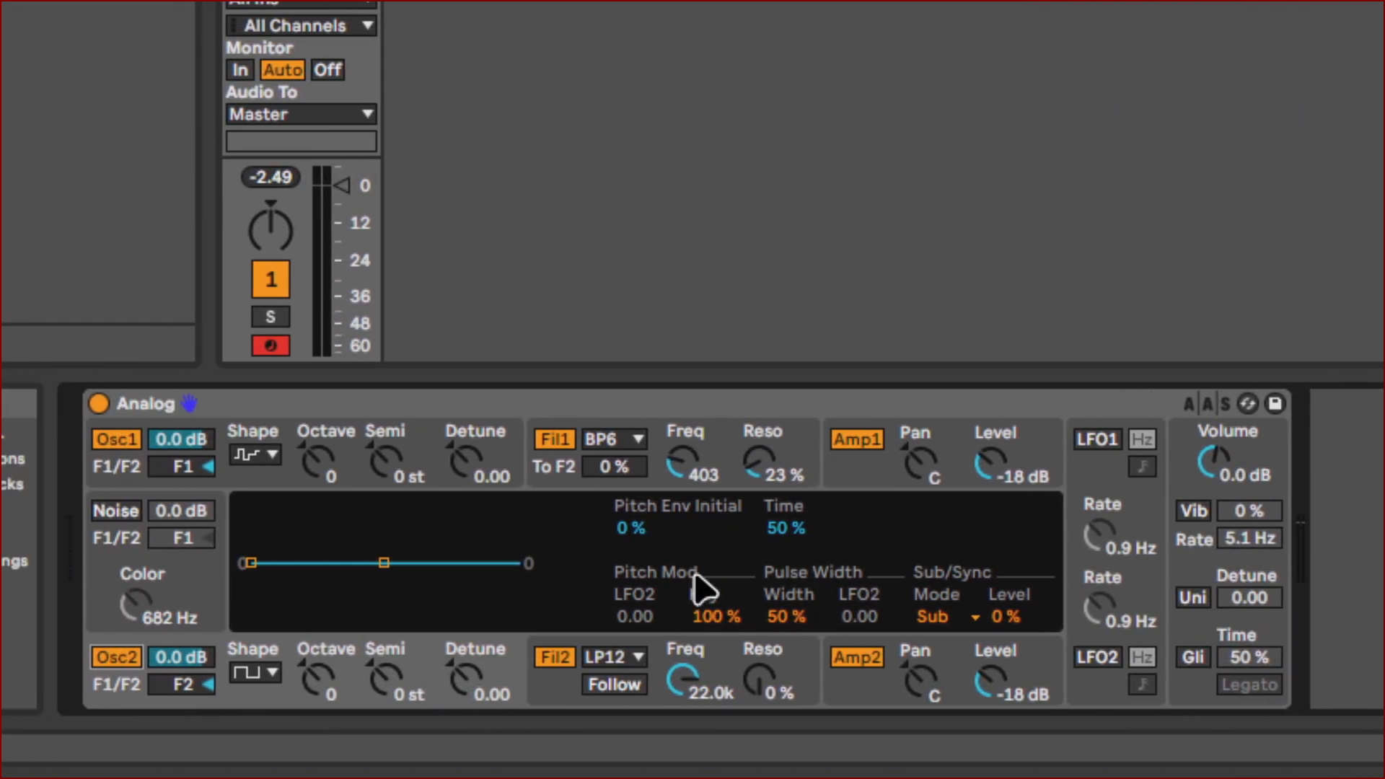
pyautogui.click(700, 682)
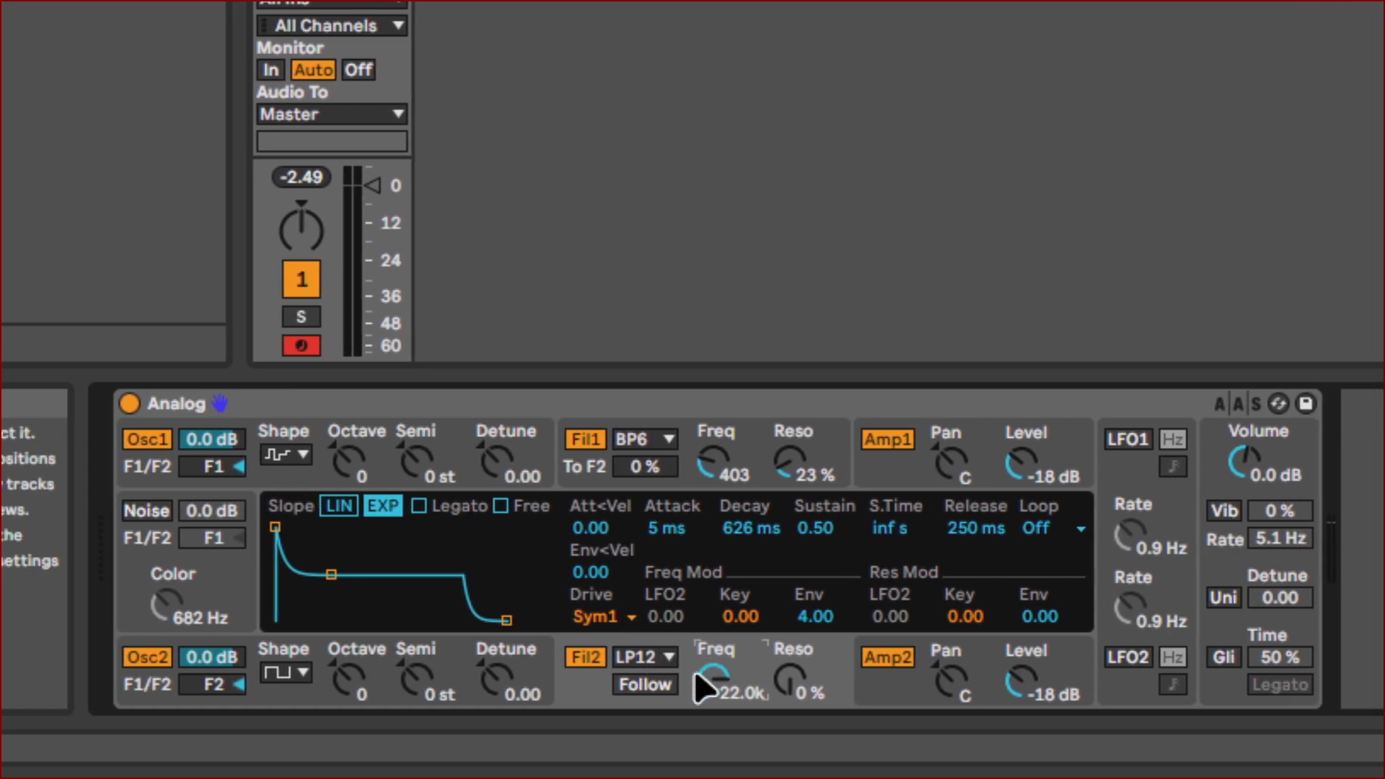
pyautogui.moveTo(711, 682); pyautogui.dragTo(711, 729)
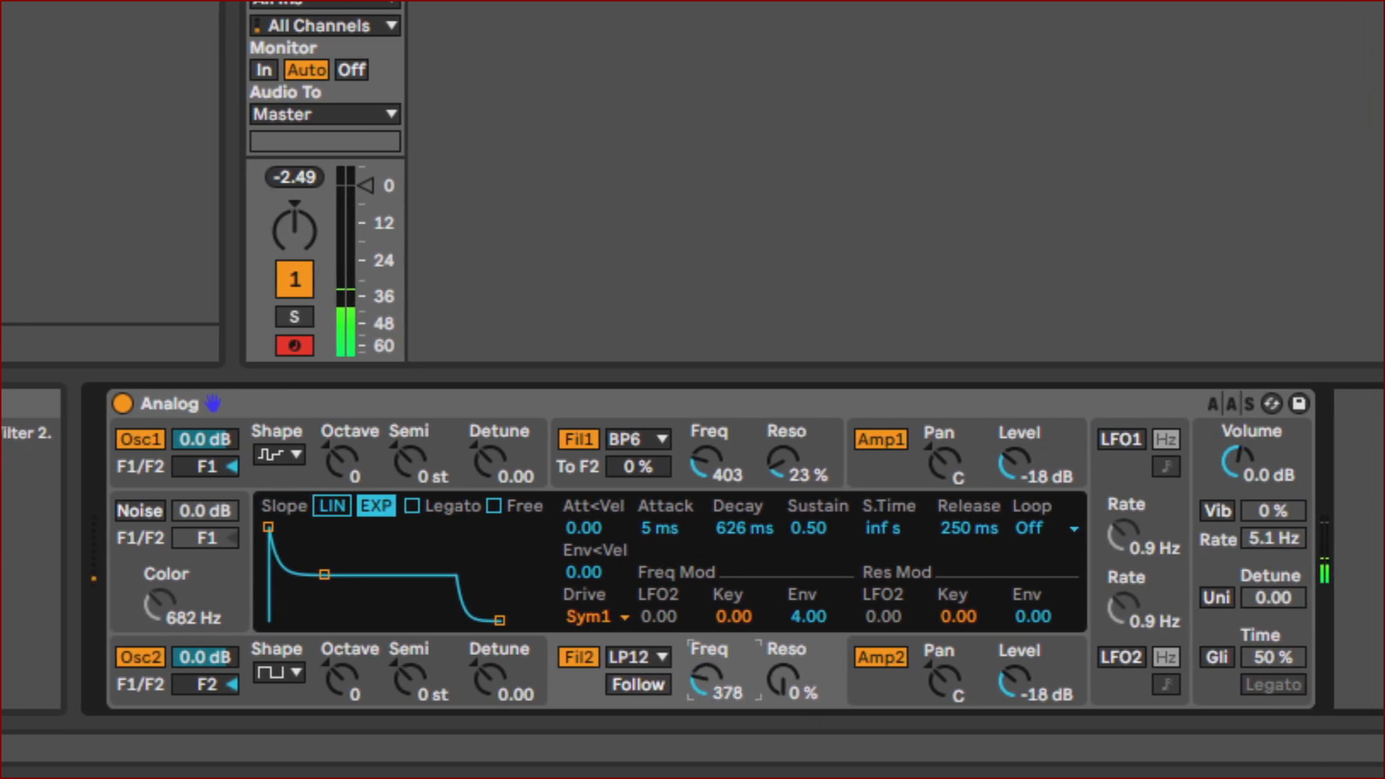
pyautogui.moveTo(705, 680); pyautogui.dragTo(705, 662)
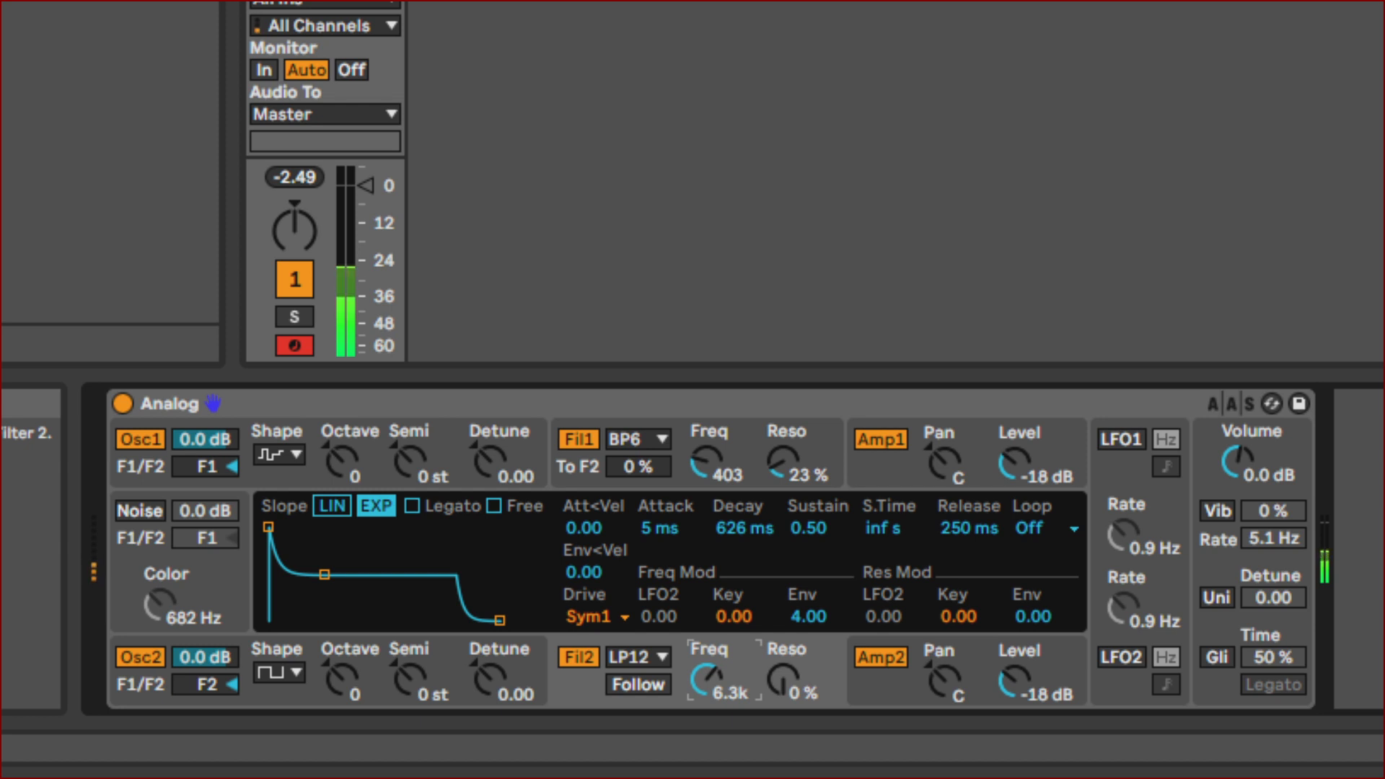
pyautogui.moveTo(705, 678); pyautogui.dragTo(705, 676)
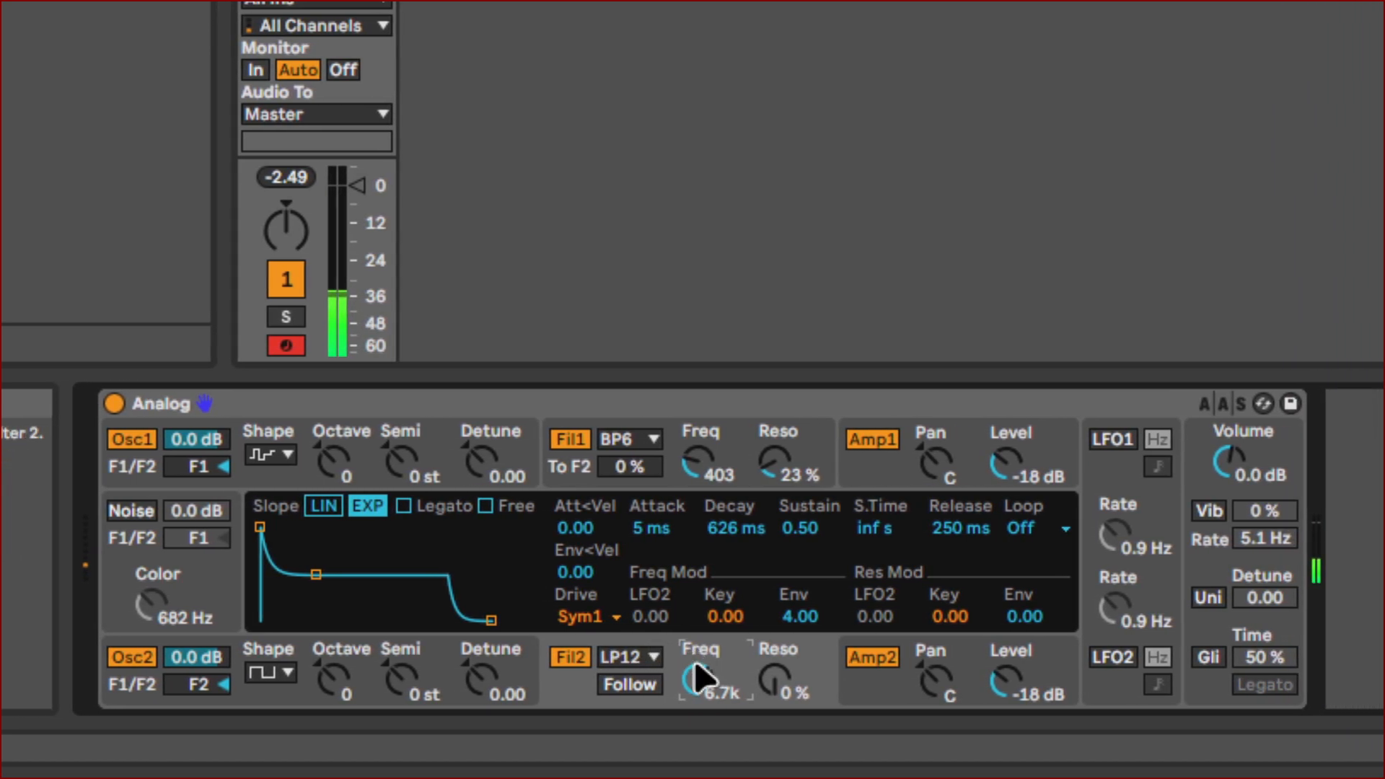
pyautogui.moveTo(697, 679); pyautogui.dragTo(697, 671)
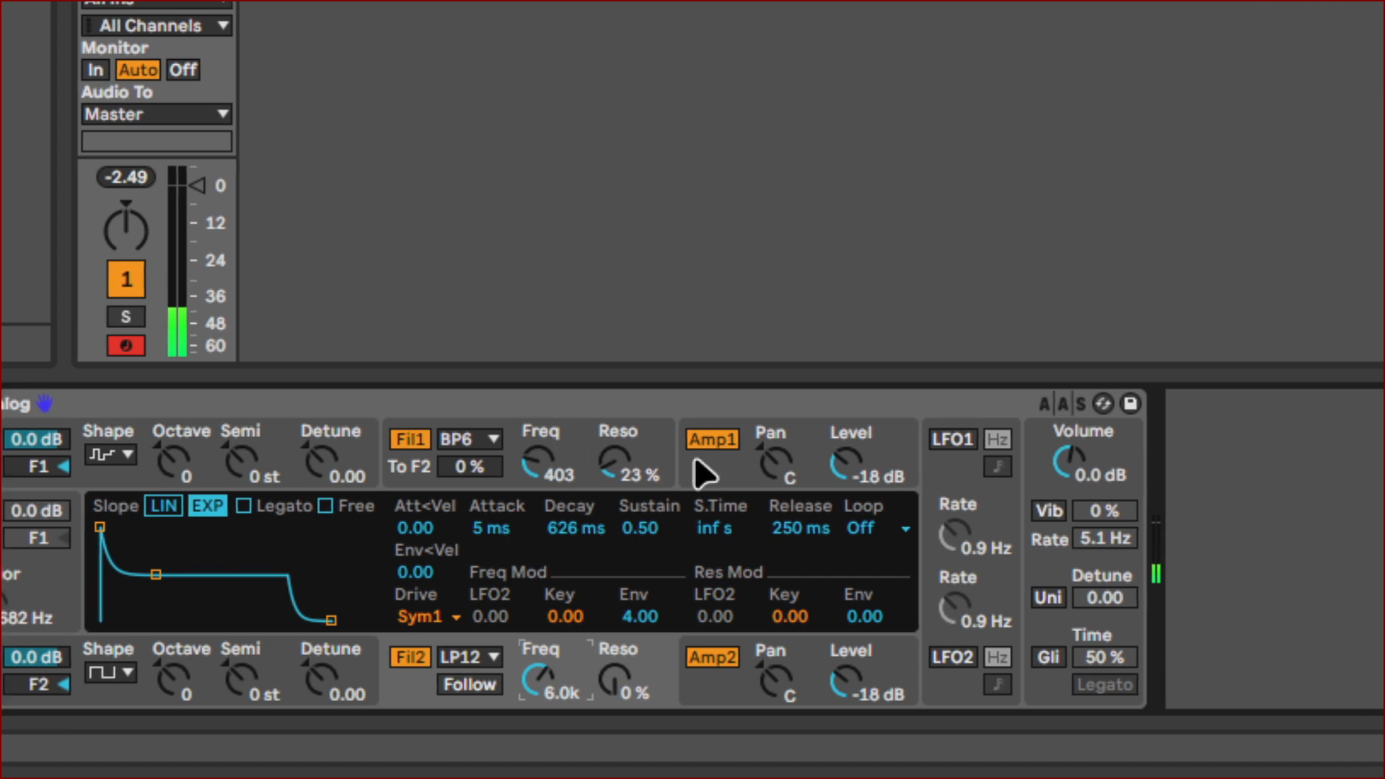
# Step: Lower Amp1's level to -22 dB
pyautogui.moveTo(695, 476)
pyautogui.mouseDown()
pyautogui.moveTo(695, 497)
pyautogui.moveTo(695, 486)
pyautogui.mouseUp()
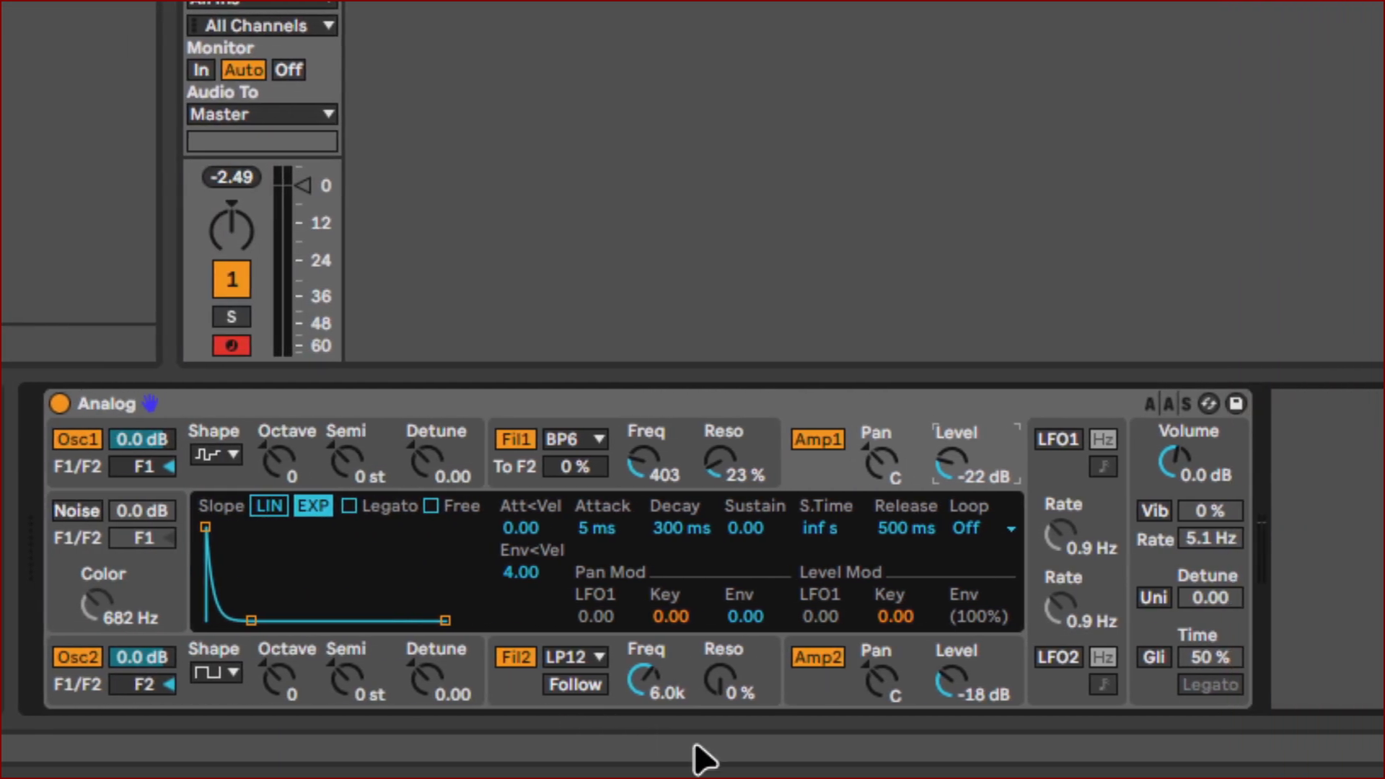
# Step: Lower Filter 2's cutoff frequency to about 2.6 kHz and raise its resonance to 29%
pyautogui.click(695, 694)
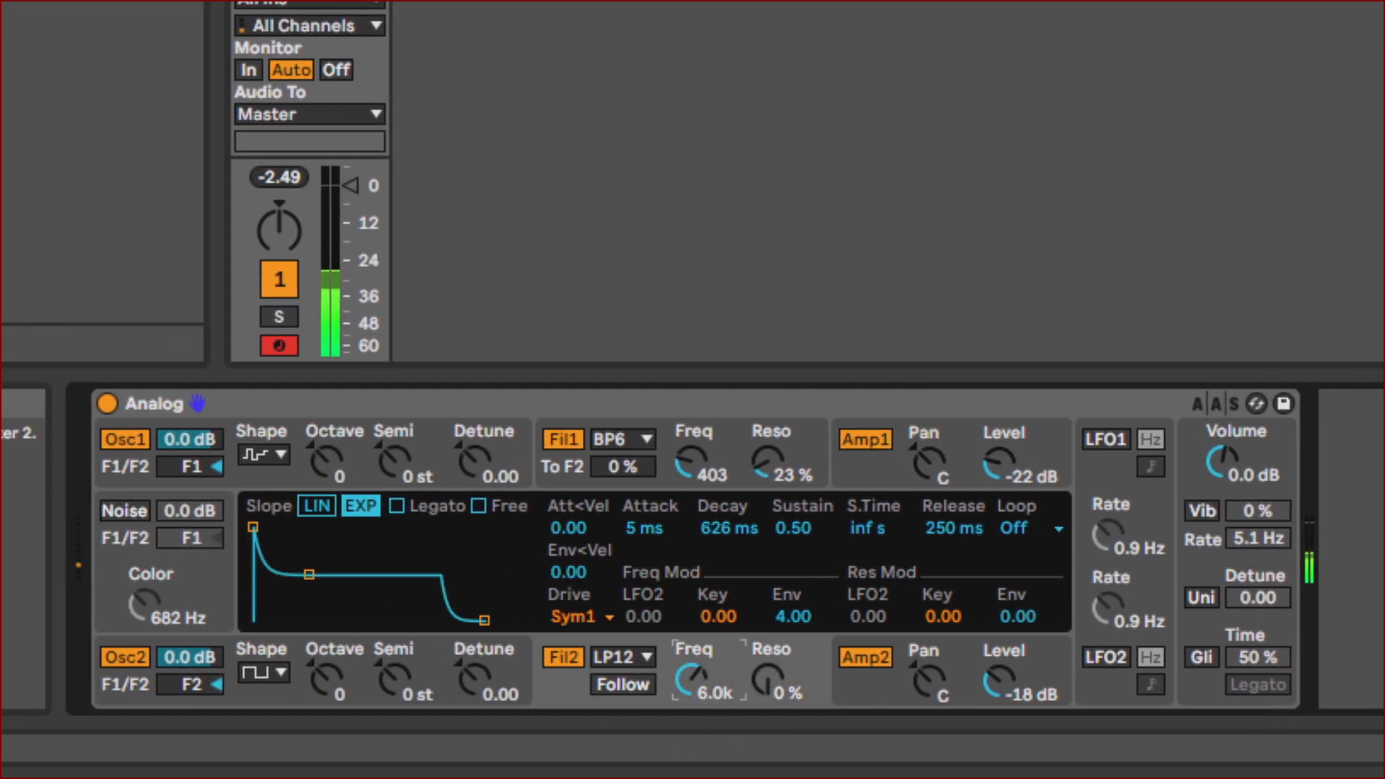
pyautogui.moveTo(694, 689); pyautogui.dragTo(694, 708)
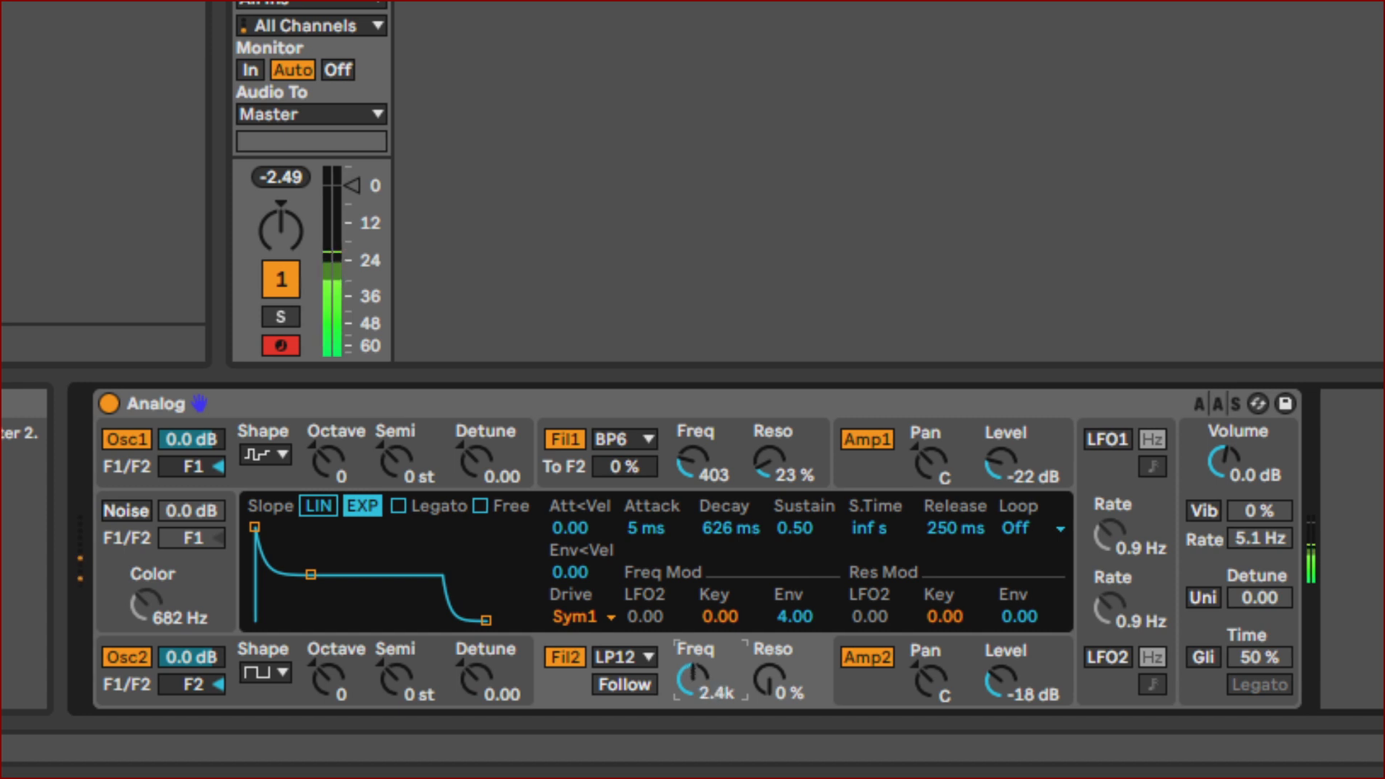
pyautogui.moveTo(693, 682)
pyautogui.mouseDown()
pyautogui.moveTo(768, 682)
pyautogui.moveTo(695, 661)
pyautogui.mouseUp()
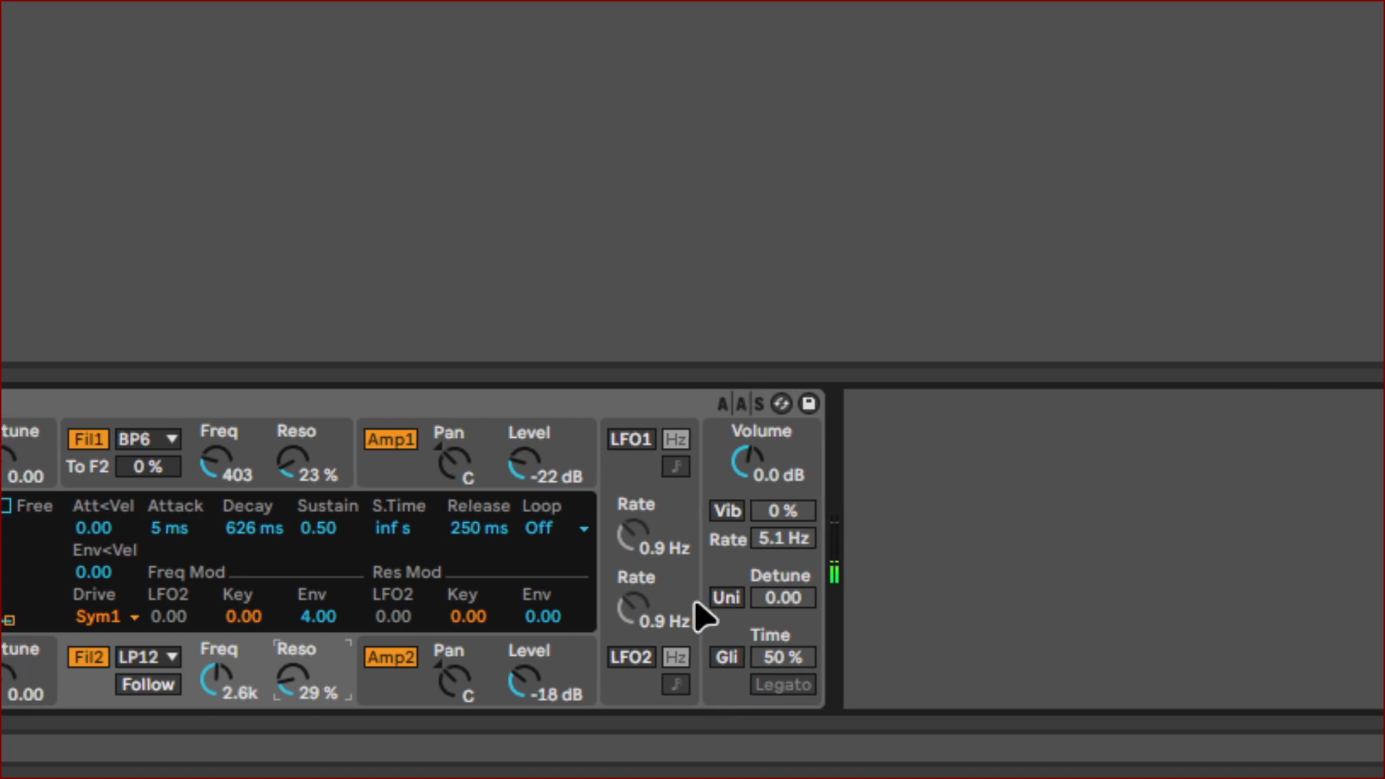
# Step: Turn on Unison with two voices and set its detune to about 17.97
pyautogui.hscroll(3, 704, 613)
pyautogui.click(692, 604)
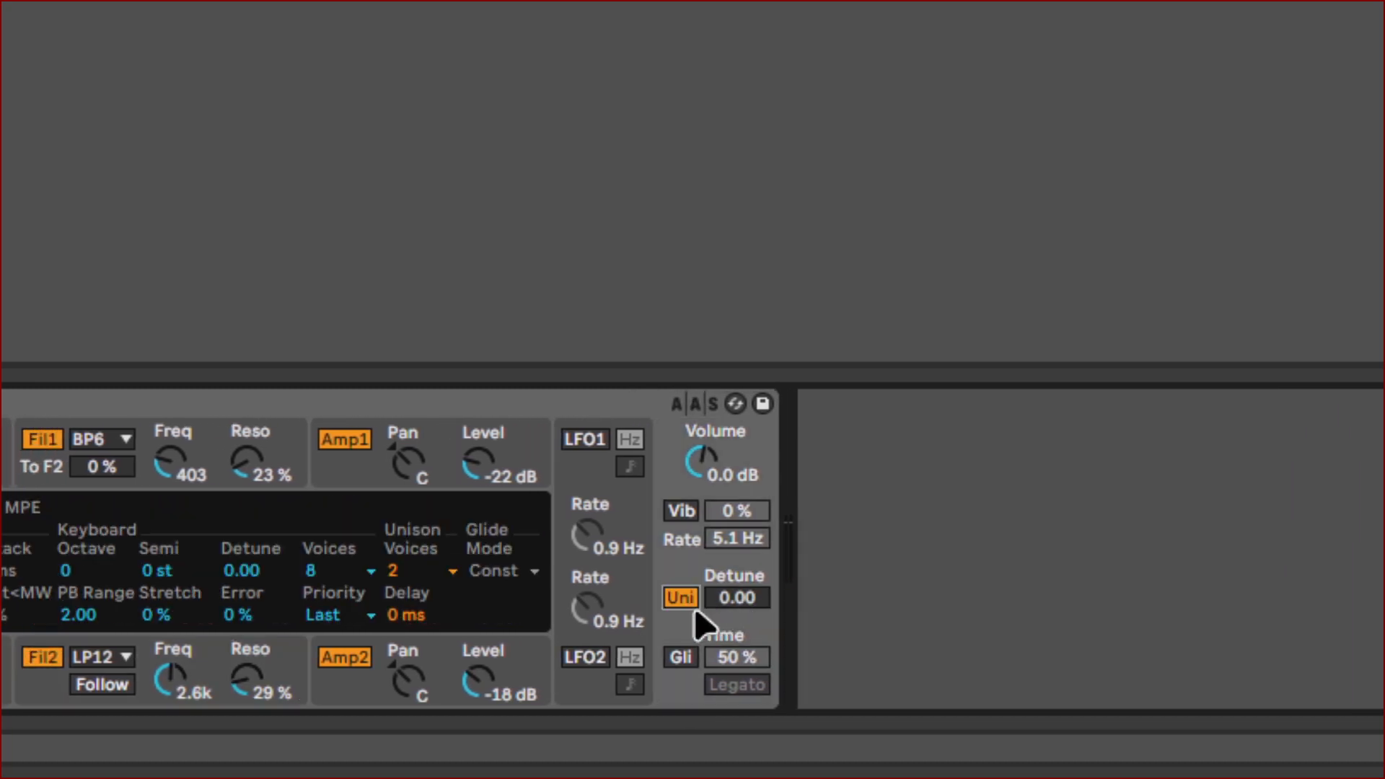
pyautogui.hscroll(3, 696, 614)
pyautogui.moveTo(697, 604)
pyautogui.mouseDown()
pyautogui.moveTo(697, 577)
pyautogui.moveTo(693, 593)
pyautogui.mouseUp()
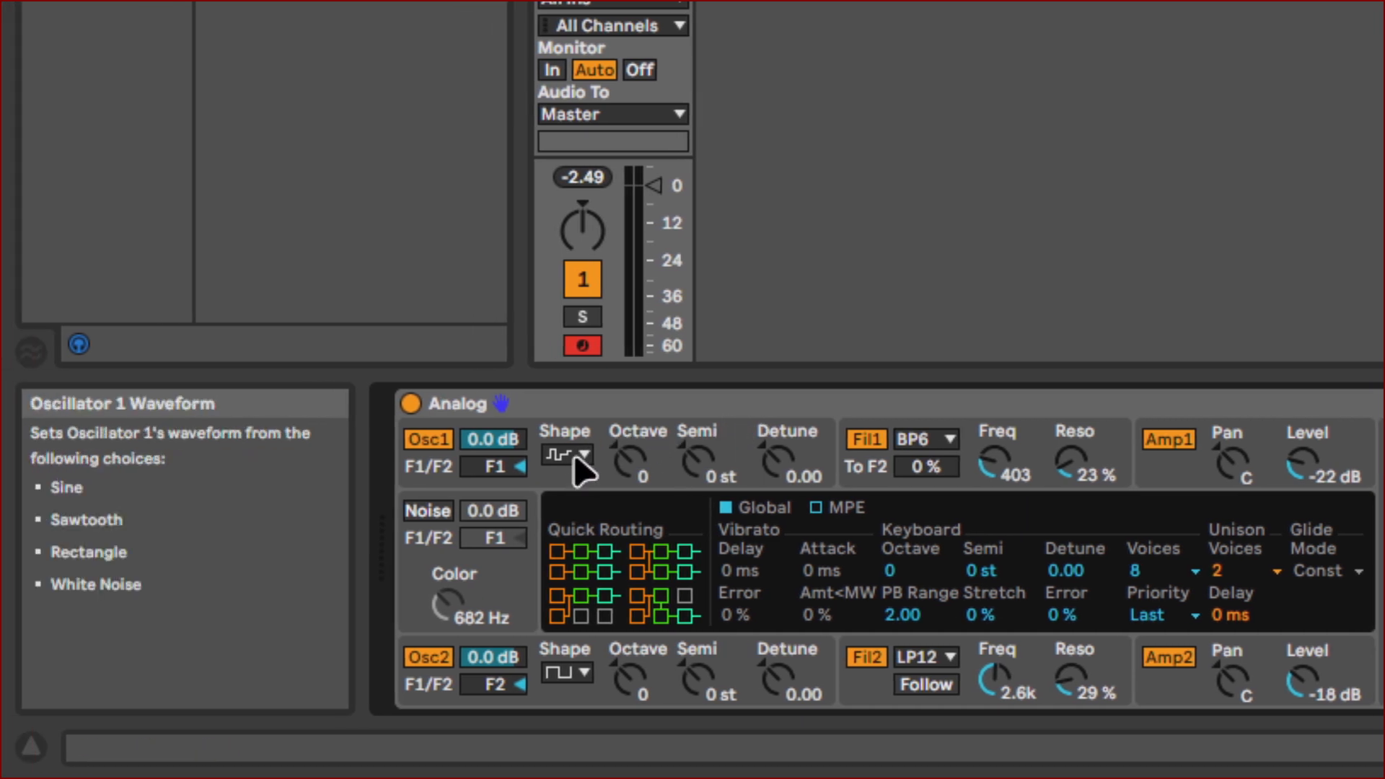
# Step: Switch Osc1 to the rectangle waveform and set its F1/F2 balance to 2/98
pyautogui.click(575, 458)
pyautogui.click(569, 532)
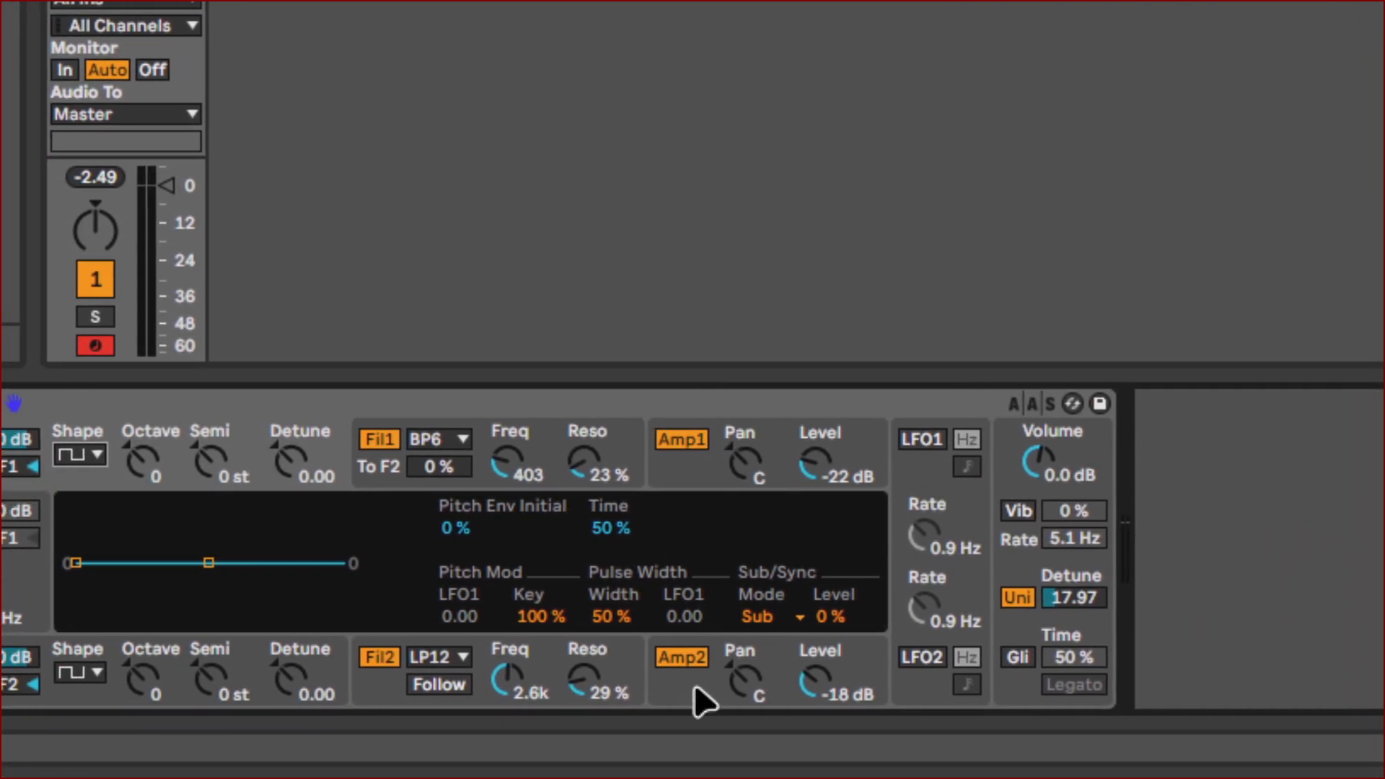
pyautogui.click(704, 698)
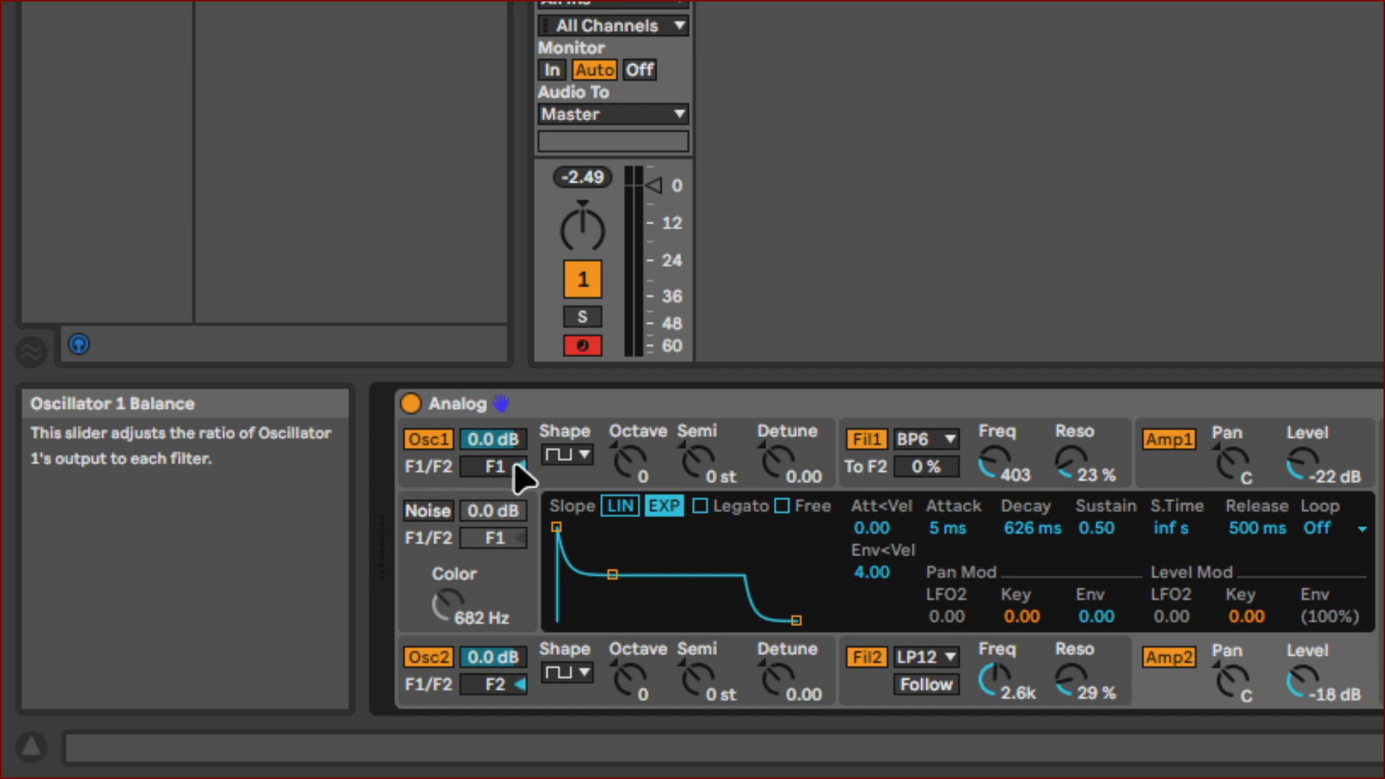
pyautogui.moveTo(513, 463); pyautogui.dragTo(521, 609)
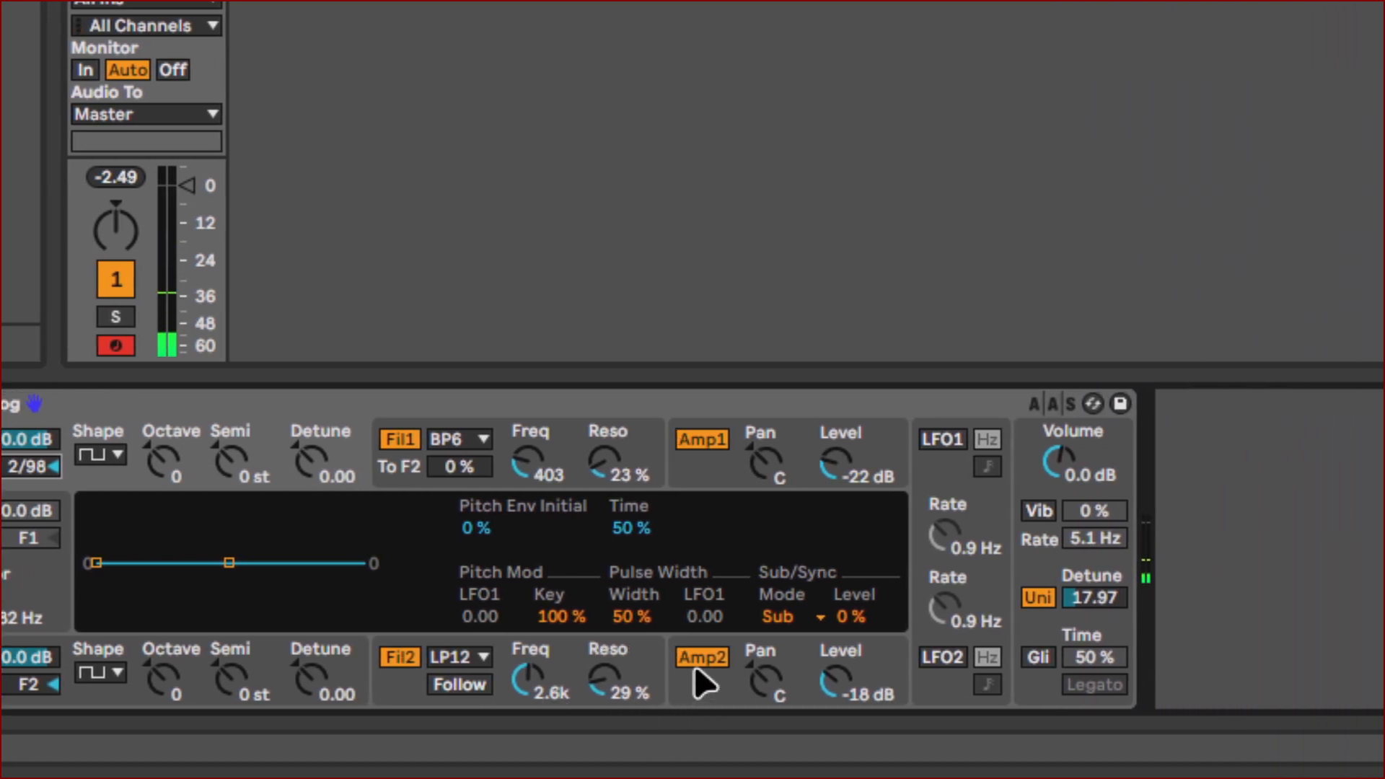
# Step: Turn on the noise generator and set its level to 0.0 dB, routed to Filter 1
pyautogui.click(702, 439)
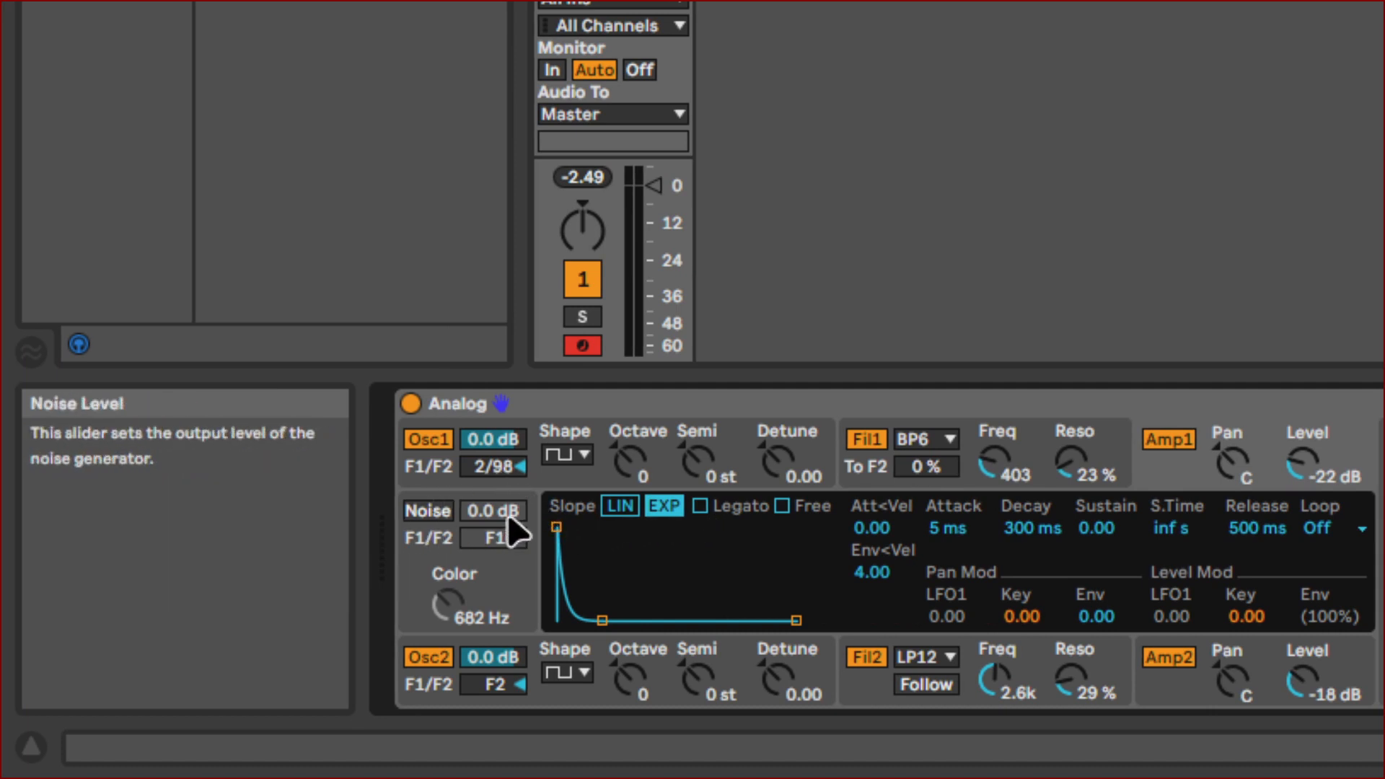
pyautogui.moveTo(496, 511); pyautogui.dragTo(496, 505)
pyautogui.click(427, 512)
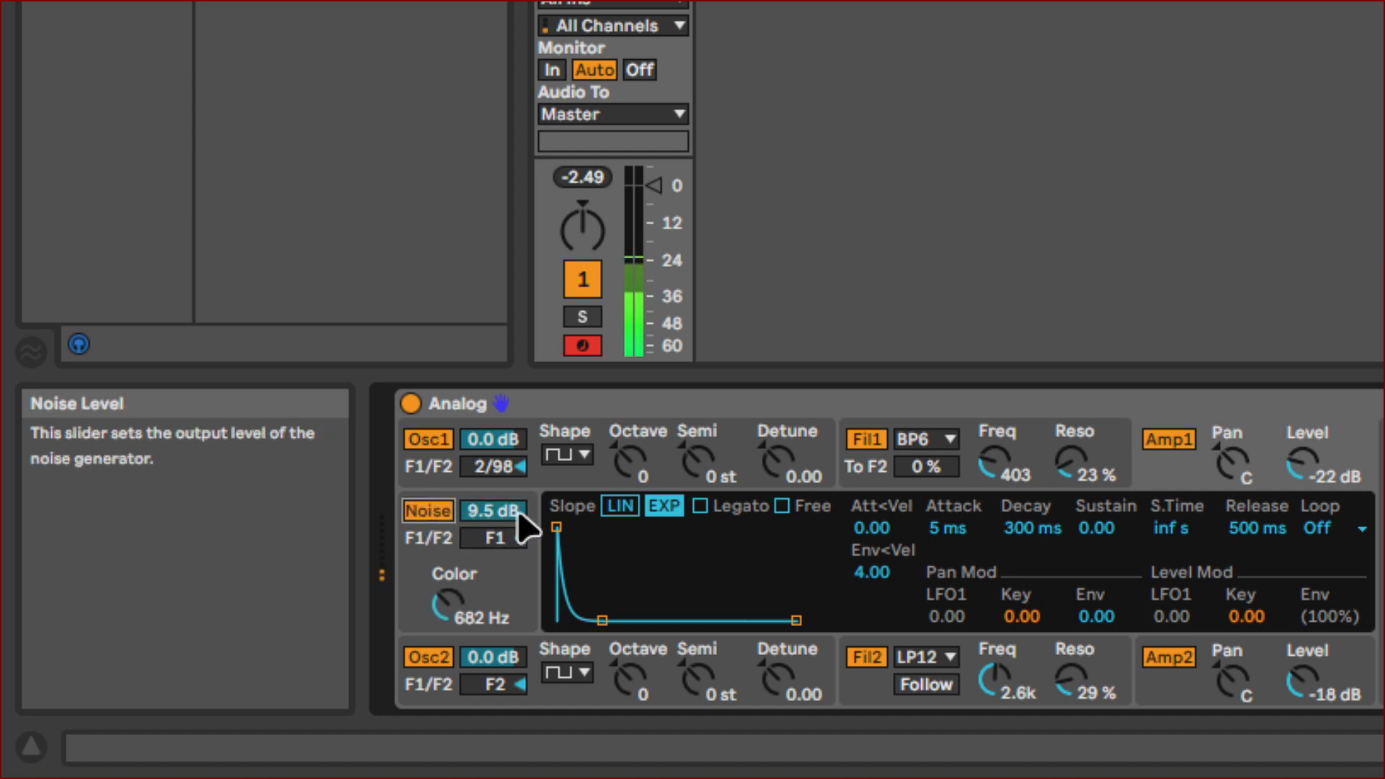
pyautogui.moveTo(495, 507); pyautogui.dragTo(495, 508)
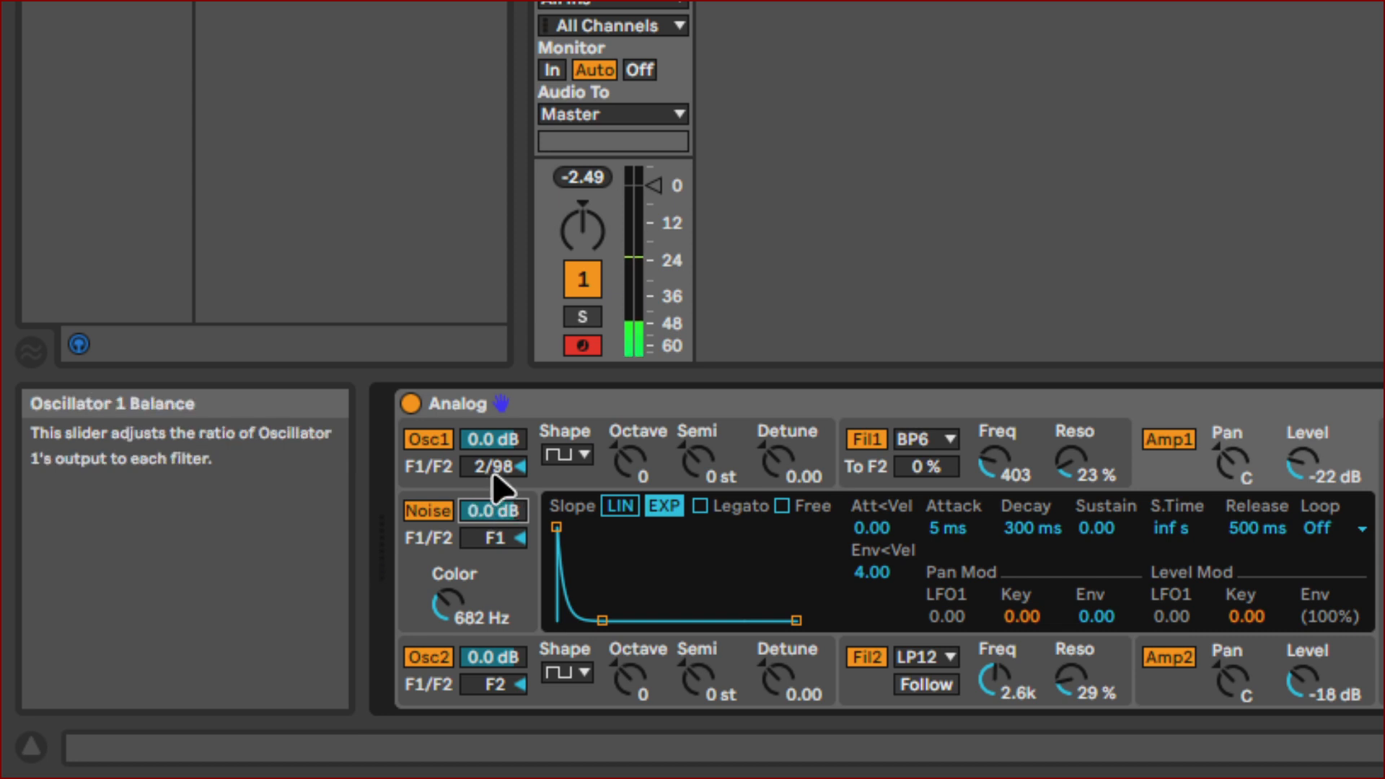
# Step: Turn off both oscillators to isolate the noise and set the noise color to about 5.1 kHz
pyautogui.click(424, 440)
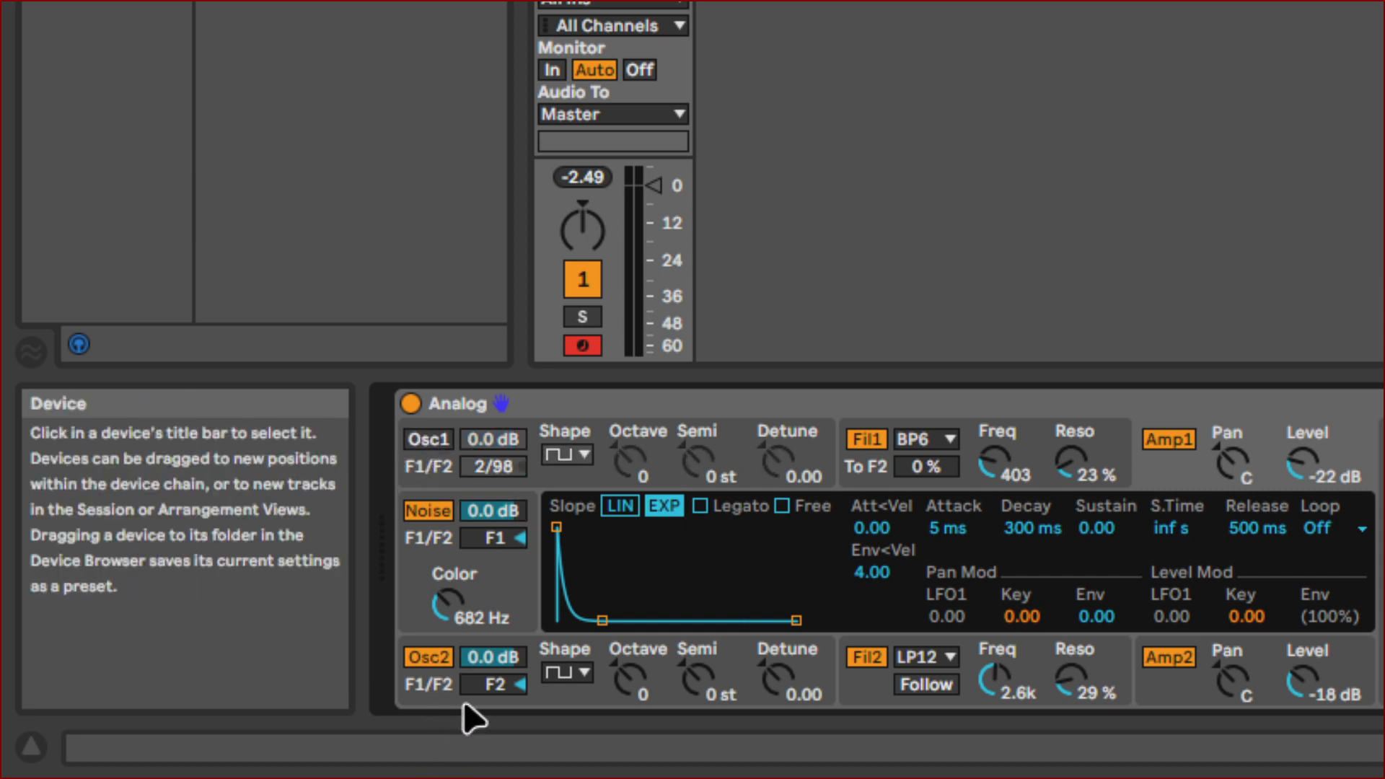
pyautogui.click(433, 657)
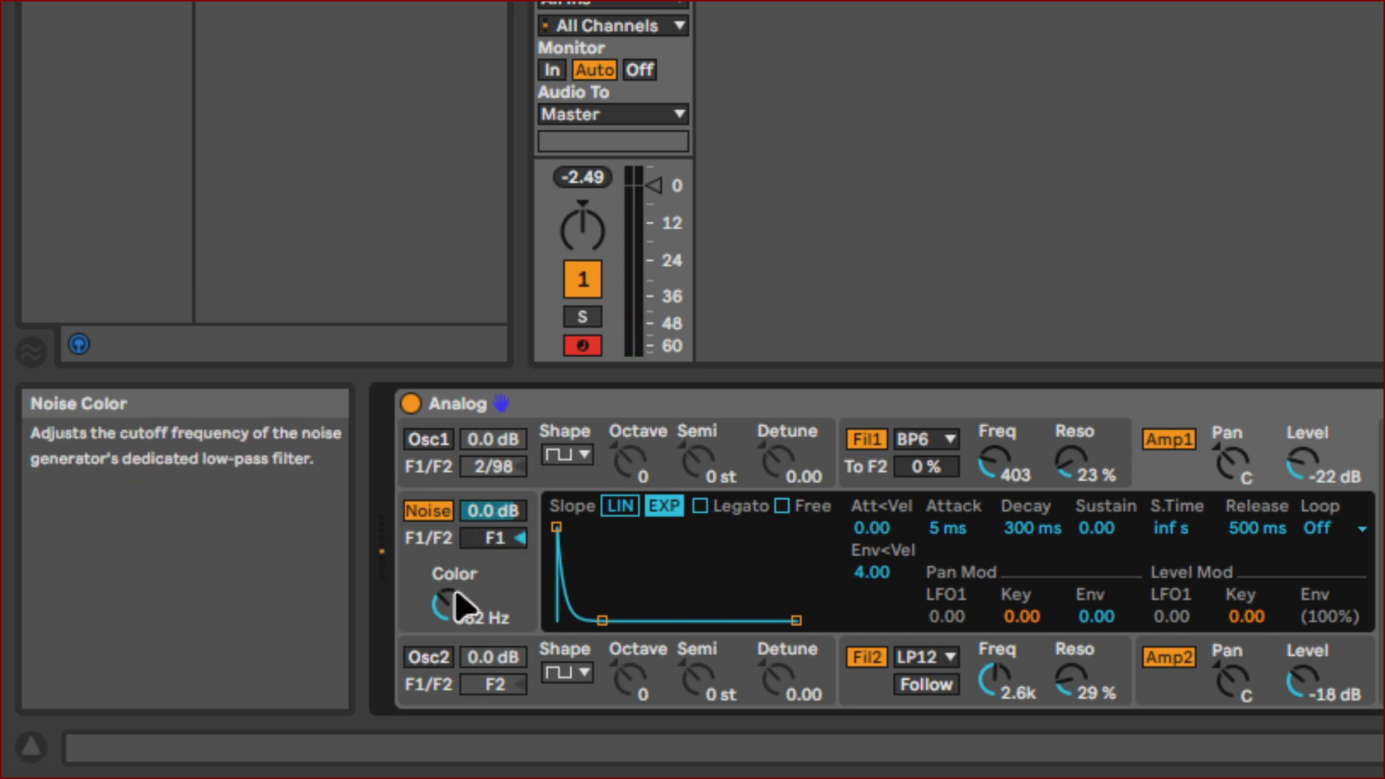
pyautogui.moveTo(447, 600); pyautogui.dragTo(447, 557)
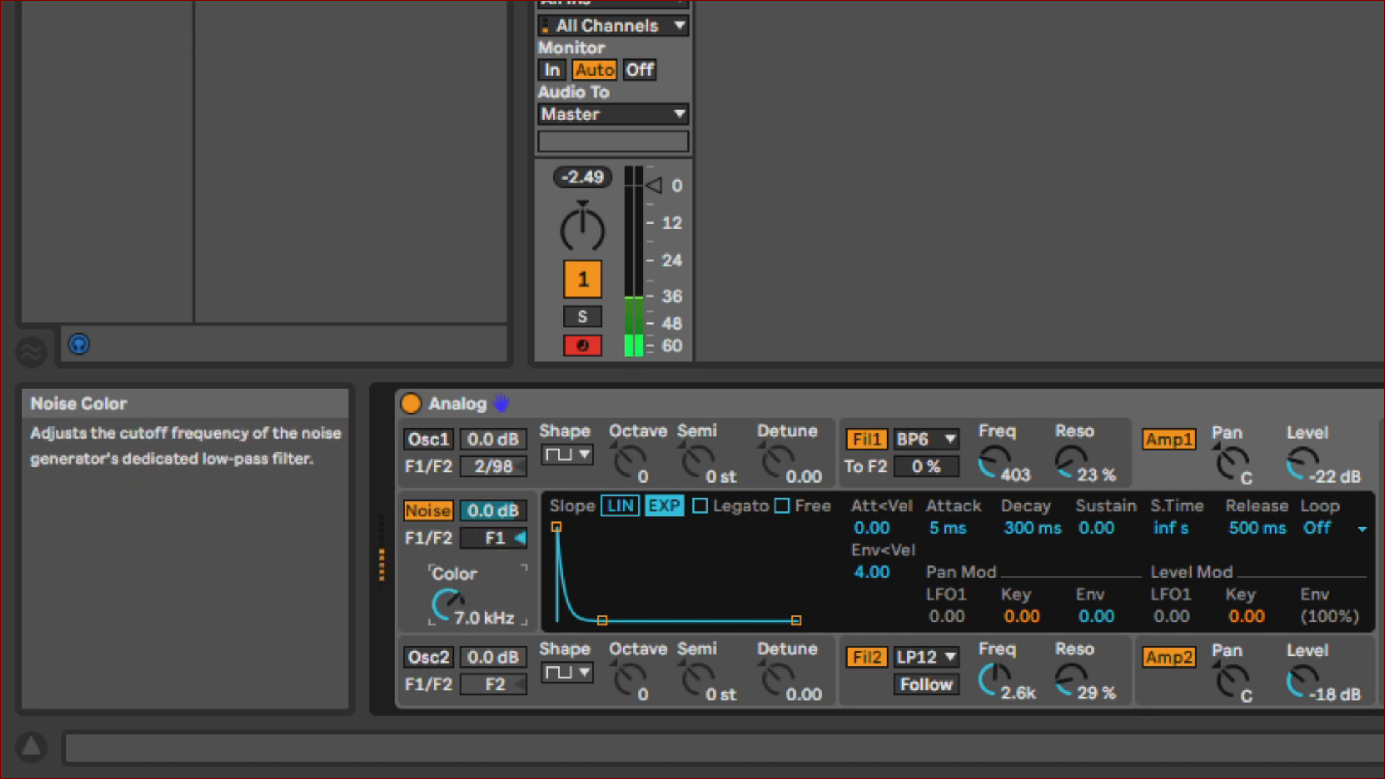
pyautogui.moveTo(447, 601); pyautogui.dragTo(448, 552)
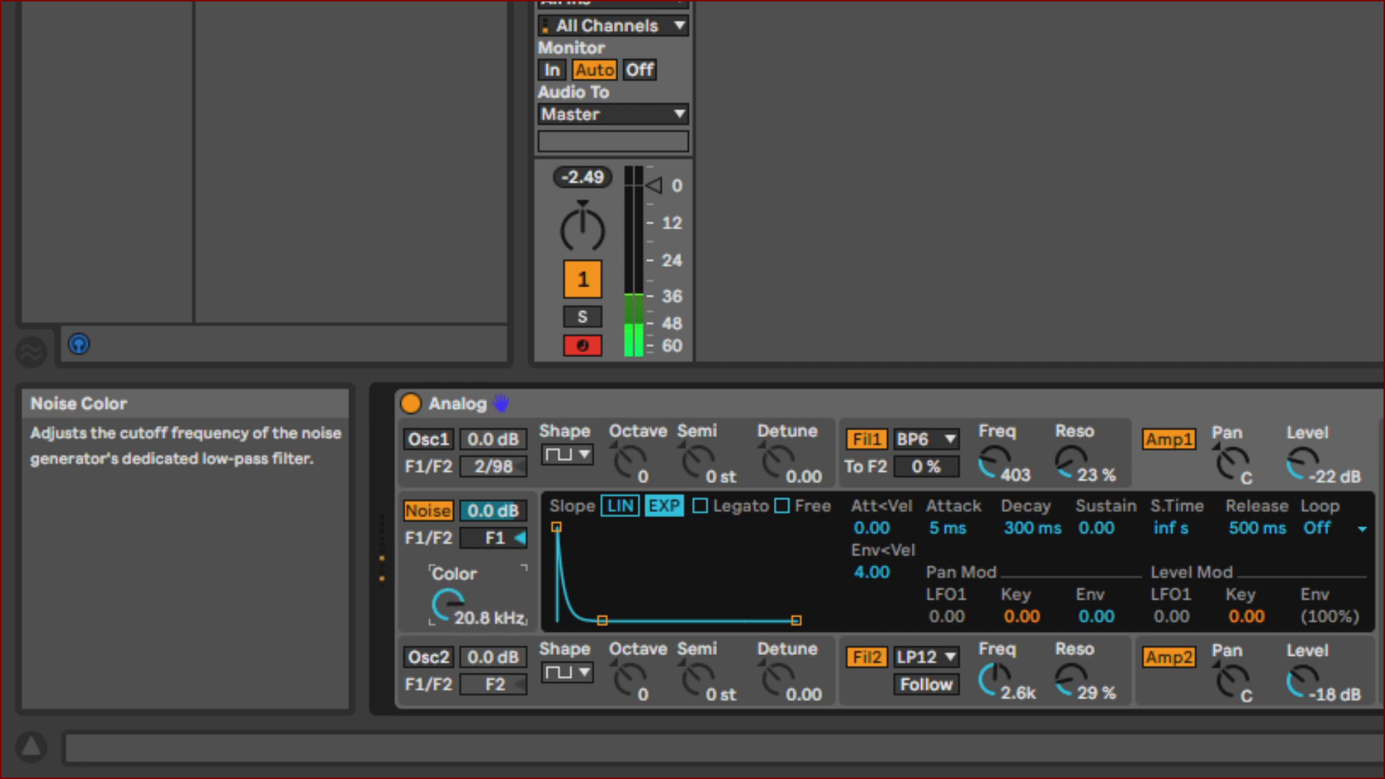
pyautogui.moveTo(448, 600); pyautogui.dragTo(448, 629)
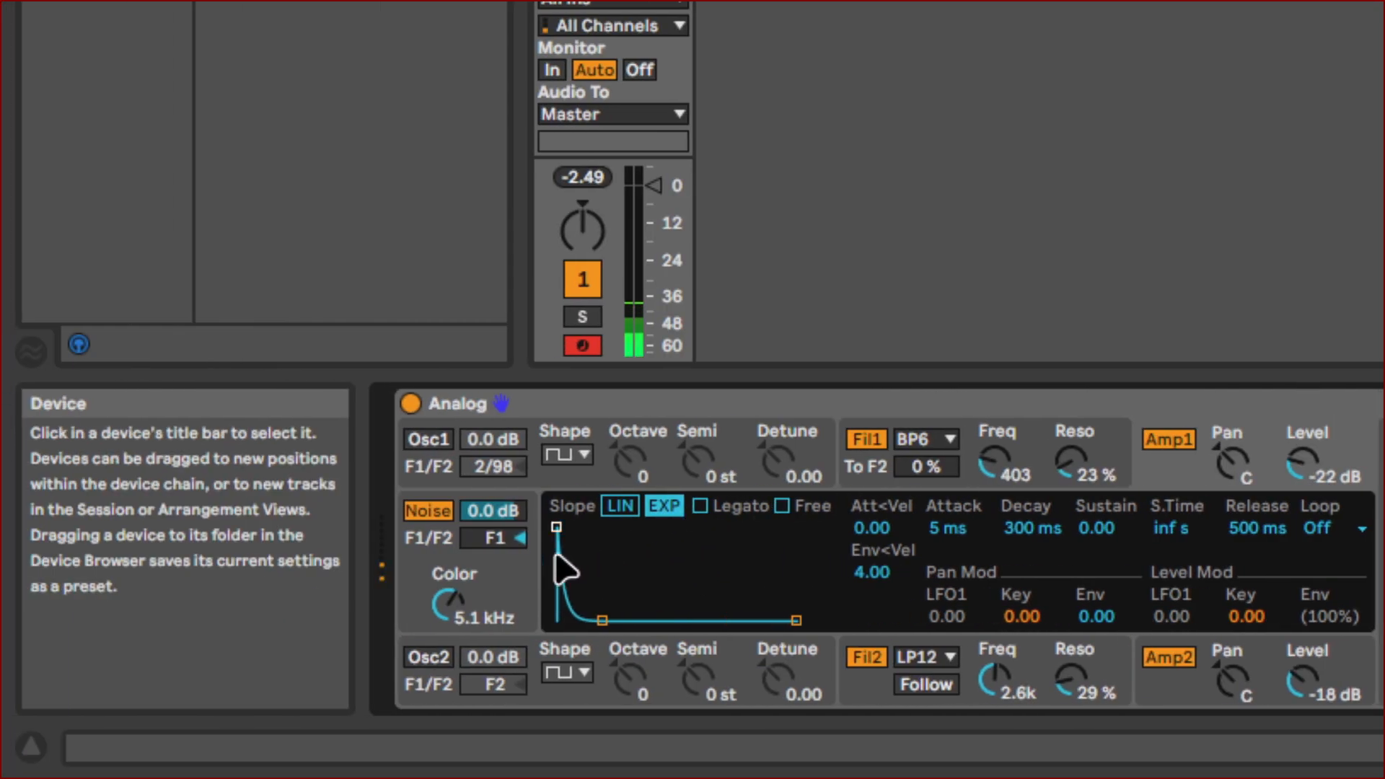
# Step: Lengthen Amp1's envelope attack to about 81 ms and turn both oscillators back on
pyautogui.moveTo(556, 528); pyautogui.dragTo(589, 528)
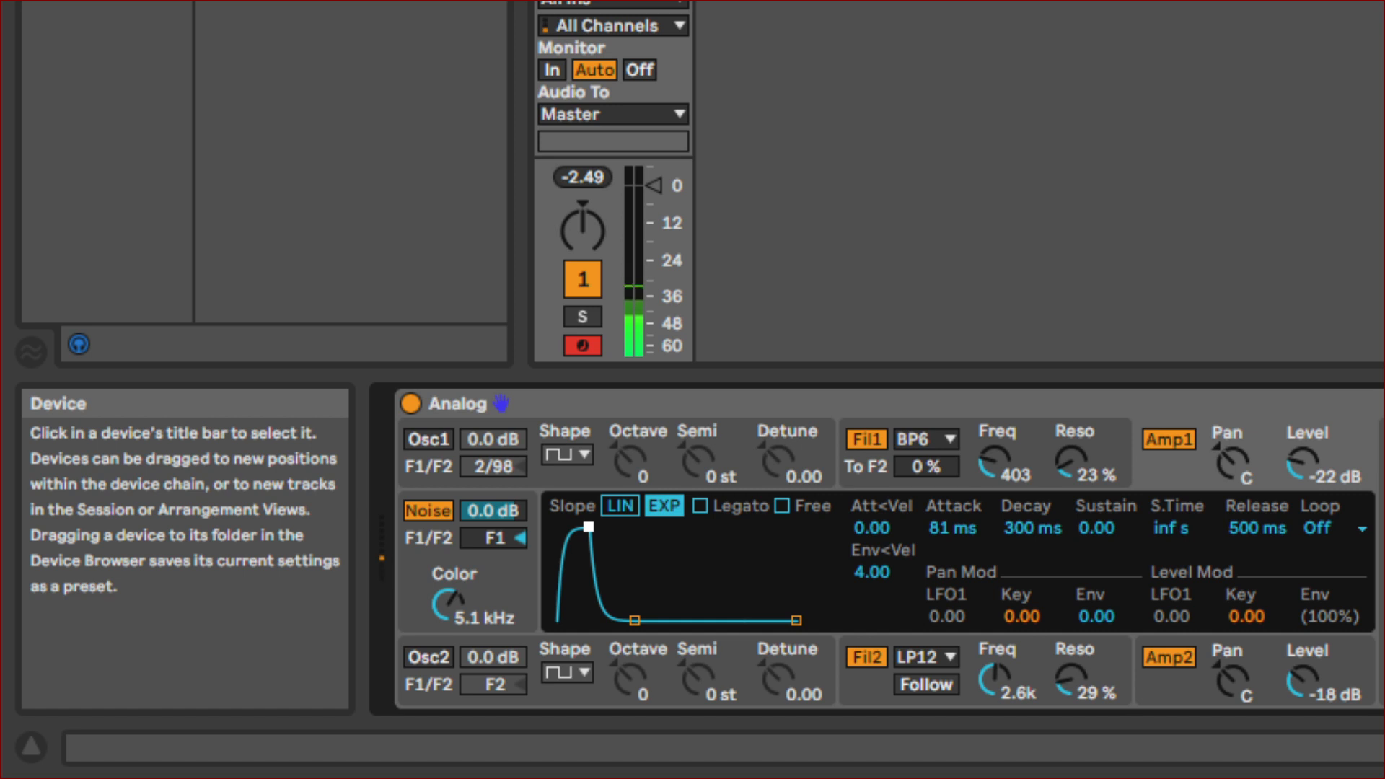
pyautogui.click(426, 442)
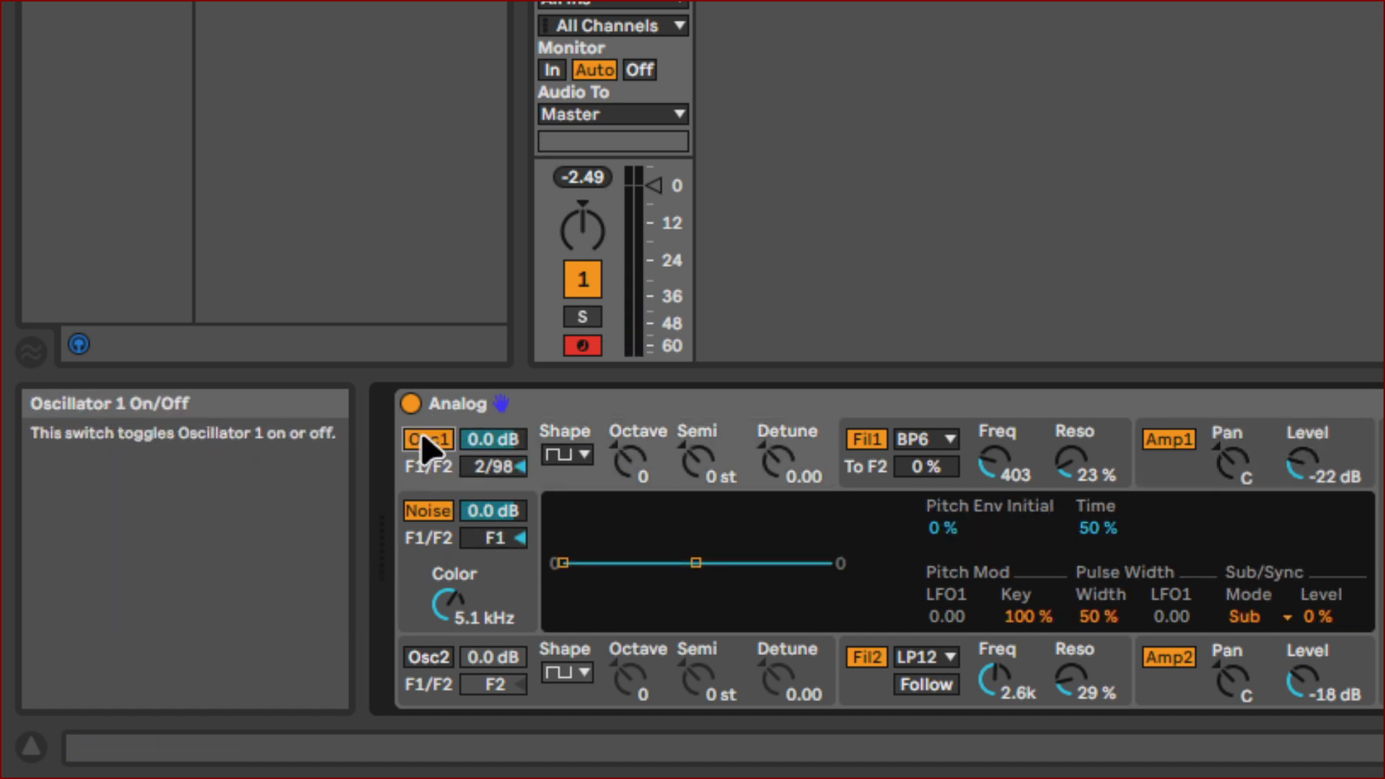
pyautogui.click(424, 438)
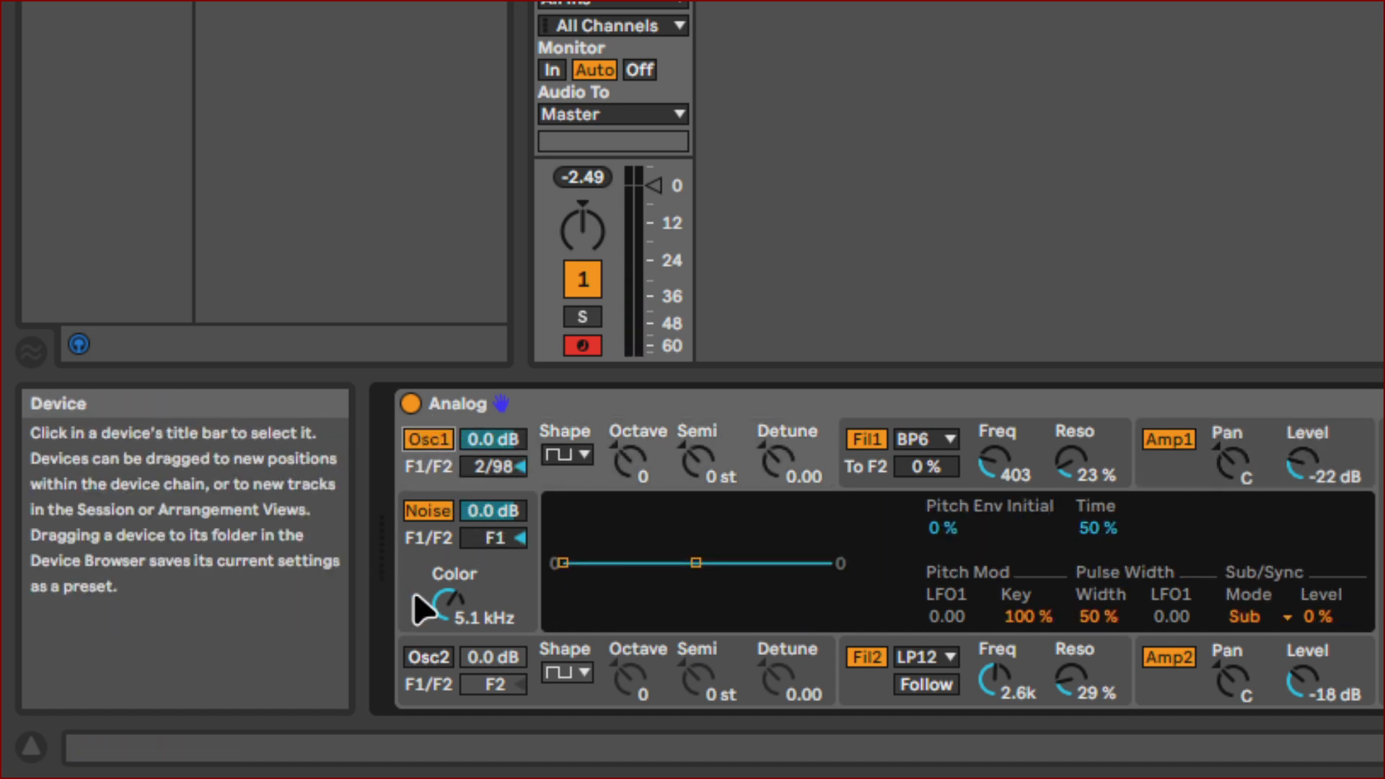
pyautogui.click(431, 659)
pyautogui.click(431, 659)
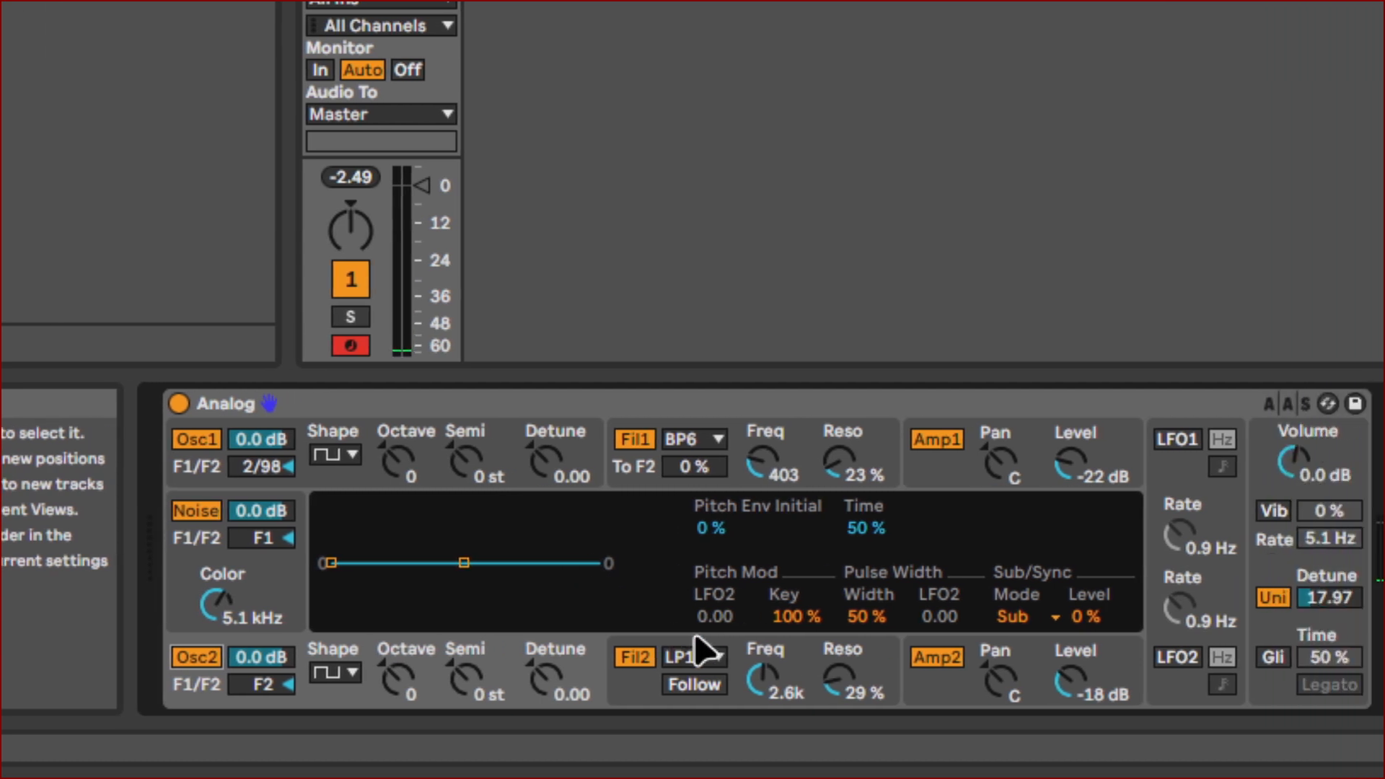
# Step: Lower Filter 2's cutoff frequency to about 878 Hz
pyautogui.moveTo(763, 679); pyautogui.dragTo(697, 693)
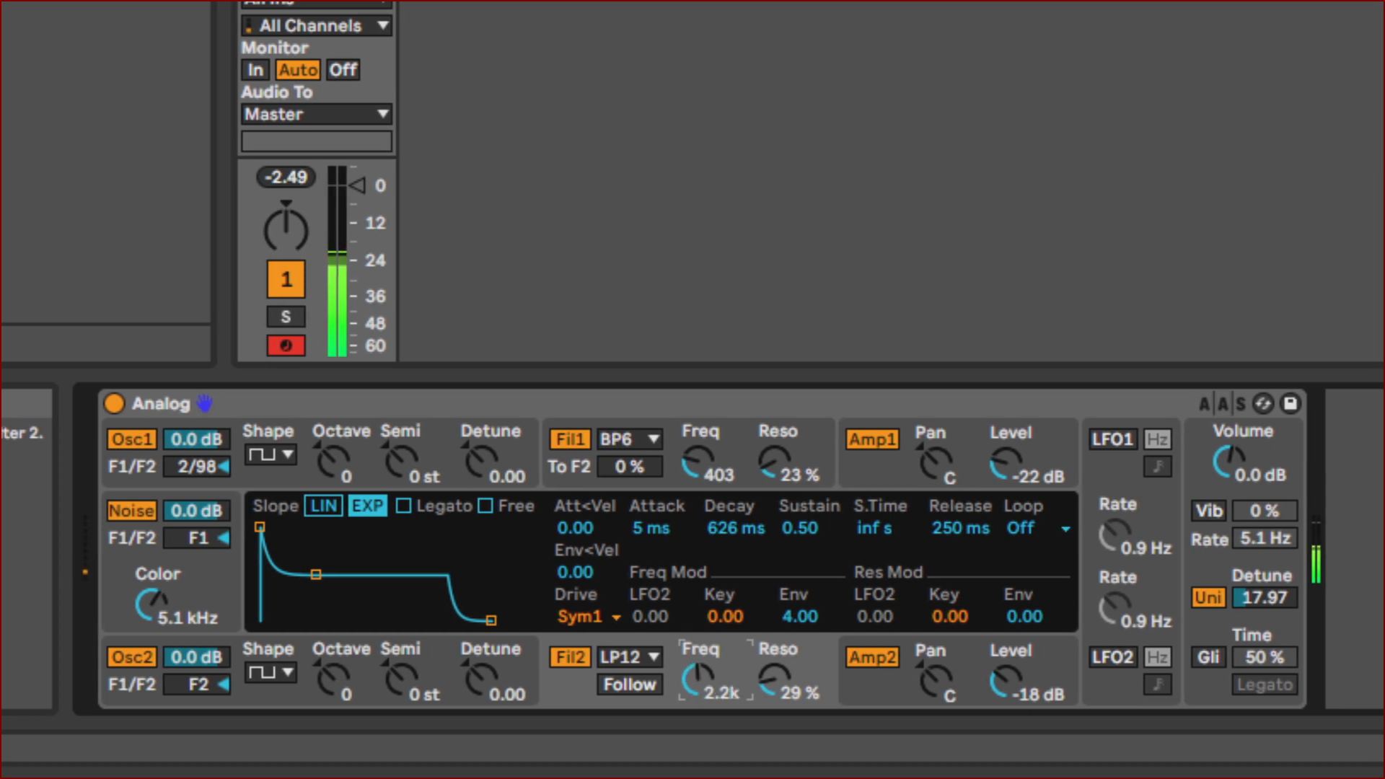
pyautogui.moveTo(697, 678); pyautogui.dragTo(697, 682)
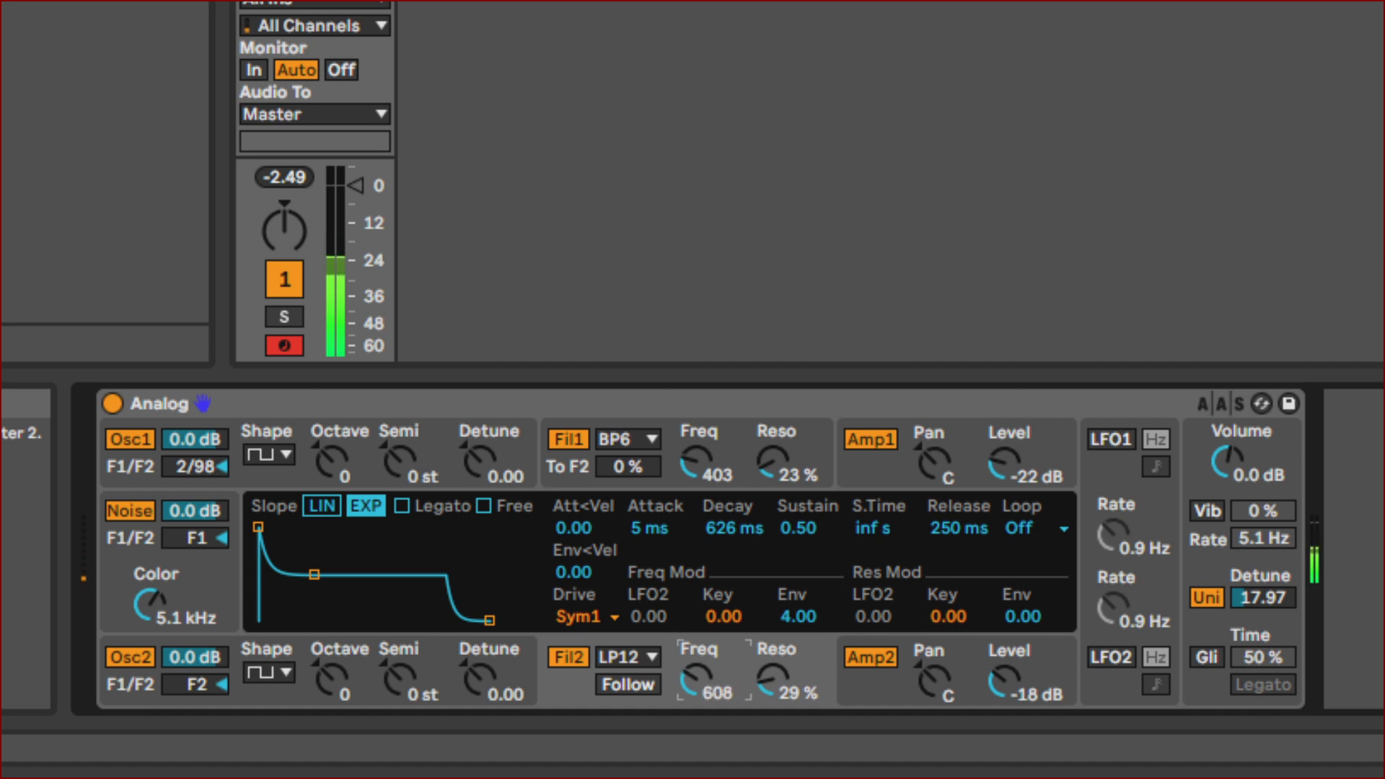
pyautogui.moveTo(697, 678); pyautogui.dragTo(696, 672)
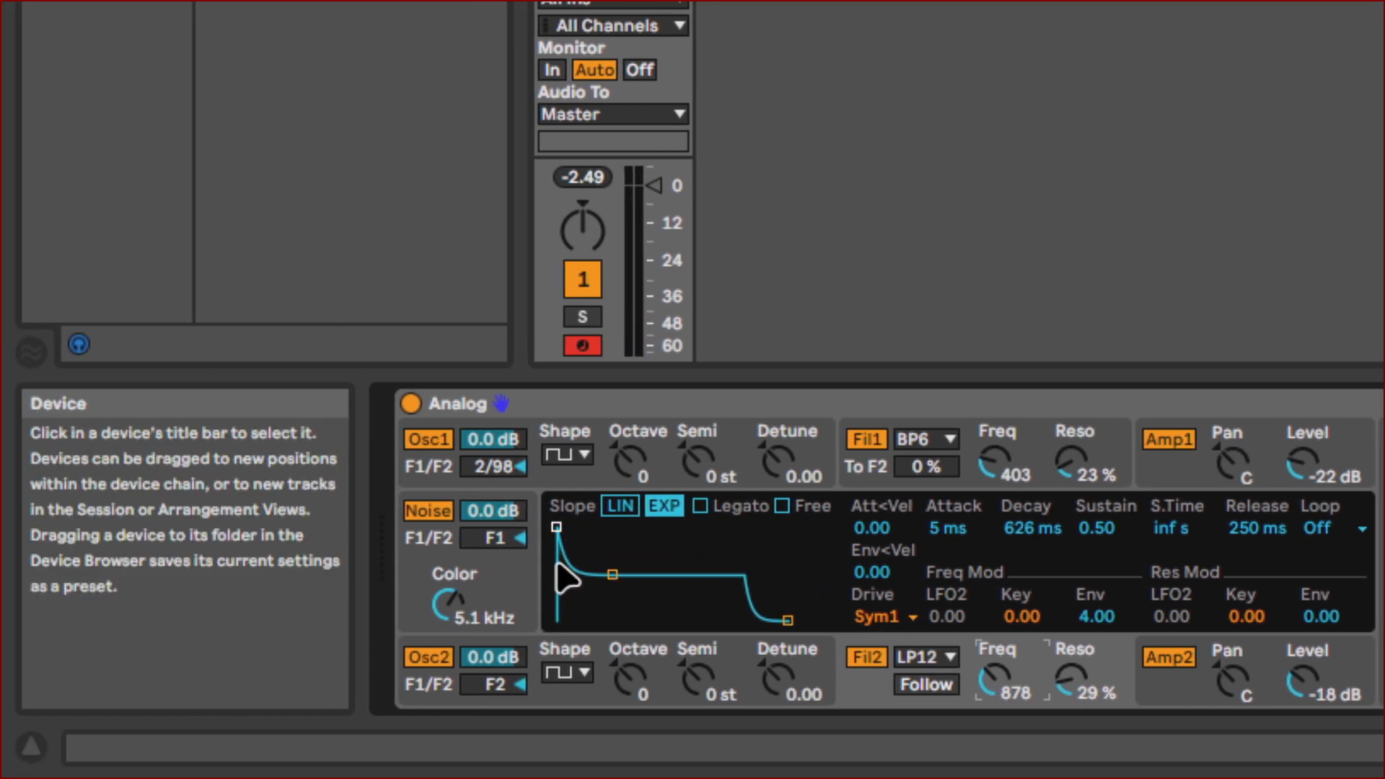
# Step: Shape Filter 2's envelope with about 29 ms attack, 39 ms decay and 0.29 sustain
pyautogui.moveTo(556, 527); pyautogui.dragTo(618, 526)
pyautogui.moveTo(617, 527); pyautogui.dragTo(577, 528)
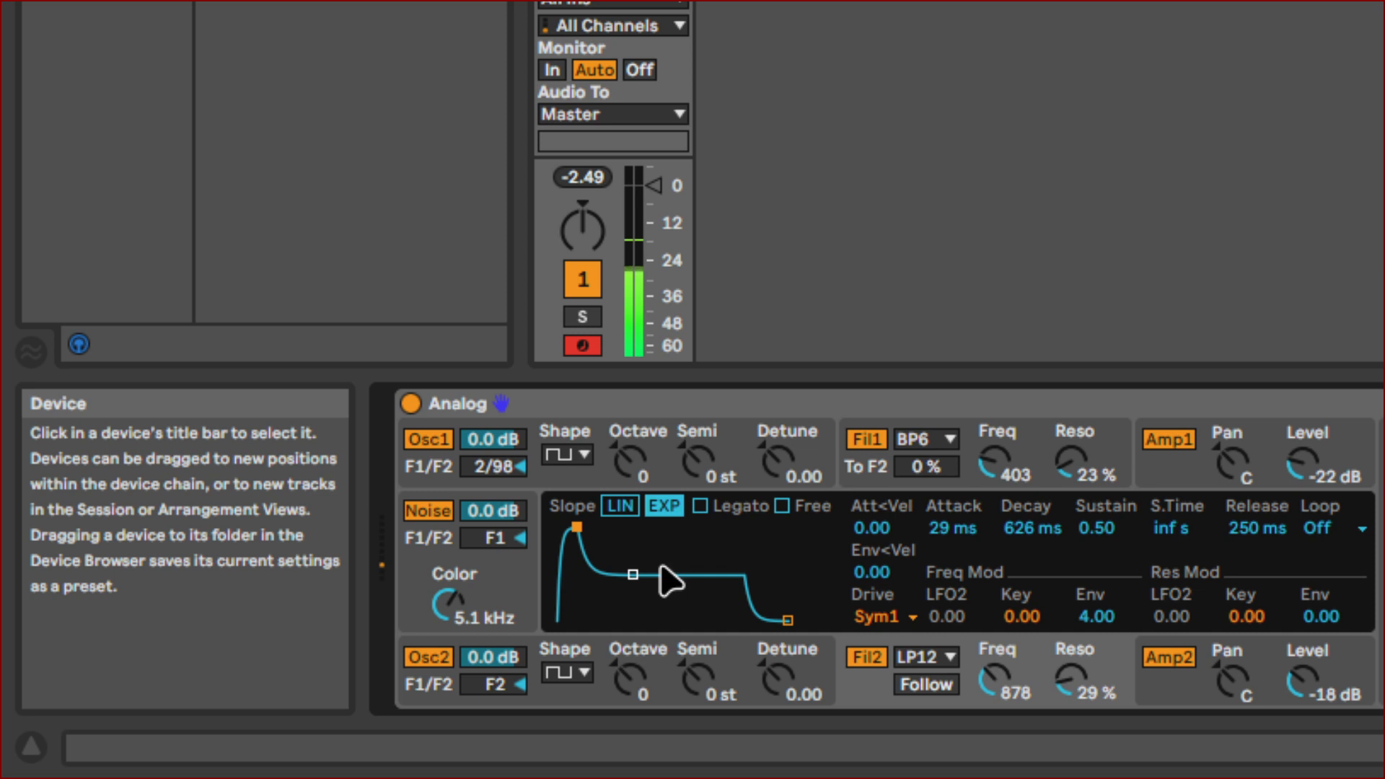
pyautogui.moveTo(627, 579); pyautogui.dragTo(600, 592)
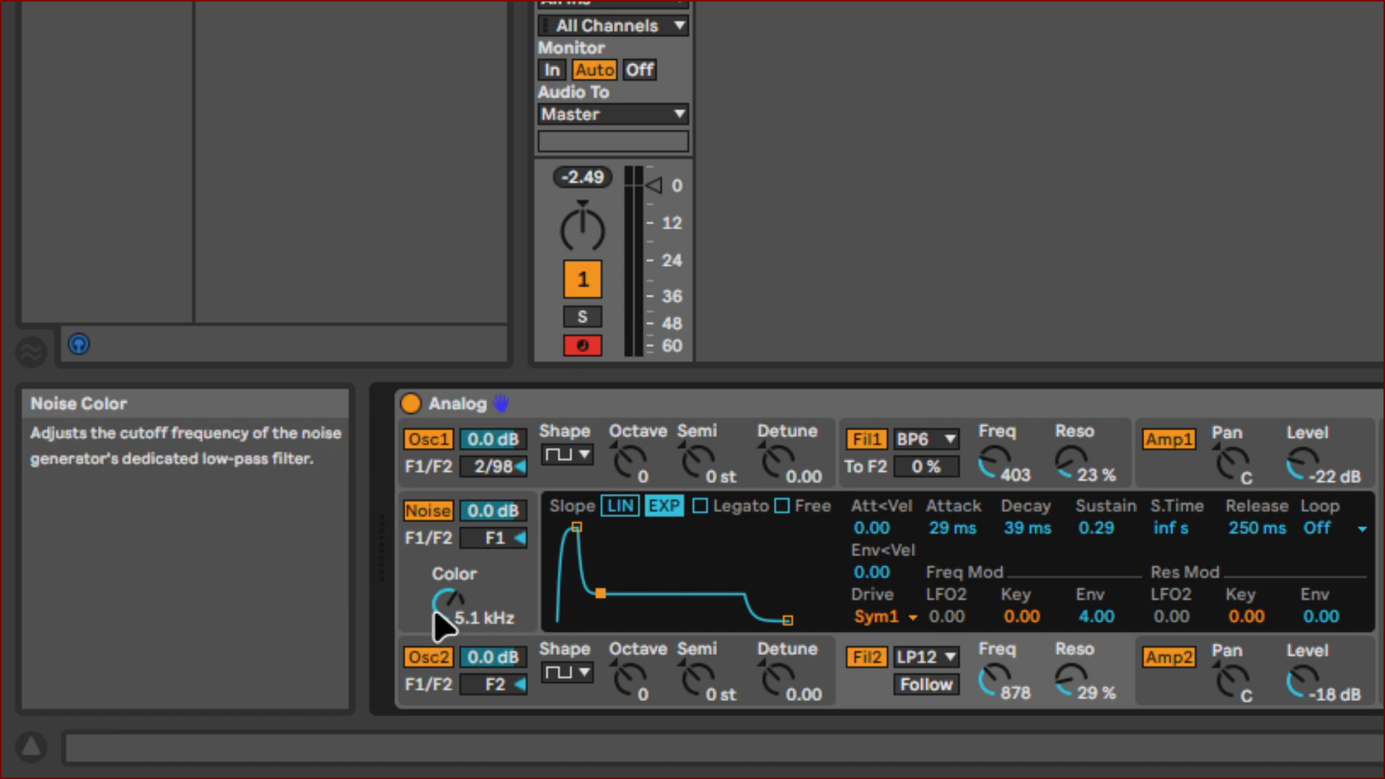
# Step: Lower the noise color to about 760 Hz and raise the Unison detune to 37.50
pyautogui.moveTo(469, 619); pyautogui.dragTo(469, 661)
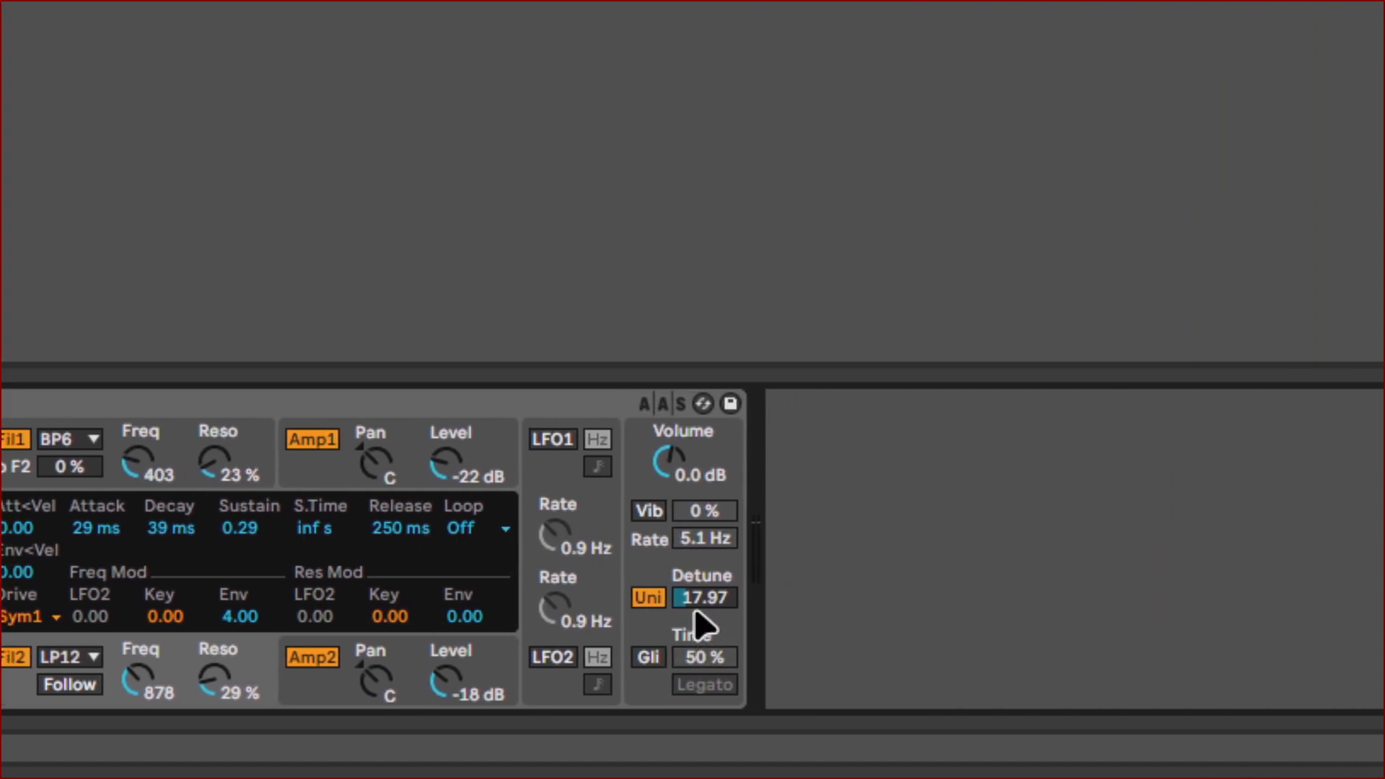
pyautogui.click(696, 612)
pyautogui.moveTo(703, 597)
pyautogui.mouseDown()
pyautogui.moveTo(704, 542)
pyautogui.moveTo(704, 570)
pyautogui.mouseUp()
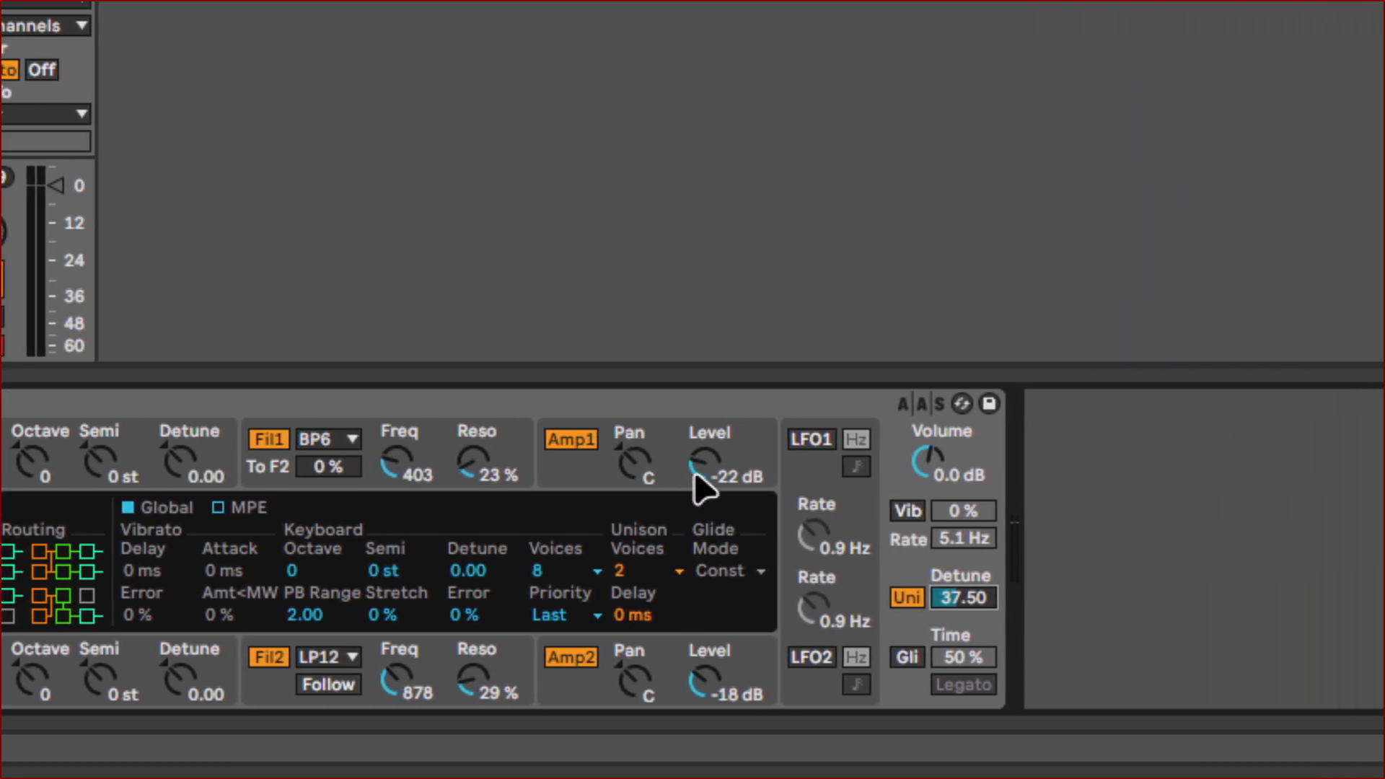
# Step: Lower Amp1's level to -27 dB
pyautogui.click(778, 465)
pyautogui.moveTo(699, 464)
pyautogui.mouseDown()
pyautogui.moveTo(699, 415)
pyautogui.moveTo(699, 448)
pyautogui.mouseUp()
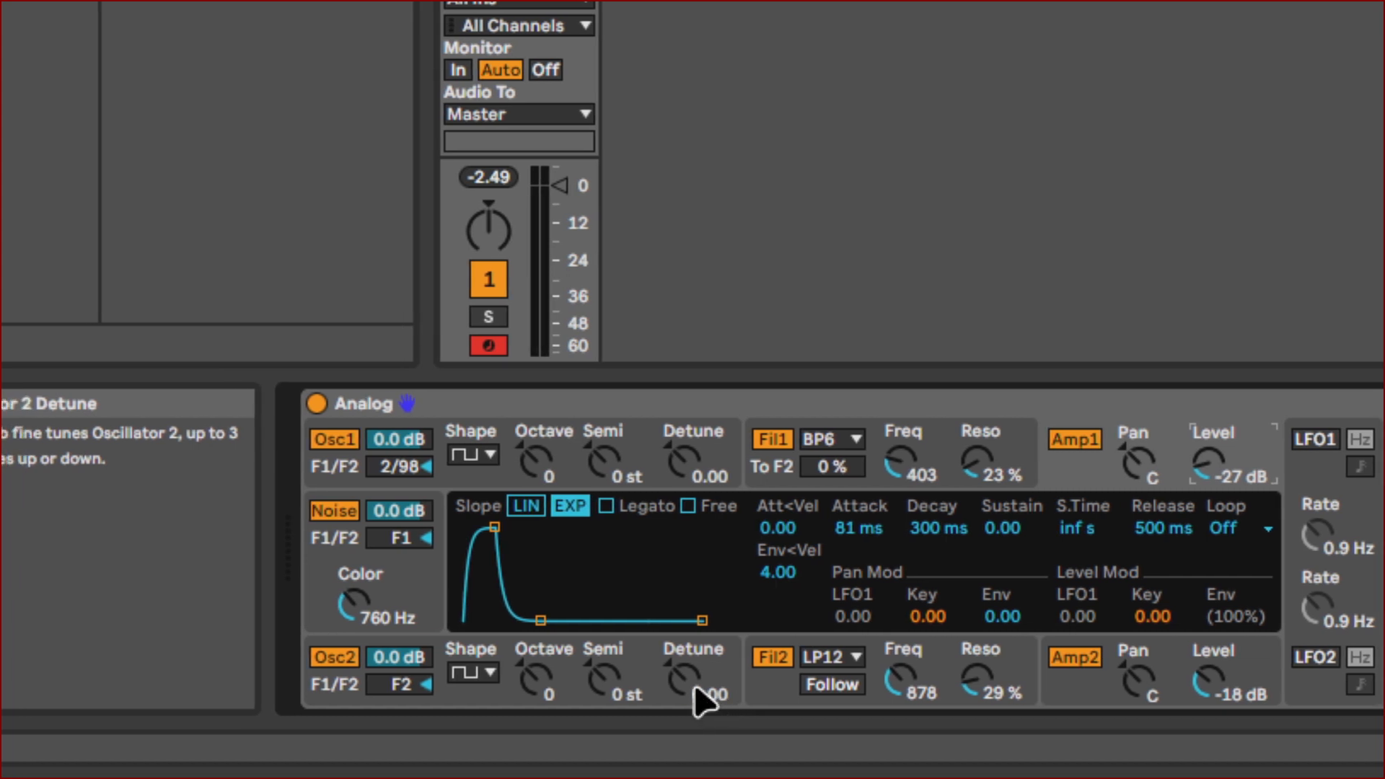
# Step: Detune Osc2 to -0.04 and Osc1 to 0.04
pyautogui.click(706, 701)
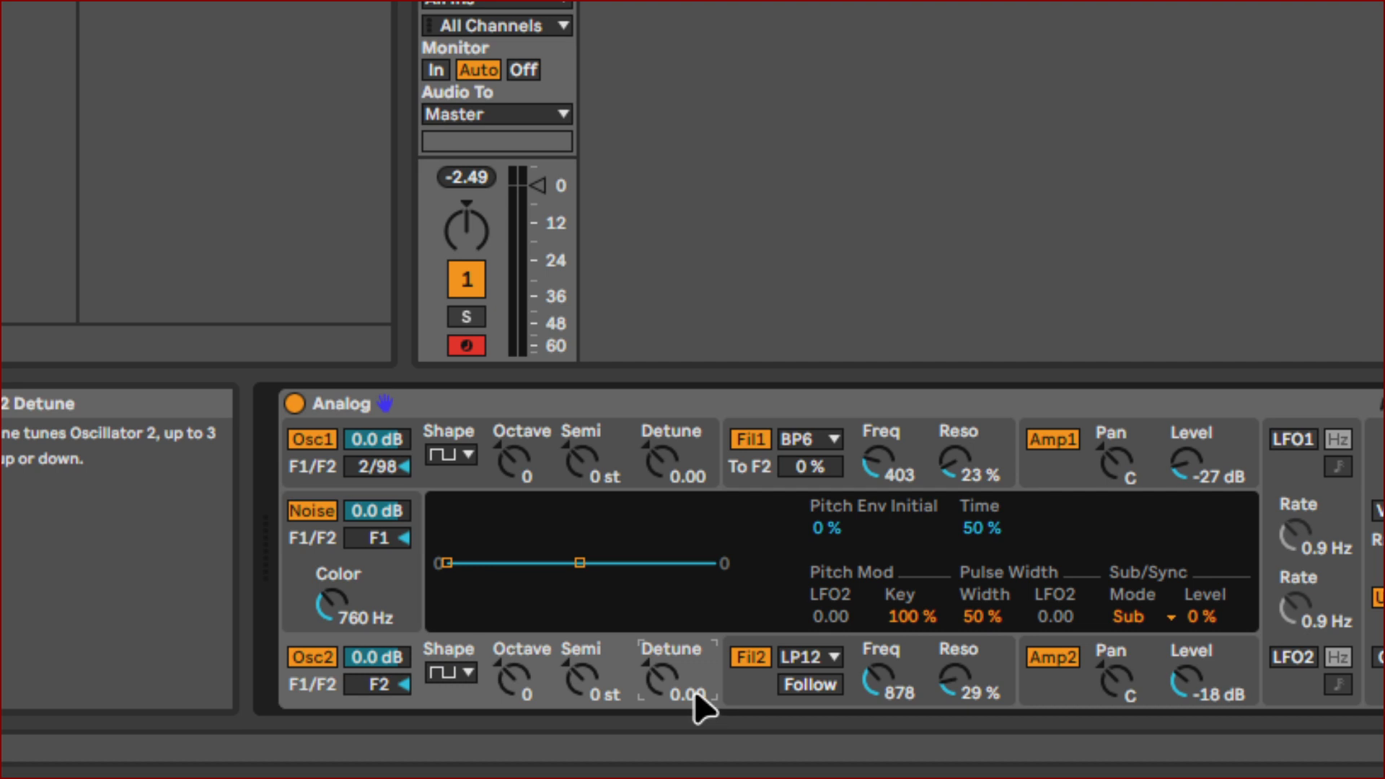
pyautogui.write('-0.04')
pyautogui.press('Return')
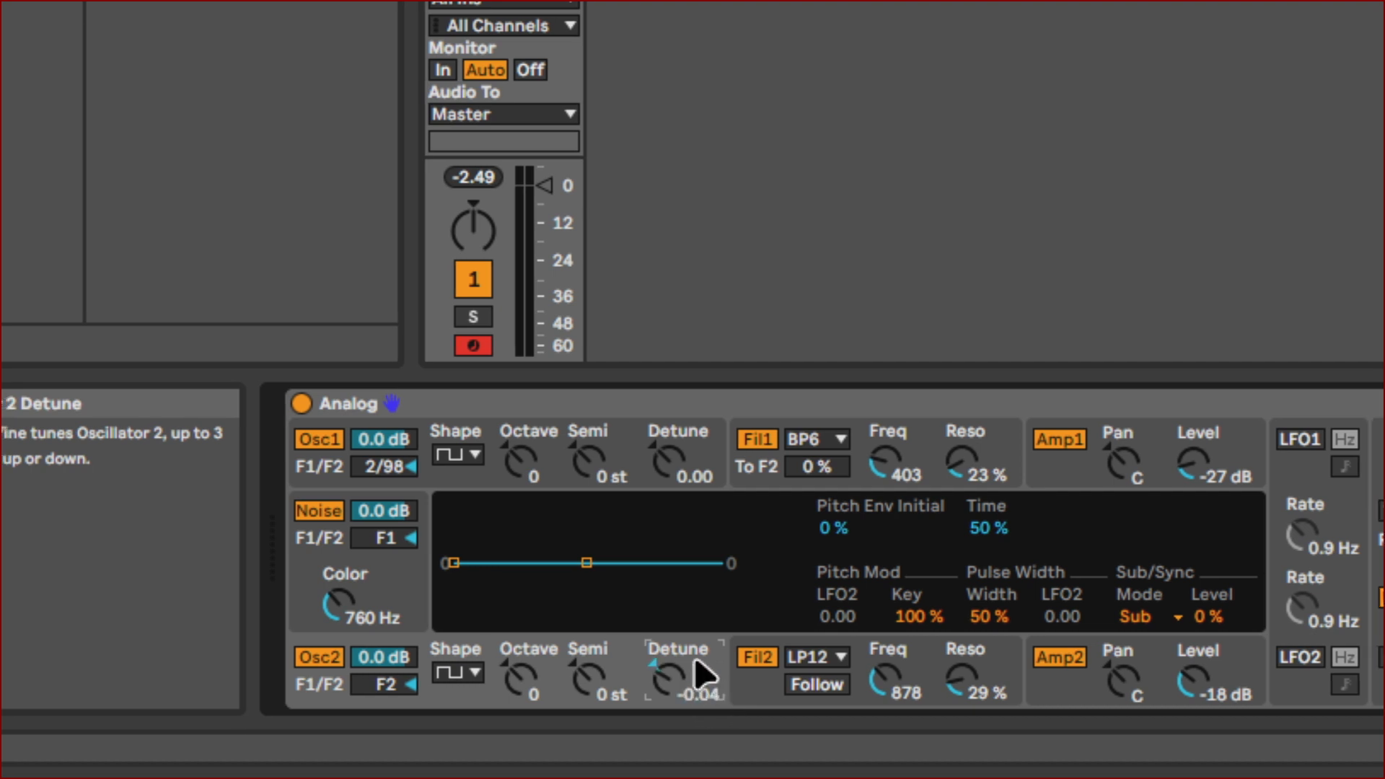
pyautogui.click(695, 480)
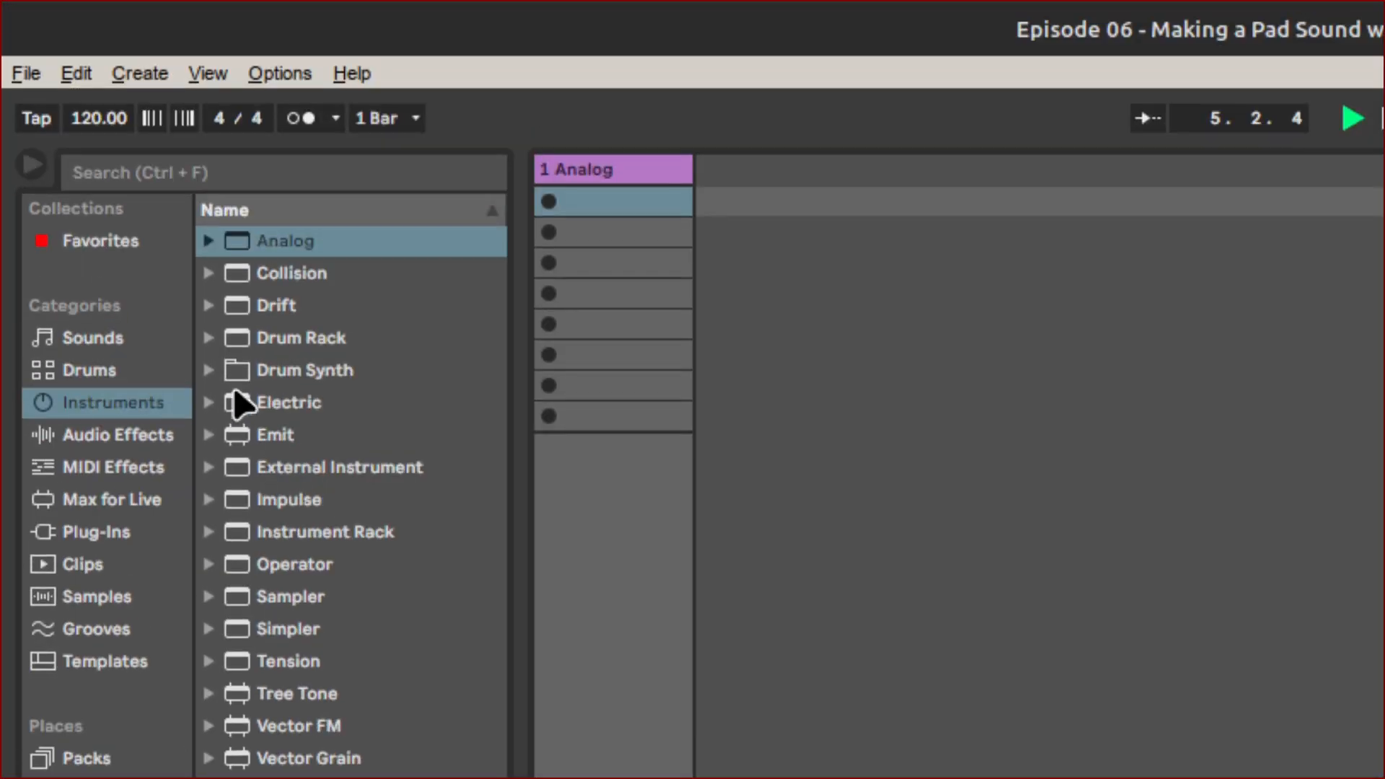
# Step: Search the audio effects for "rev", load Reverb after Analog and set its input filter to 50.0 Hz with a width of 3.94
pyautogui.click(303, 172)
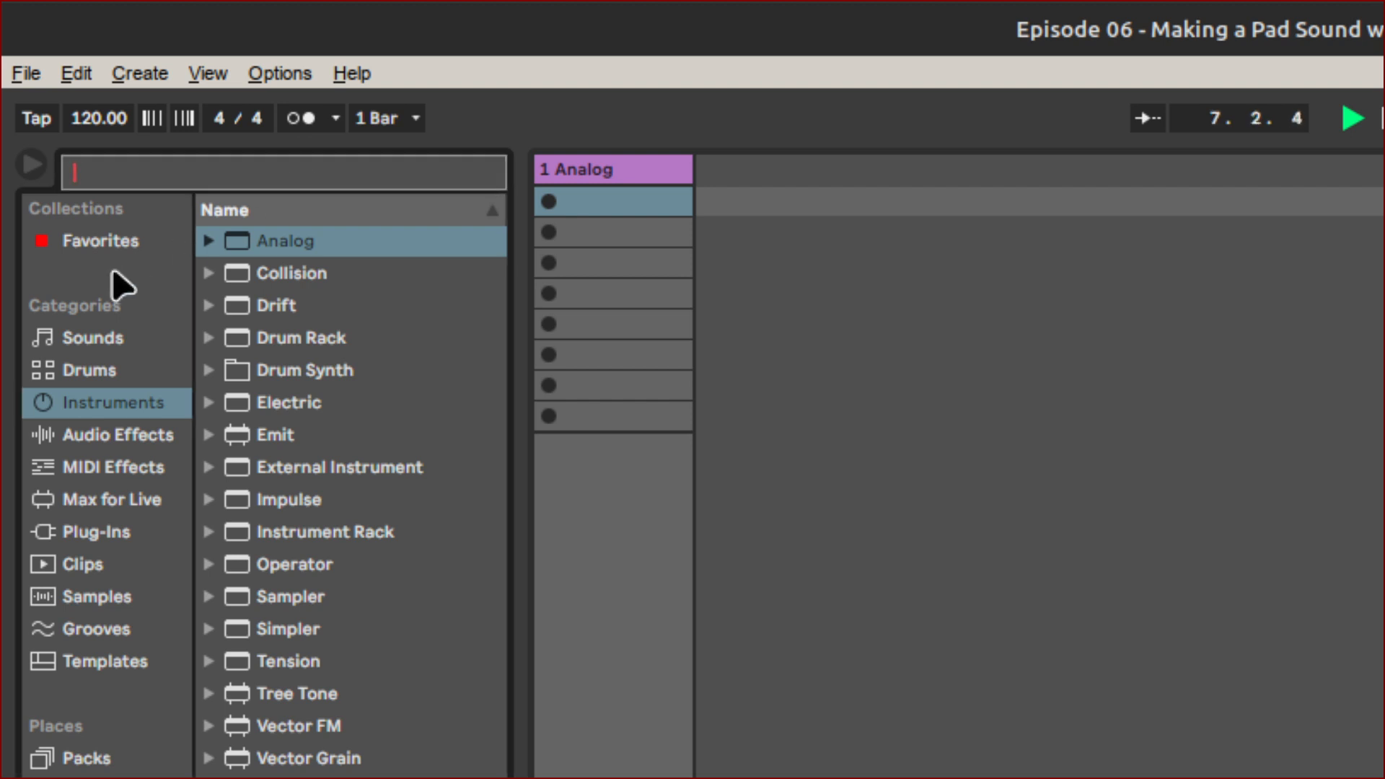
pyautogui.click(155, 404)
pyautogui.click(334, 179)
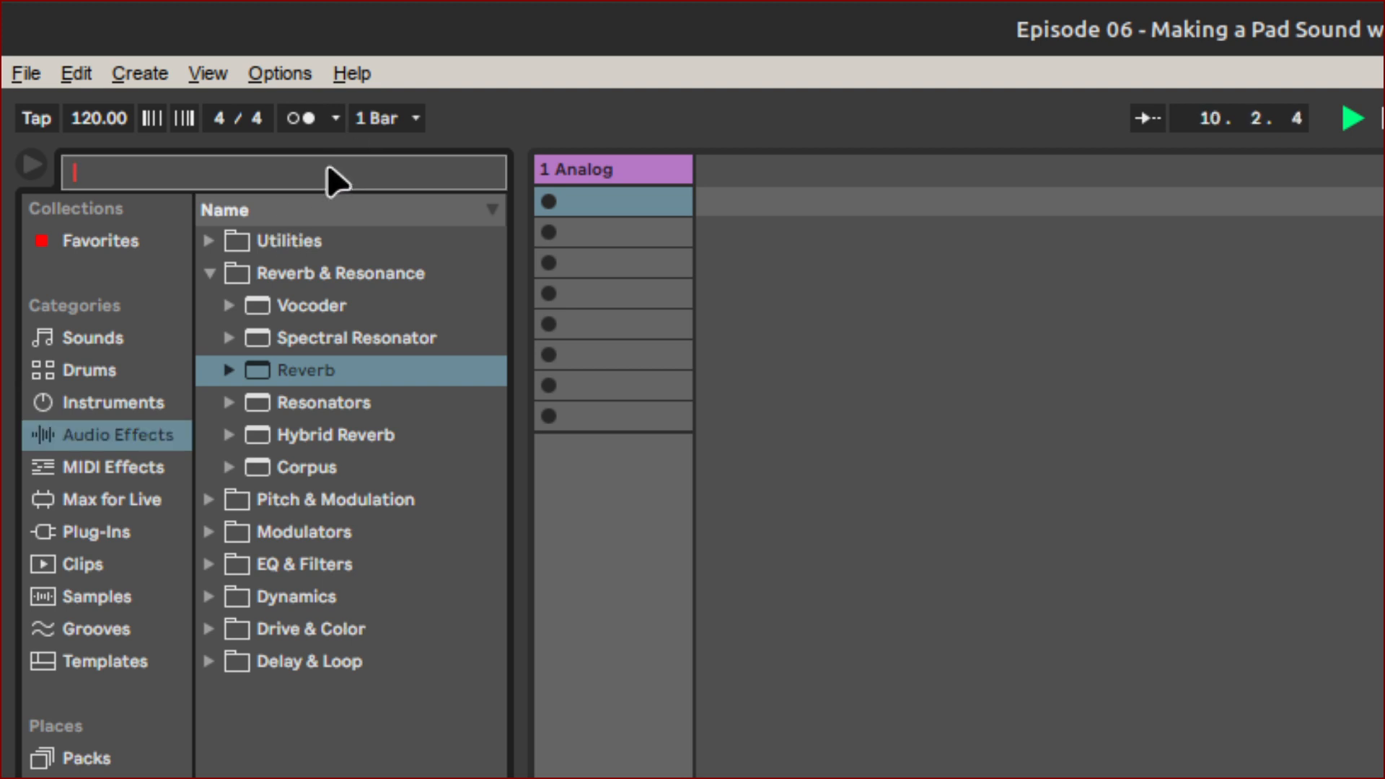
pyautogui.write('rev')
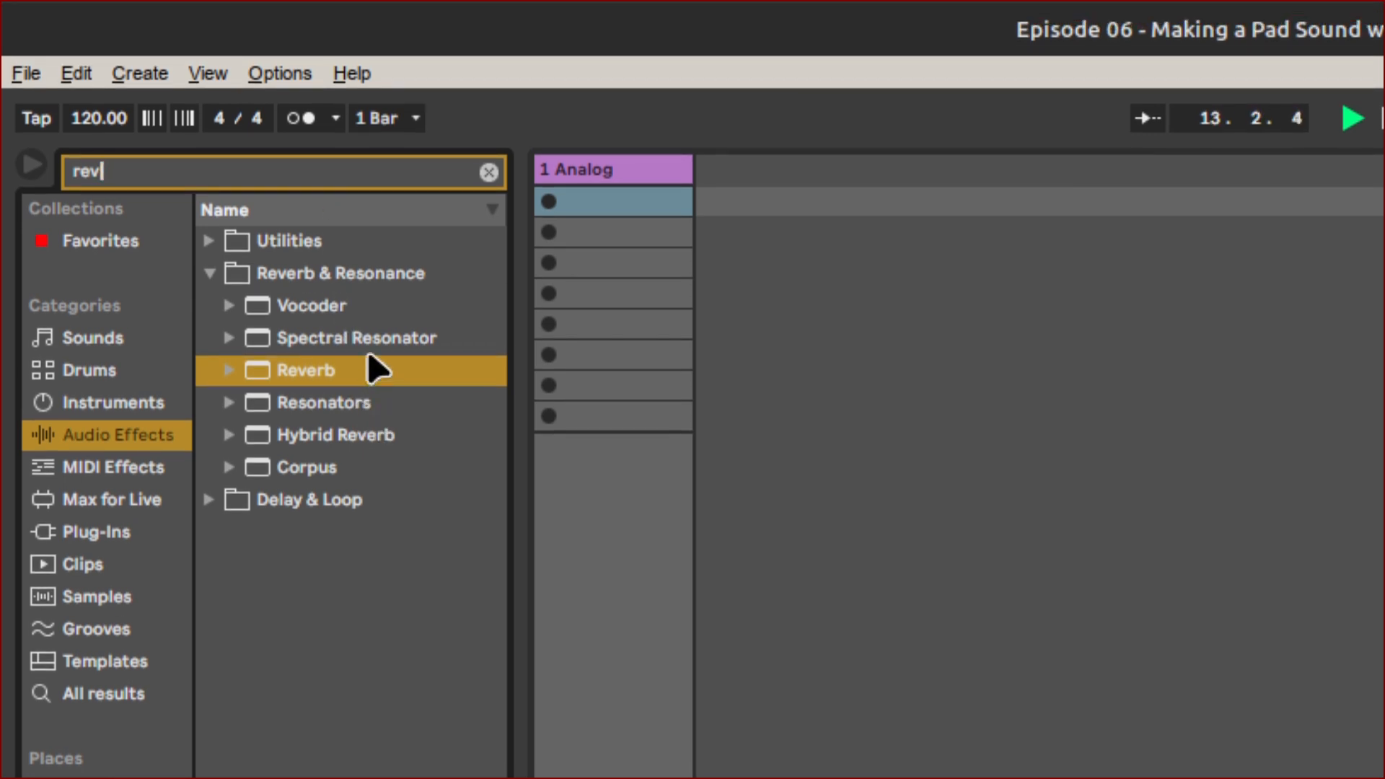
pyautogui.click(369, 372)
pyautogui.doubleClick(370, 372)
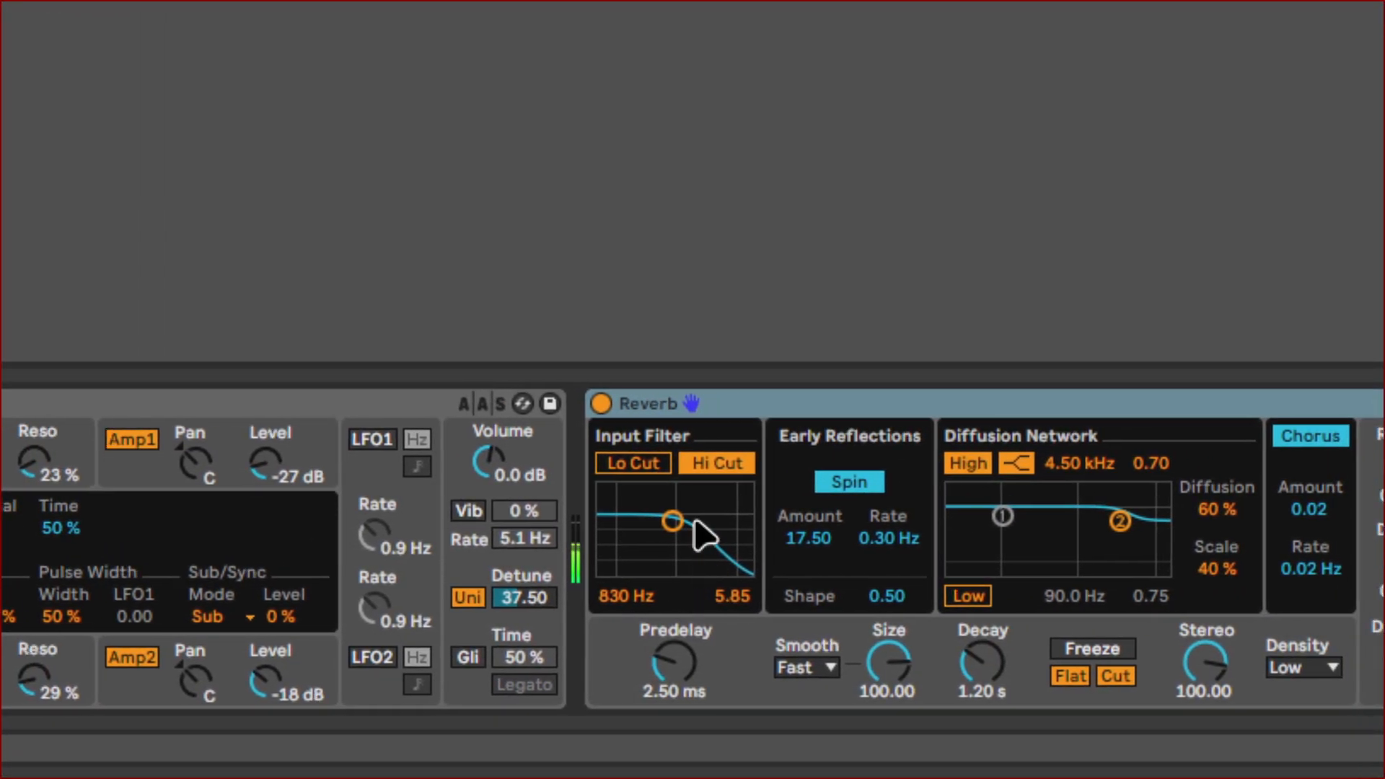
pyautogui.moveTo(669, 521); pyautogui.dragTo(695, 535)
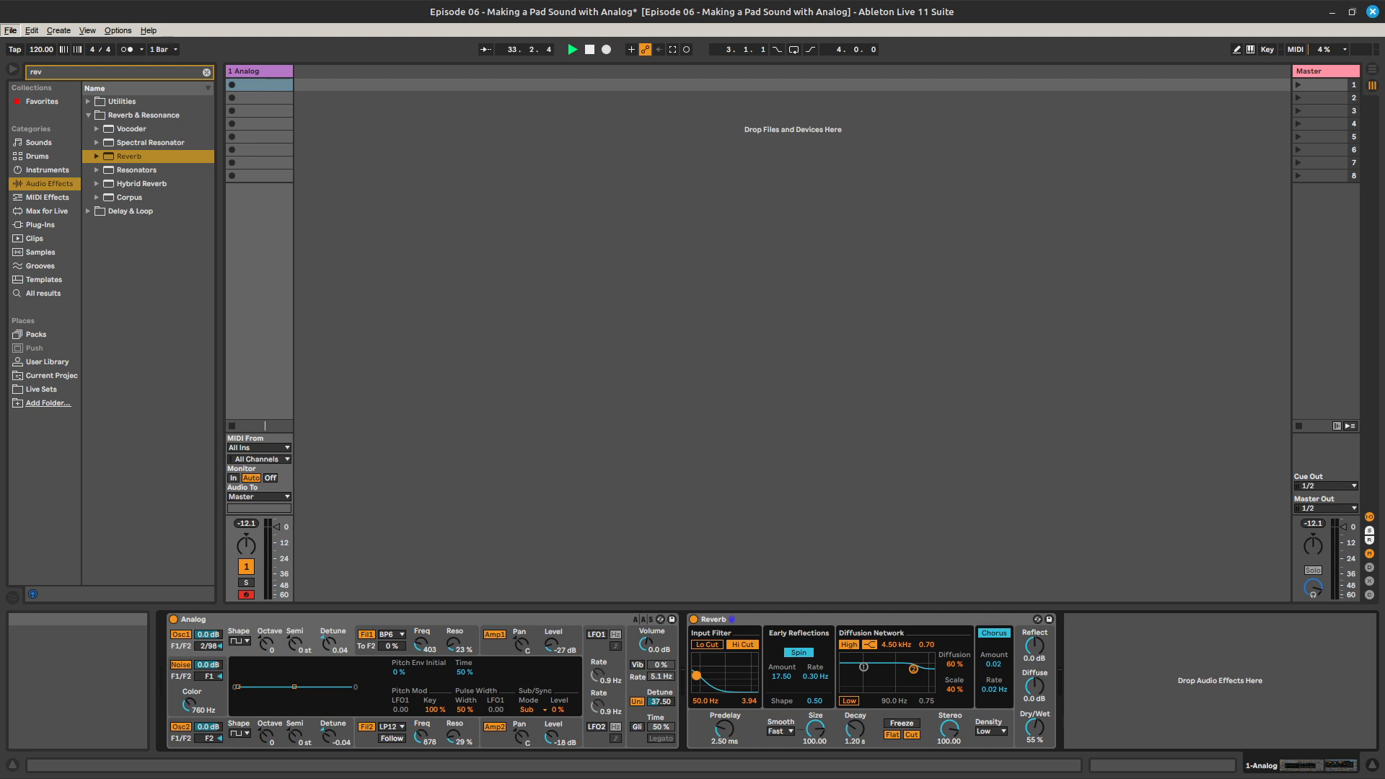
# Step: Capture a screenshot of the finished device settings and save it in the Pictures folder
pyautogui.press('Print')
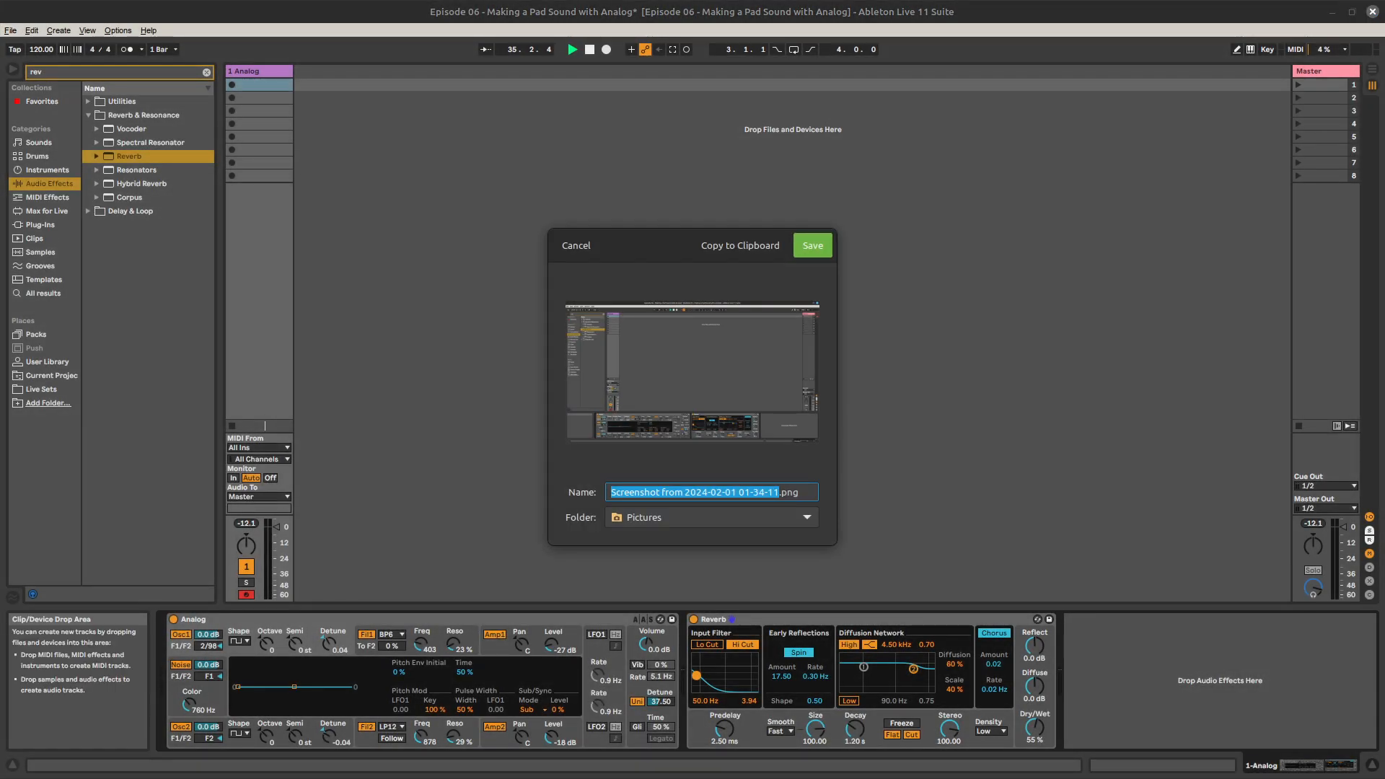
pyautogui.press('Return')
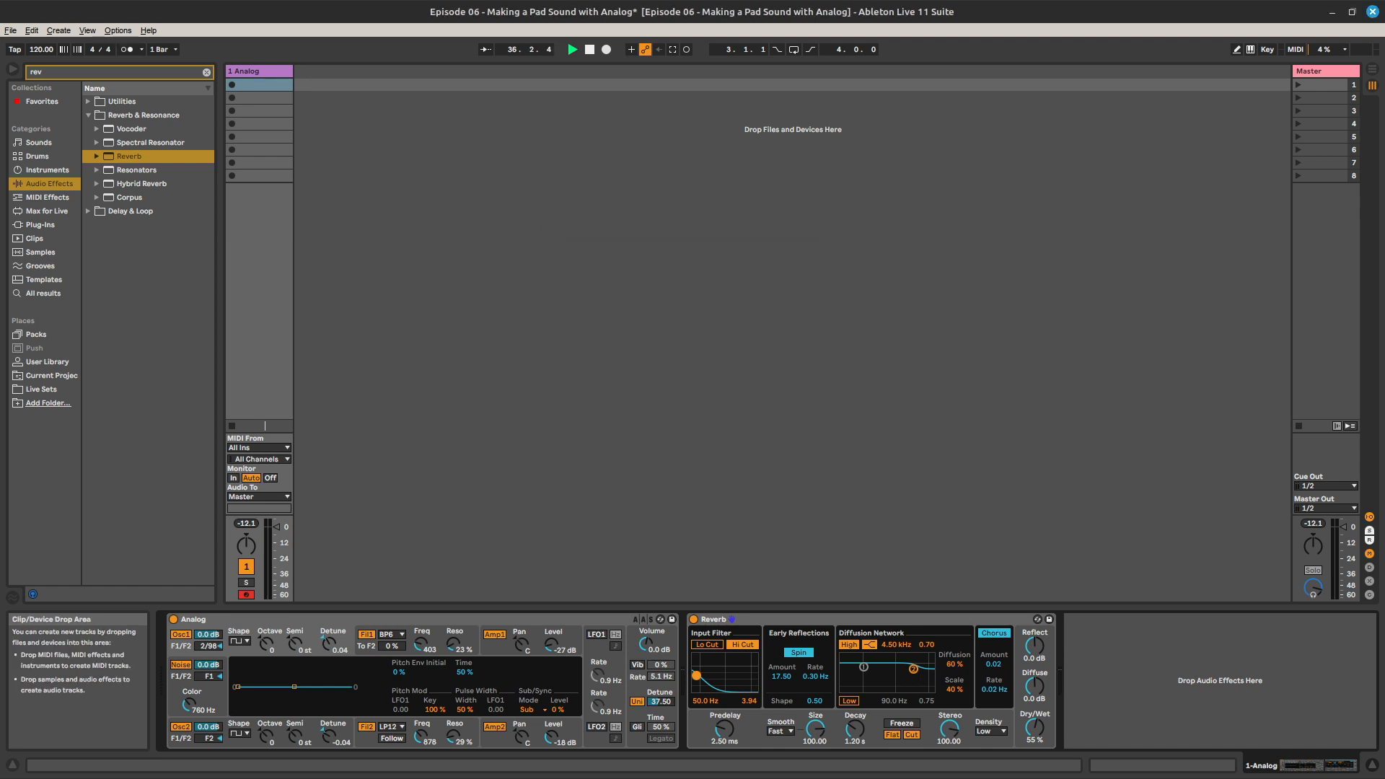